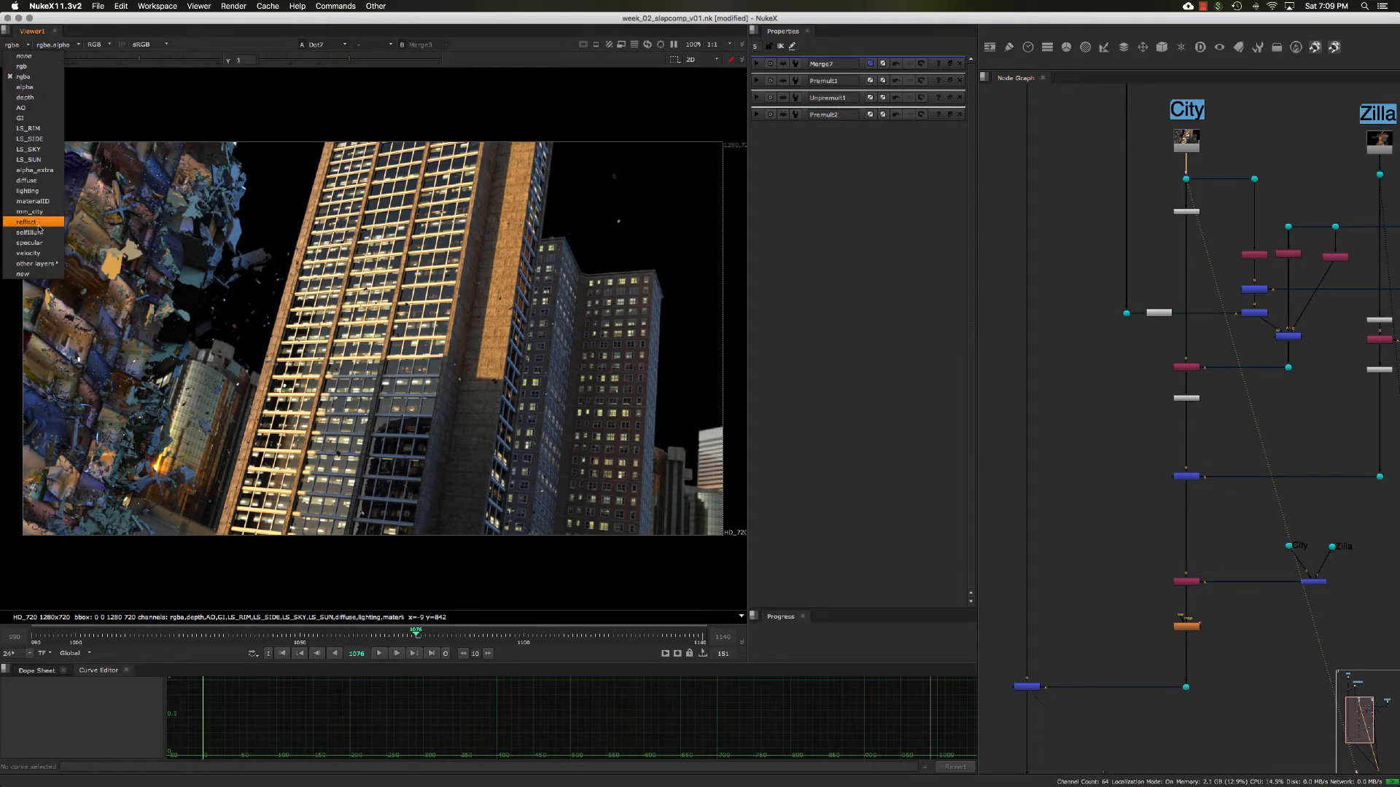
# - Display the velocity layer in the viewer and inspect its red and green channels on the Zilla render
pyautogui.click(28, 254)
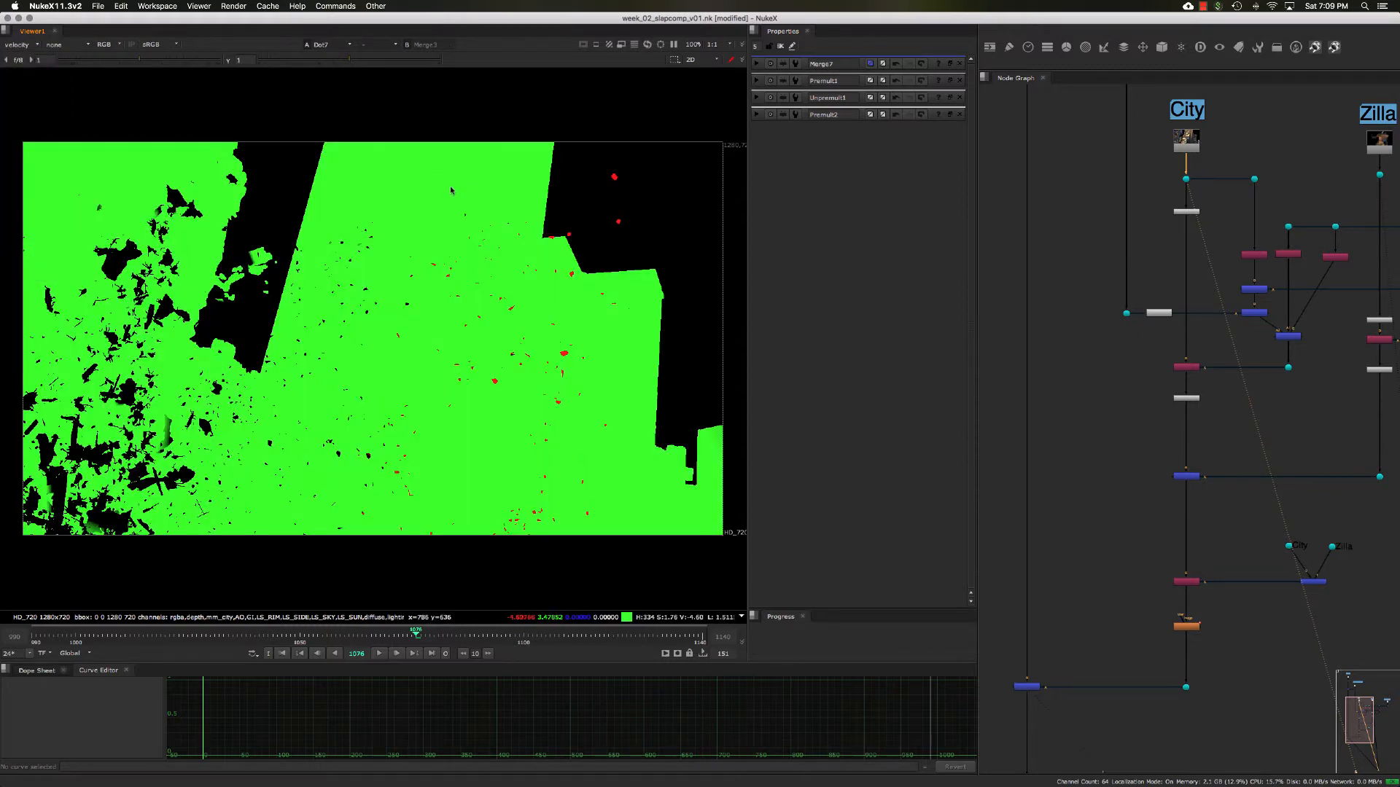
pyautogui.moveTo(1271, 156); pyautogui.dragTo(1244, 161, button='middle')
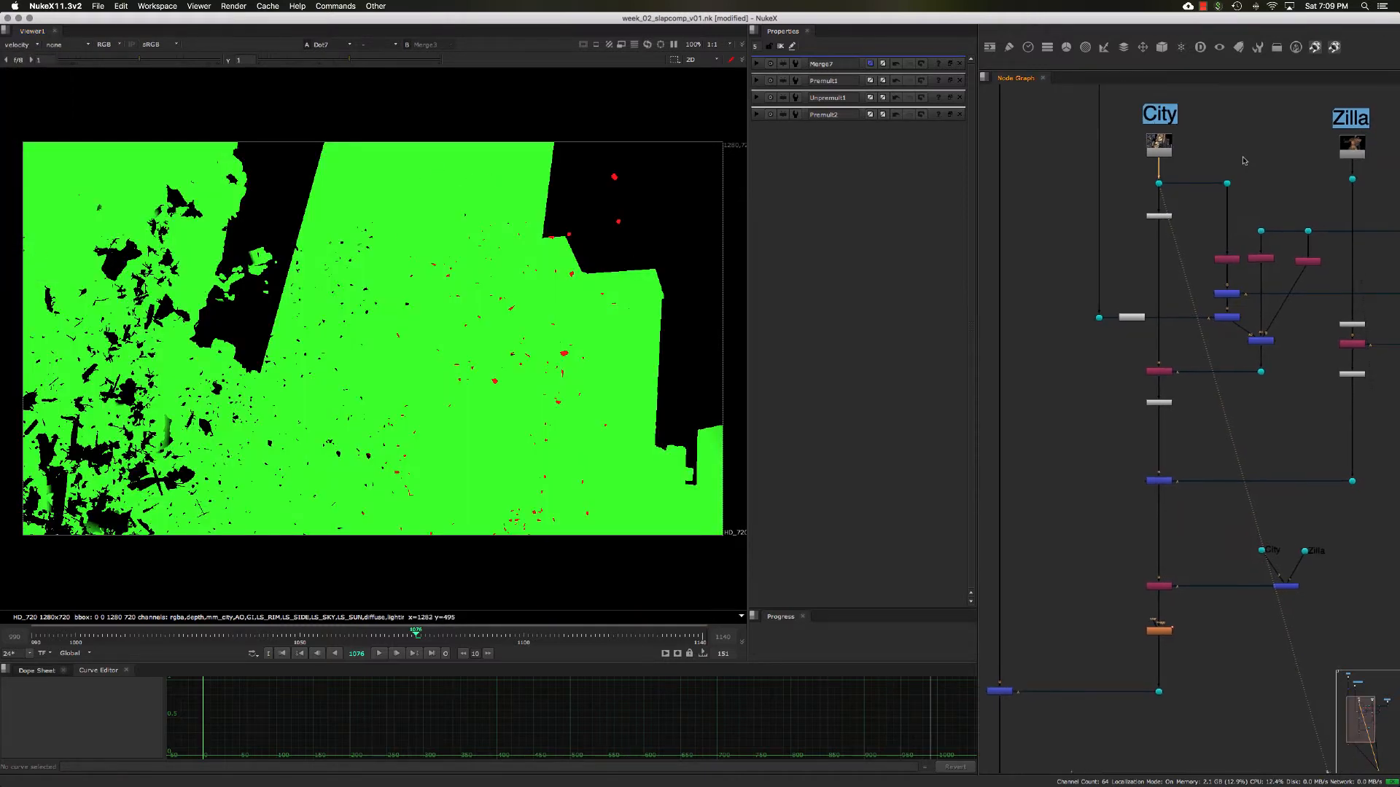
pyautogui.click(1352, 178)
pyautogui.press('1')
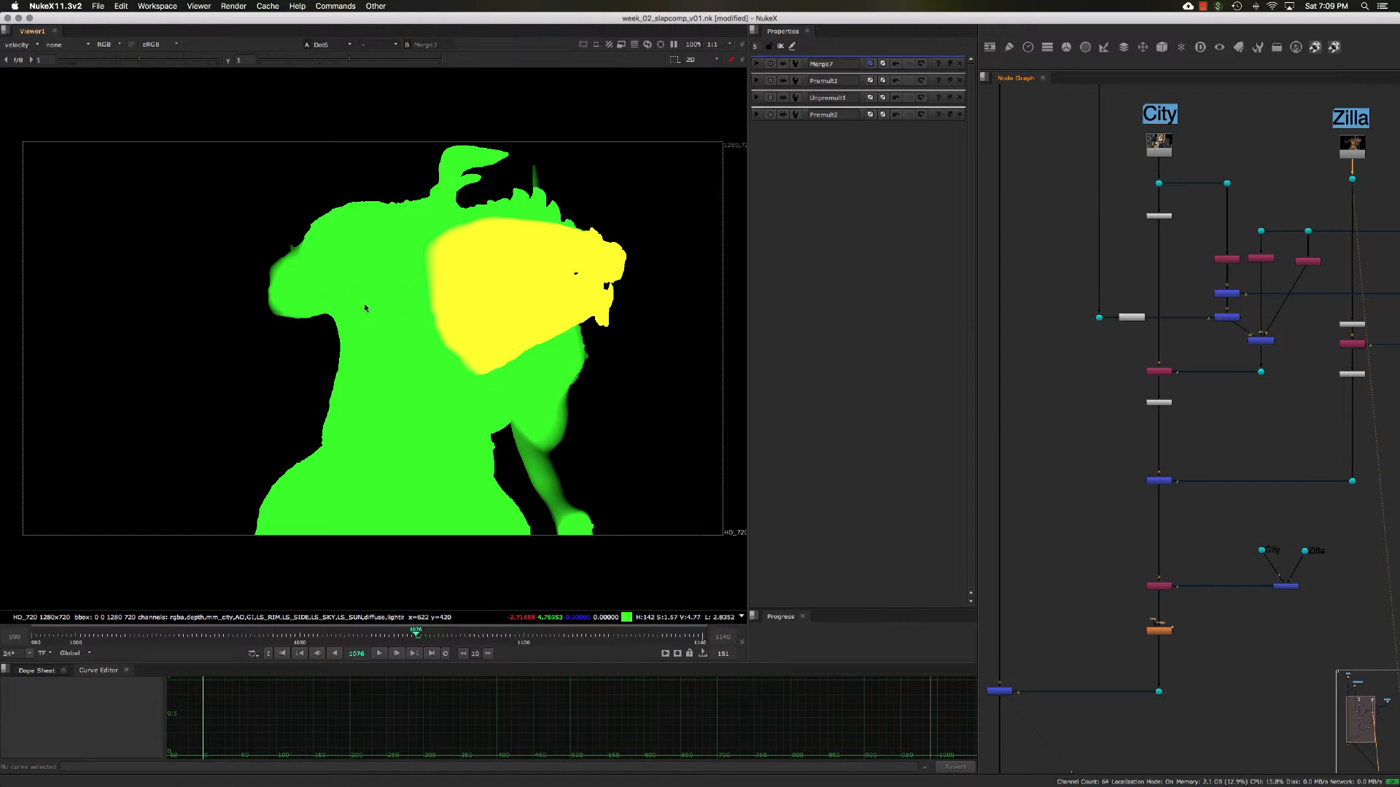
pyautogui.press('r')
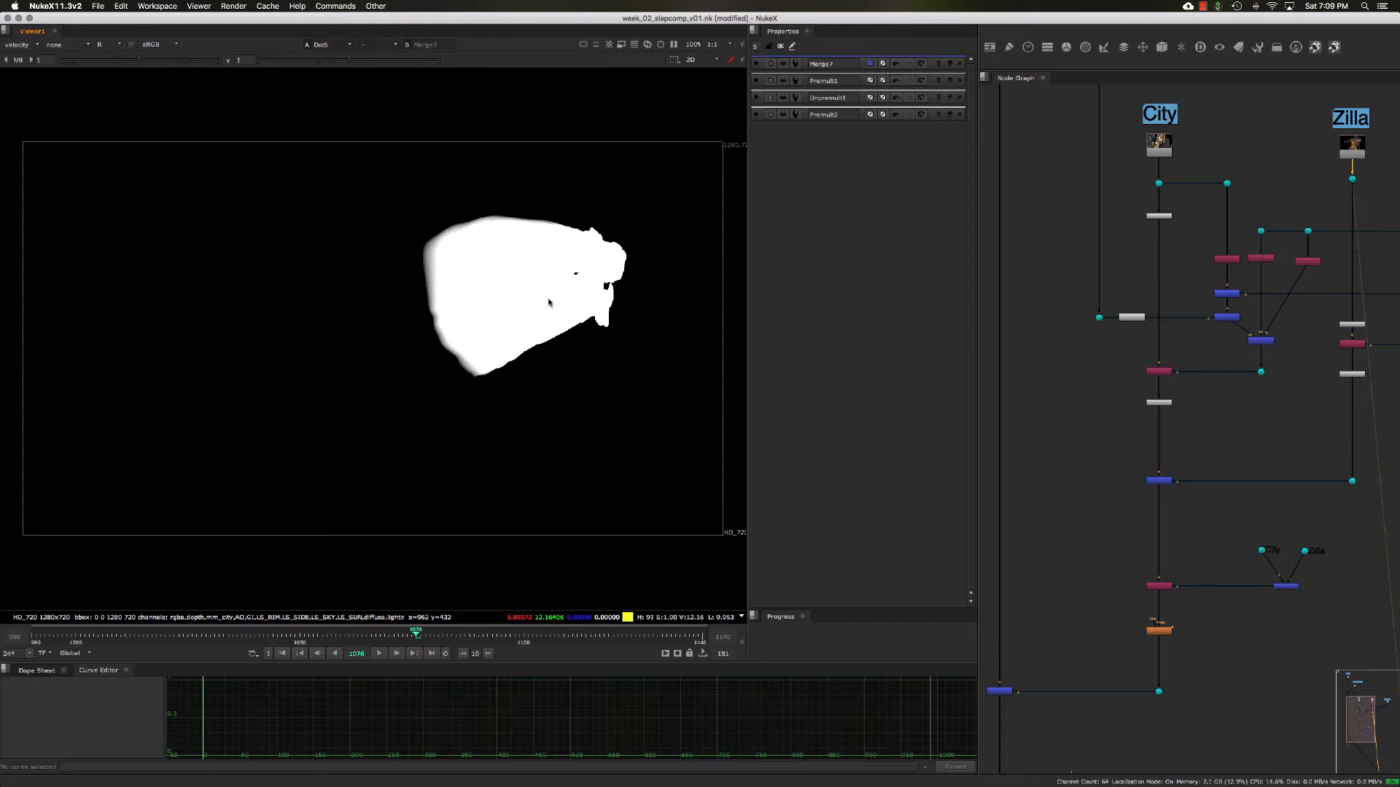
pyautogui.press('g')
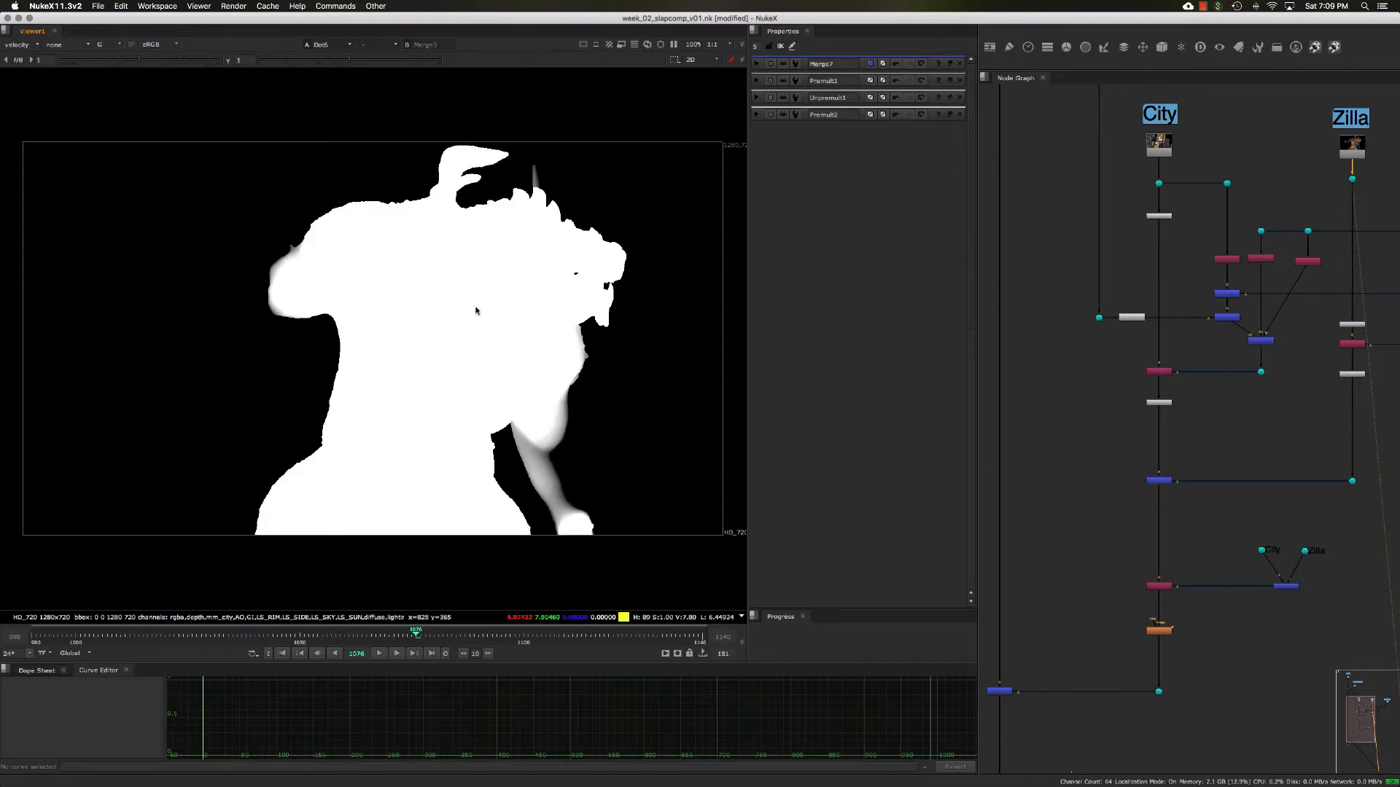
# - Inspect the red and green velocity channels of the City render, and return the viewer to the rgba layer
pyautogui.click(1159, 183)
pyautogui.press('1')
pyautogui.press('g')
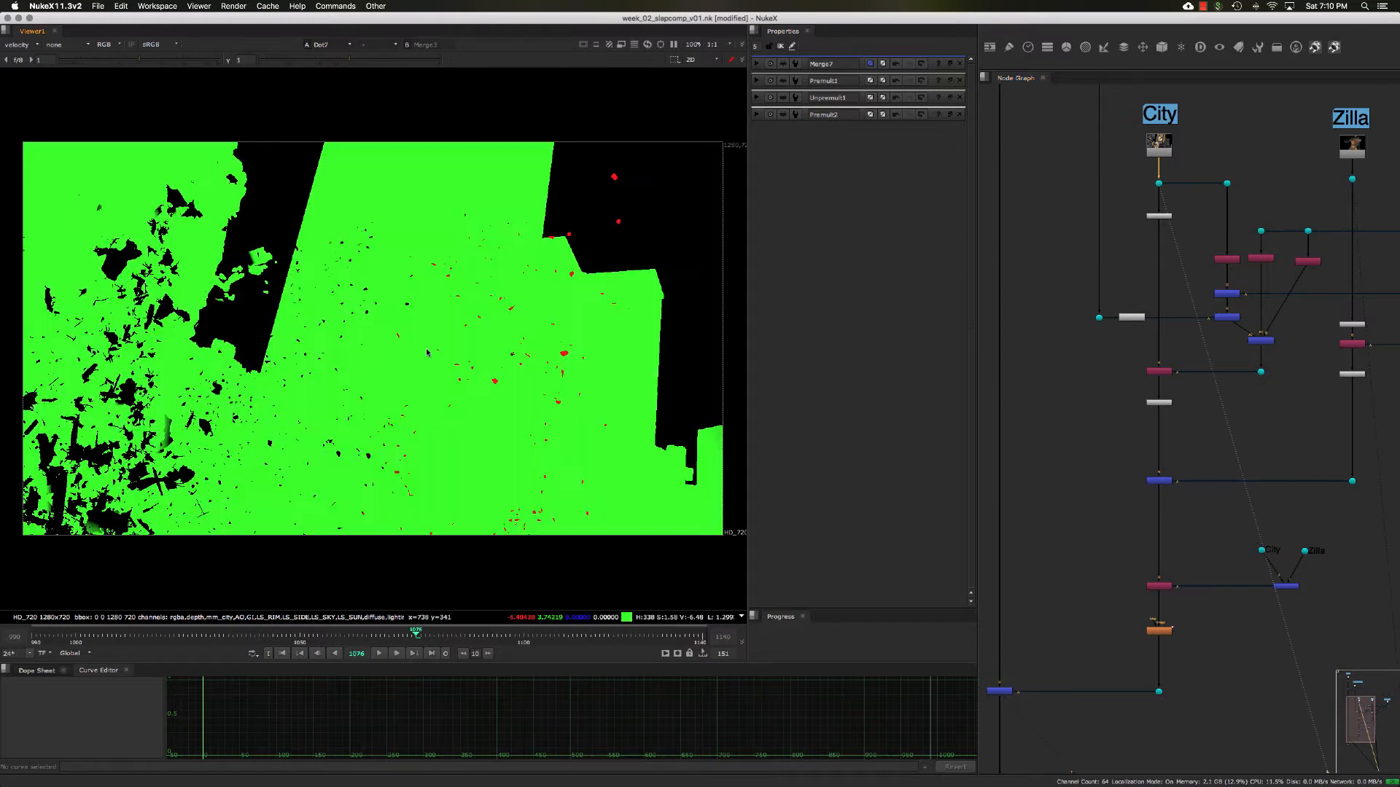
pyautogui.press('r')
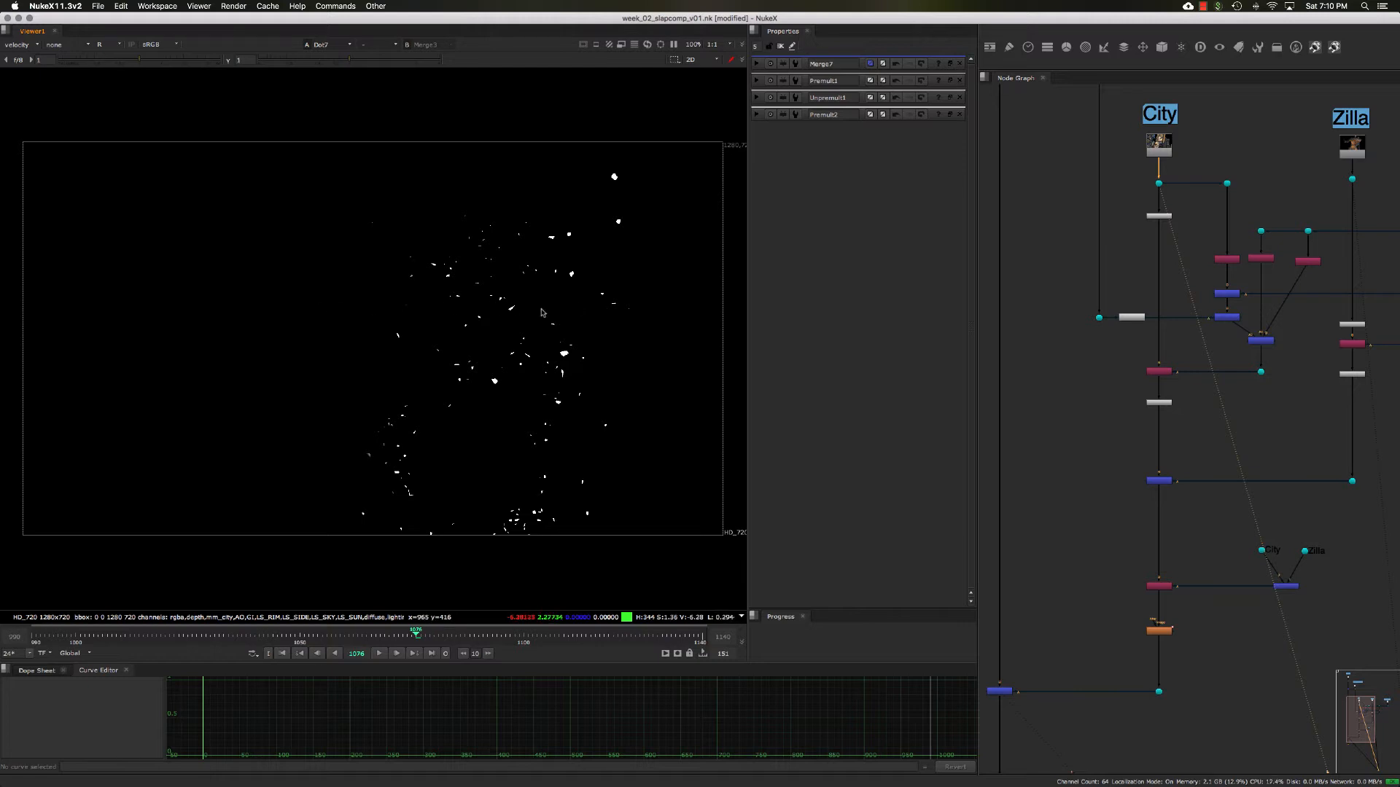
pyautogui.press('g')
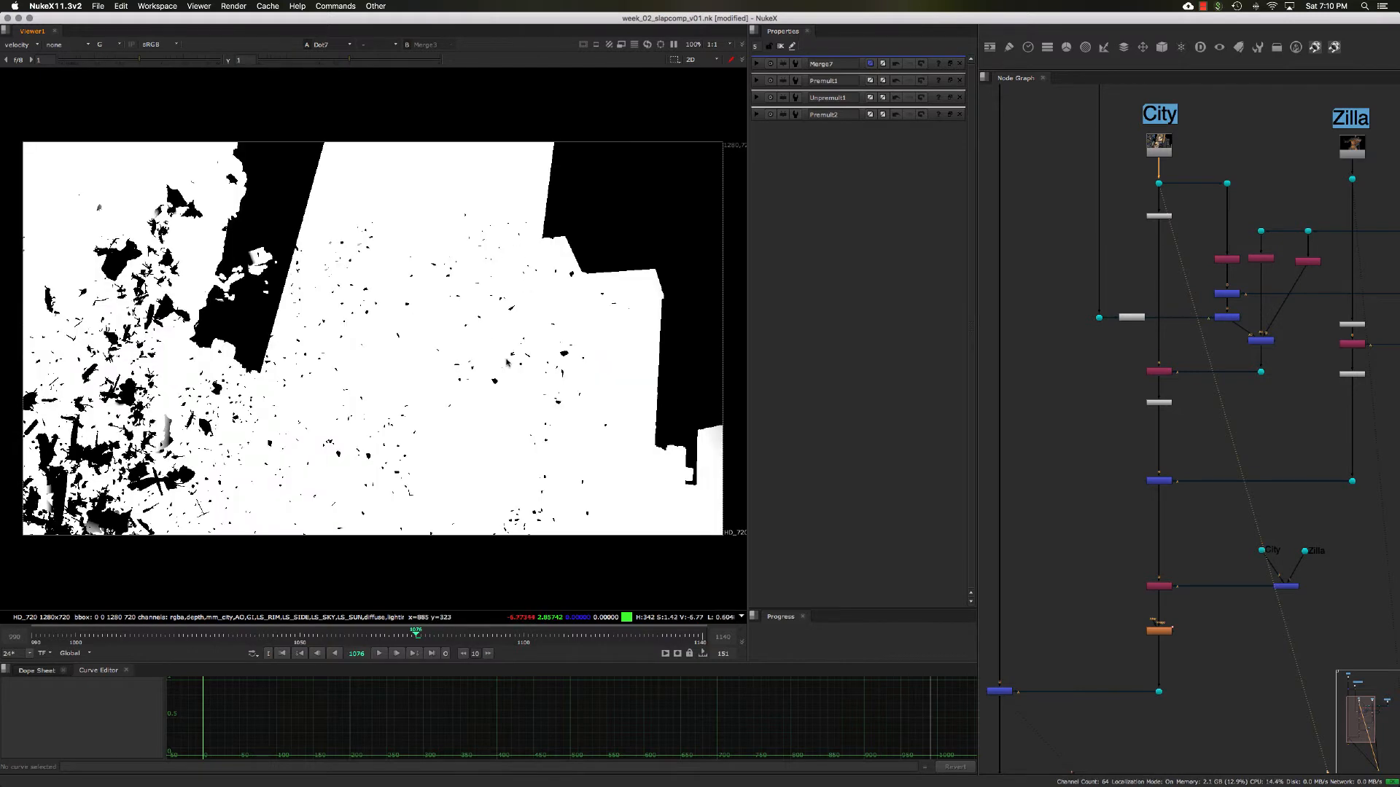
pyautogui.press('g')
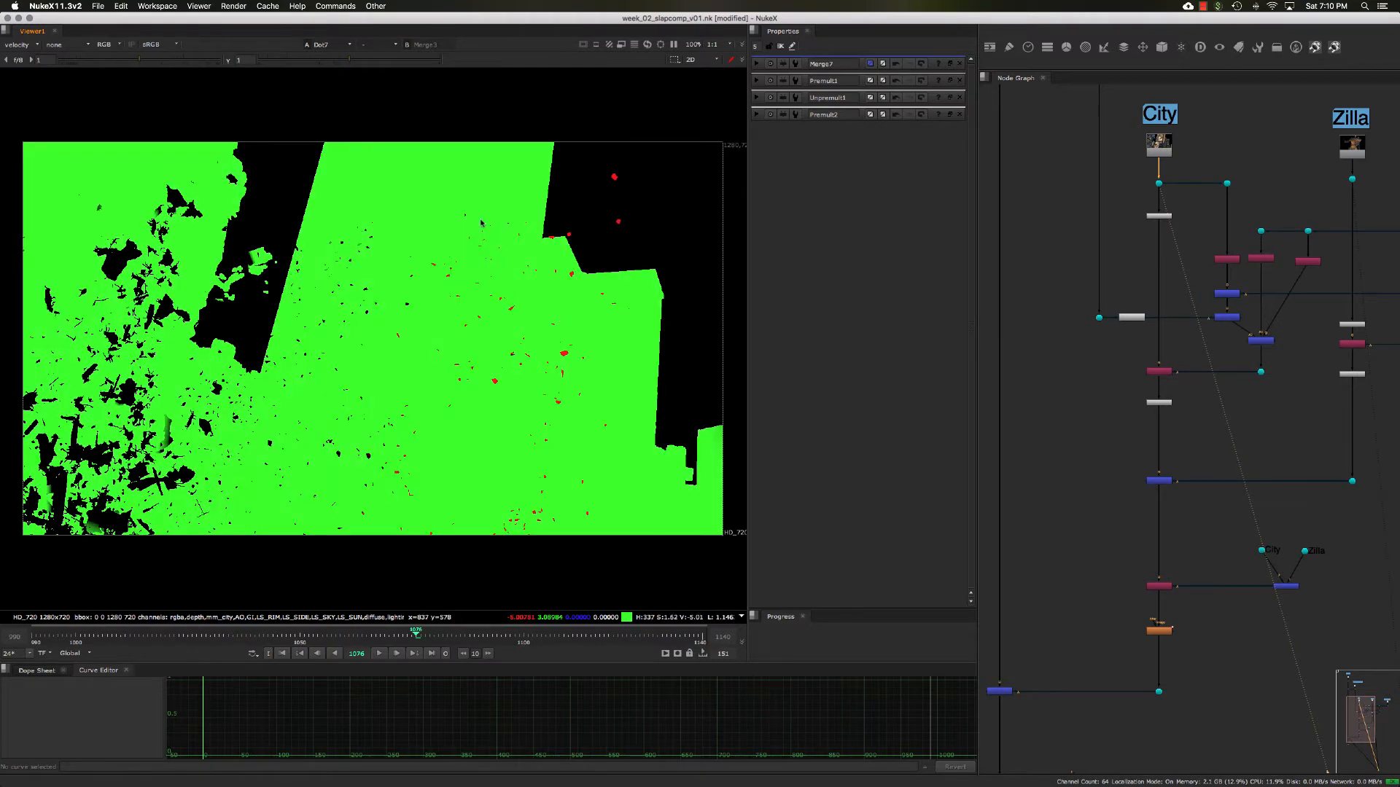
pyautogui.click(33, 47)
pyautogui.click(40, 79)
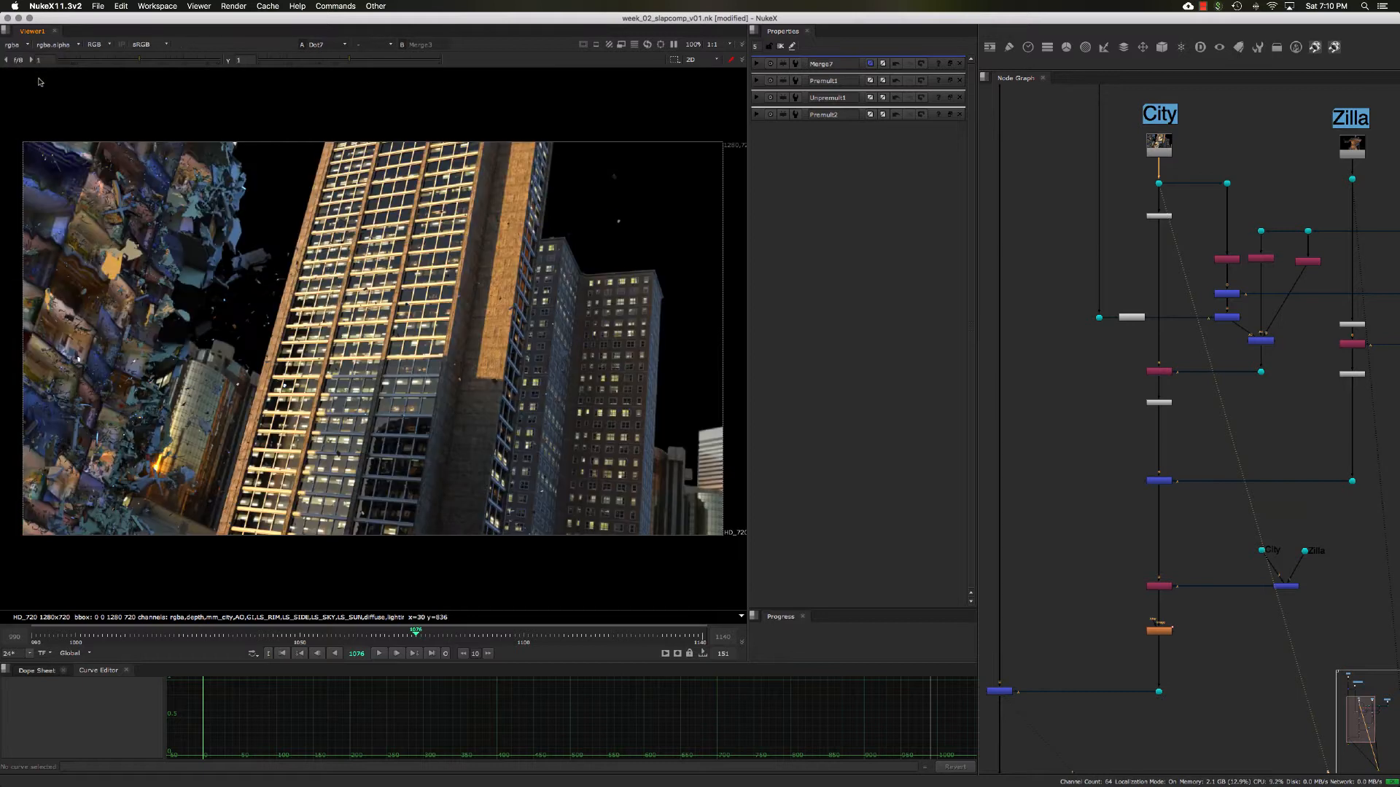
# - View the output of the disjoint-over Merge7 node that combines the City and Zilla branches
pyautogui.moveTo(1250, 470); pyautogui.dragTo(1113, 425, button='middle')
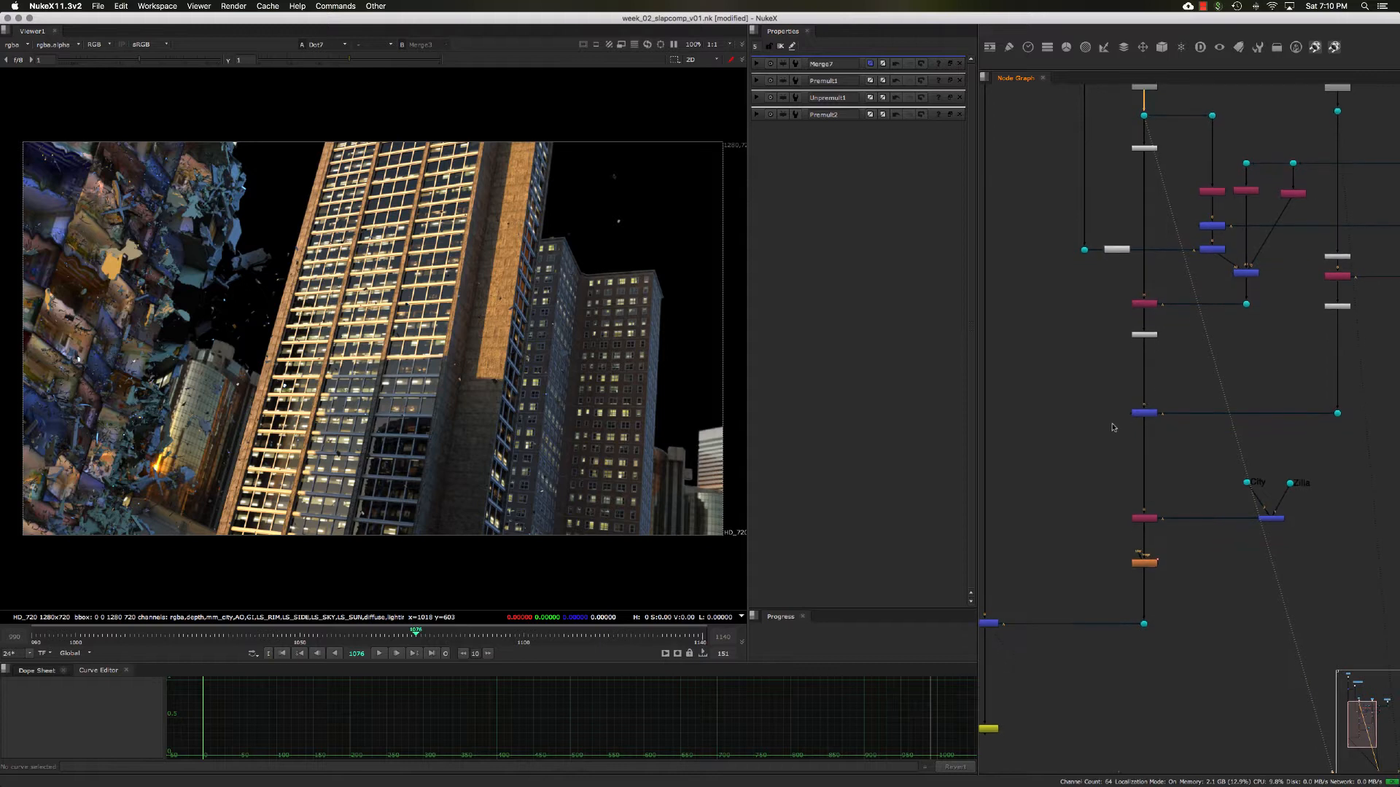
pyautogui.scroll(3, 1112, 424)
pyautogui.moveTo(1190, 334); pyautogui.dragTo(1175, 350, button='middle')
pyautogui.moveTo(1176, 344); pyautogui.dragTo(1099, 299)
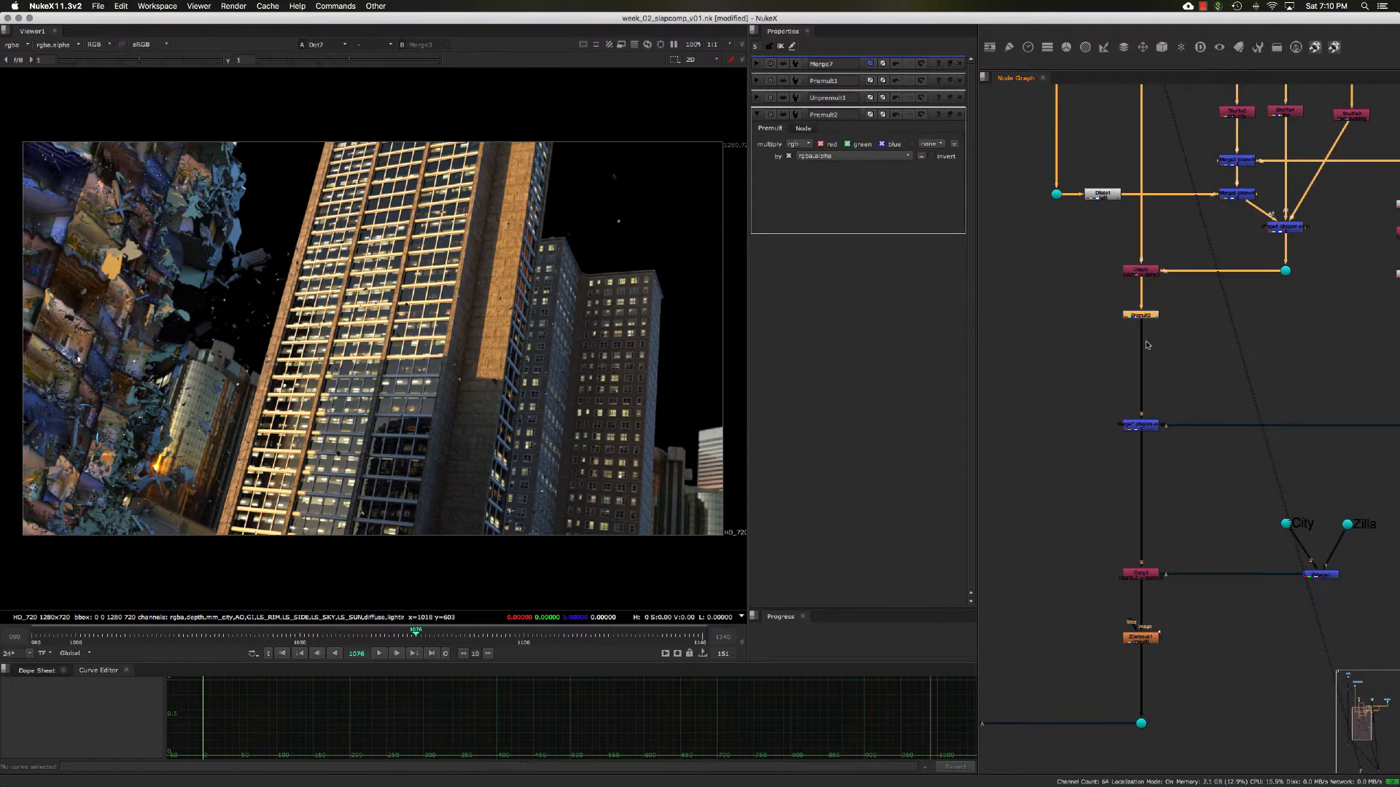
pyautogui.moveTo(1197, 379); pyautogui.dragTo(1183, 344, button='middle')
pyautogui.moveTo(1170, 409)
pyautogui.mouseDown()
pyautogui.moveTo(1061, 341)
pyautogui.moveTo(1179, 415)
pyautogui.mouseUp()
pyautogui.press('1')
pyautogui.moveTo(1104, 395); pyautogui.dragTo(1120, 388, button='middle')
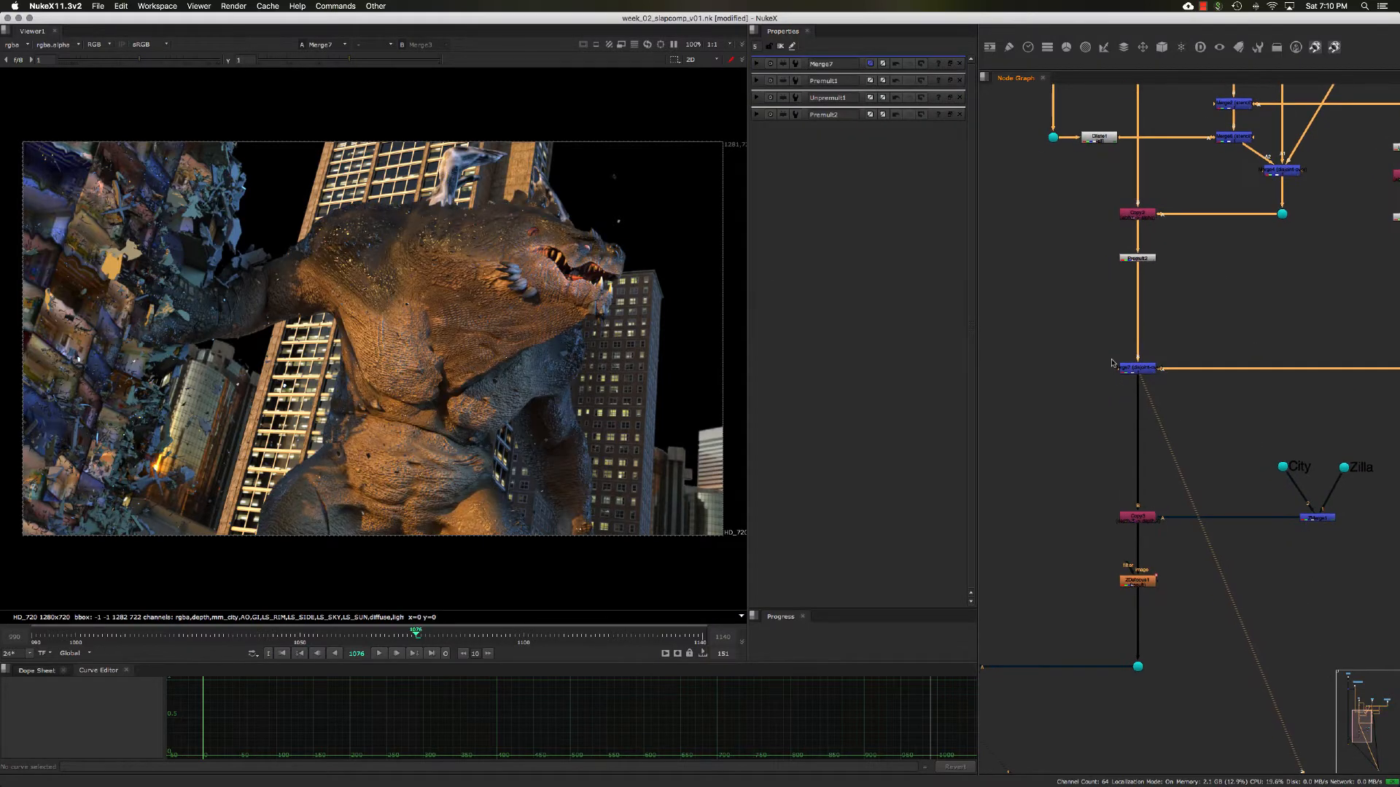
pyautogui.moveTo(1085, 342); pyautogui.dragTo(1191, 418)
pyautogui.scroll(3, 1125, 409)
pyautogui.moveTo(1165, 323); pyautogui.dragTo(1144, 391, button='middle')
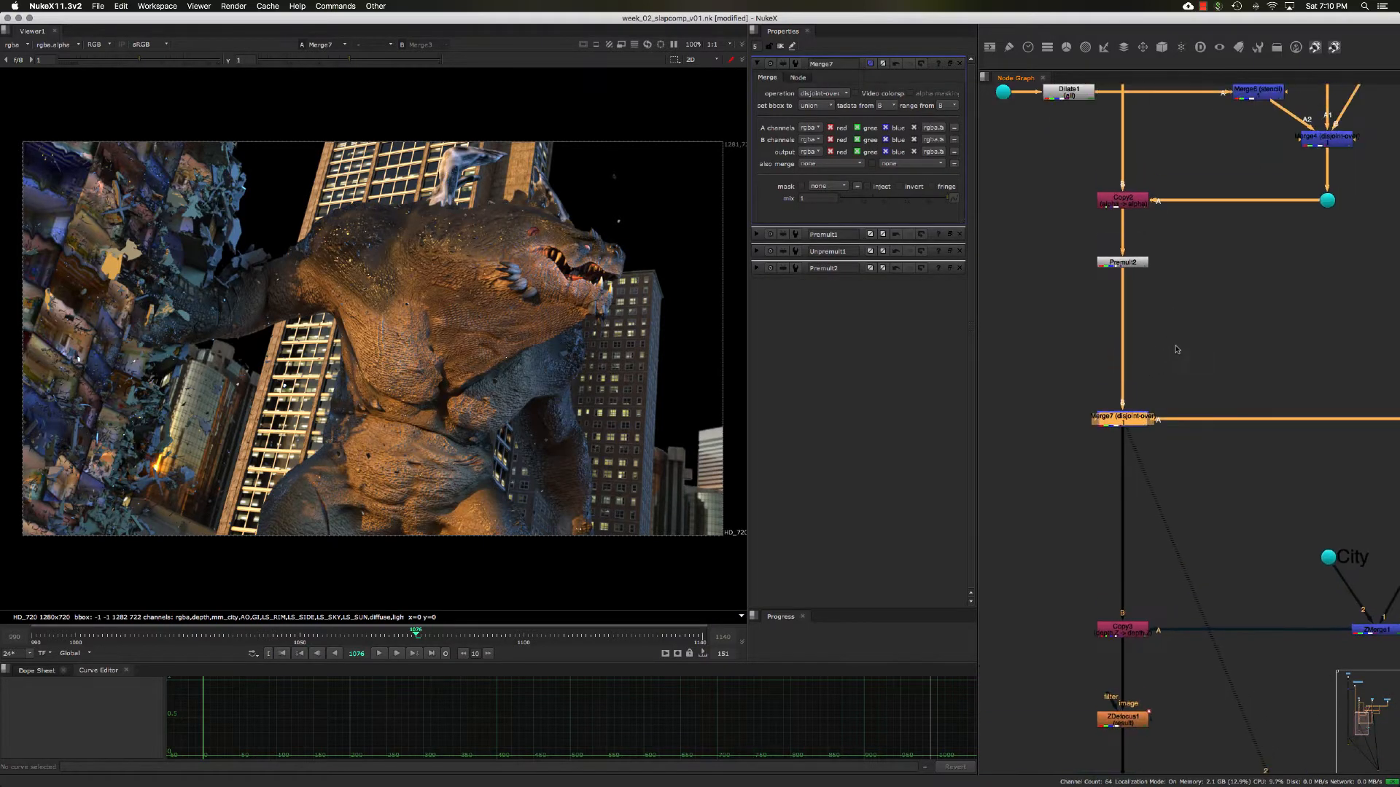
# - View the two inputs of Merge7 separately: the City branch at Premult2 and the Zilla branch at its dot below Premult1
pyautogui.moveTo(1182, 316); pyautogui.dragTo(1061, 248)
pyautogui.press('1')
pyautogui.moveTo(1093, 275); pyautogui.dragTo(1102, 319, button='middle')
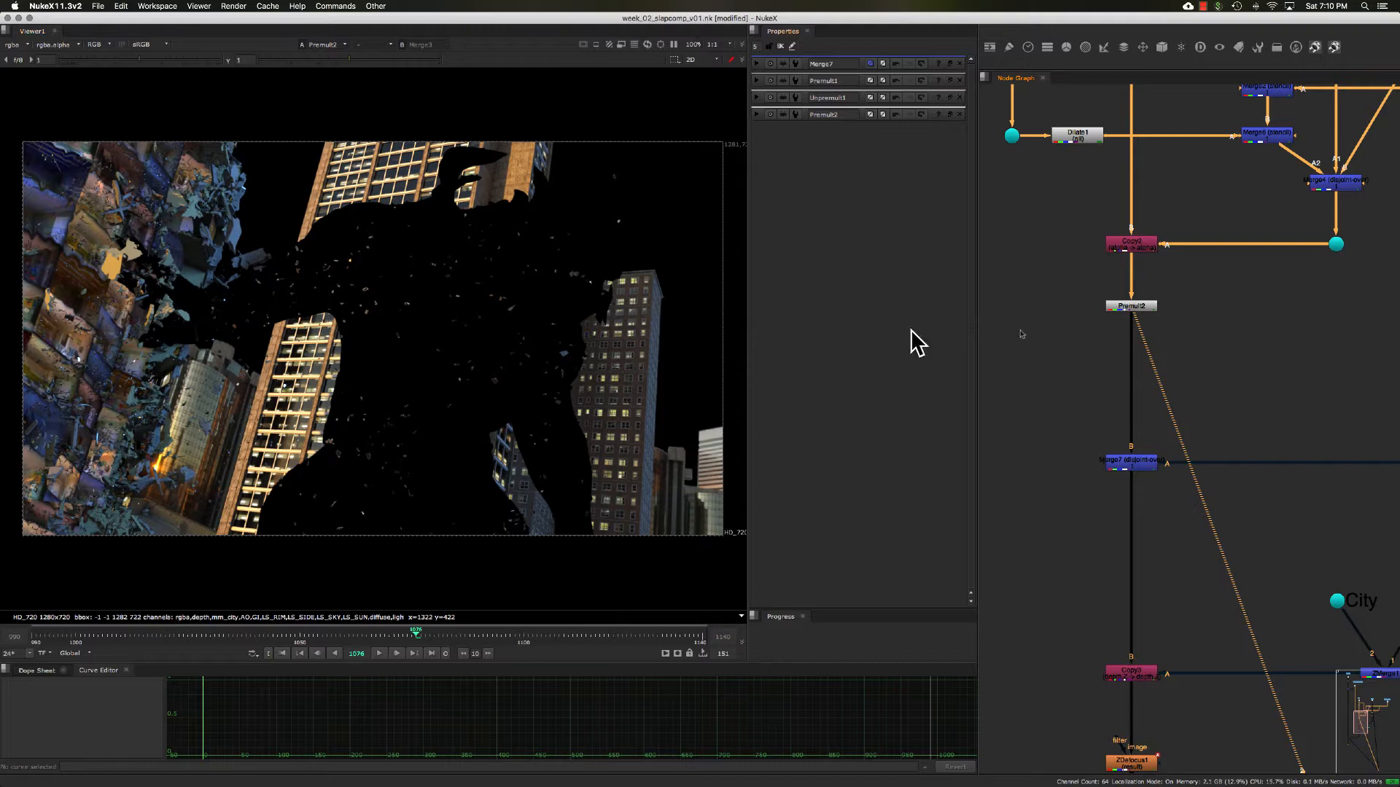
pyautogui.moveTo(1186, 346); pyautogui.dragTo(935, 308, button='middle')
pyautogui.moveTo(1130, 349); pyautogui.dragTo(1315, 476)
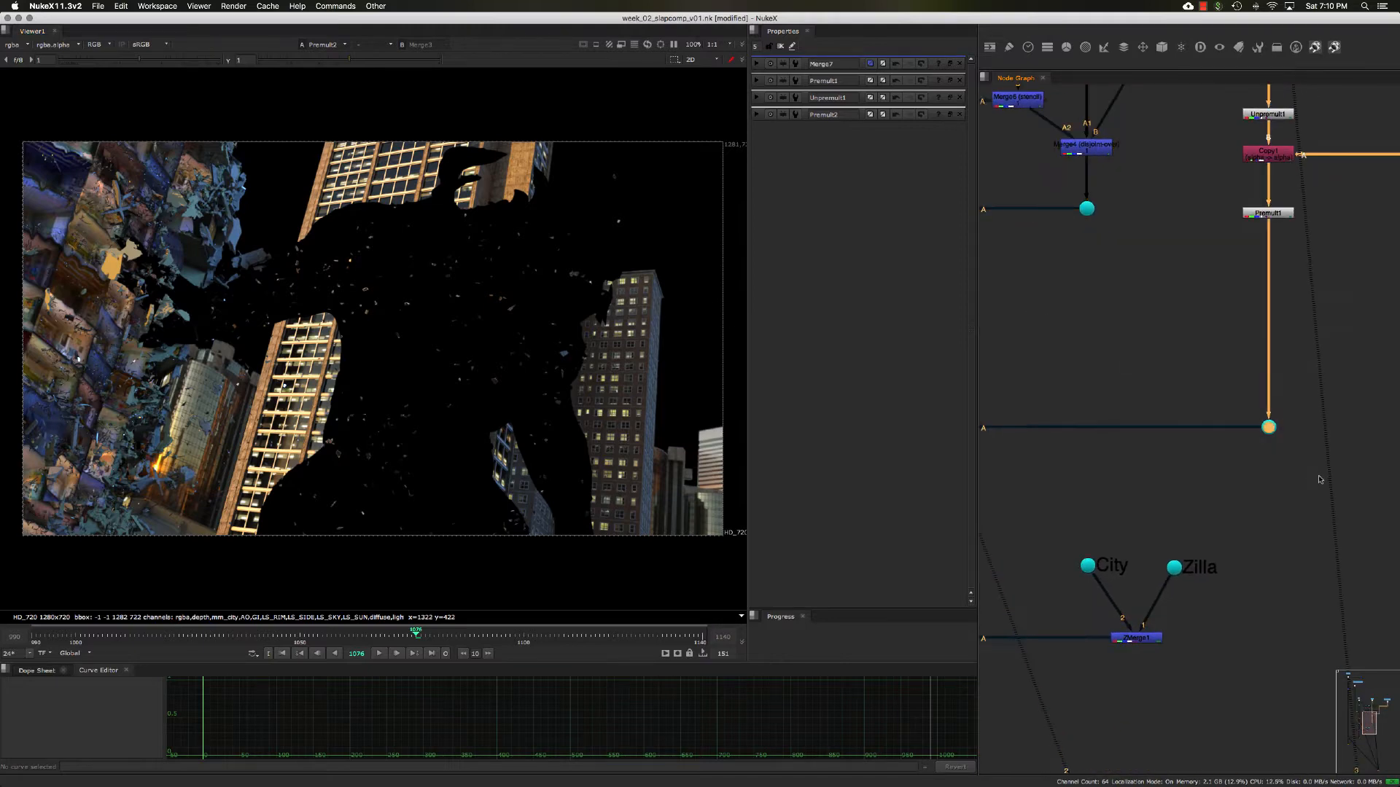
pyautogui.press('1')
pyautogui.moveTo(1219, 398); pyautogui.dragTo(1243, 392, button='middle')
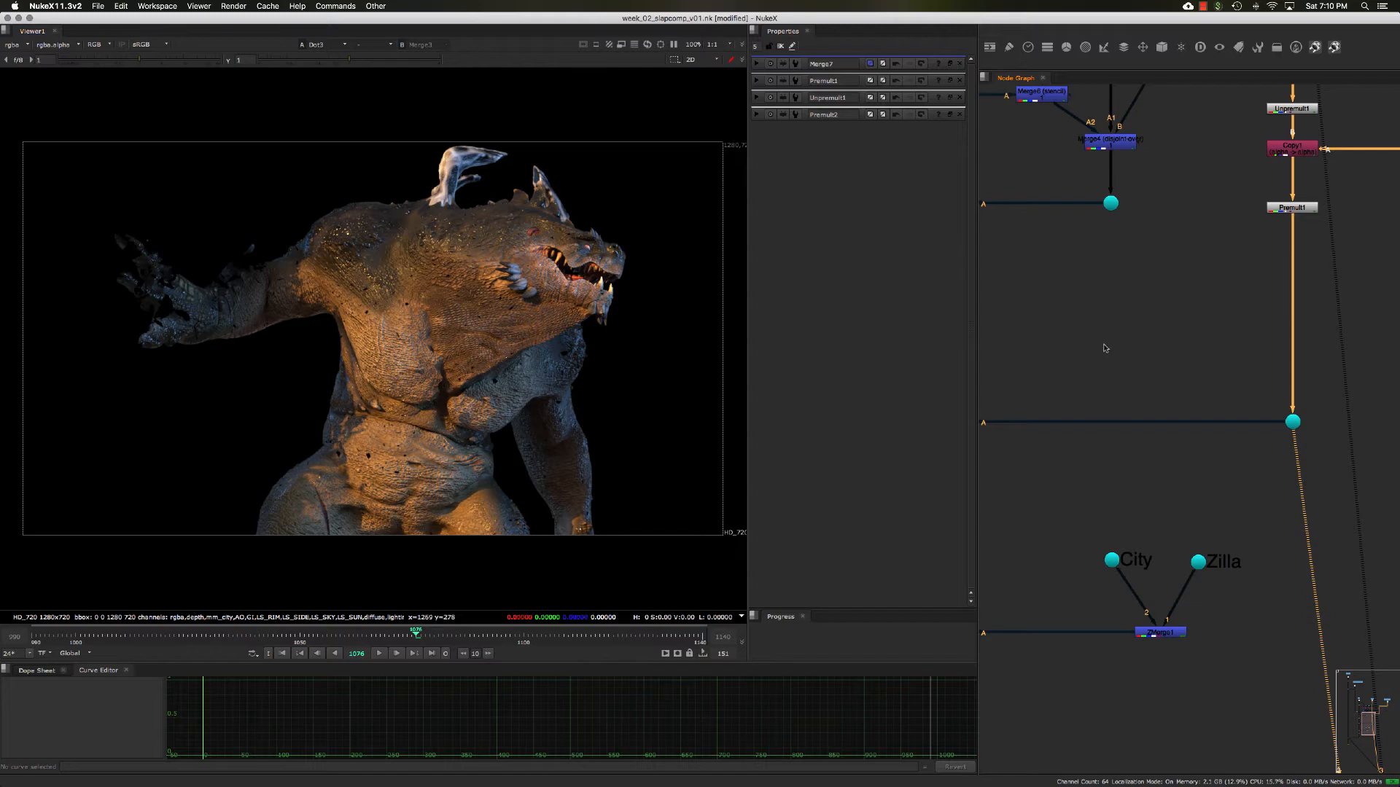
# - View the combined Merge7 result again with the merge settings open
pyautogui.moveTo(1028, 350); pyautogui.dragTo(1202, 338, button='middle')
pyautogui.moveTo(1047, 379); pyautogui.dragTo(1153, 461)
pyautogui.press('1')
pyautogui.moveTo(1152, 461); pyautogui.dragTo(1175, 438, button='middle')
pyautogui.doubleClick(1104, 392)
pyautogui.moveTo(1071, 407); pyautogui.dragTo(1099, 389, button='middle')
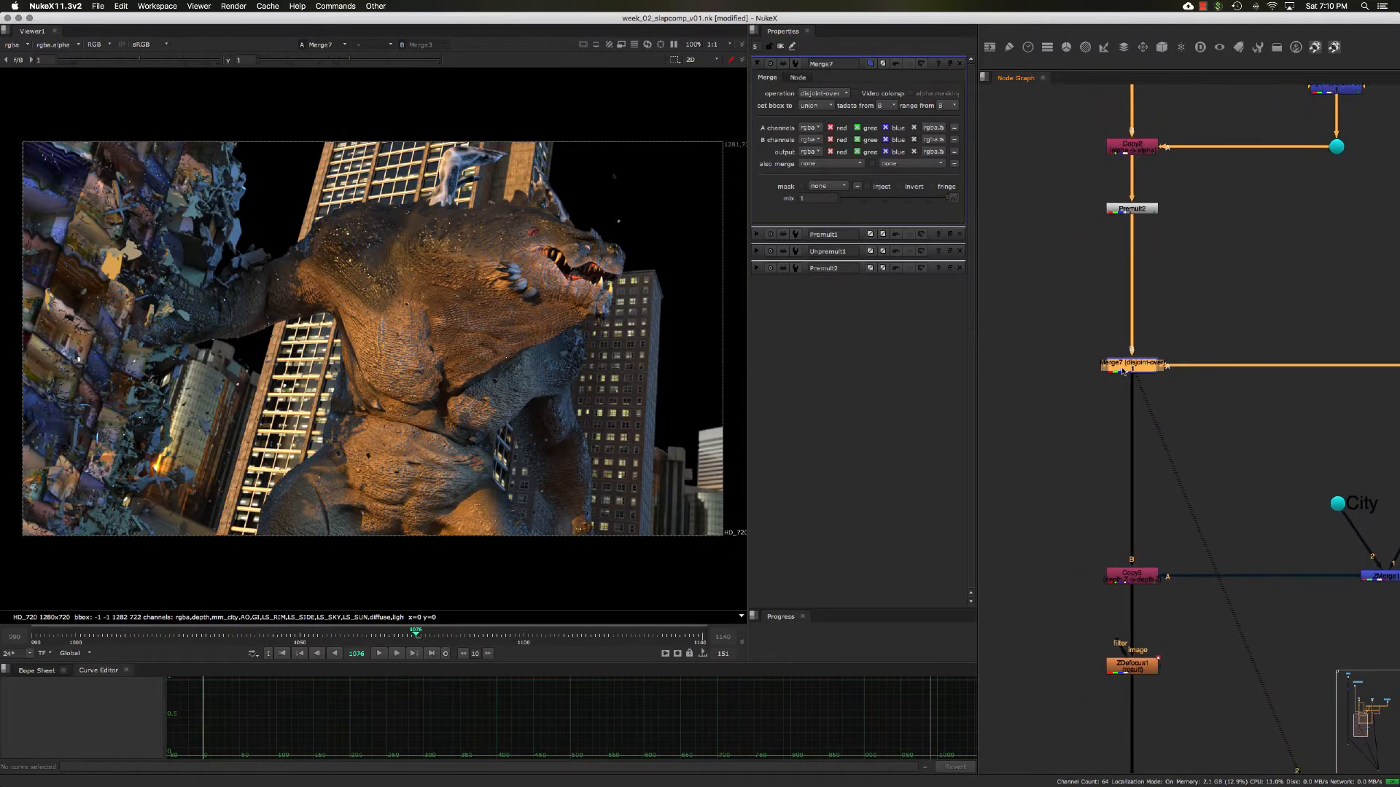
pyautogui.moveTo(1087, 328); pyautogui.dragTo(1198, 412)
pyautogui.click(1147, 375)
pyautogui.click(1113, 366)
pyautogui.moveTo(1082, 403)
pyautogui.mouseDown(button='middle')
pyautogui.moveTo(1106, 398)
pyautogui.moveTo(1078, 409)
pyautogui.mouseUp(button='middle')
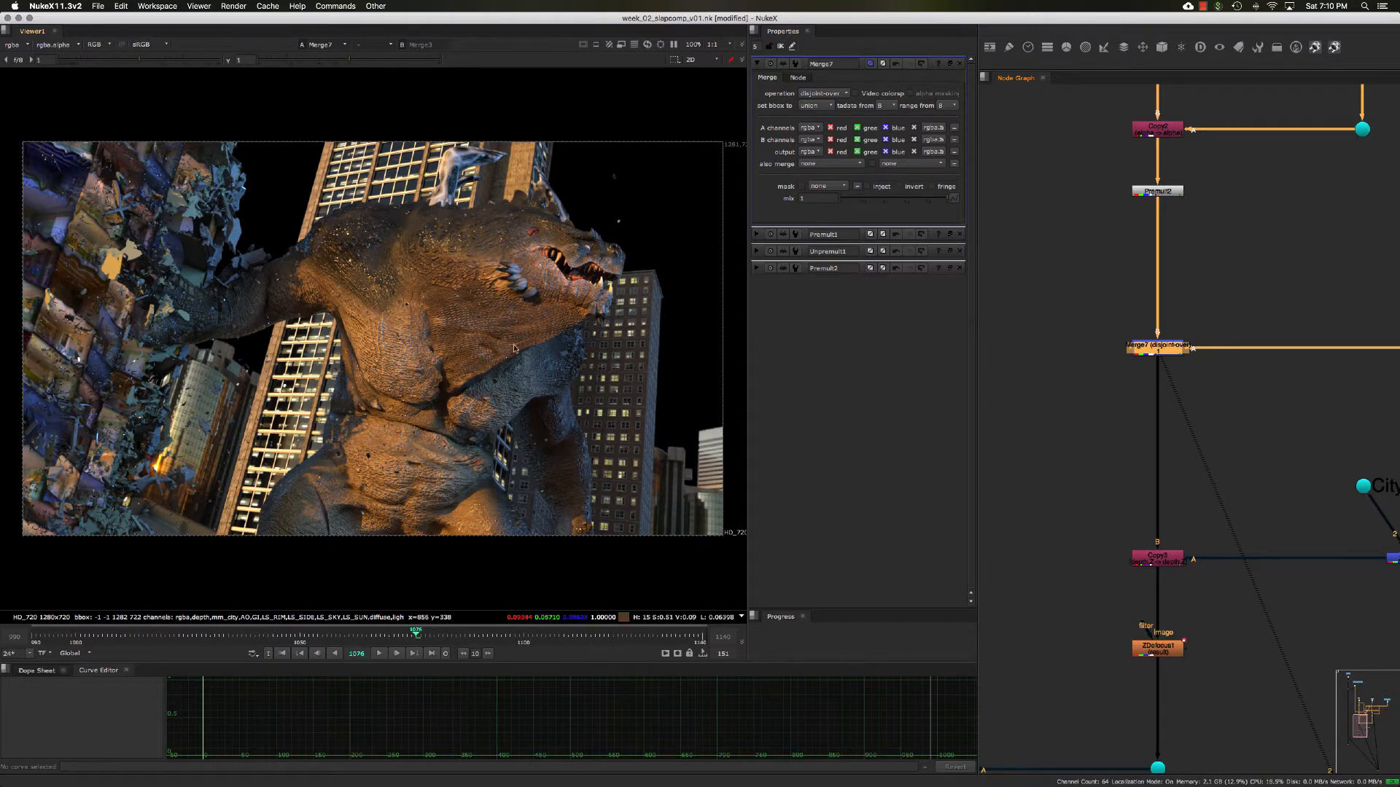
# - Add a VectorBlur node beside the main pipe and connect its input to the output of Merge7
pyautogui.click(1070, 382)
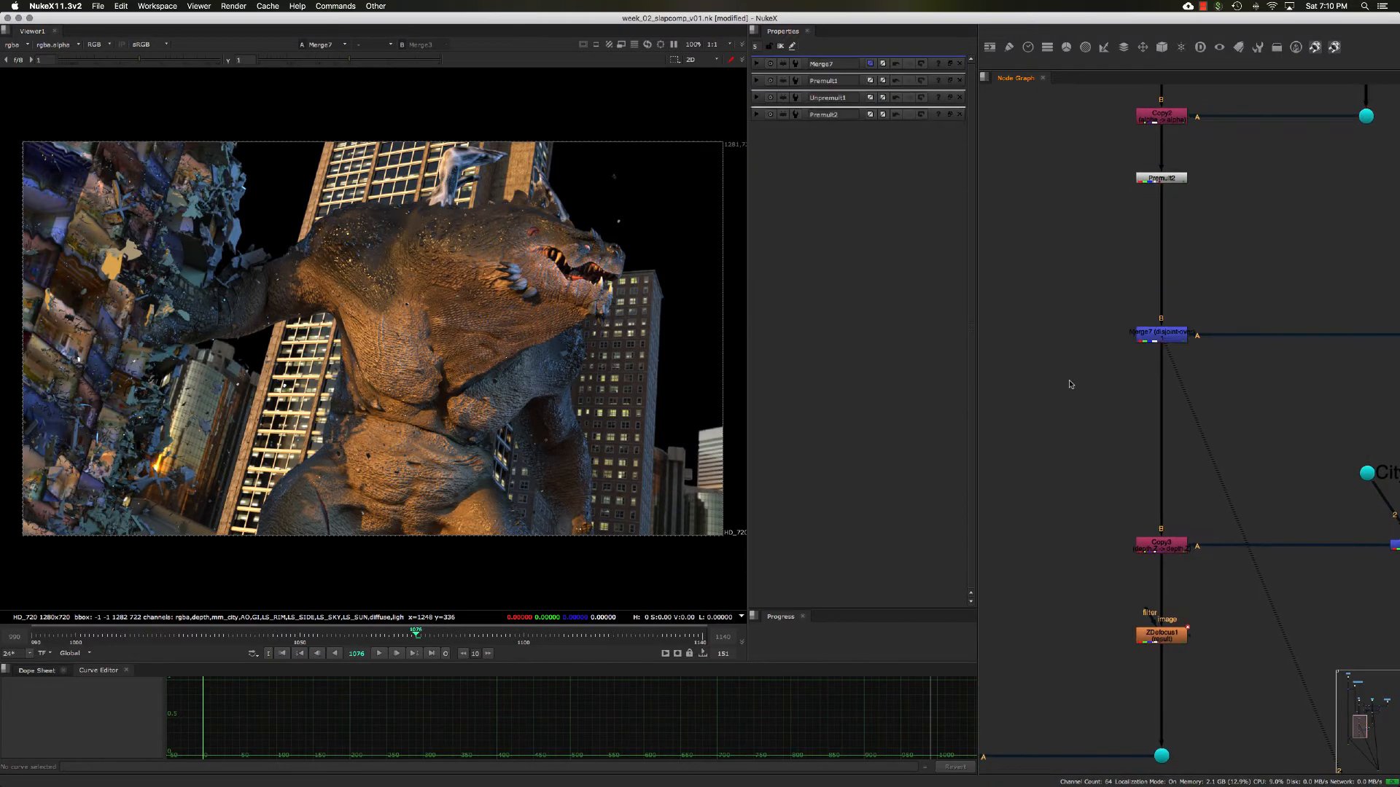
pyautogui.press('Tab')
pyautogui.write('vector')
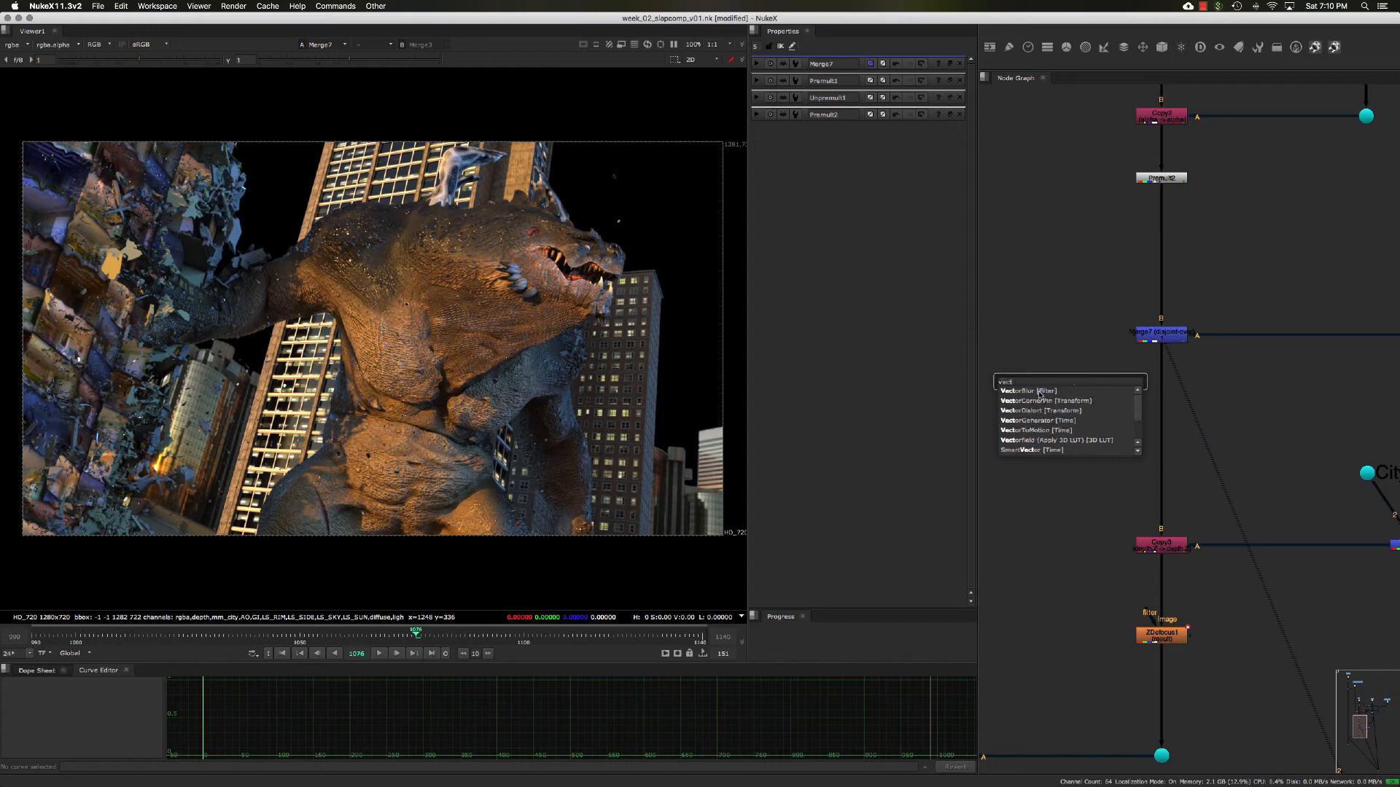
pyautogui.press('Return')
pyautogui.moveTo(1055, 361); pyautogui.dragTo(1159, 337)
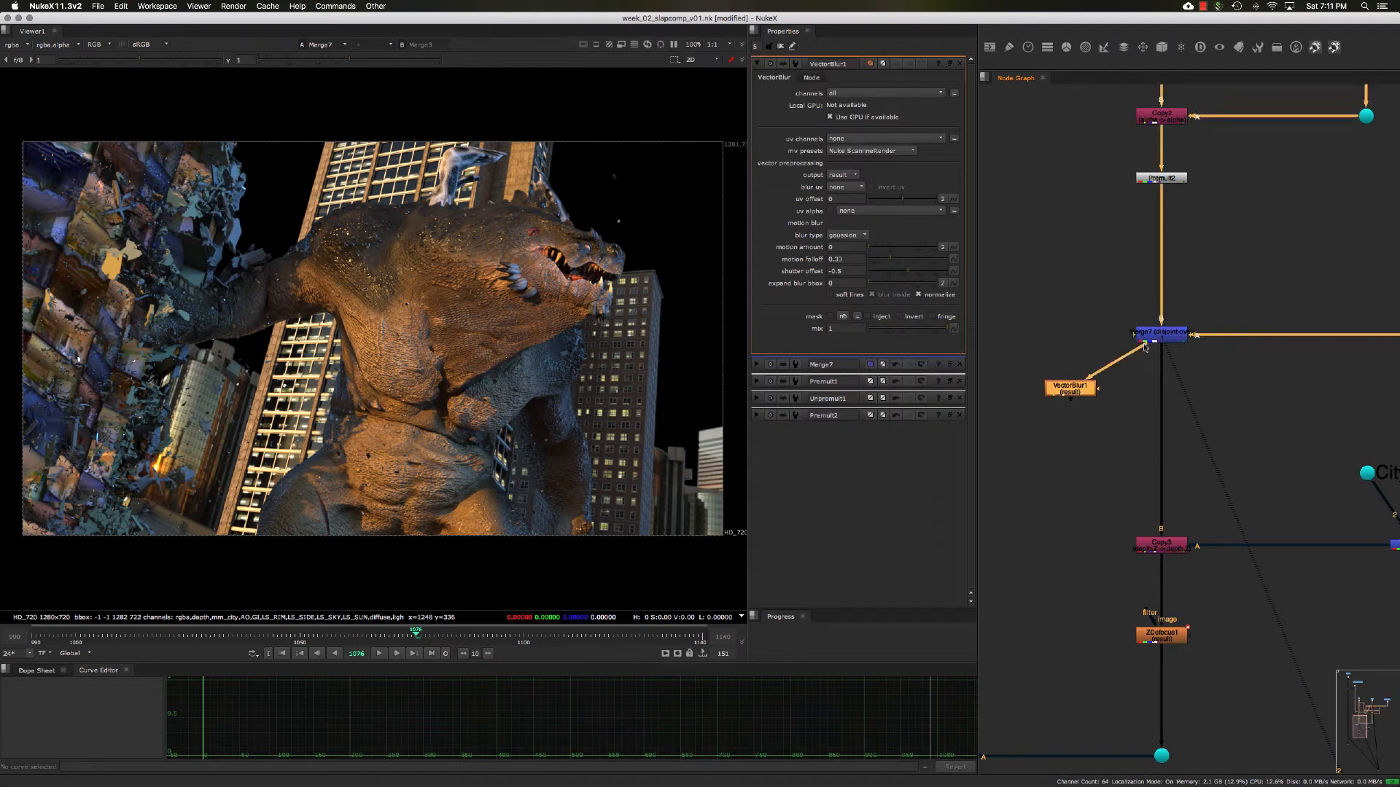
pyautogui.moveTo(1123, 387); pyautogui.dragTo(1132, 374, button='middle')
pyautogui.moveTo(1084, 376); pyautogui.dragTo(1079, 381)
pyautogui.moveTo(1105, 394); pyautogui.dragTo(1114, 388, button='middle')
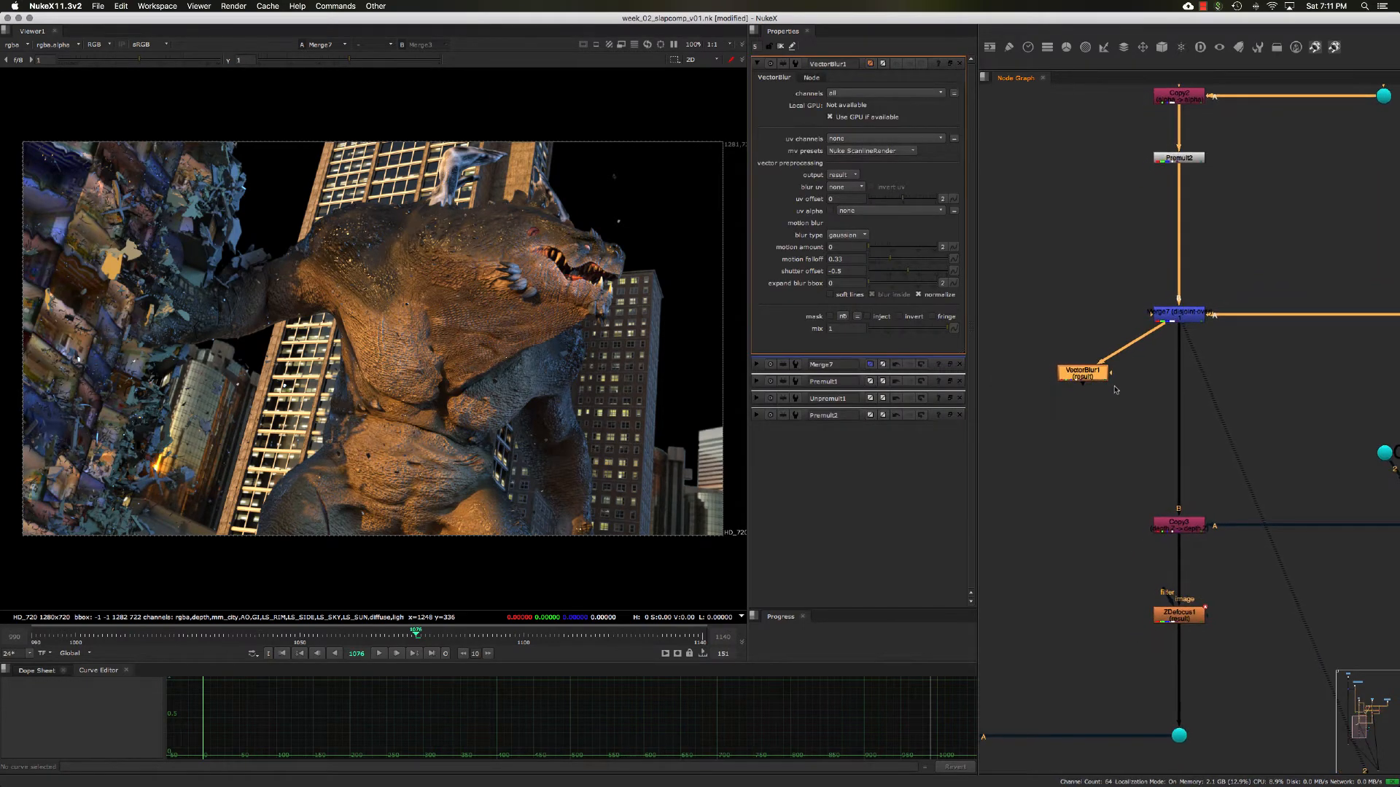
pyautogui.moveTo(1087, 376); pyautogui.dragTo(1080, 377)
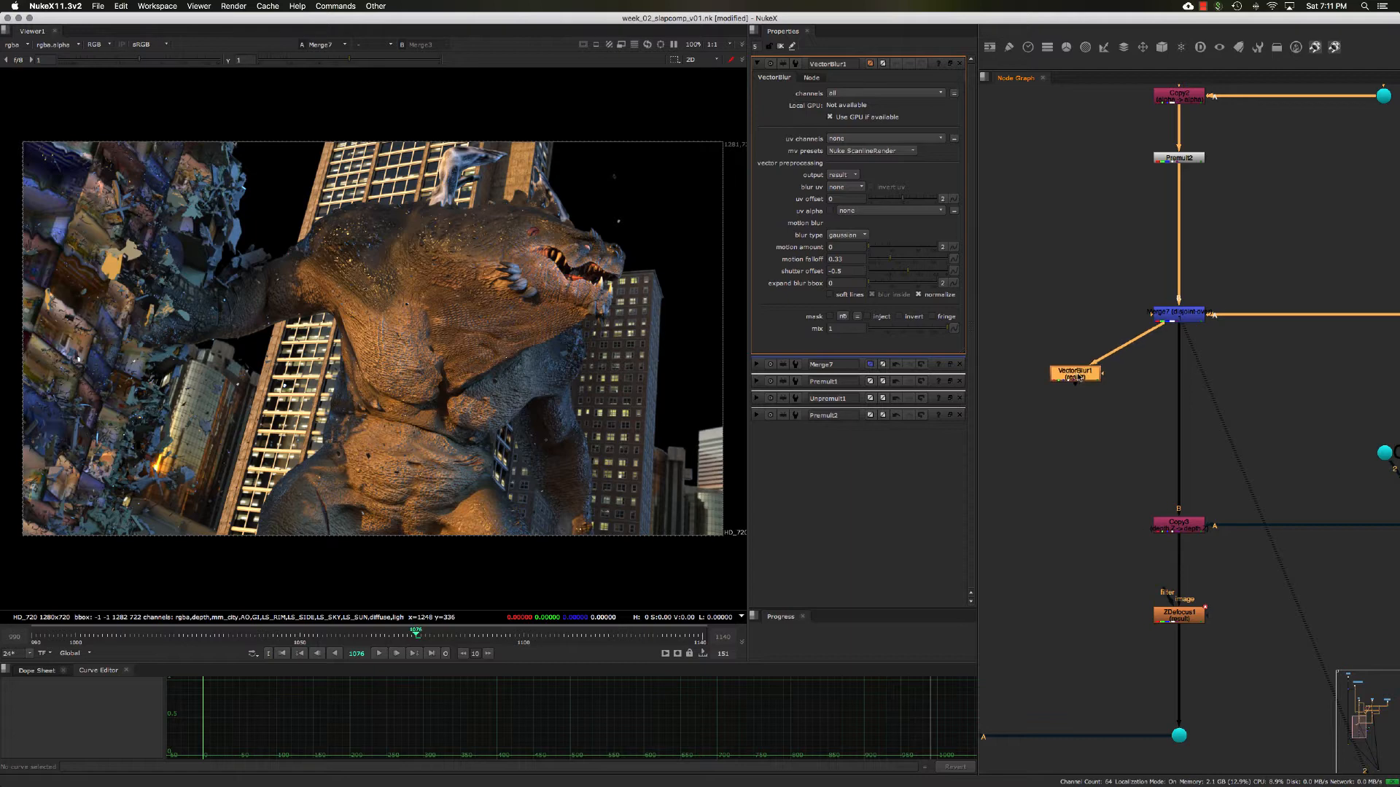
# - Set the VectorBlur's channels to rgba, its UV channels to velocity and its motion amount to 1, and view its output
pyautogui.click(833, 94)
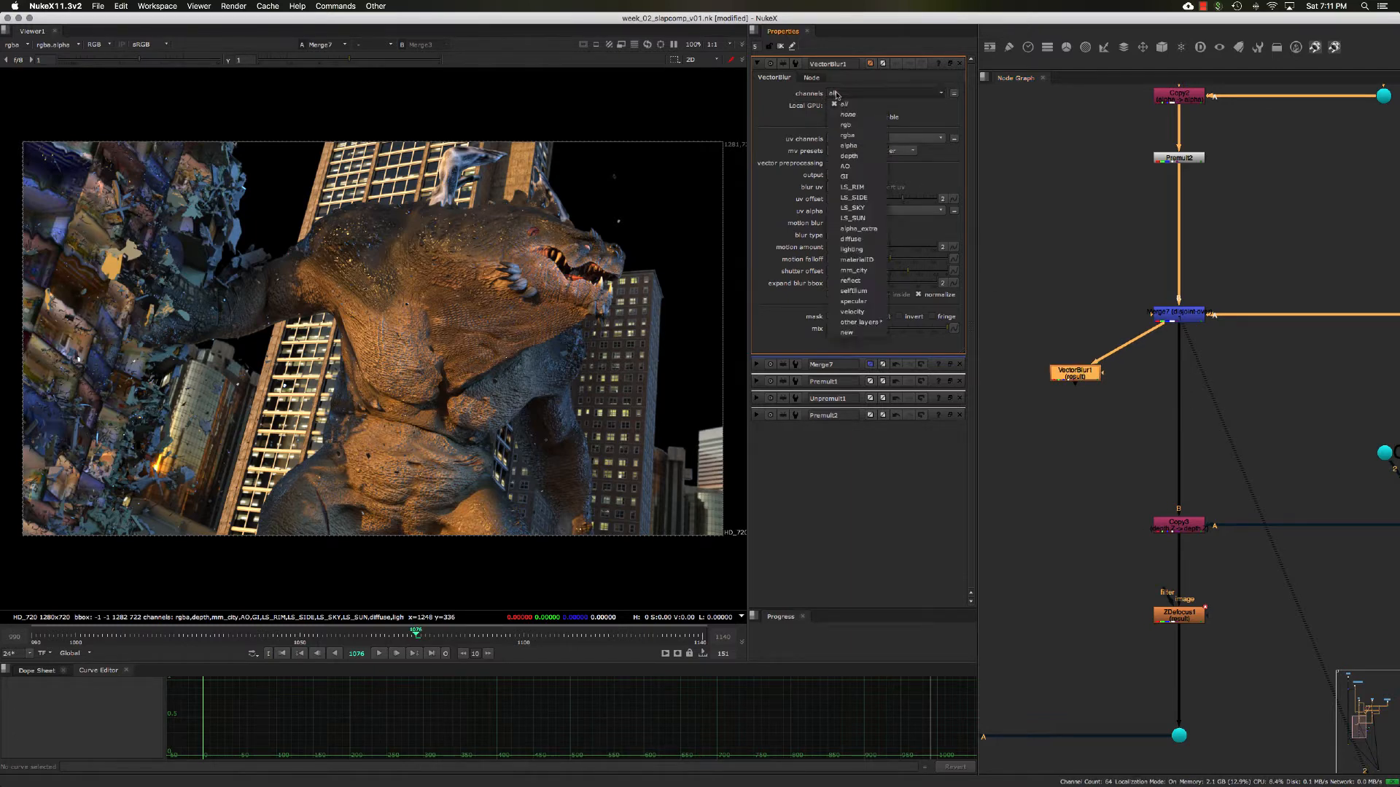
pyautogui.click(796, 131)
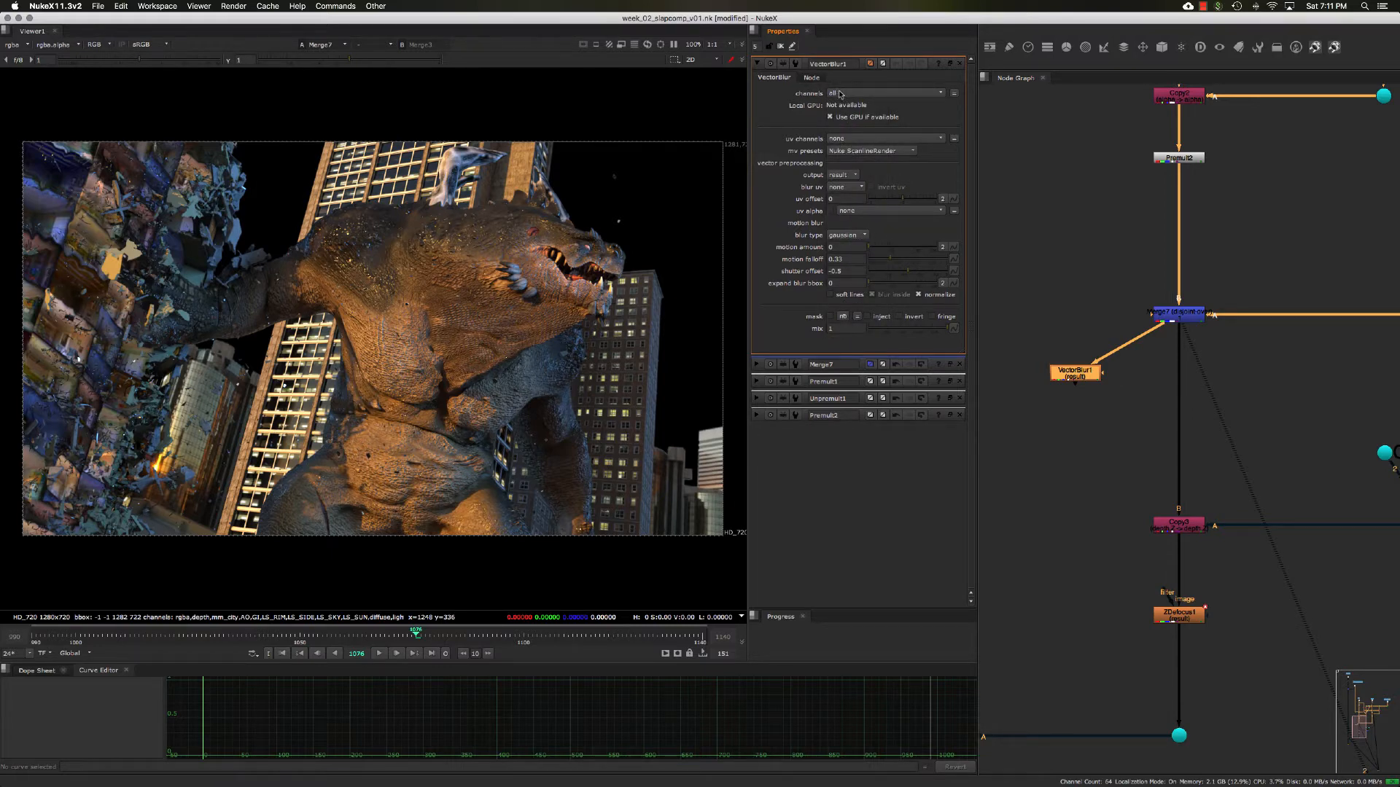
pyautogui.click(840, 94)
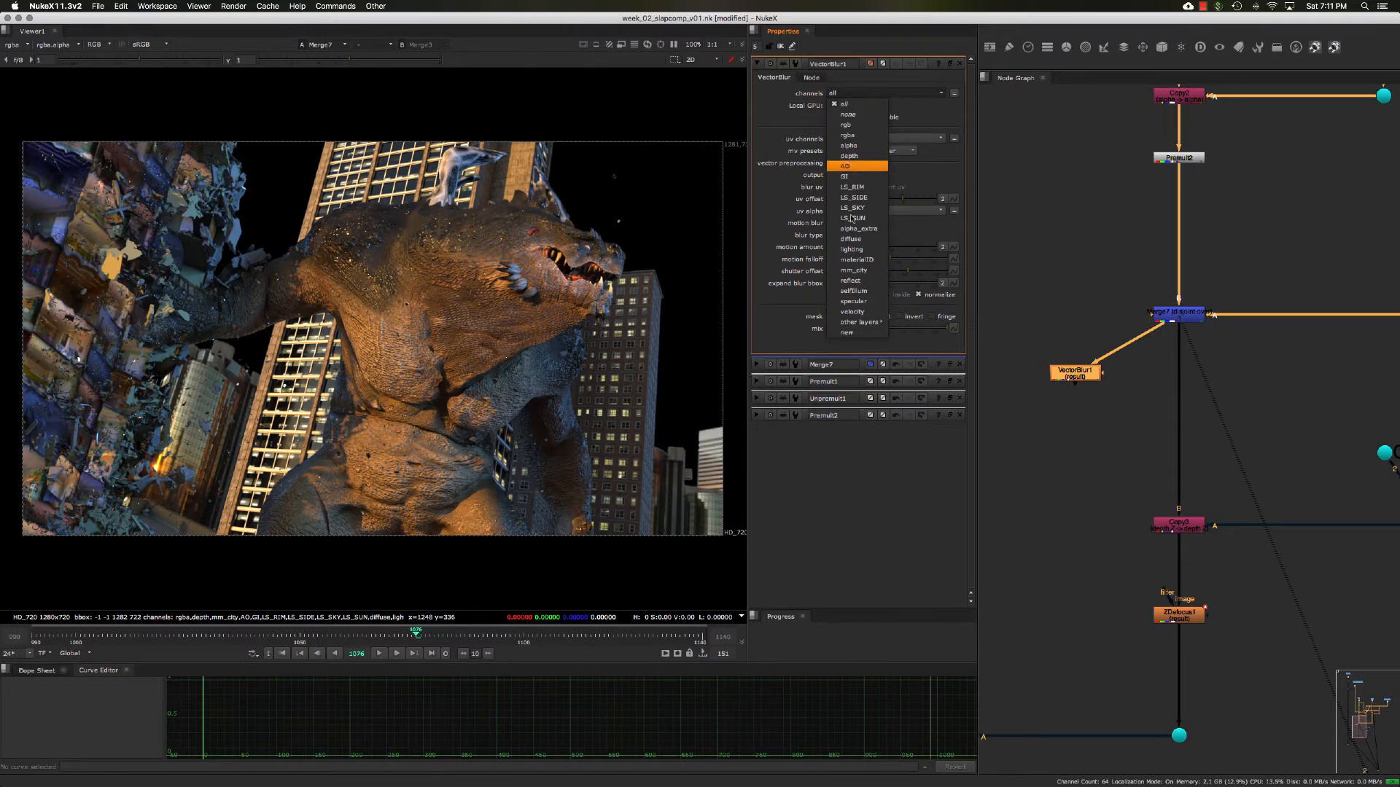
pyautogui.click(857, 137)
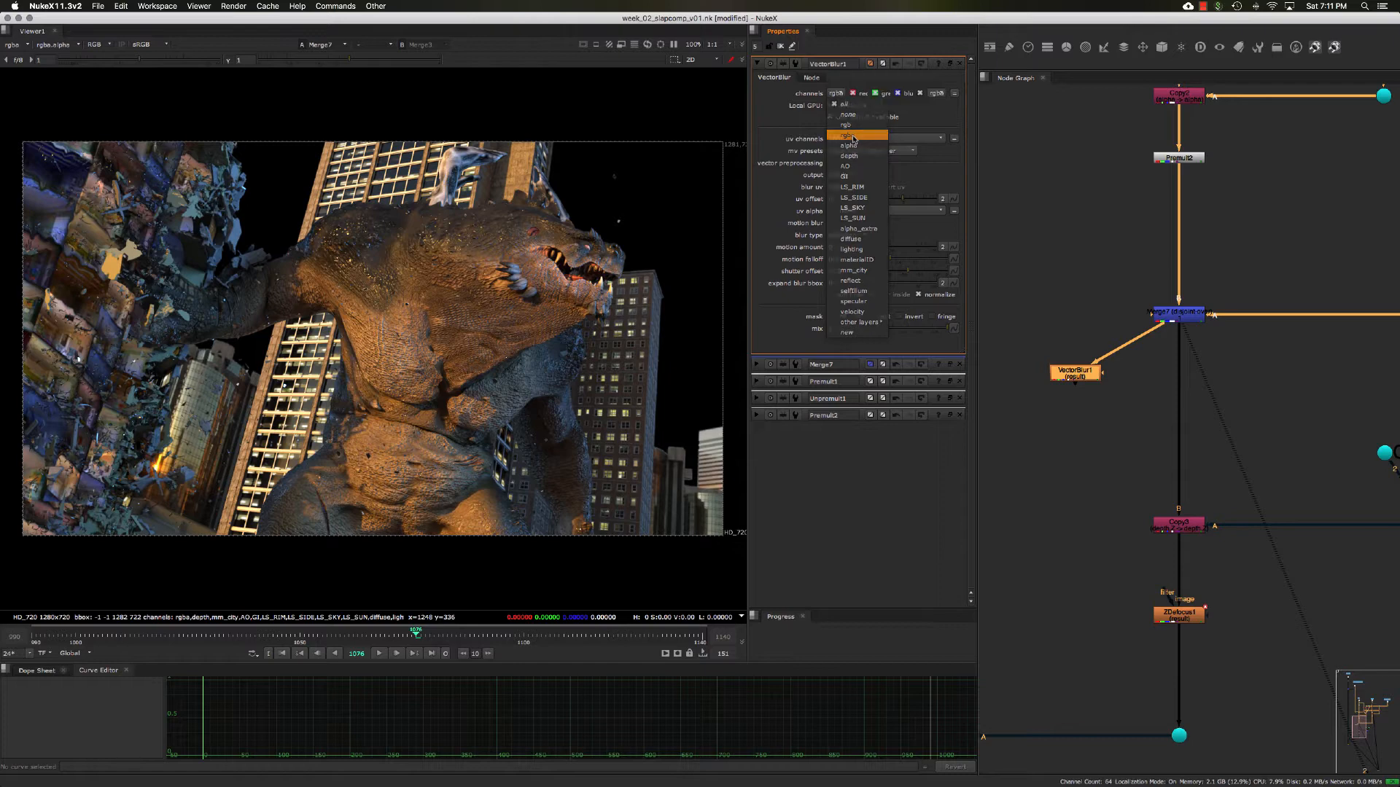
pyautogui.moveTo(1103, 400); pyautogui.dragTo(1109, 396, button='middle')
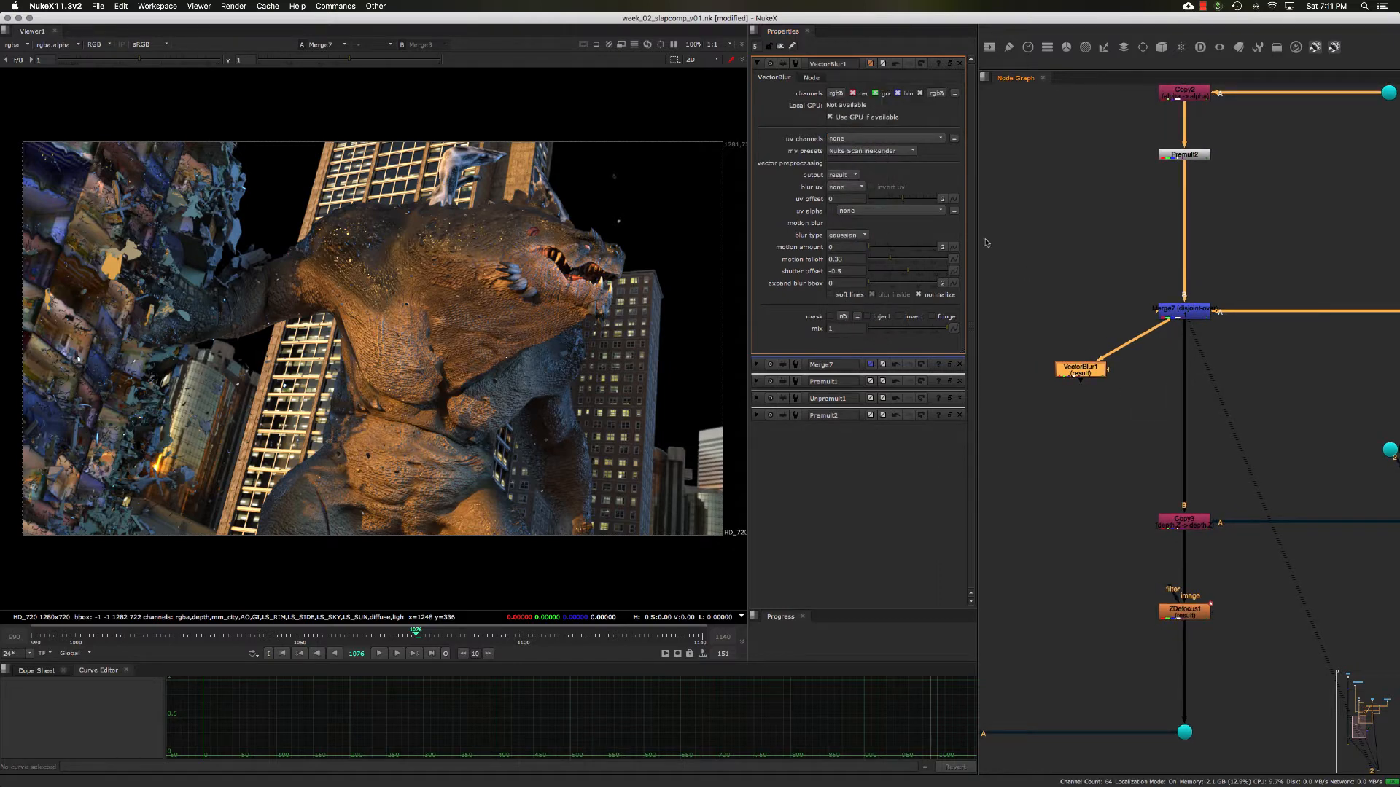
pyautogui.click(842, 139)
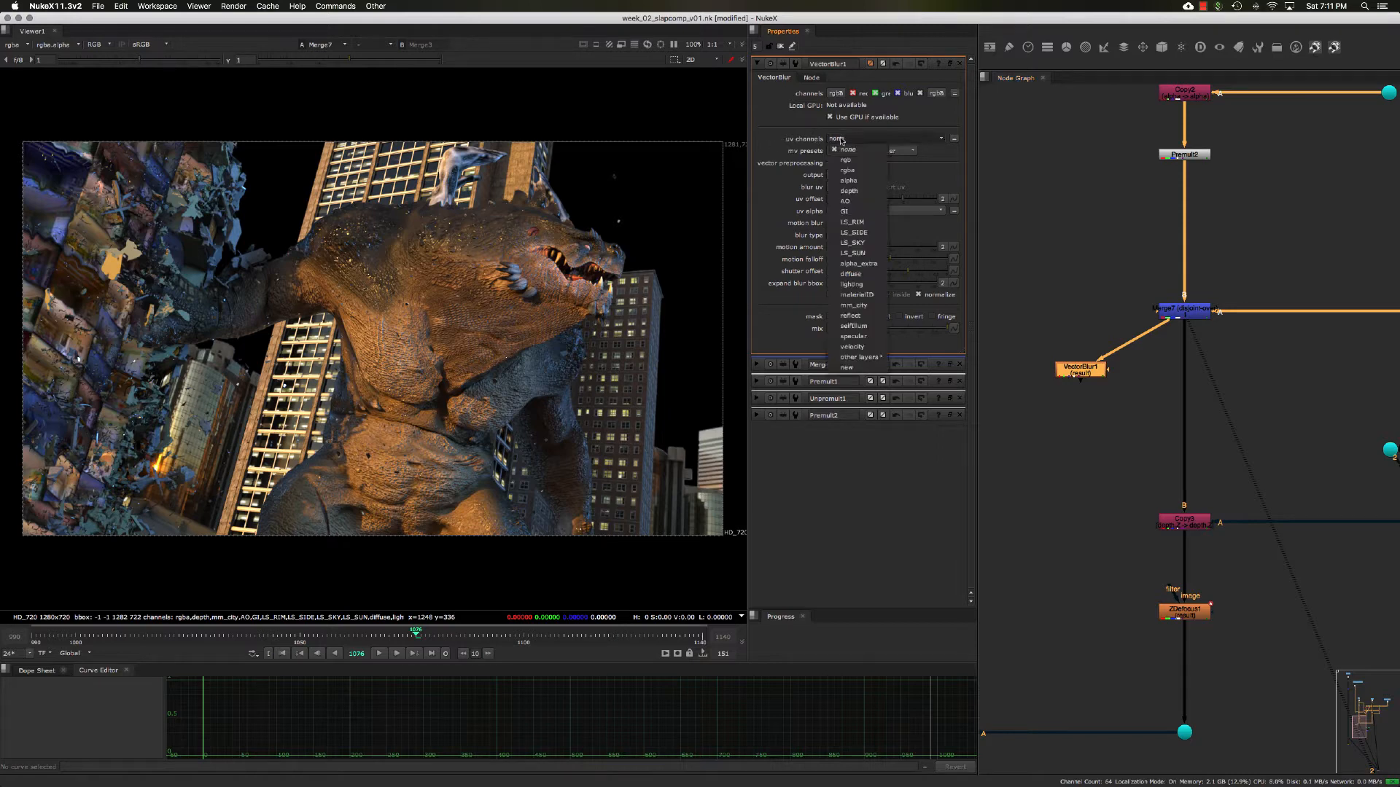
pyautogui.click(861, 347)
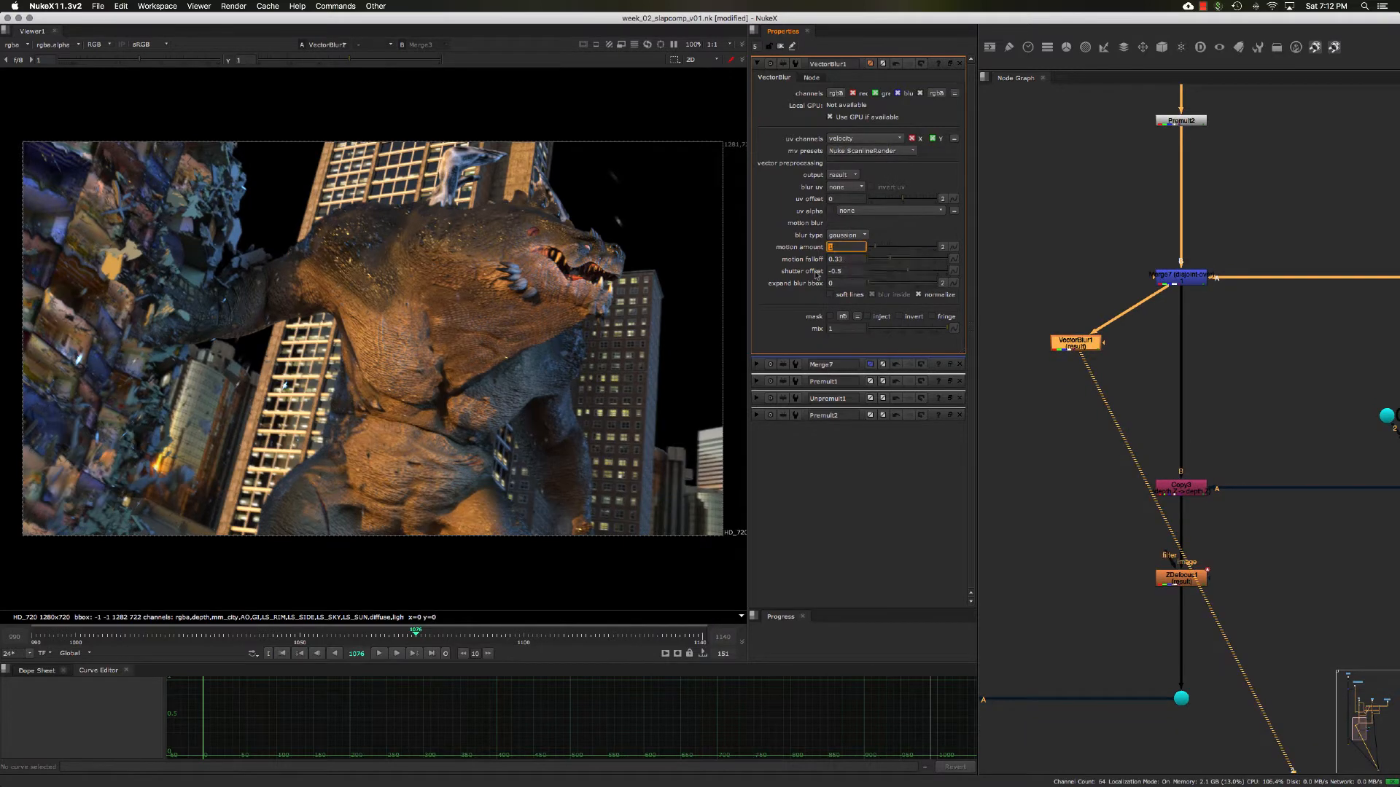
# - Compare the merged image with VectorBlur1 disabled and enabled, examining the motion blur on the creature and buildings
pyautogui.scroll(1, 526, 311)
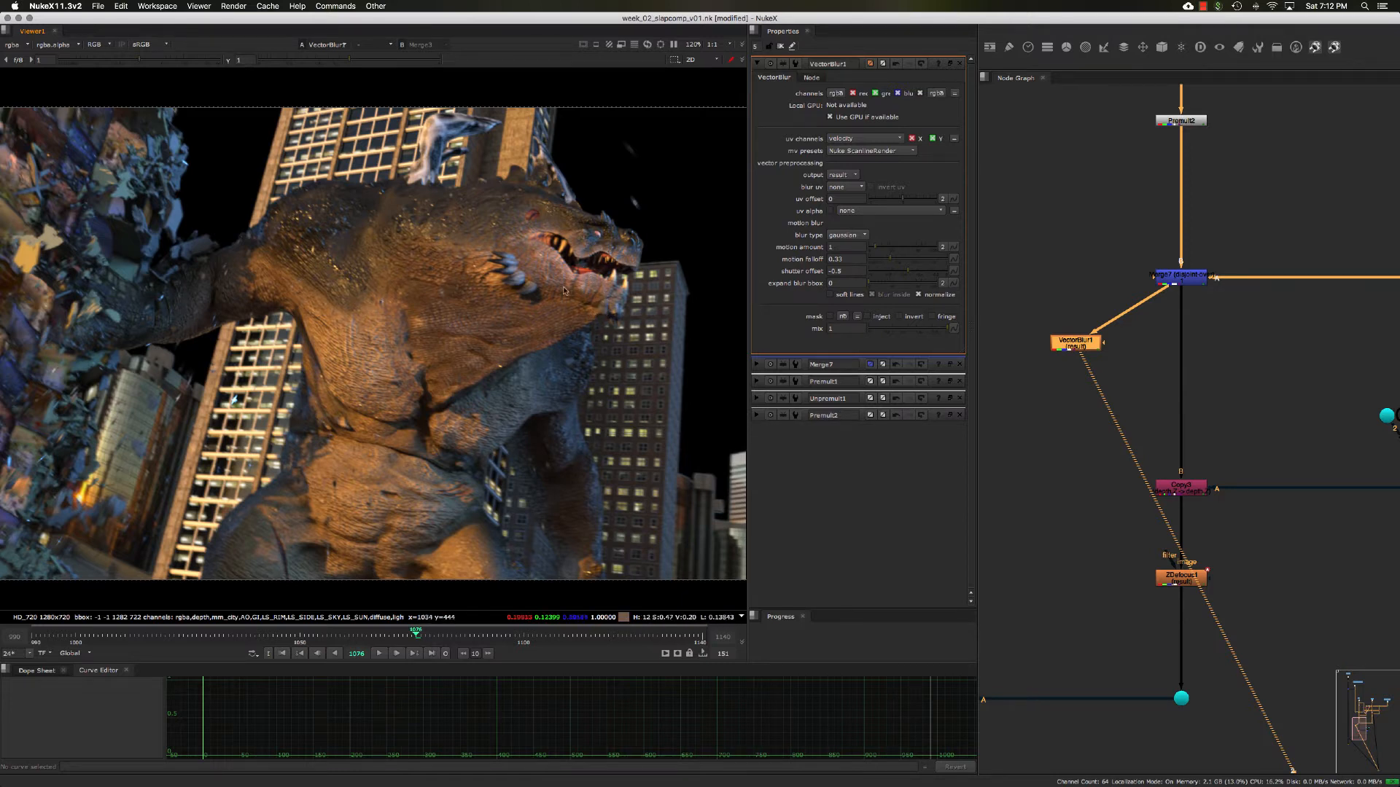
pyautogui.moveTo(580, 300); pyautogui.dragTo(582, 291, button='middle')
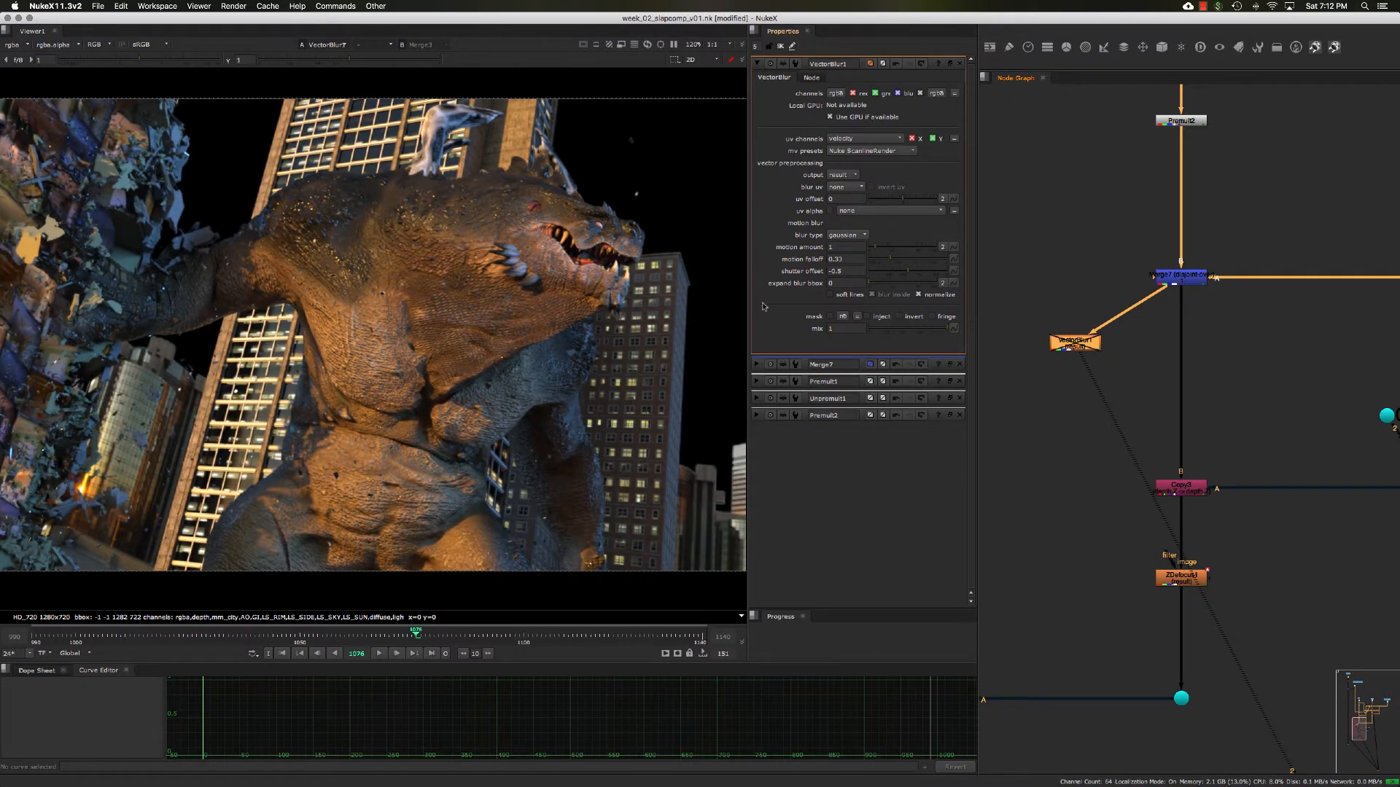
pyautogui.press('d')
pyautogui.press('d')
pyautogui.press('d')
pyautogui.press('d')
pyautogui.press('d')
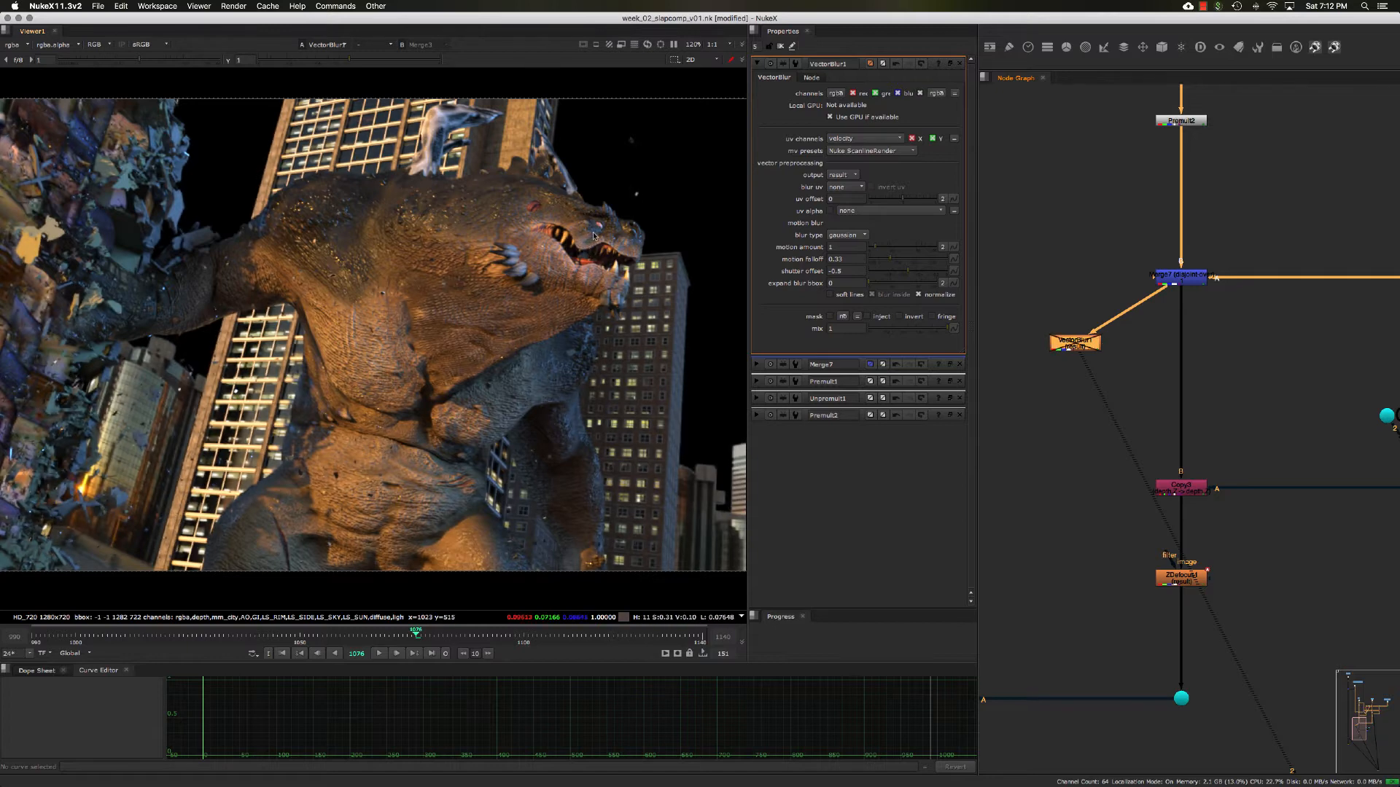
pyautogui.press('d')
pyautogui.press('d')
pyautogui.press('d')
pyautogui.press('d')
pyautogui.press('d')
pyautogui.press('d')
pyautogui.press('d')
pyautogui.moveTo(1069, 338); pyautogui.dragTo(1065, 344)
pyautogui.moveTo(1107, 272)
pyautogui.mouseDown(button='middle')
pyautogui.moveTo(1095, 293)
pyautogui.moveTo(1121, 279)
pyautogui.moveTo(1141, 291)
pyautogui.moveTo(1121, 293)
pyautogui.moveTo(1127, 277)
pyautogui.mouseUp(button='middle')
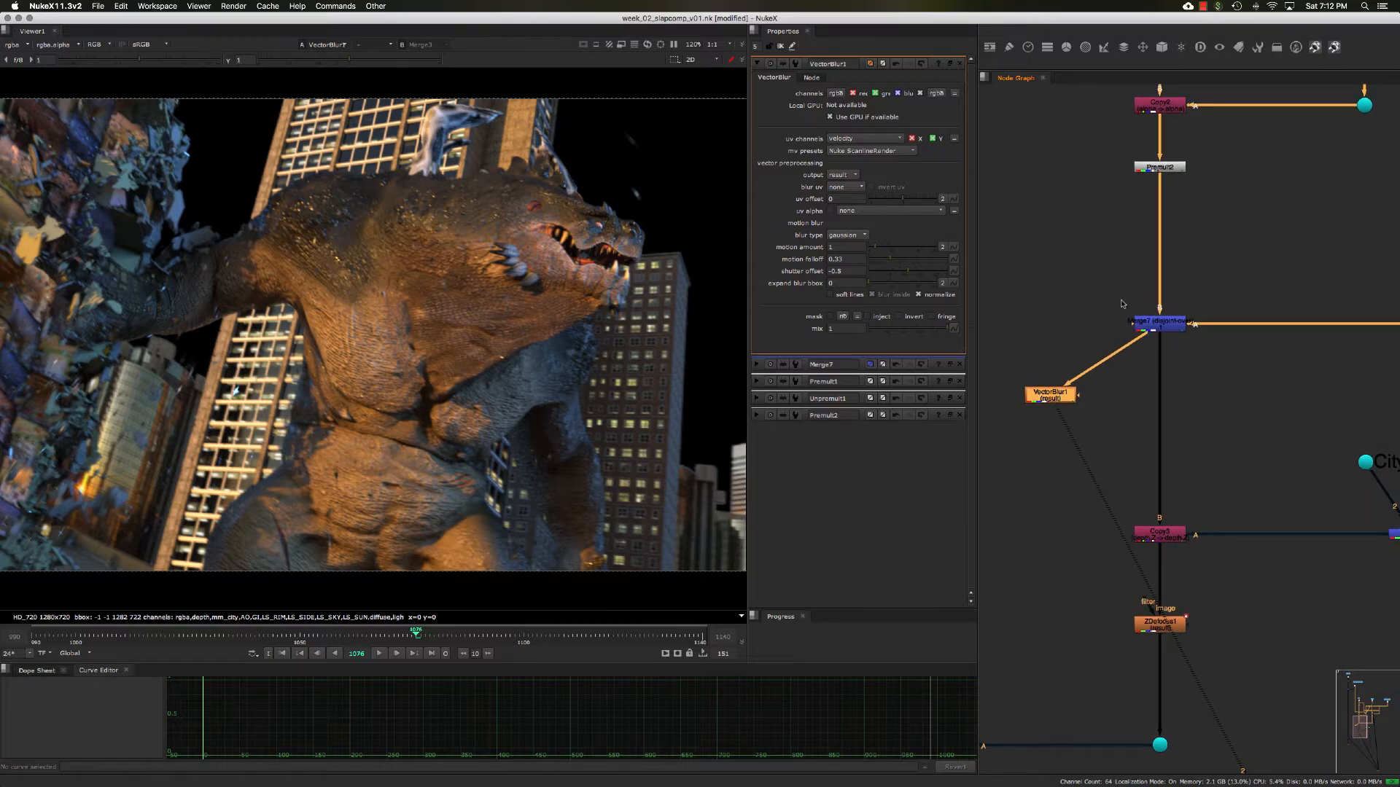
# - View the Merge7 output's velocity channel, lowering the viewer gain to 0.21 and the gamma to 0.315
pyautogui.moveTo(1126, 285); pyautogui.dragTo(1126, 290, button='middle')
pyautogui.moveTo(1086, 298); pyautogui.dragTo(1034, 280)
pyautogui.press('1')
pyautogui.click(1243, 375)
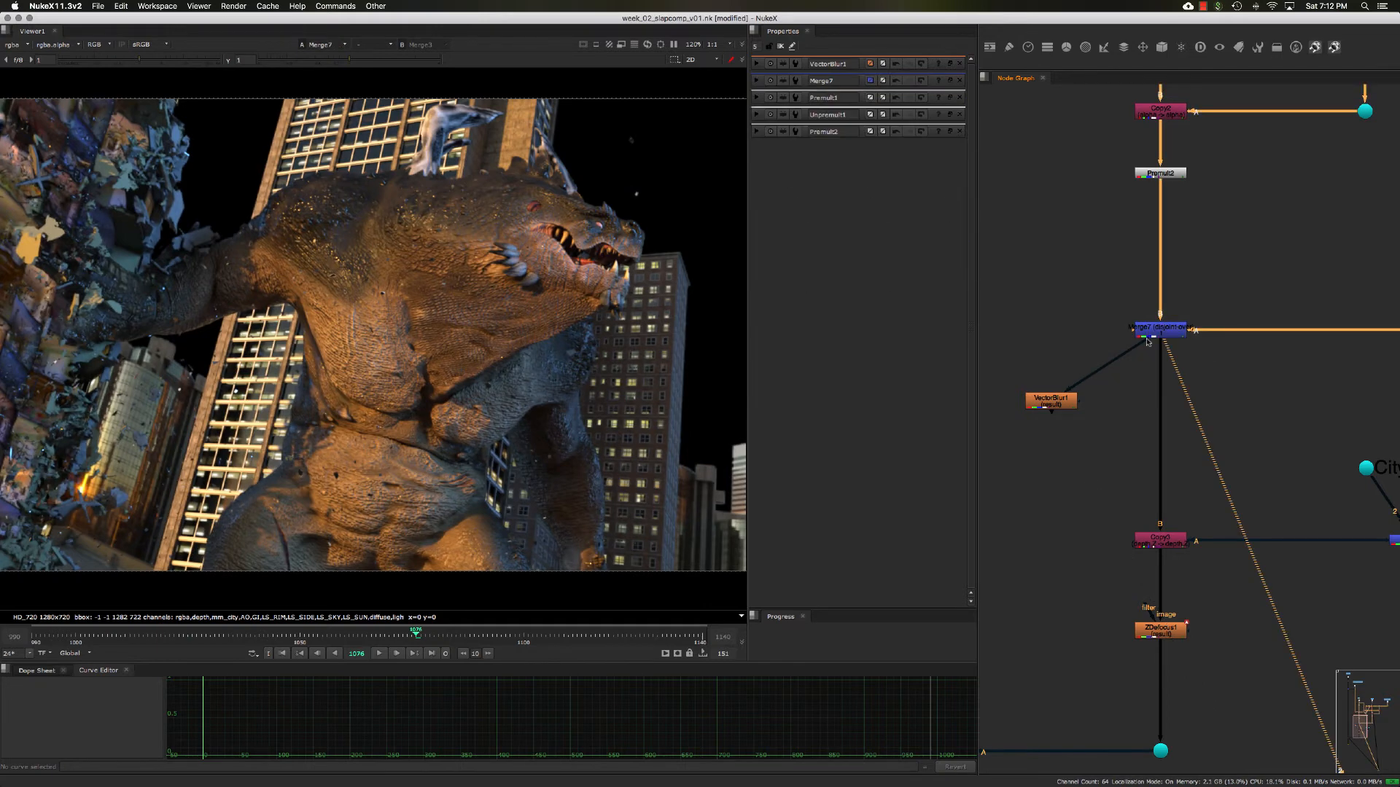
pyautogui.click(17, 45)
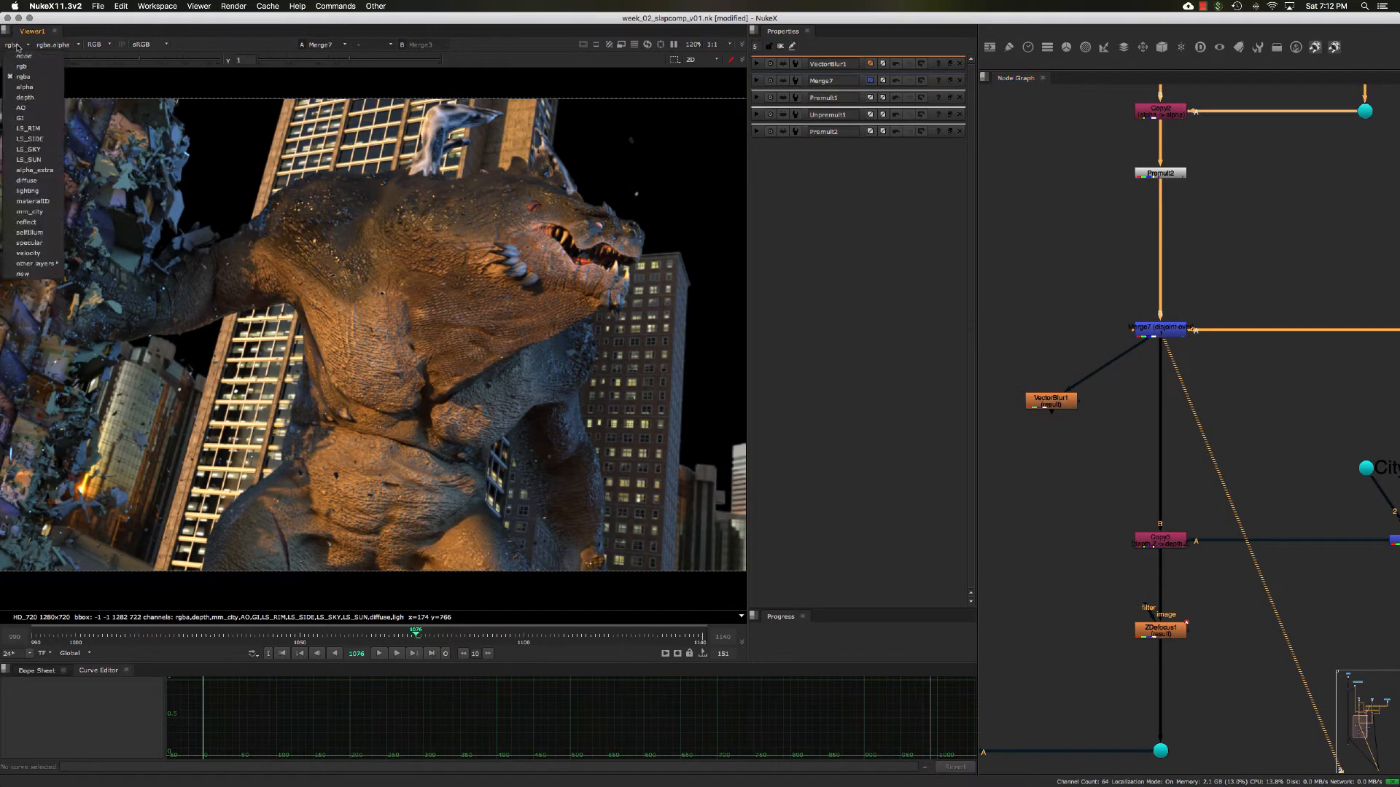
pyautogui.click(30, 253)
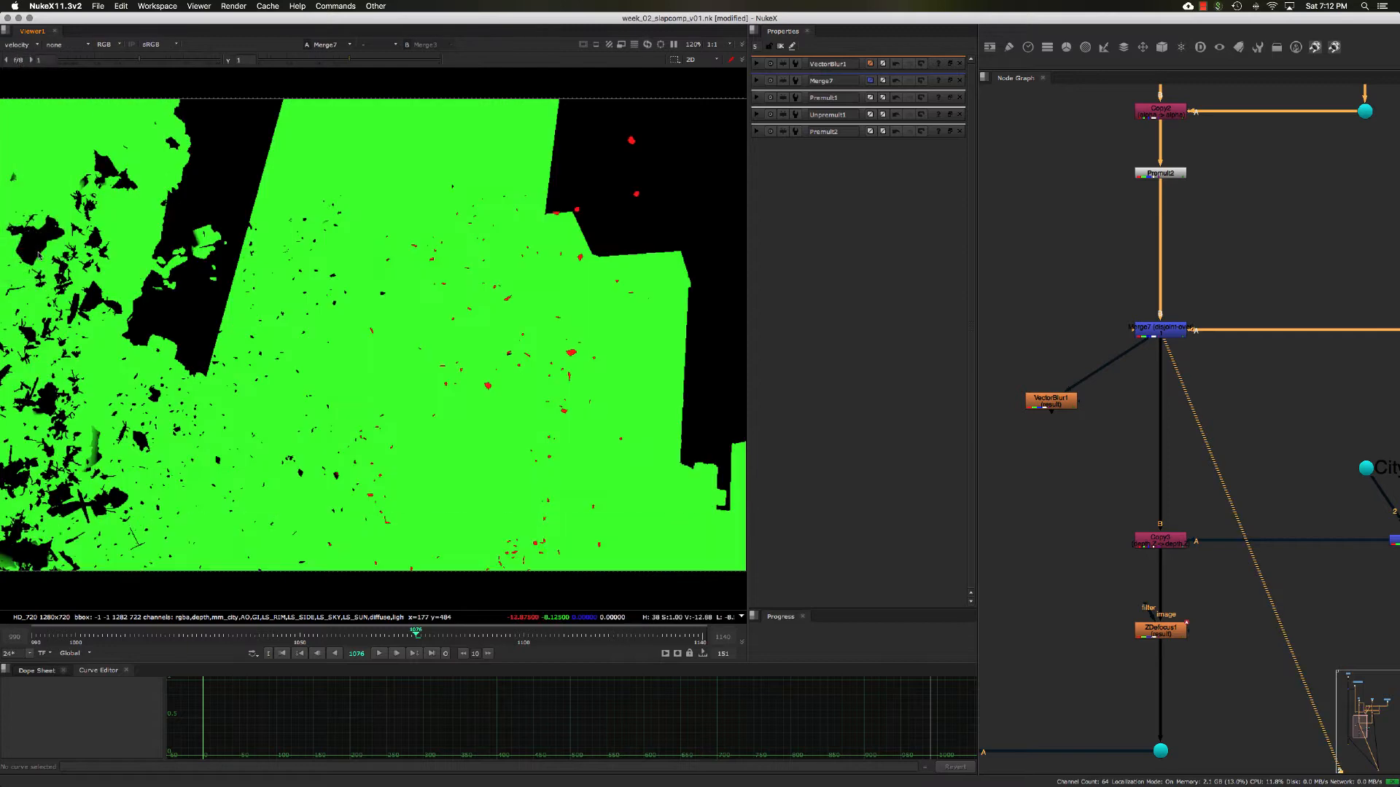
pyautogui.moveTo(334, 61); pyautogui.dragTo(279, 61)
pyautogui.moveTo(148, 57); pyautogui.dragTo(130, 59)
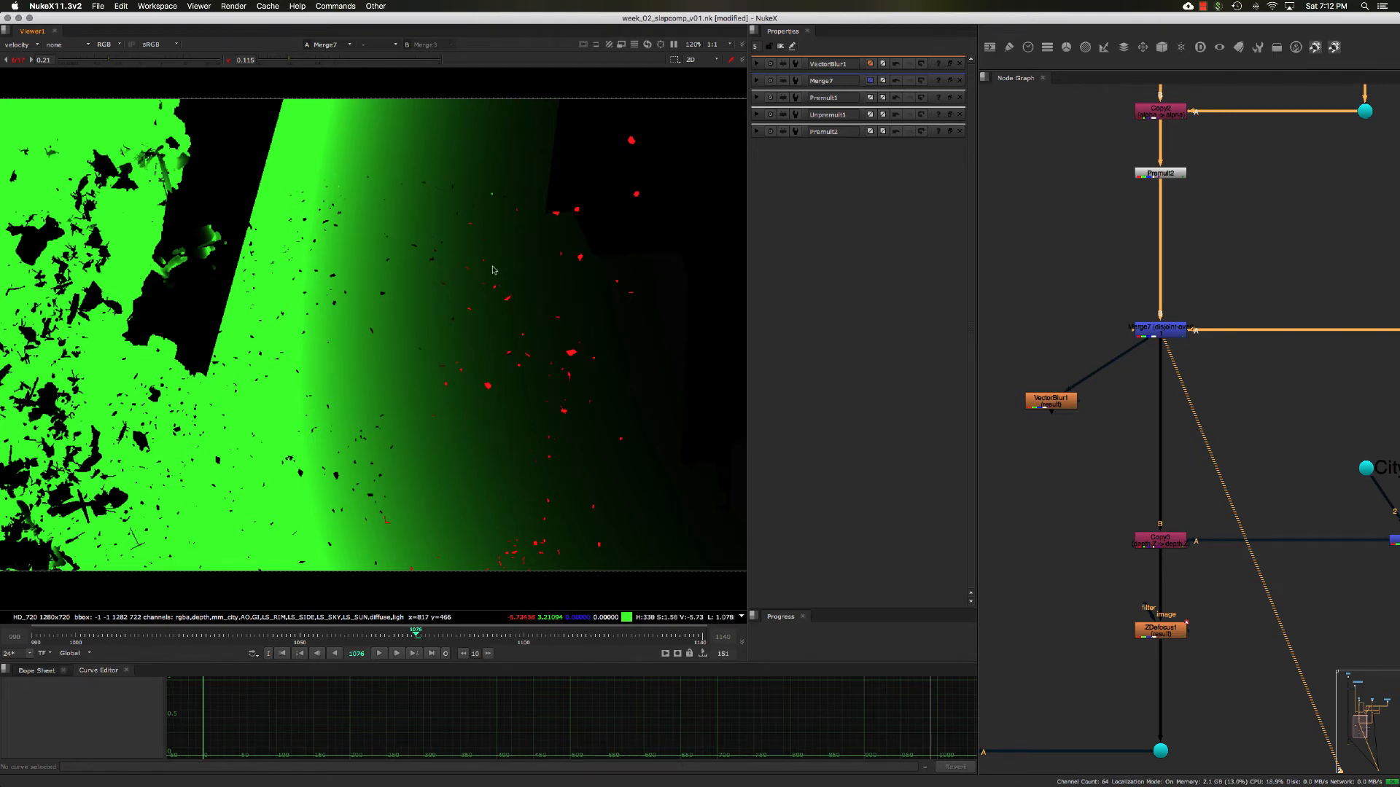
# - View the creature's velocity pass at the dot feeding Merge7's A input, below Premult1
pyautogui.moveTo(1302, 275); pyautogui.dragTo(1095, 251, button='middle')
pyautogui.moveTo(1313, 269); pyautogui.dragTo(1359, 346)
pyautogui.press('1')
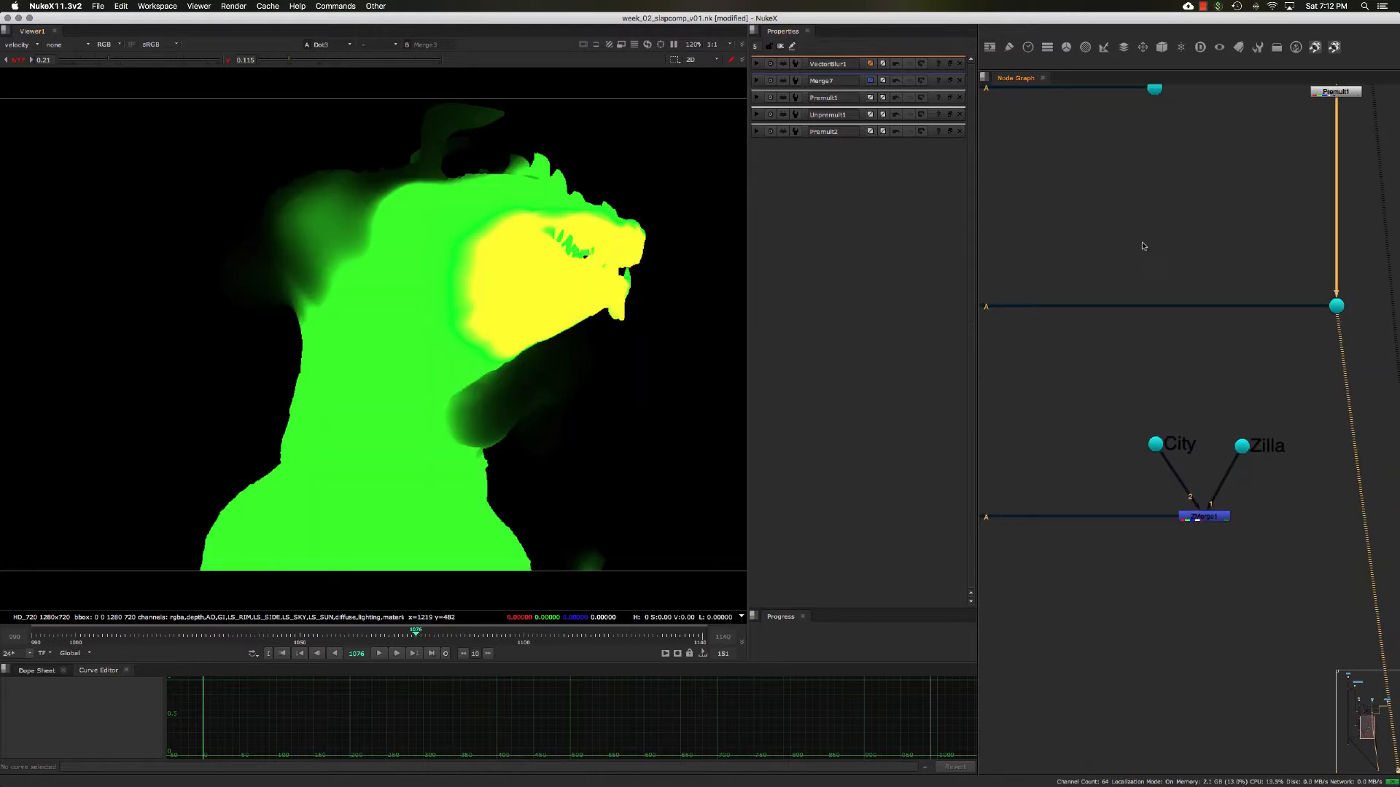
# - Set Merge7 to also merge the velocity layer and view its output
pyautogui.moveTo(1036, 243); pyautogui.dragTo(1102, 254, button='middle')
pyautogui.scroll(-2, 1101, 257)
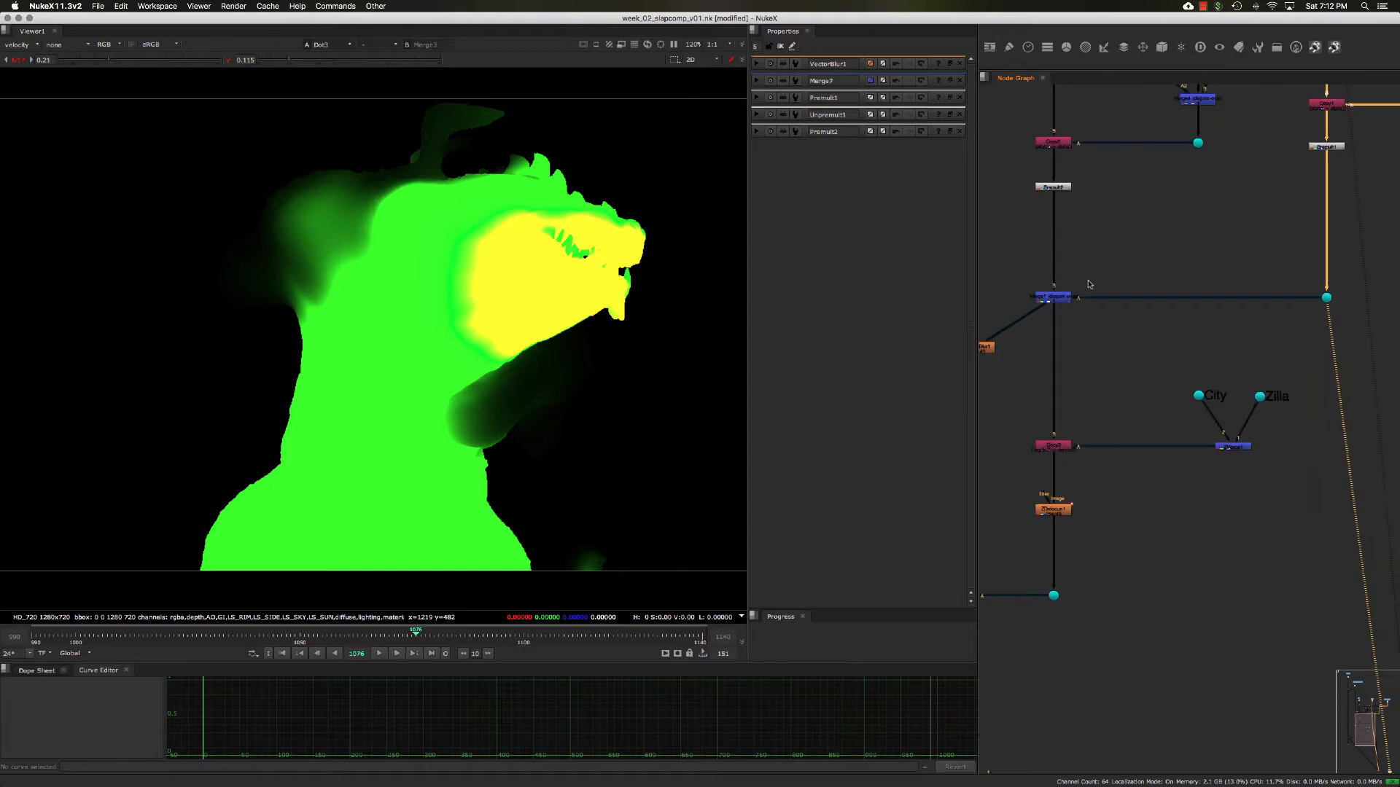
pyautogui.scroll(1, 1089, 277)
pyautogui.doubleClick(1056, 302)
pyautogui.moveTo(1056, 304); pyautogui.dragTo(1069, 304, button='middle')
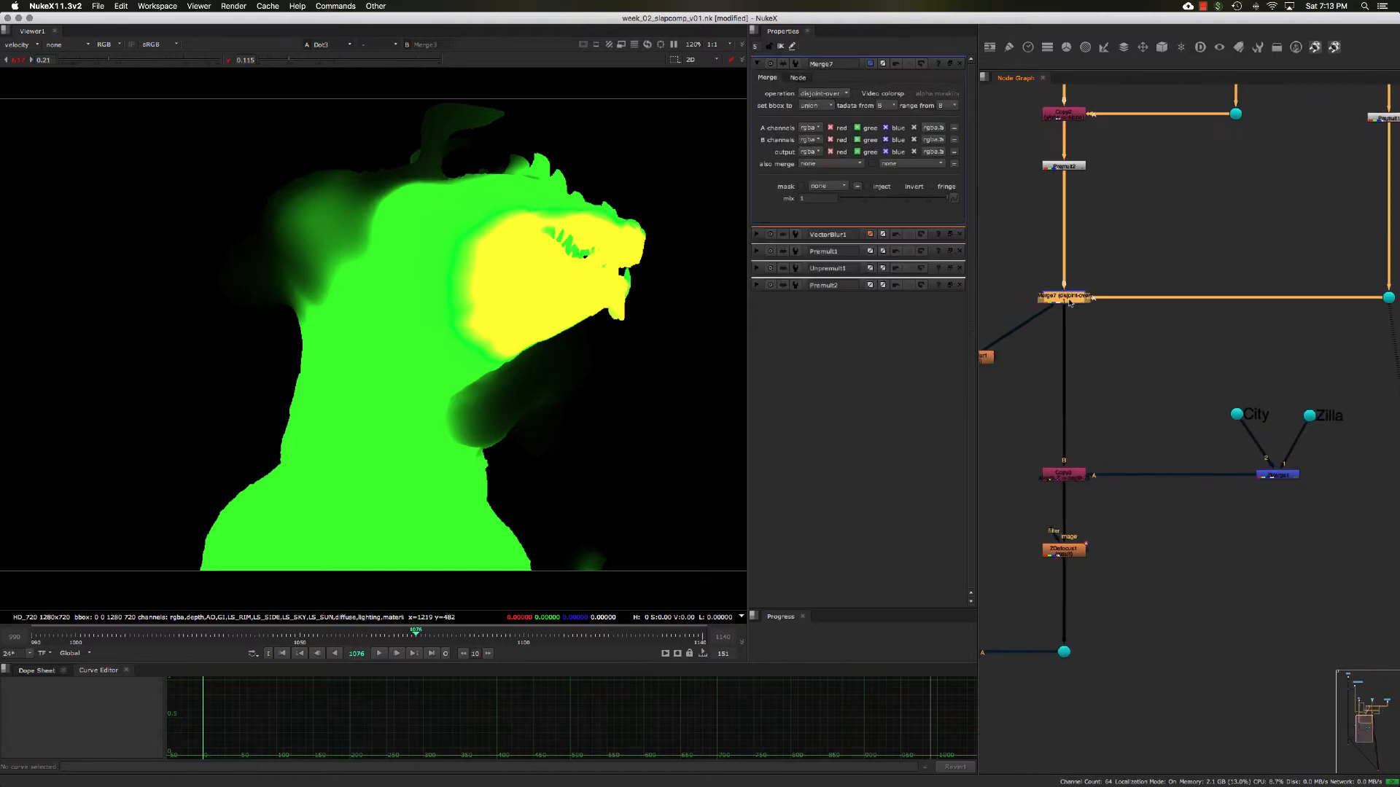
pyautogui.moveTo(1028, 262)
pyautogui.mouseDown()
pyautogui.moveTo(1128, 315)
pyautogui.moveTo(1076, 281)
pyautogui.mouseUp()
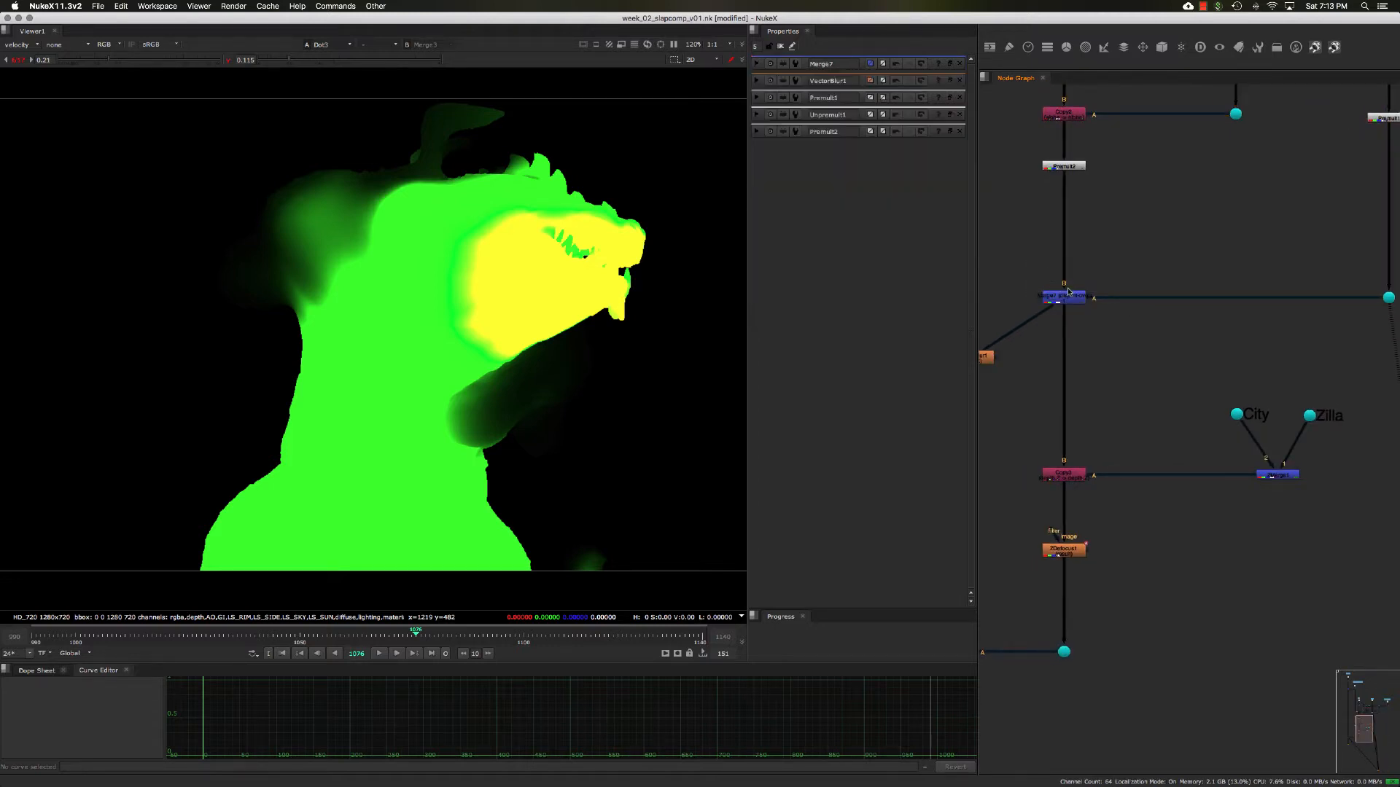
pyautogui.click(1070, 297)
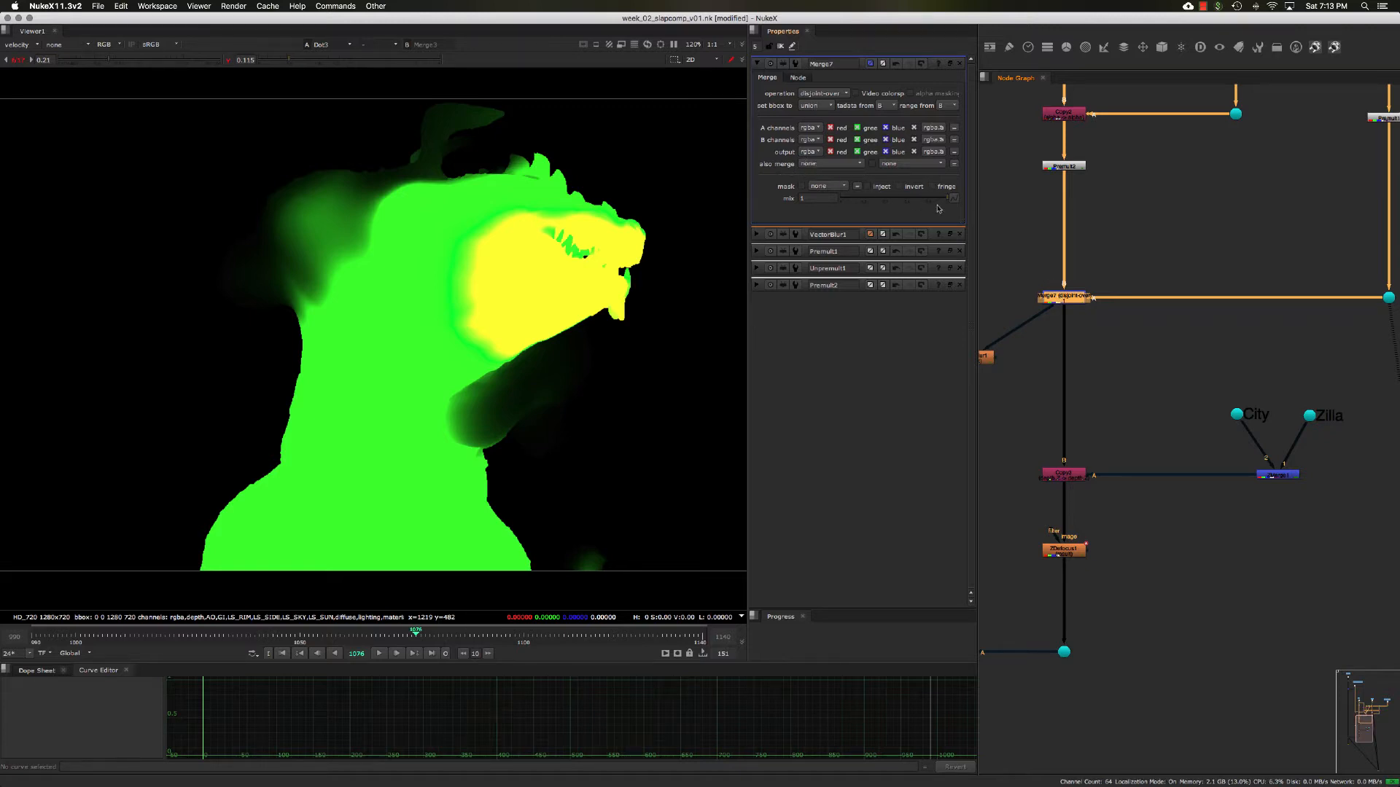
pyautogui.click(819, 166)
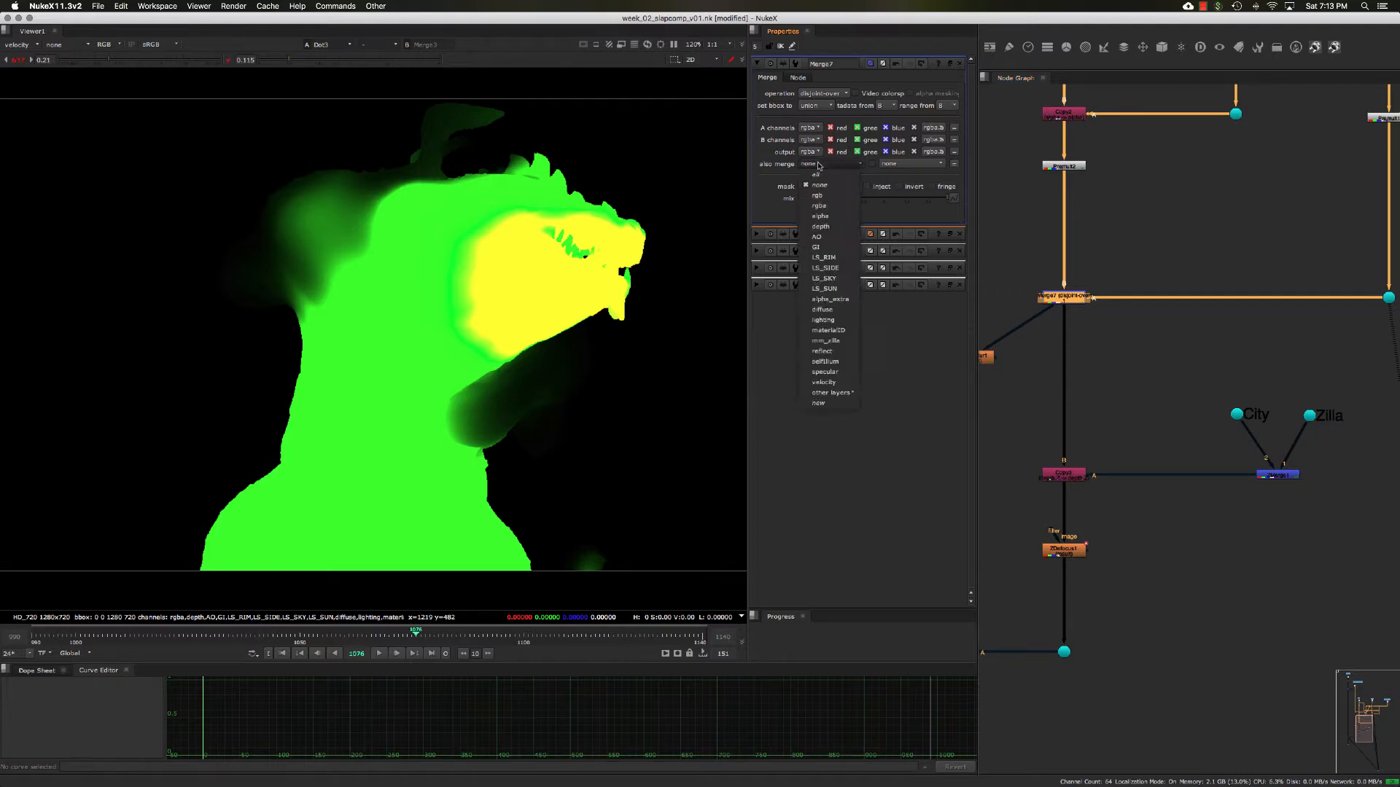
pyautogui.click(824, 382)
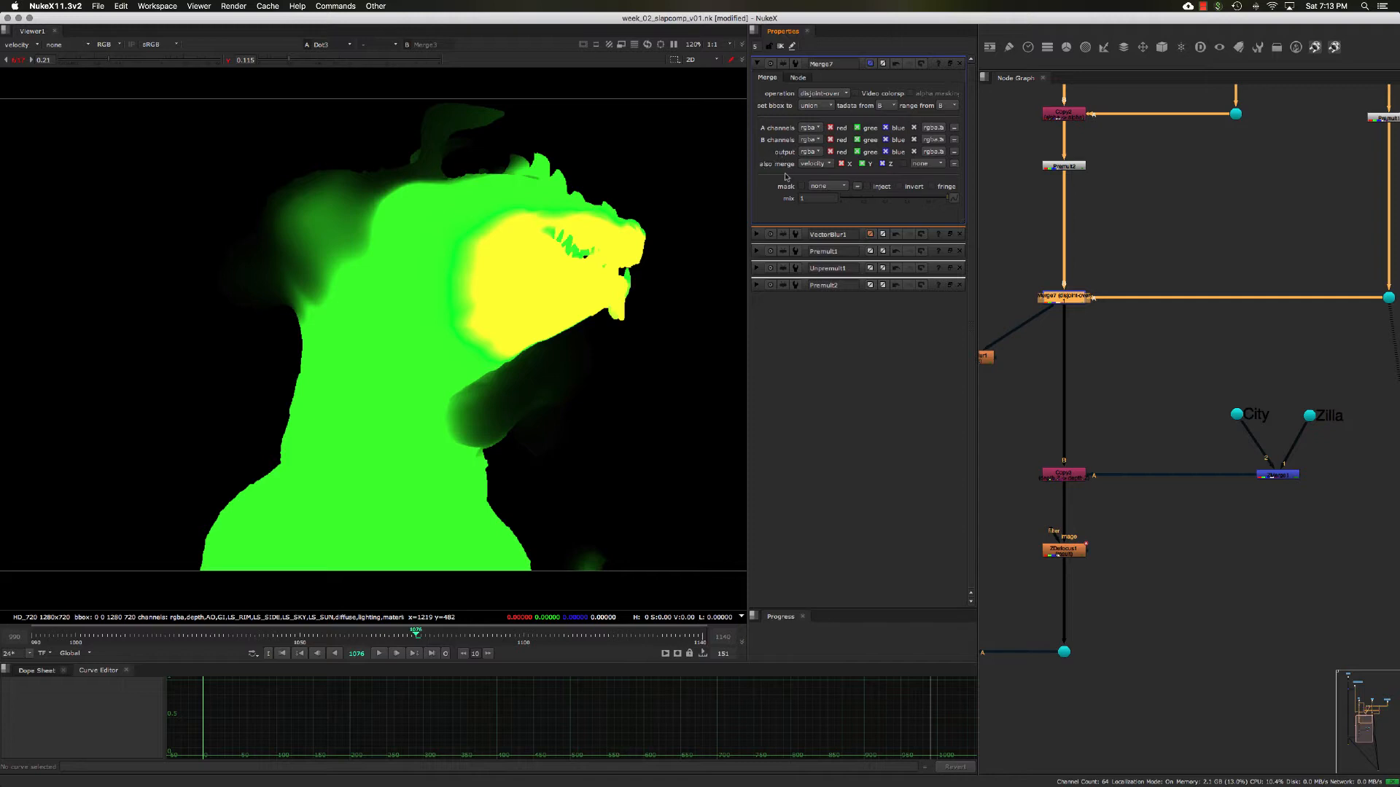
pyautogui.press('1')
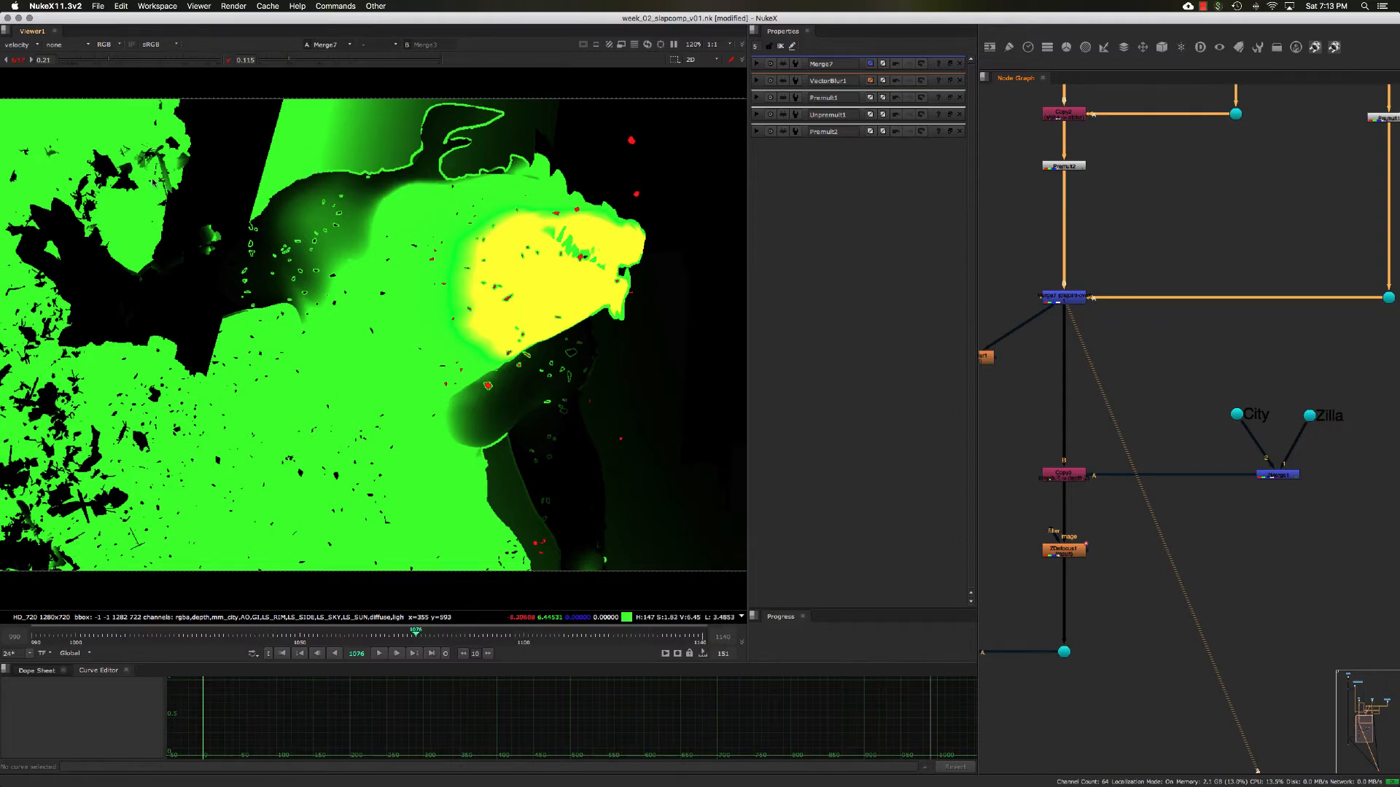
# - Compare the Merge7 velocity output with also merge set to none and back to velocity
pyautogui.doubleClick(1059, 299)
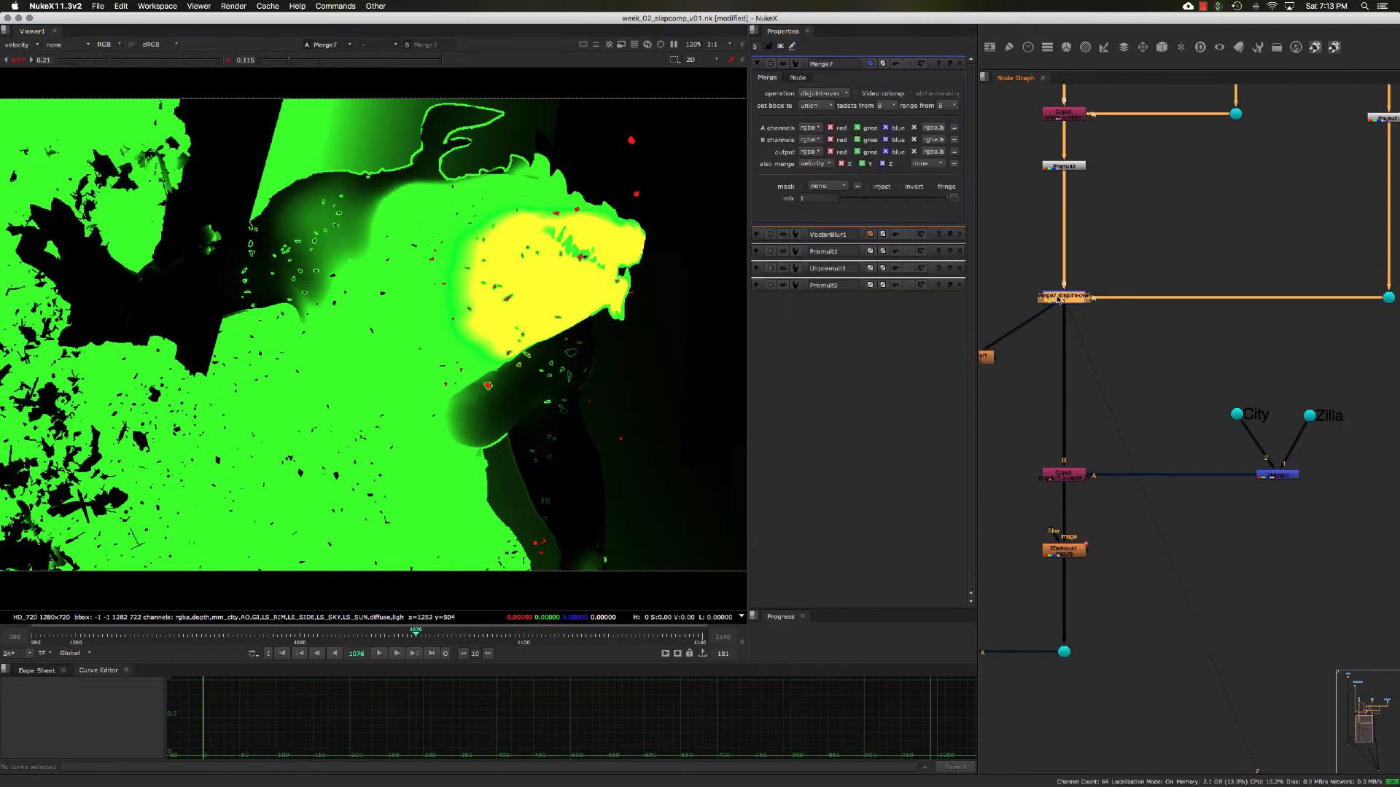
pyautogui.click(810, 165)
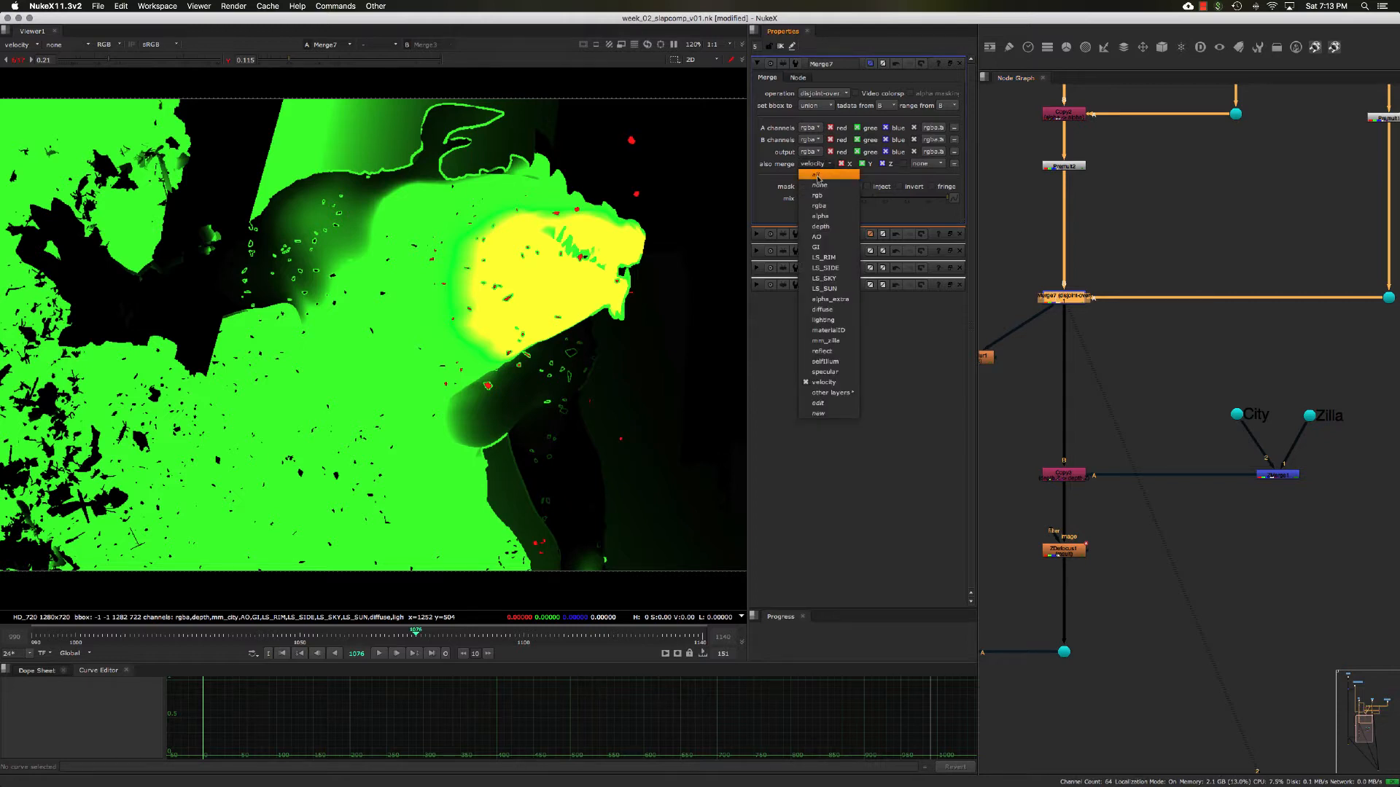
pyautogui.click(813, 179)
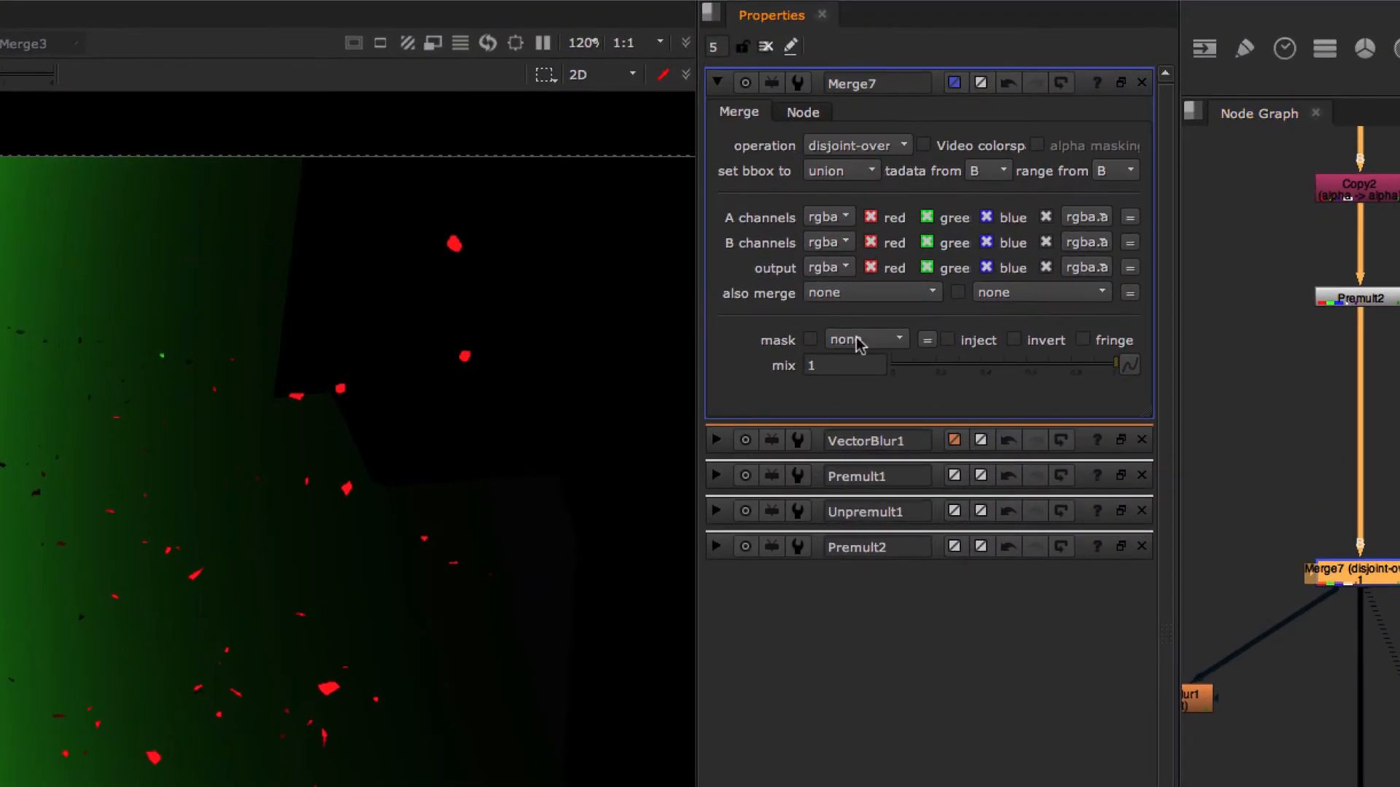
pyautogui.click(833, 162)
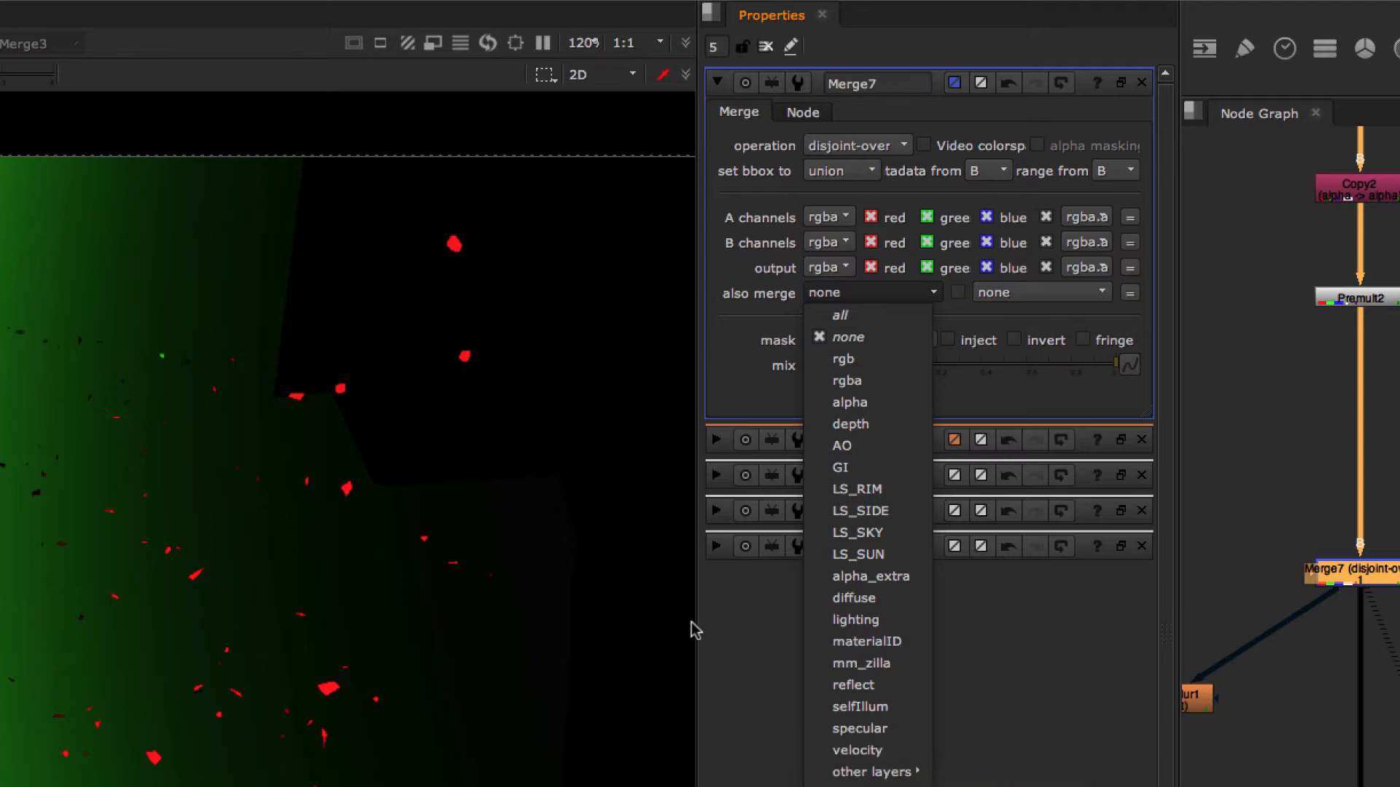
pyautogui.click(849, 751)
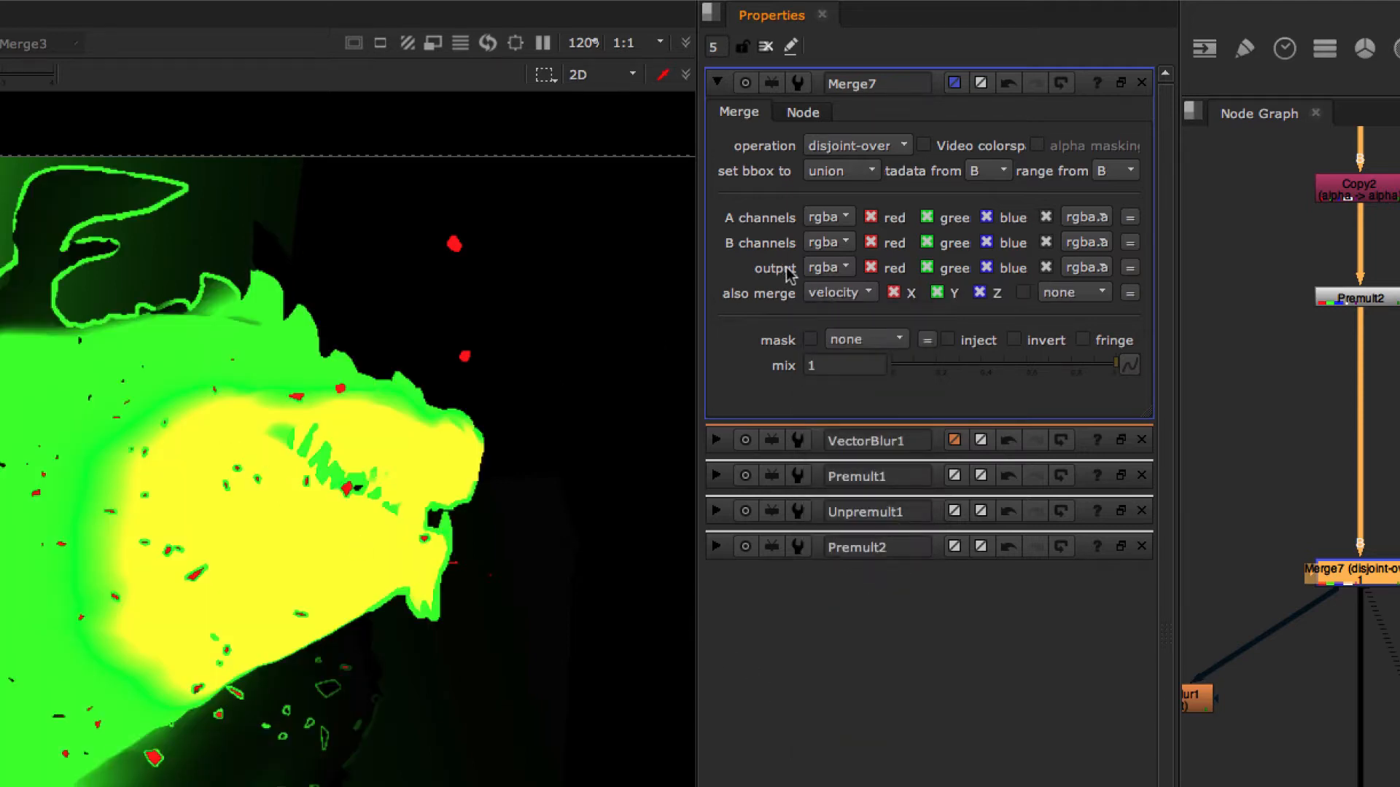
# - Try setting Merge7's also merge to all, and return it to velocity
pyautogui.click(835, 298)
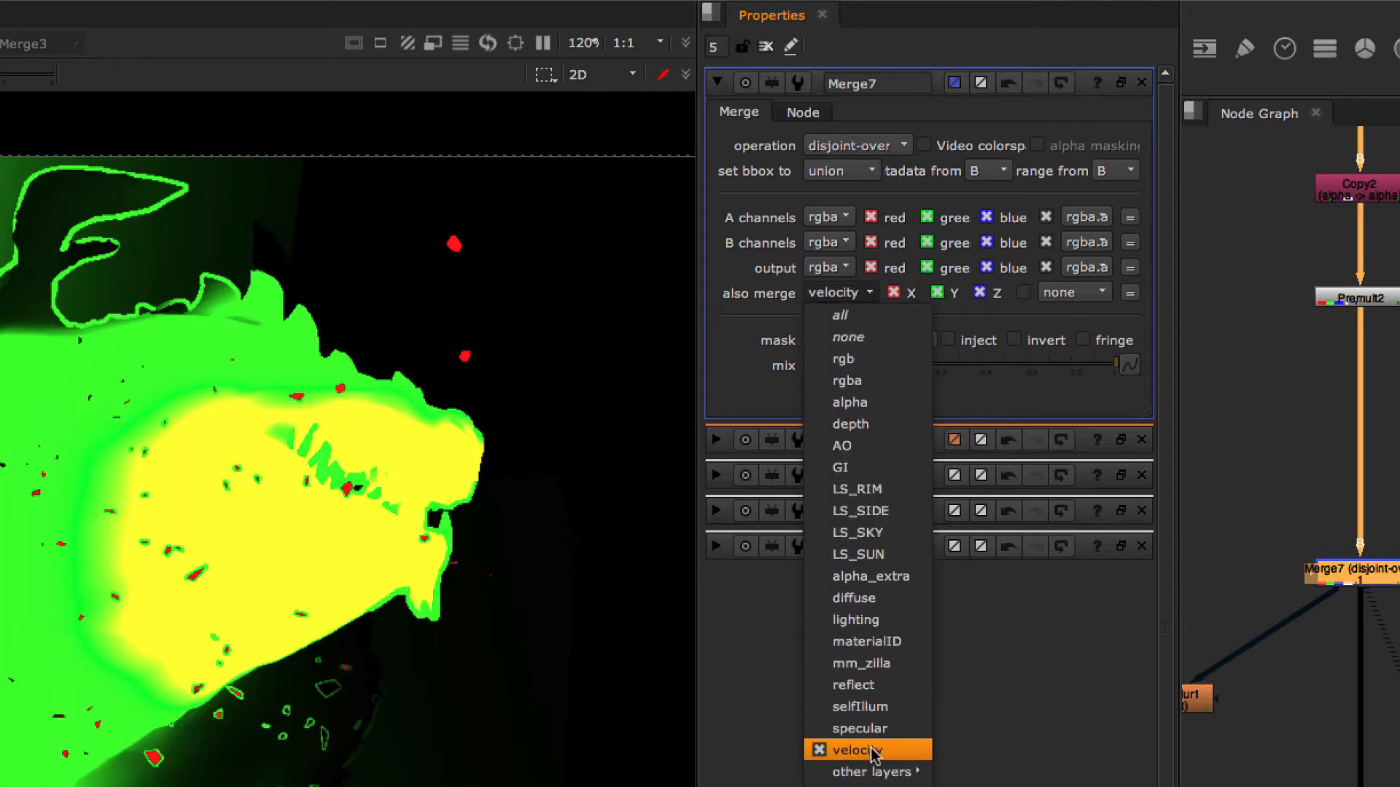
pyautogui.click(846, 316)
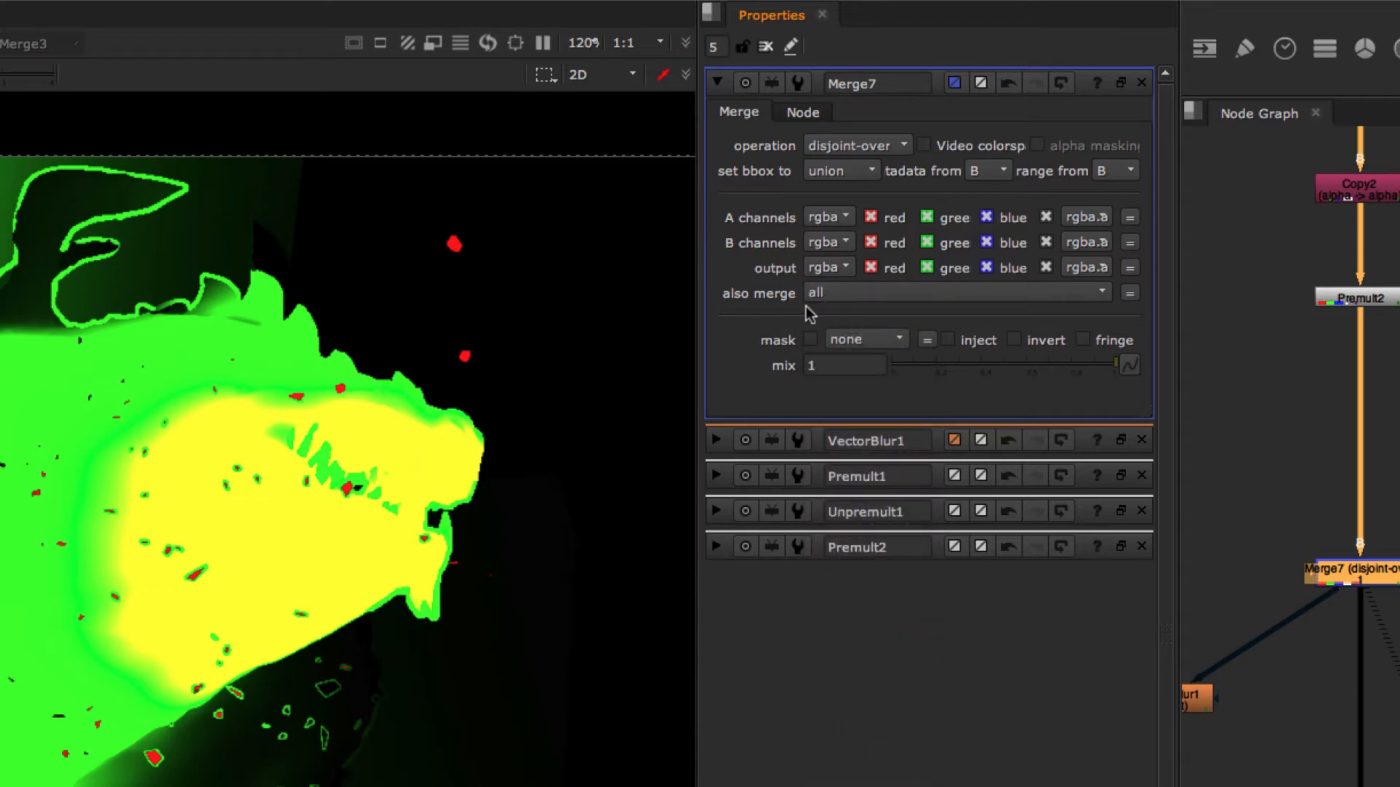
pyautogui.click(842, 292)
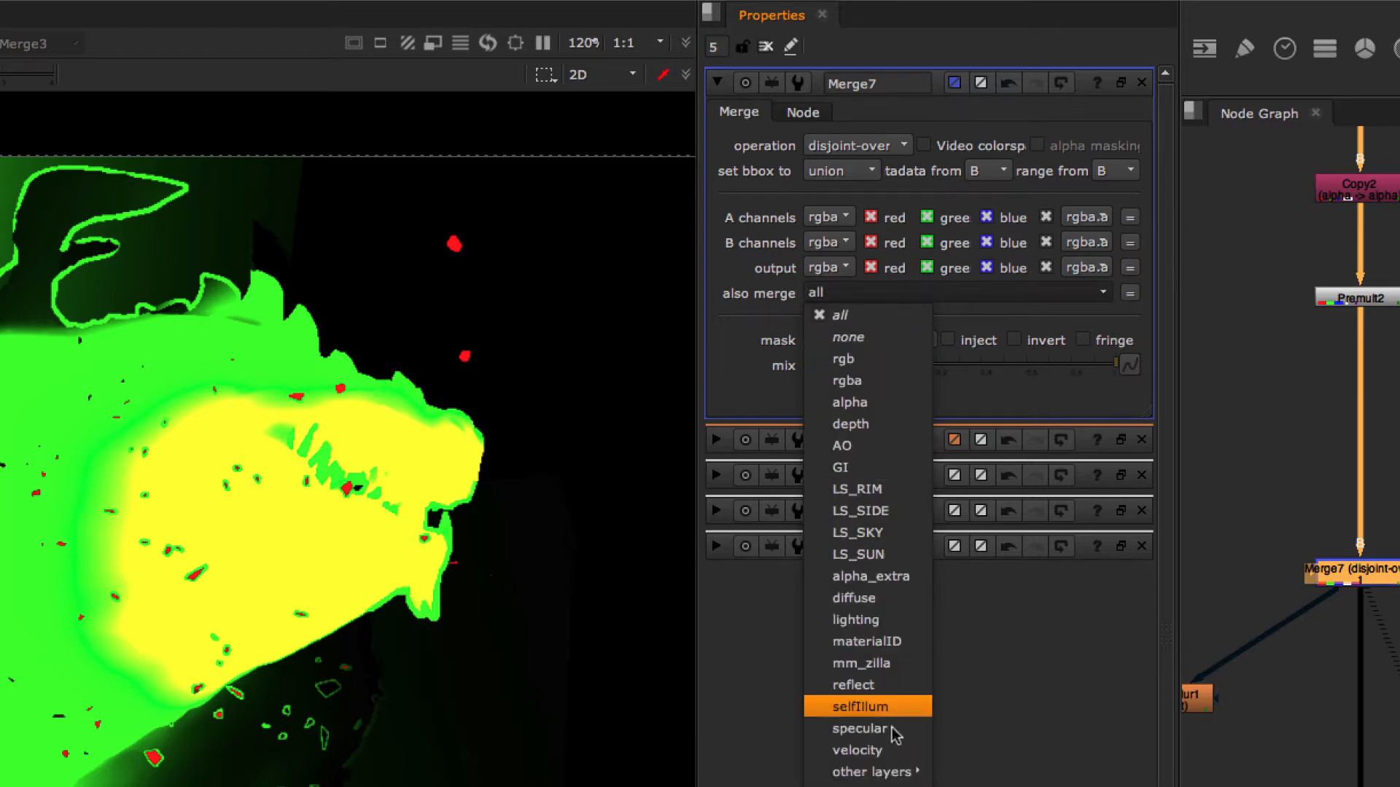
pyautogui.click(857, 751)
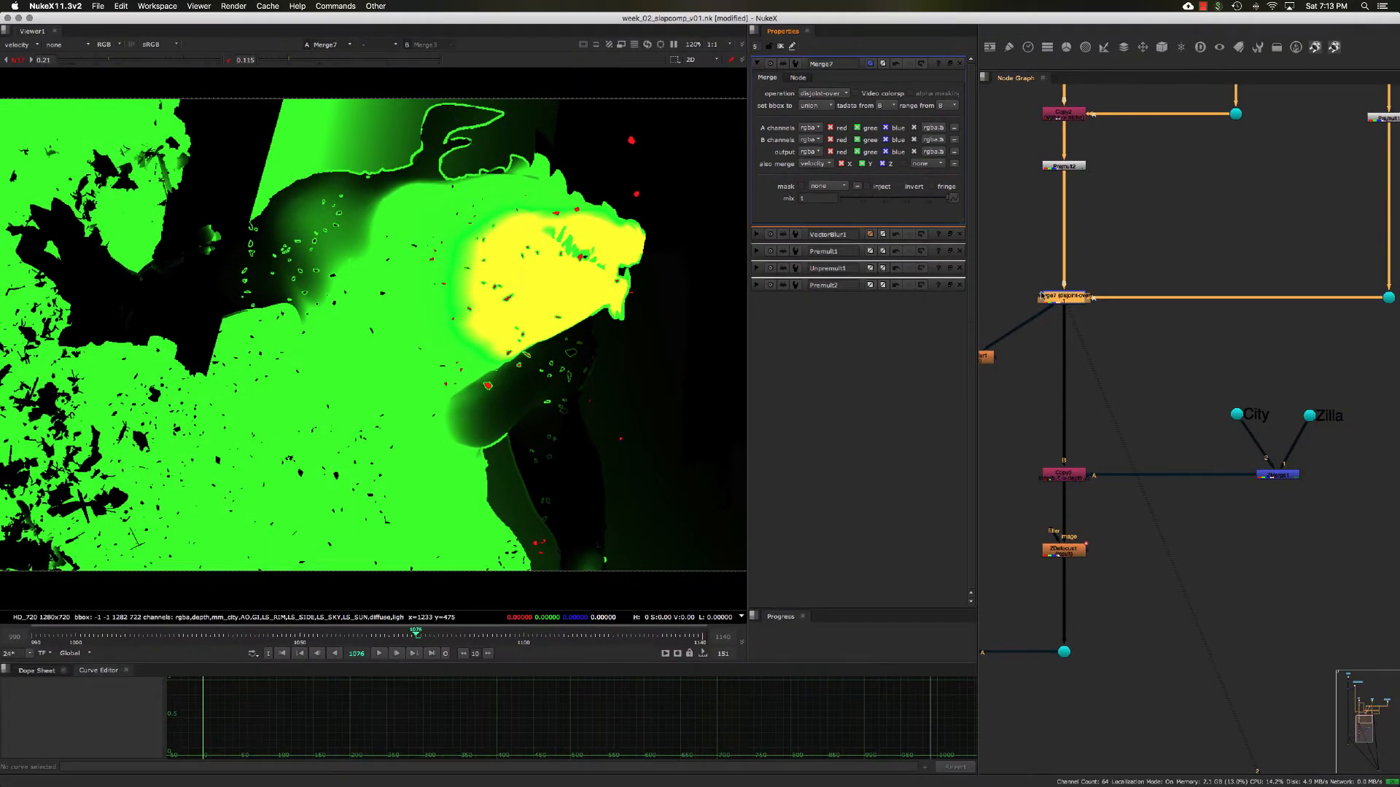
# - Reset the viewer gain and gamma to 1 and display the rgba channels of Merge7
pyautogui.moveTo(1079, 360); pyautogui.dragTo(1151, 343, button='middle')
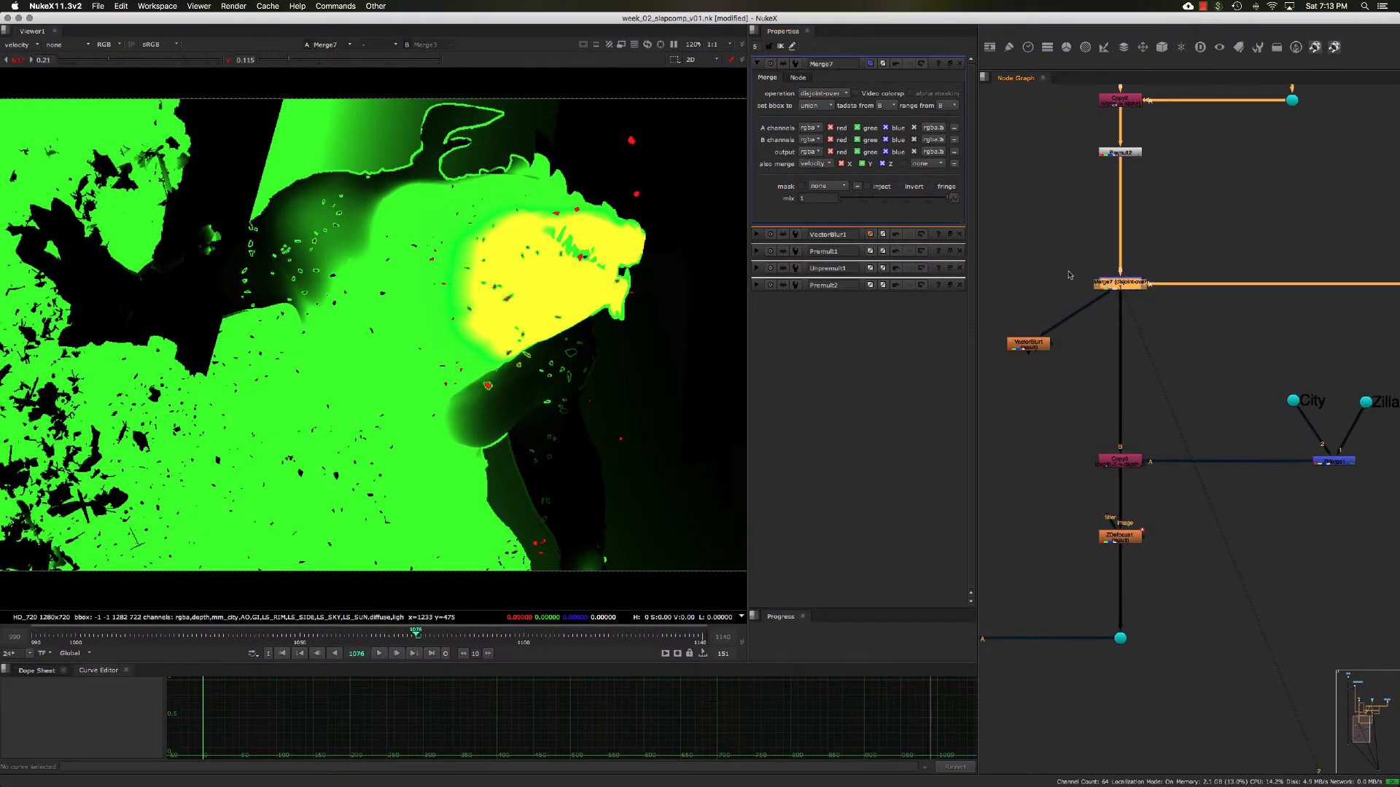
pyautogui.moveTo(1171, 333)
pyautogui.mouseDown()
pyautogui.moveTo(1046, 241)
pyautogui.moveTo(1193, 330)
pyautogui.mouseUp()
pyautogui.click(1096, 294)
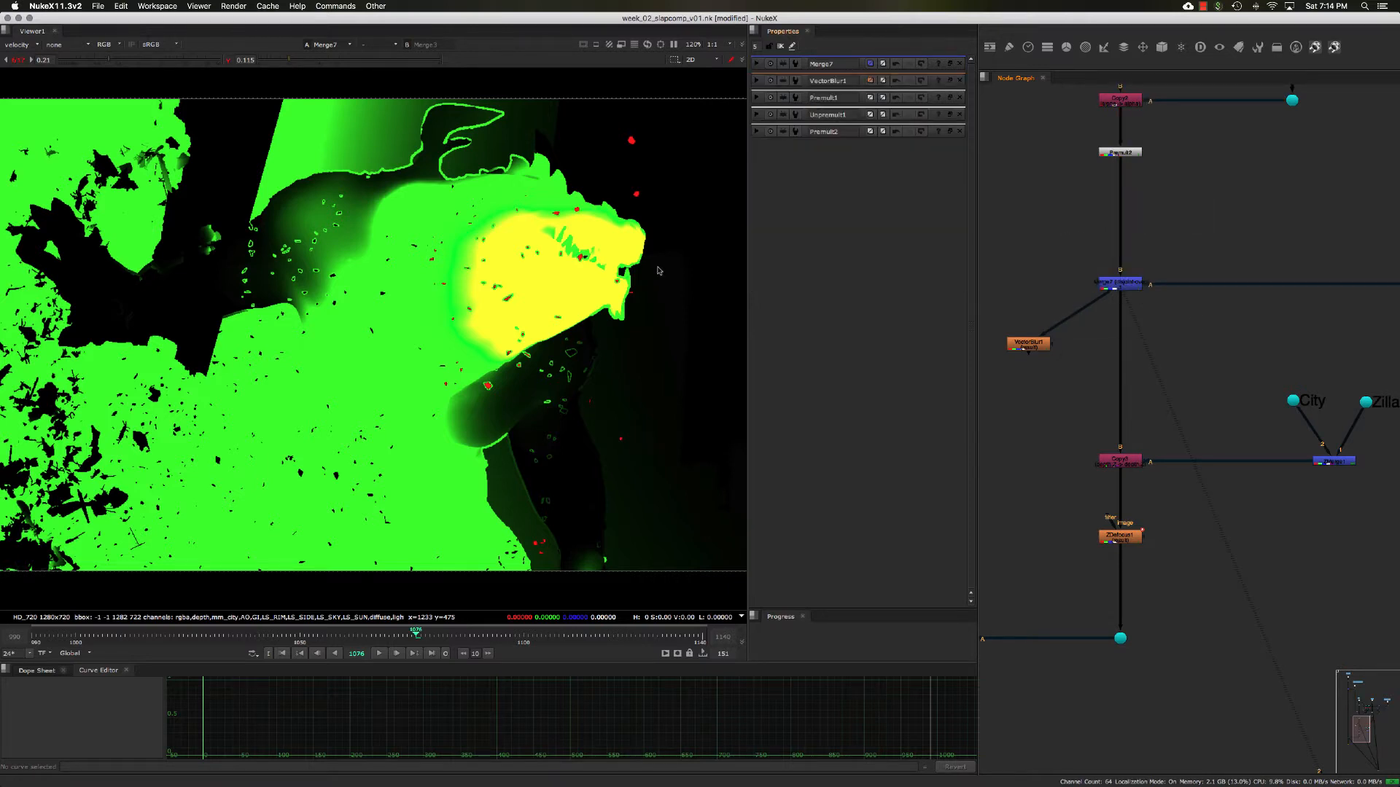
pyautogui.click(24, 58)
pyautogui.click(228, 61)
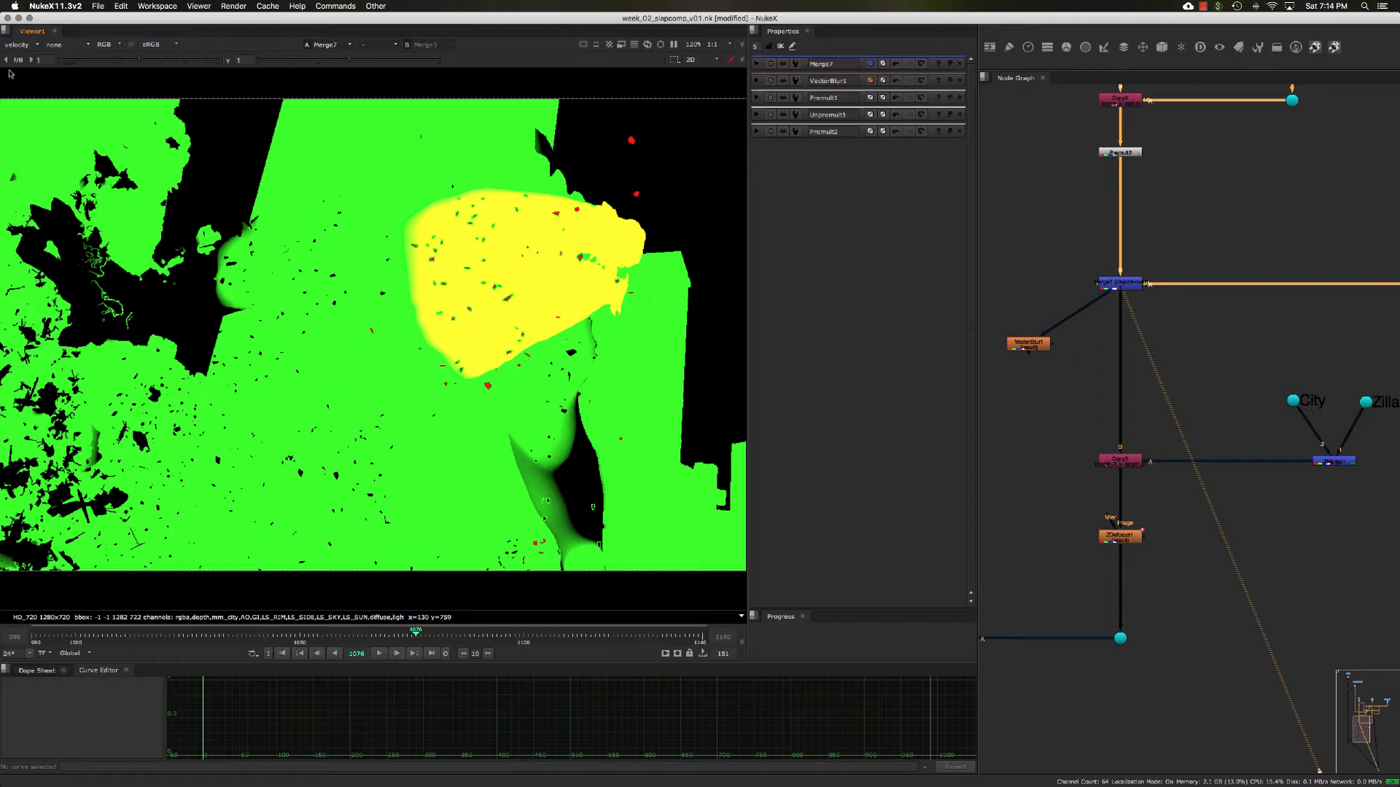
pyautogui.click(16, 45)
pyautogui.click(16, 88)
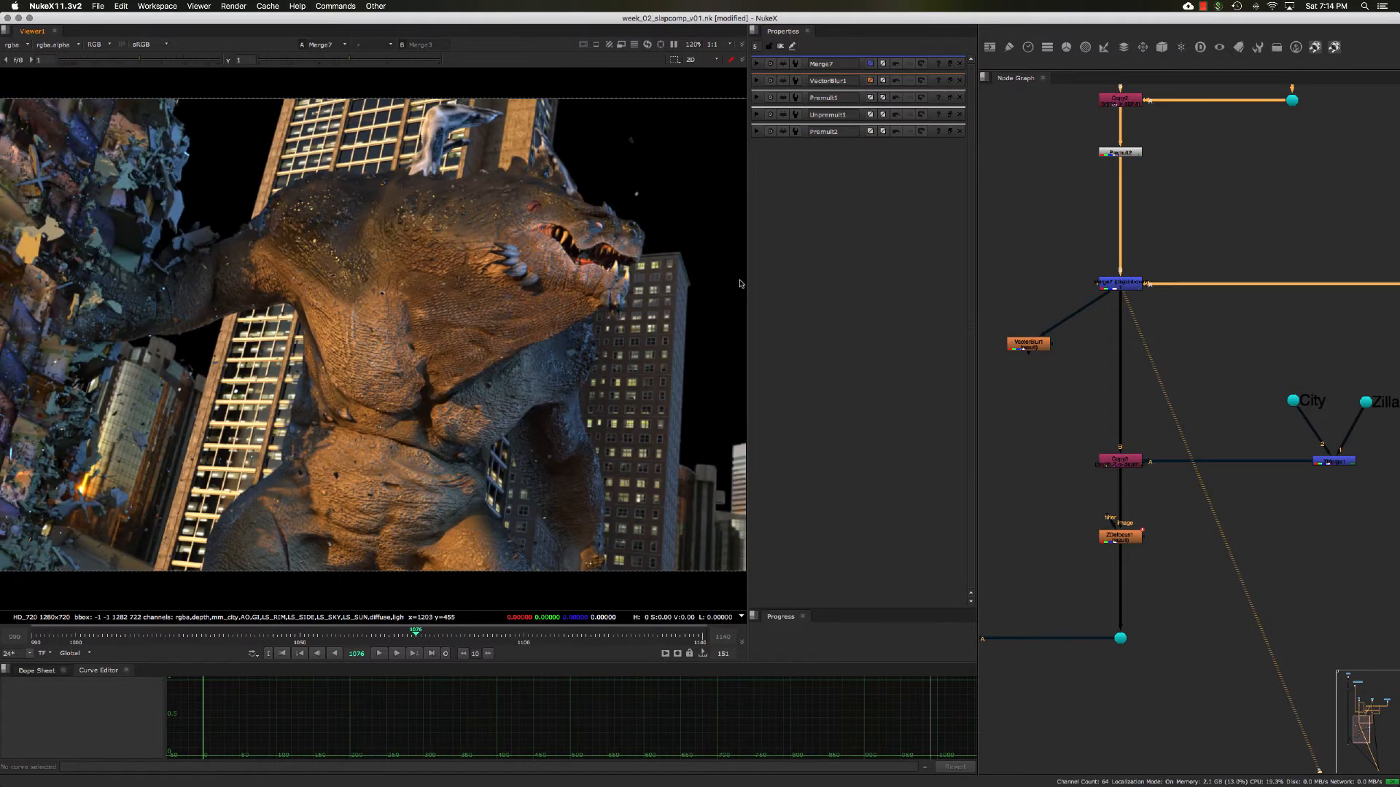
# - View the VectorBlur1 output and open the node's settings
pyautogui.moveTo(1075, 371); pyautogui.dragTo(1002, 315)
pyautogui.click(1034, 346)
pyautogui.press('1')
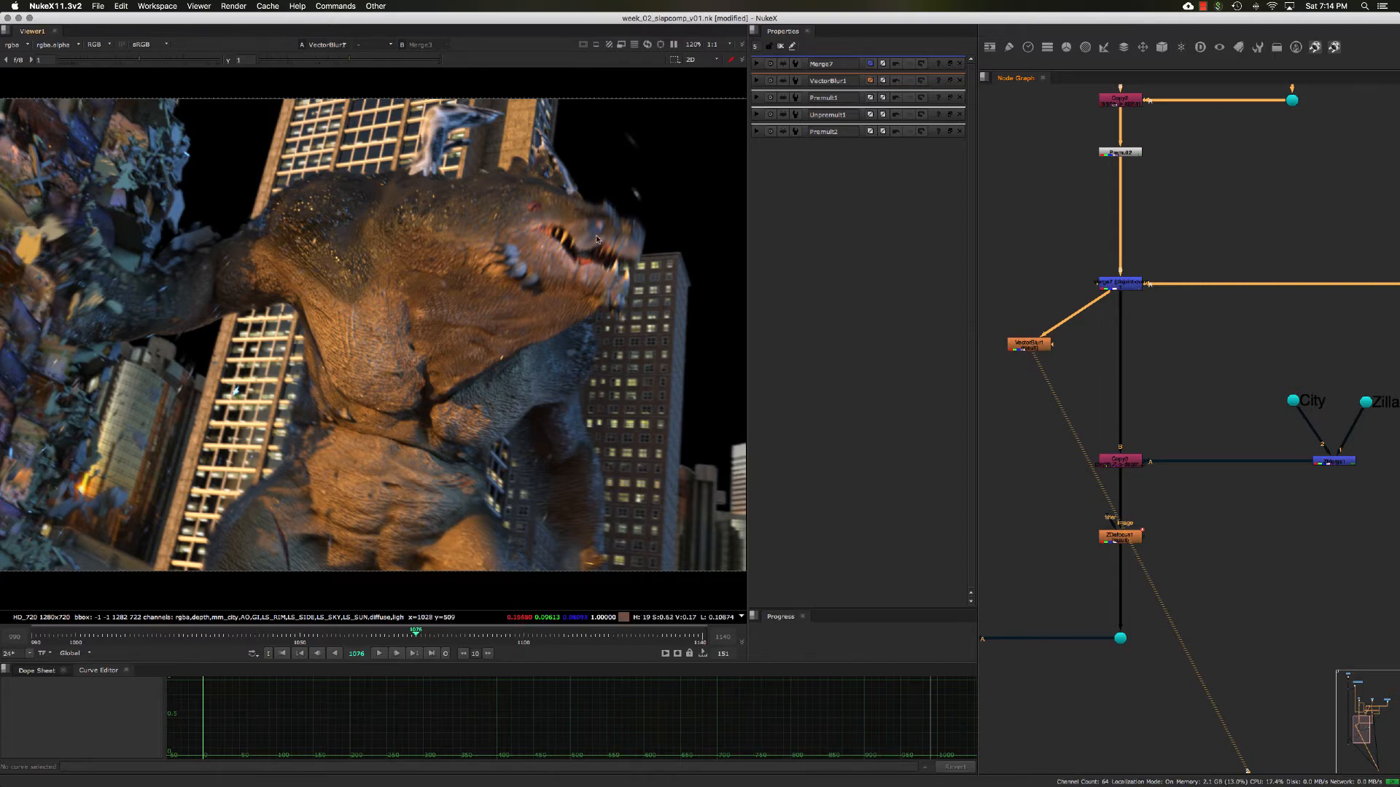
pyautogui.doubleClick(1026, 346)
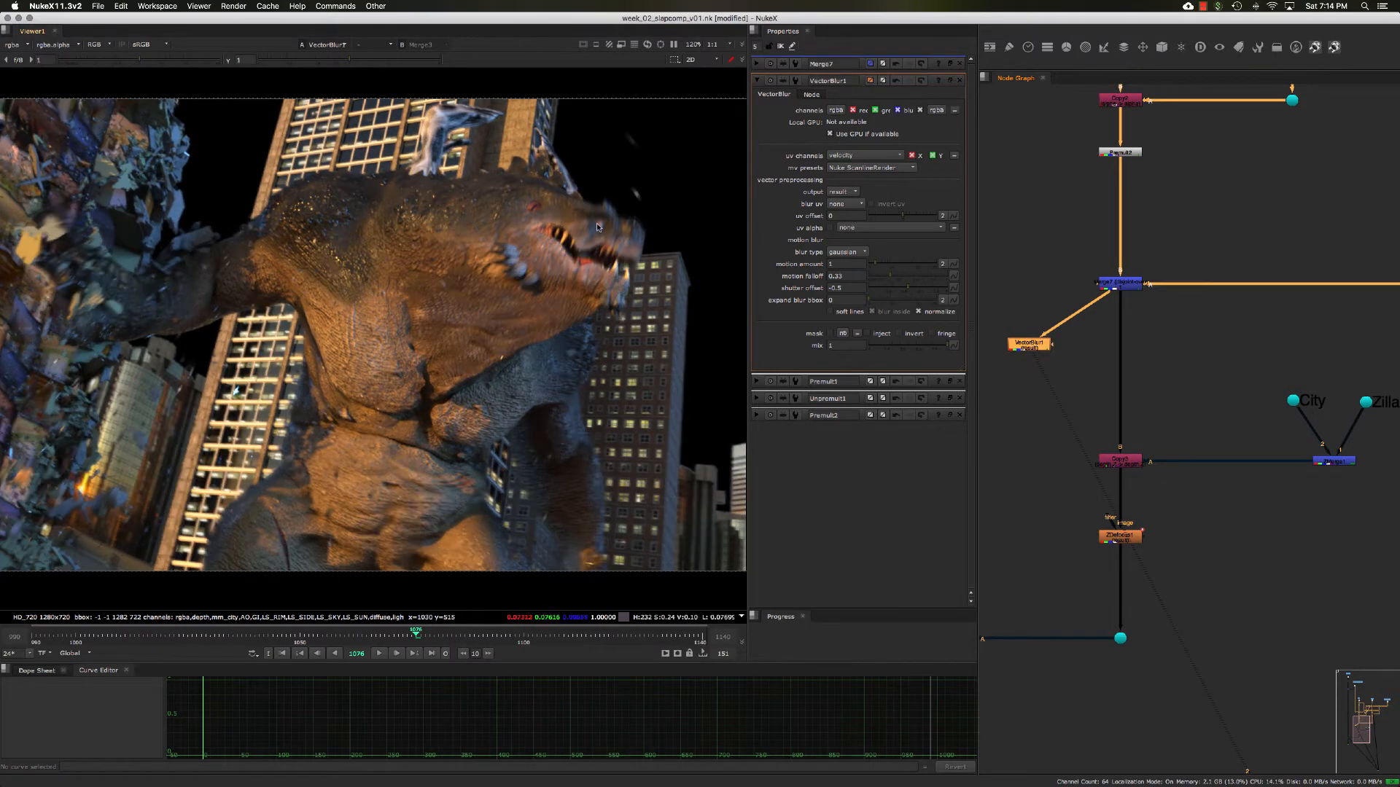
# - Examine the motion blur around the creature's head up close in alpha and color, and fit the whole frame in the viewer
pyautogui.scroll(5, 623, 226)
pyautogui.press('a')
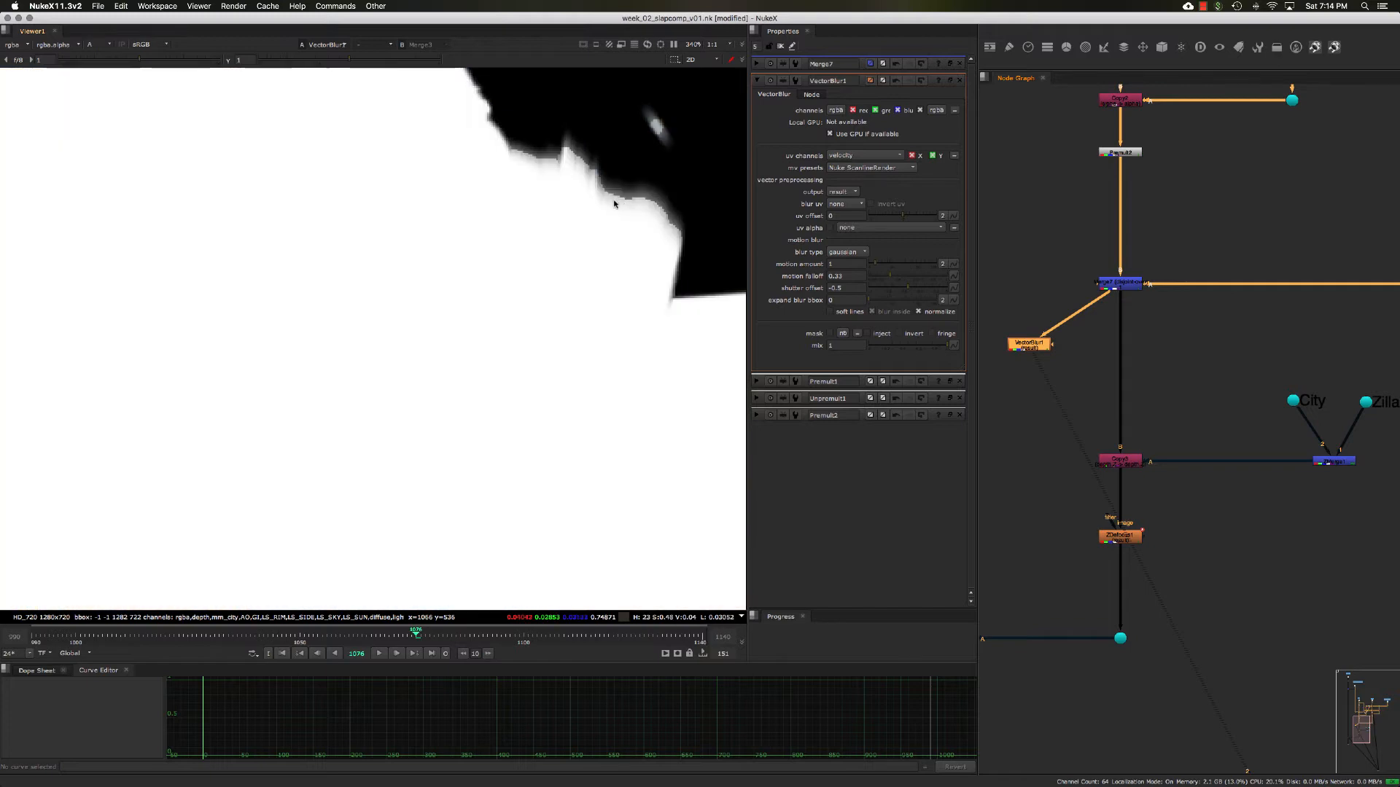
pyautogui.press('a')
pyautogui.scroll(-5, 604, 201)
pyautogui.scroll(3, 609, 219)
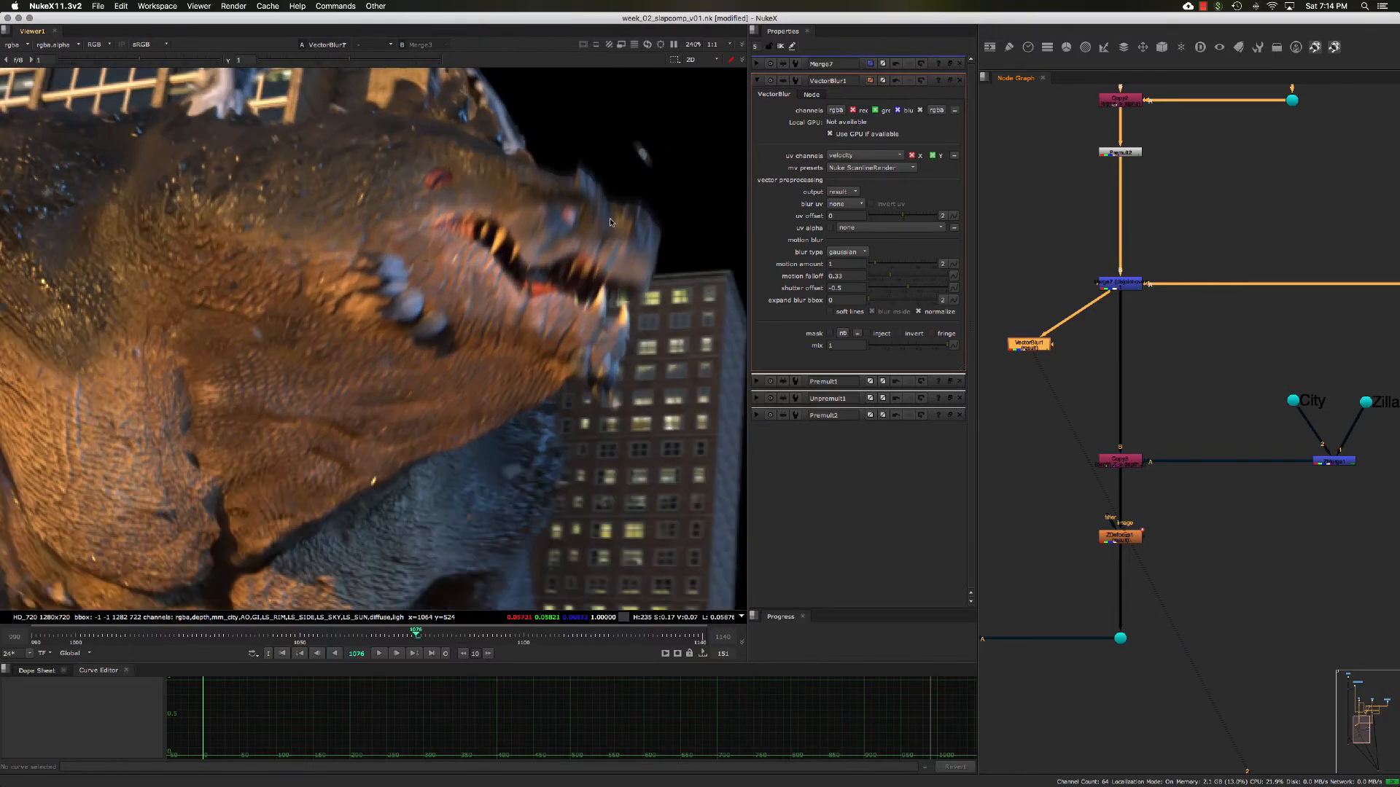
pyautogui.scroll(-2, 609, 219)
pyautogui.scroll(2, 611, 222)
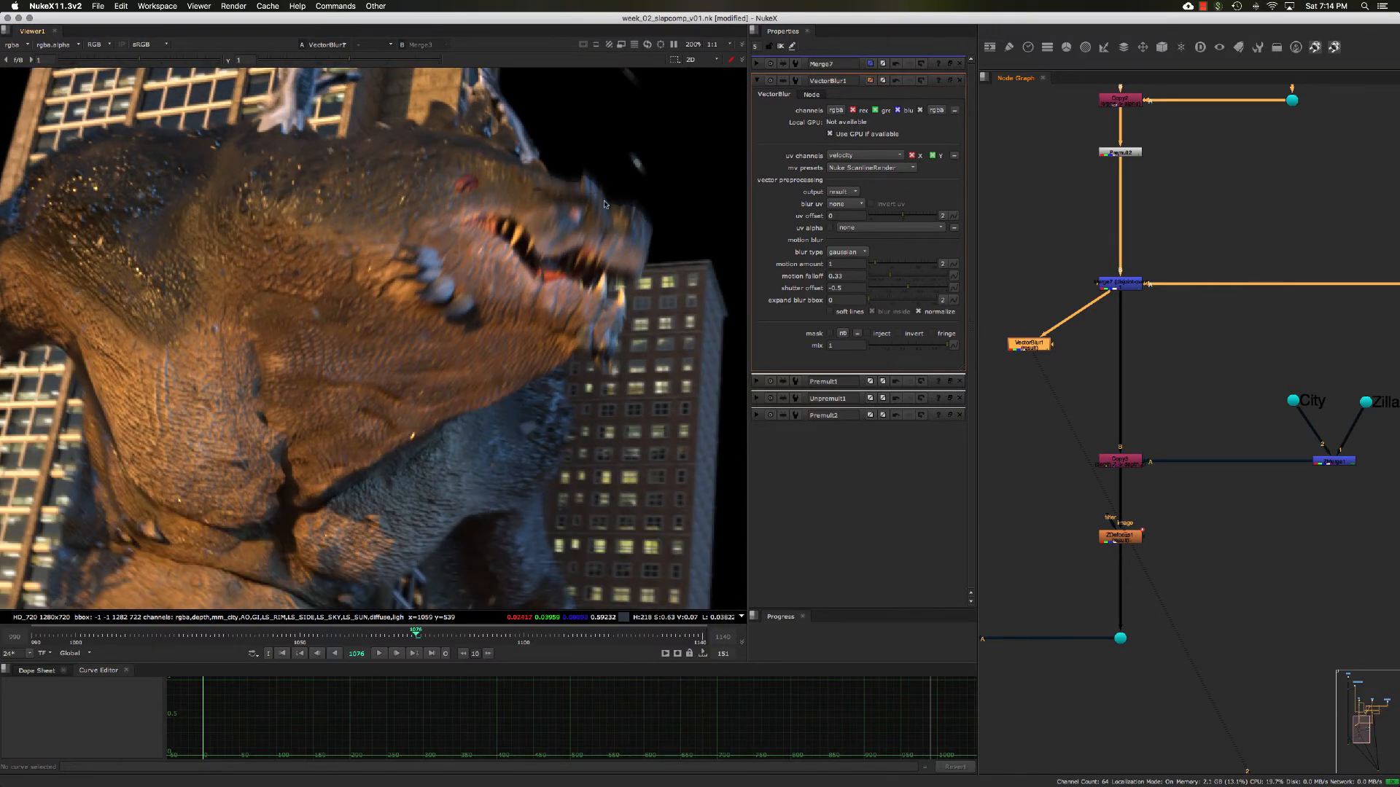
pyautogui.scroll(-3, 514, 300)
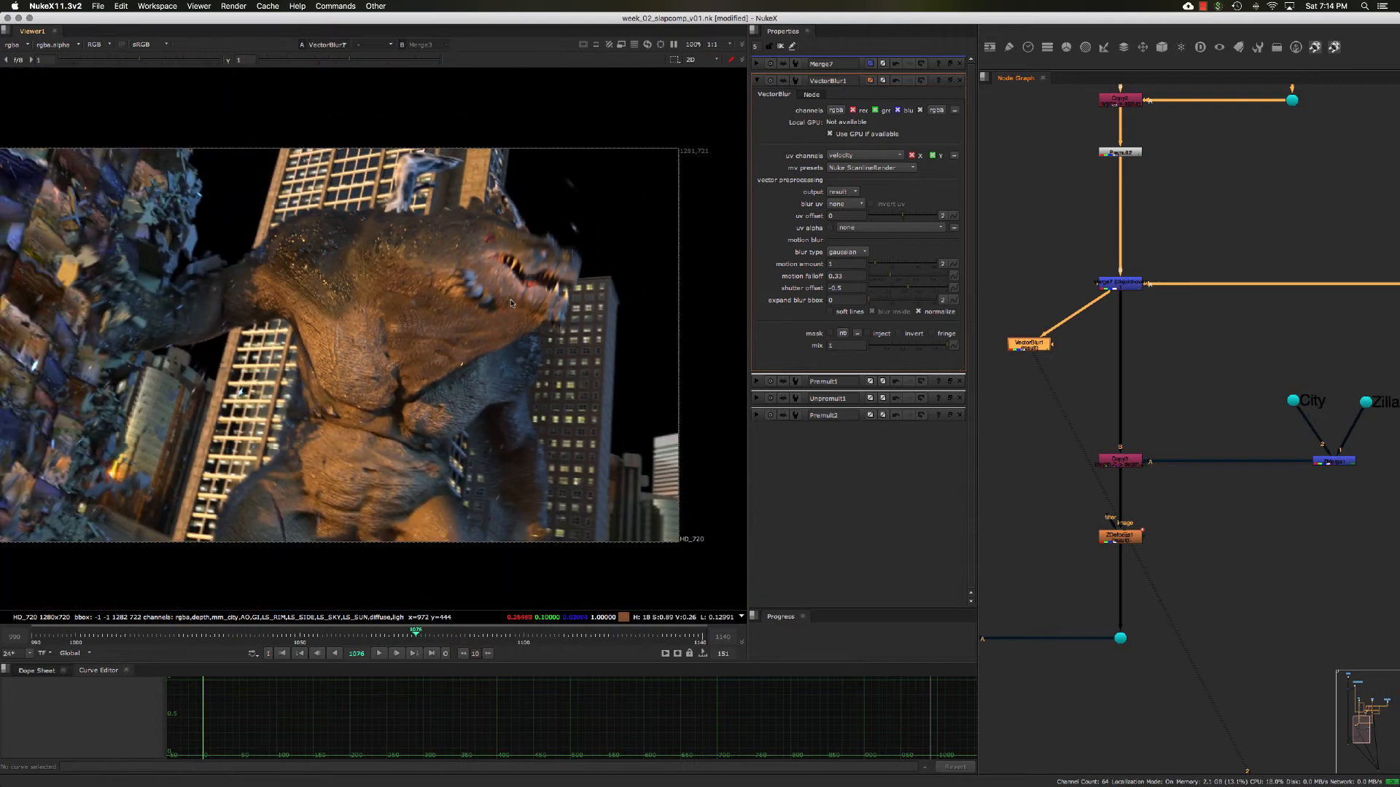
pyautogui.press('f')
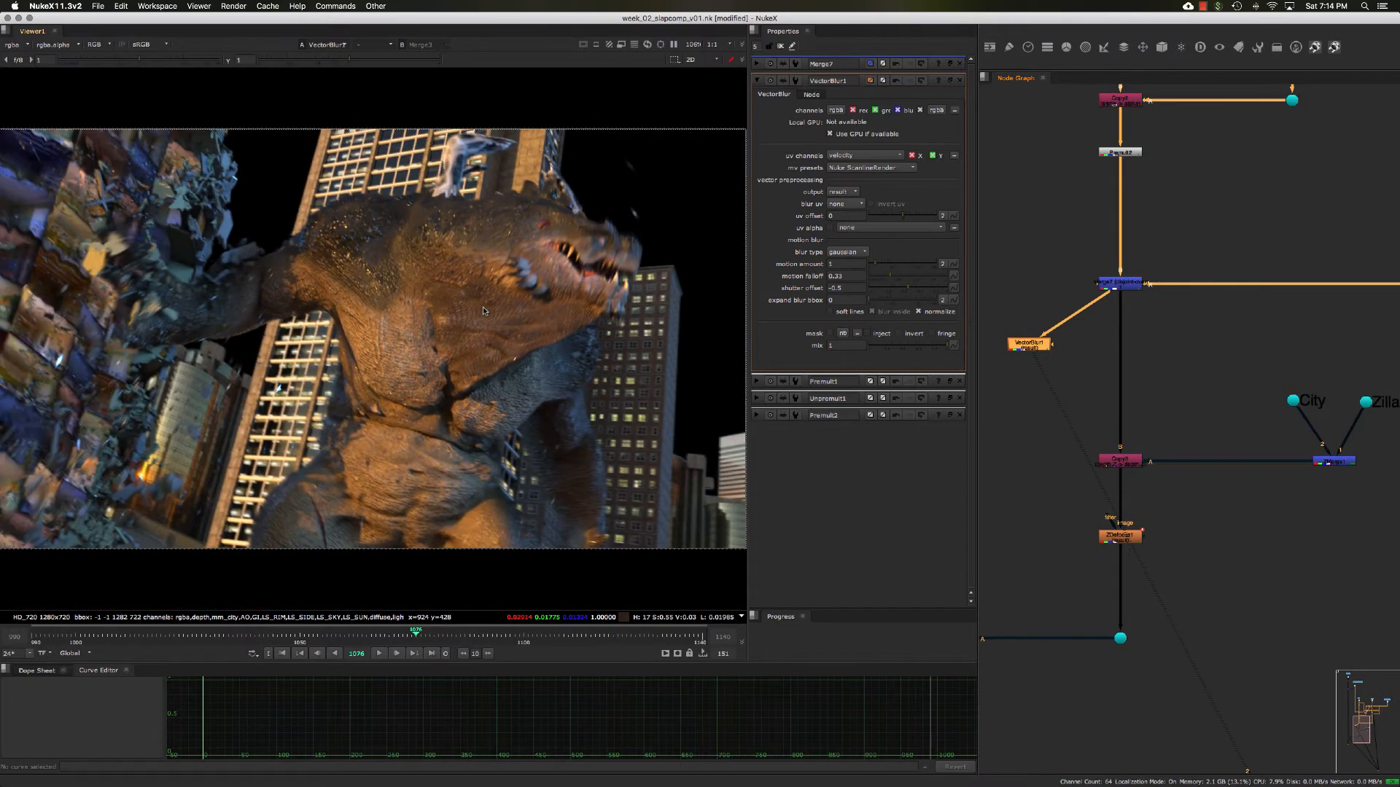
# - View the City render at the dot above Unpremult2 in the viewer
pyautogui.moveTo(1157, 201); pyautogui.dragTo(1144, 375, button='middle')
pyautogui.moveTo(1147, 376); pyautogui.dragTo(1054, 313)
pyautogui.moveTo(1132, 98); pyautogui.dragTo(1120, 285, button='middle')
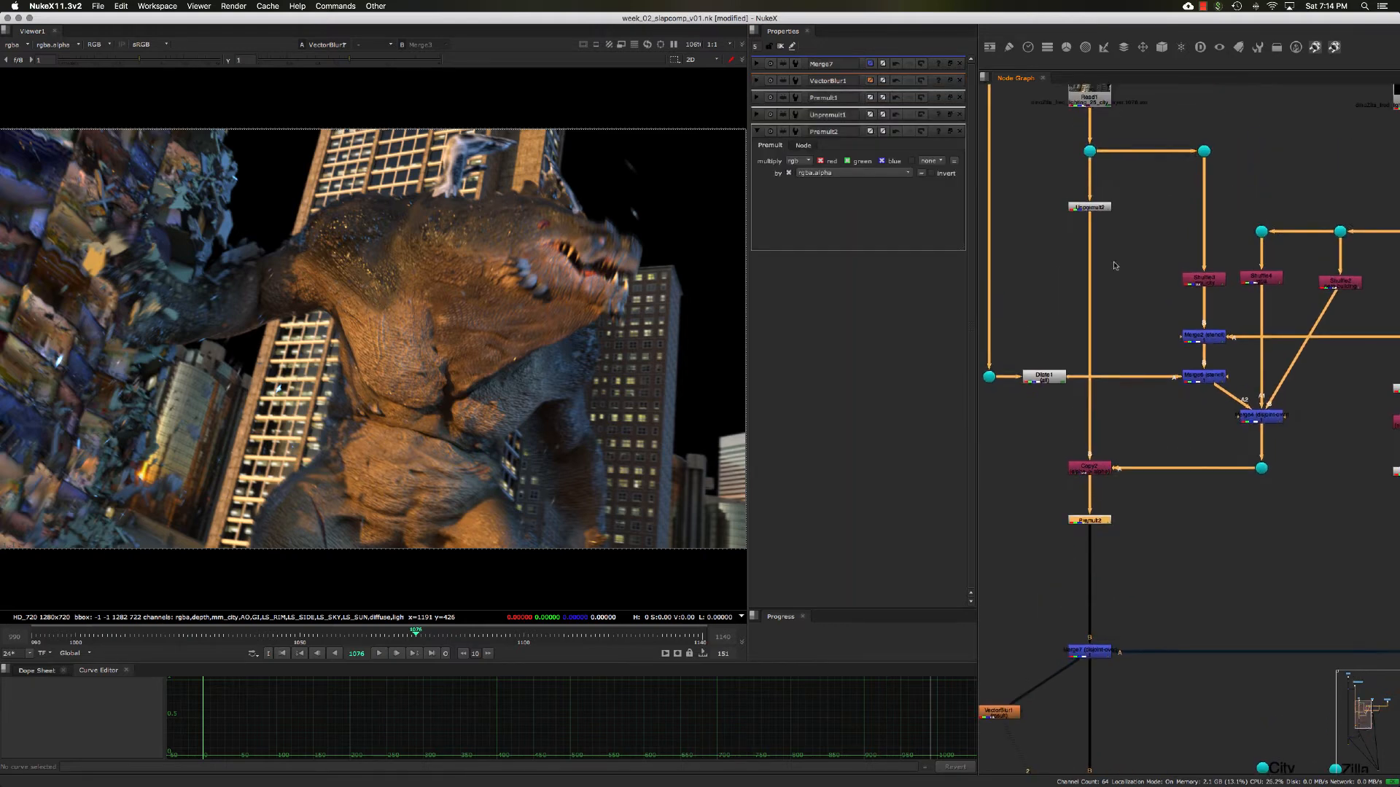
pyautogui.moveTo(1128, 244); pyautogui.dragTo(1091, 214)
pyautogui.click(1104, 181)
pyautogui.click(1089, 151)
pyautogui.press('1')
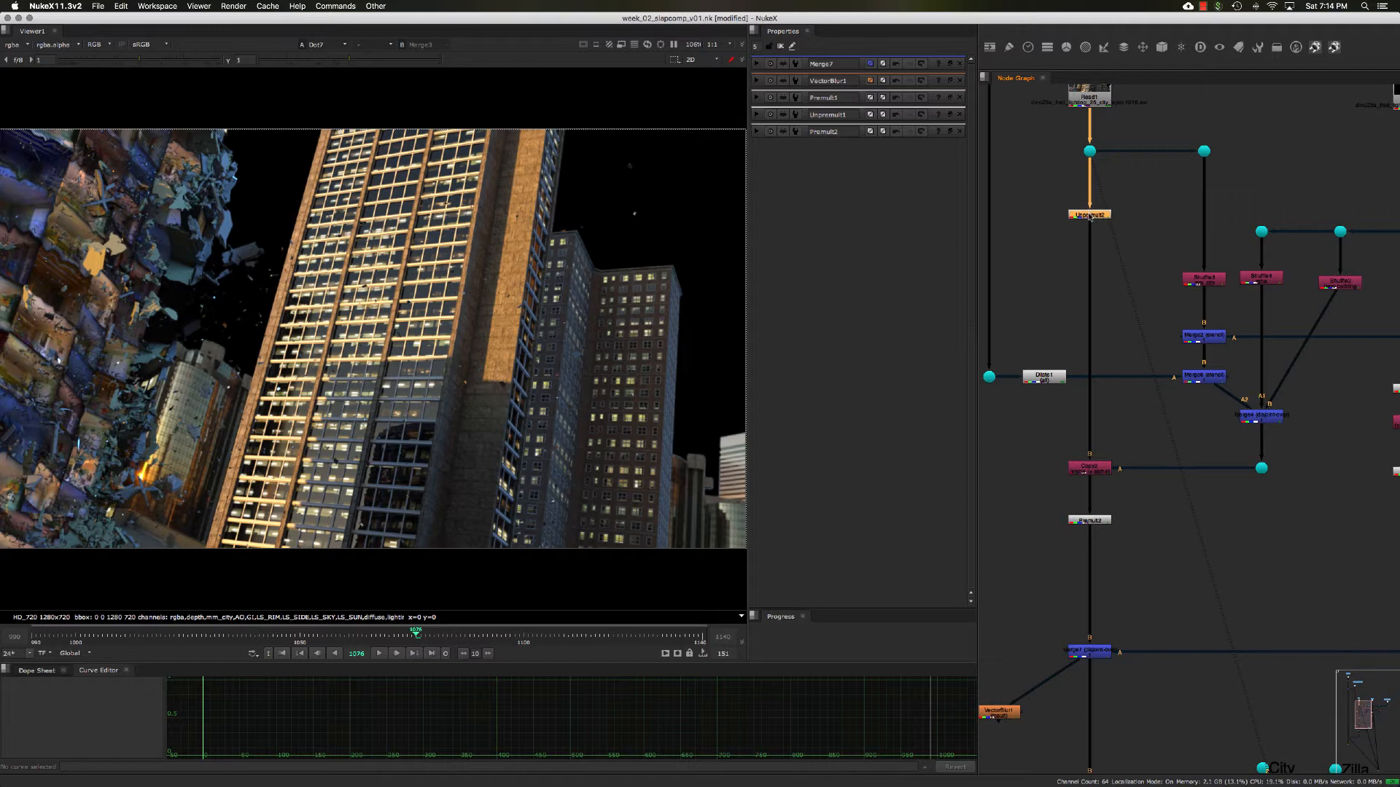
# - Set Unpremult2 to divide all channels and Premult2 to multiply all channels in the City branch
pyautogui.doubleClick(1090, 214)
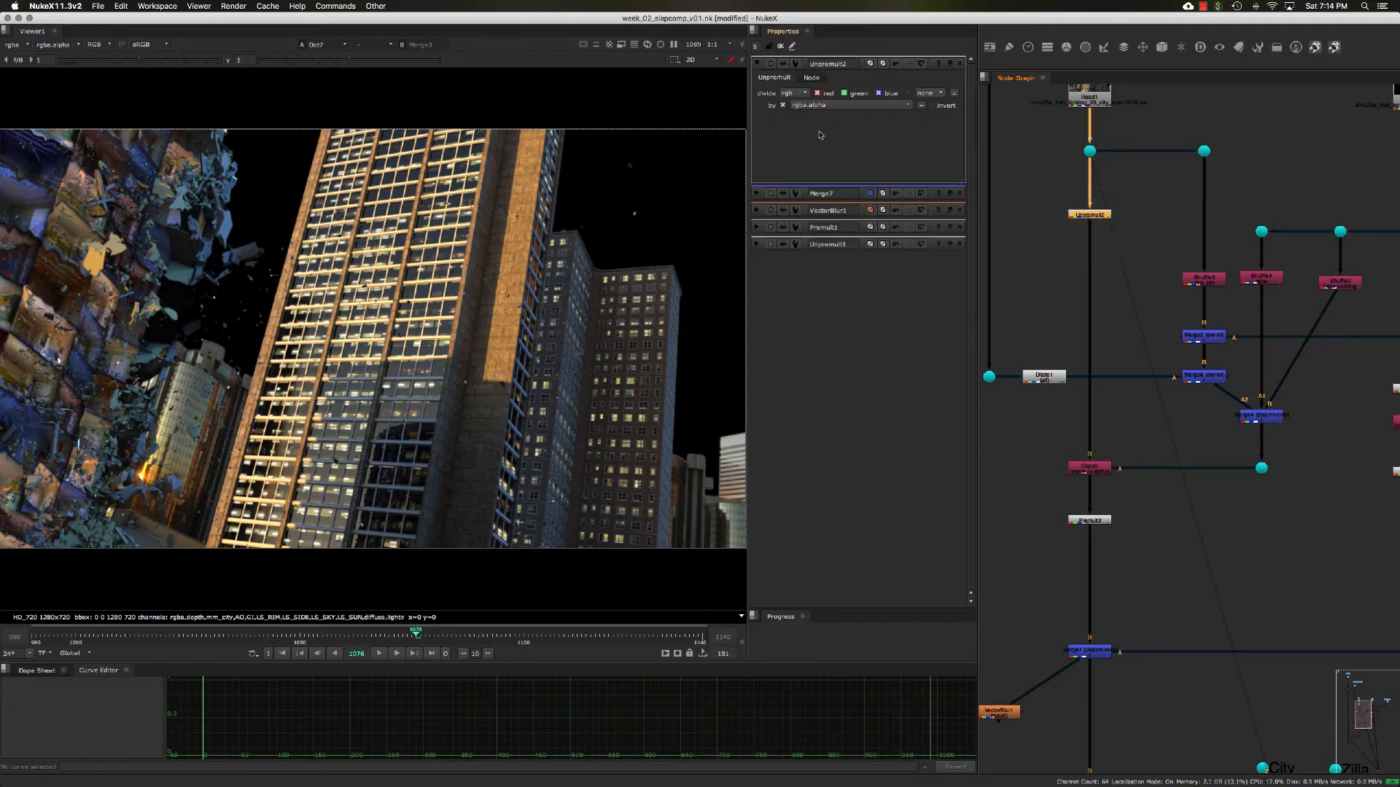
pyautogui.click(795, 93)
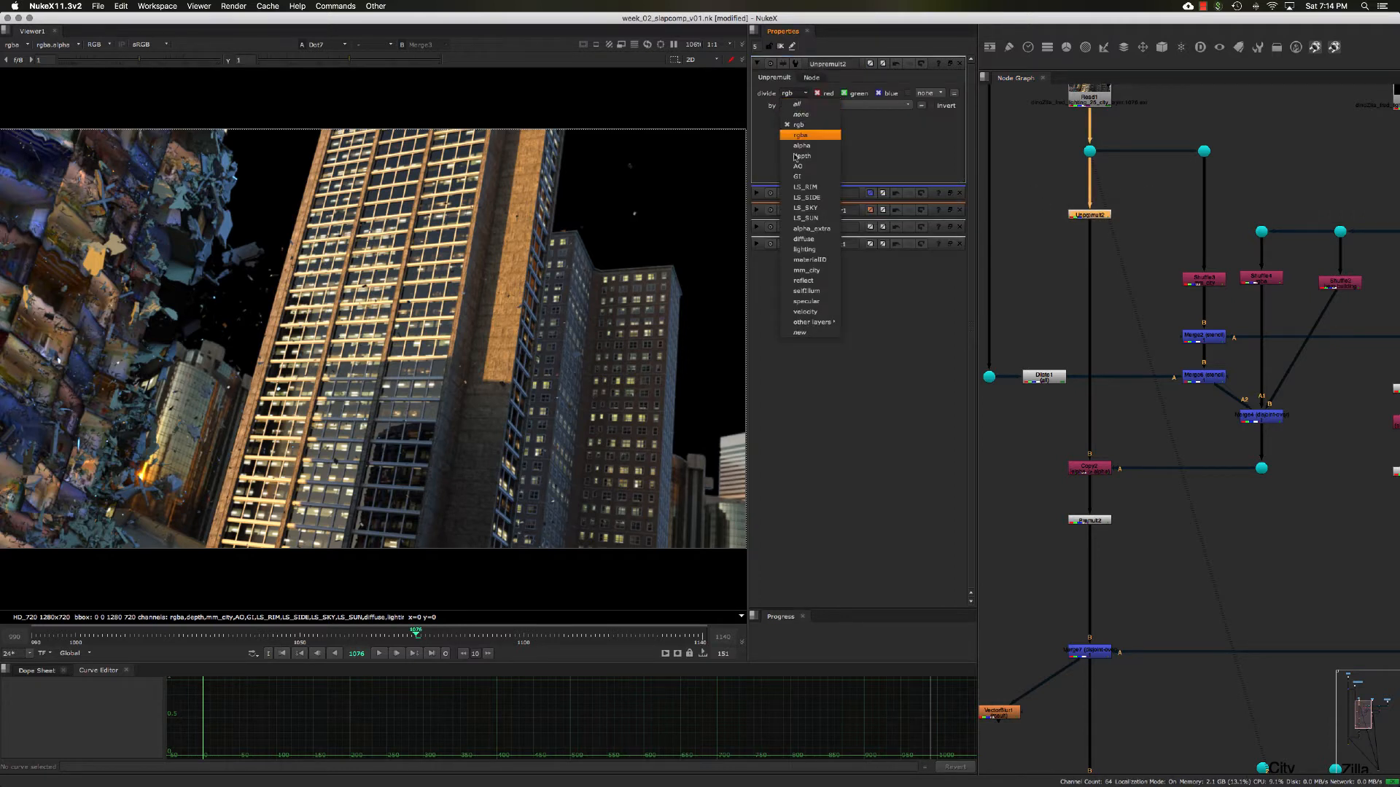
pyautogui.moveTo(810, 322)
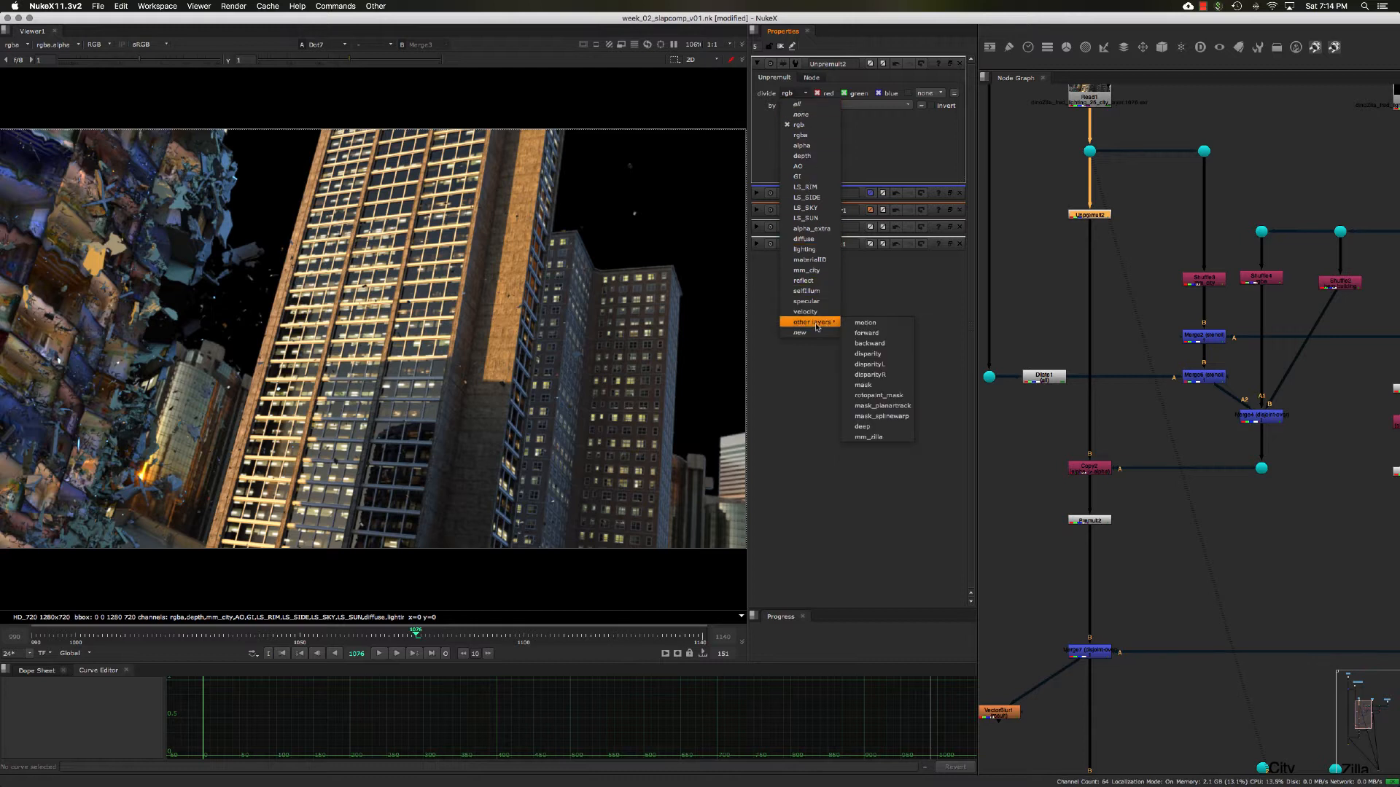
pyautogui.click(797, 104)
pyautogui.moveTo(1096, 544); pyautogui.dragTo(1111, 495, button='middle')
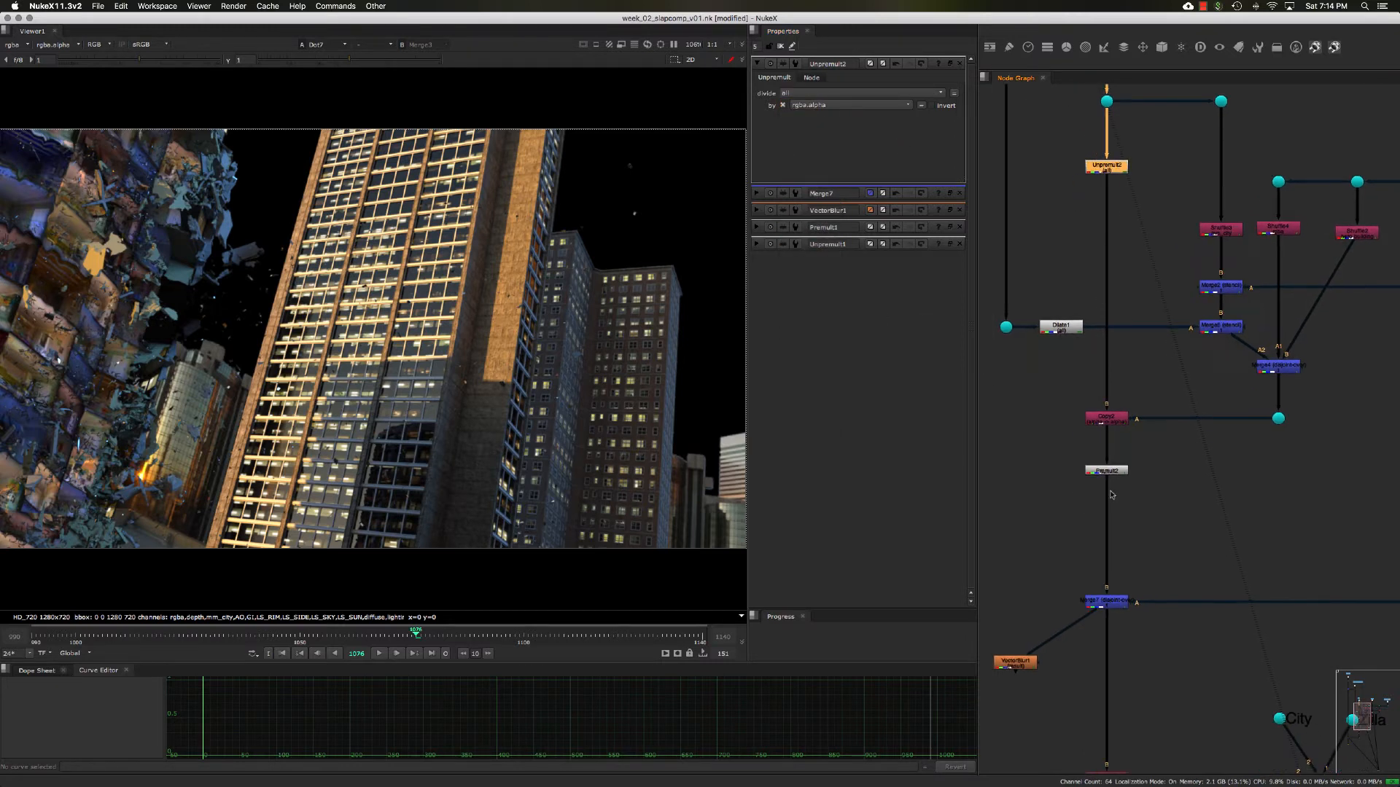
pyautogui.doubleClick(1117, 472)
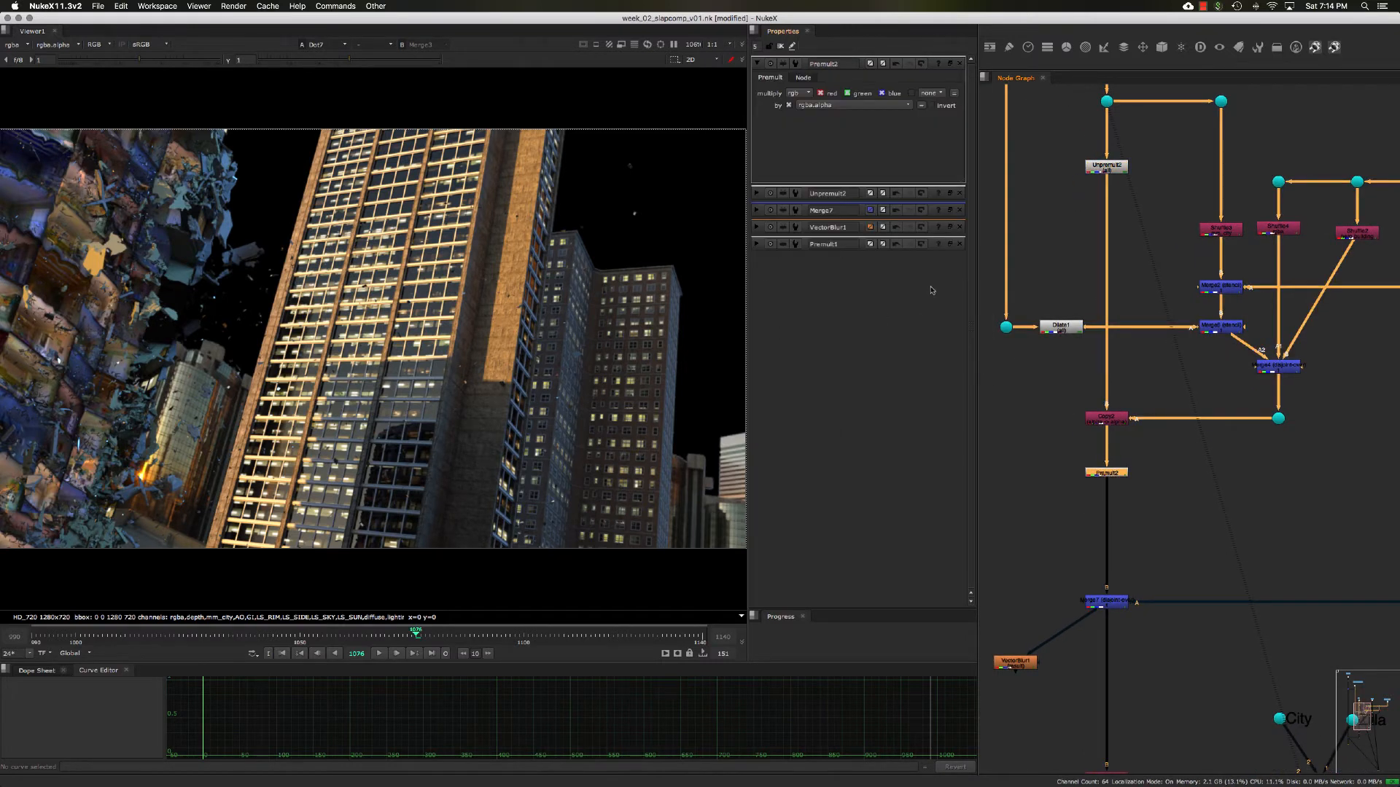
pyautogui.click(799, 93)
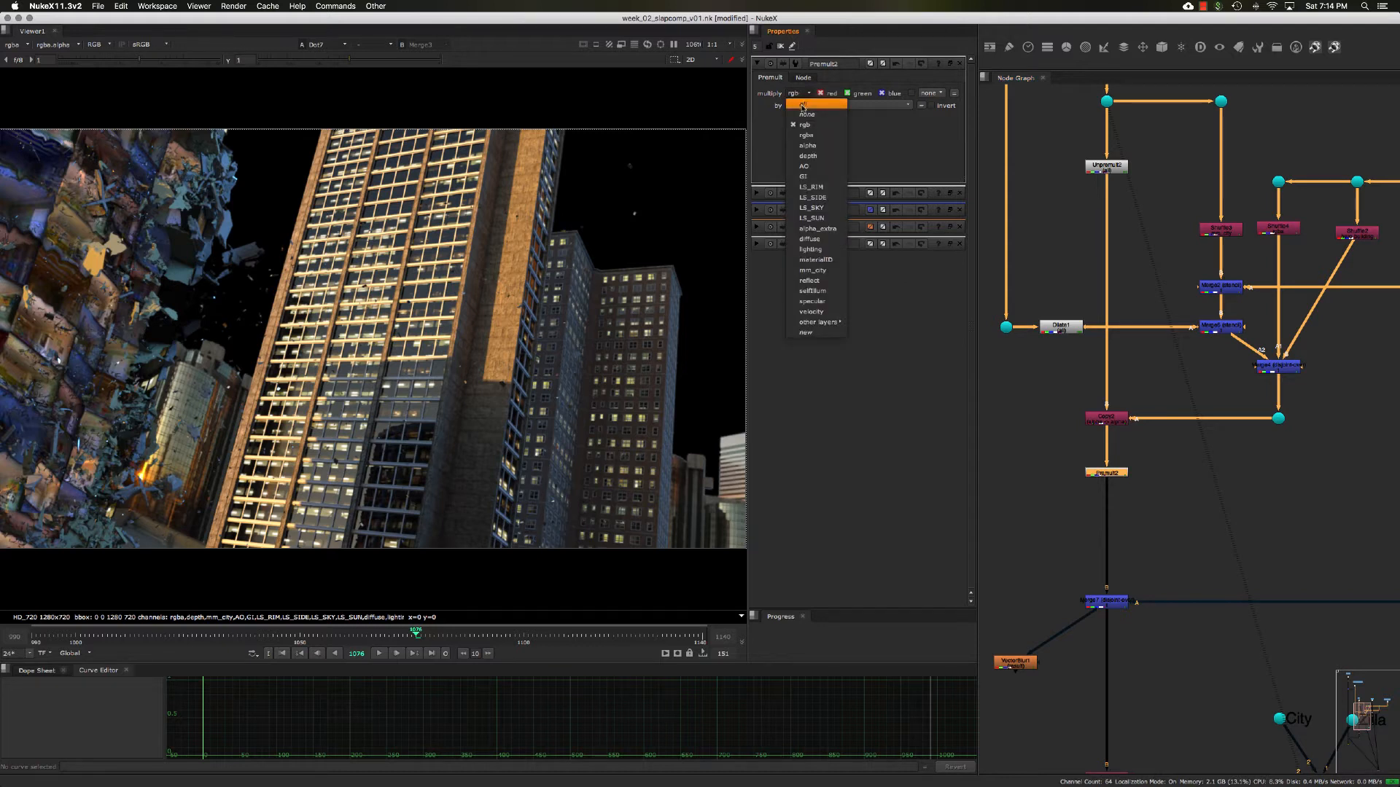
pyautogui.click(802, 103)
# - View the Zilla branch's output and set its Unpremult1 to divide all channels and its Premult1 to multiply all channels
pyautogui.hscroll(5, 1151, 475)
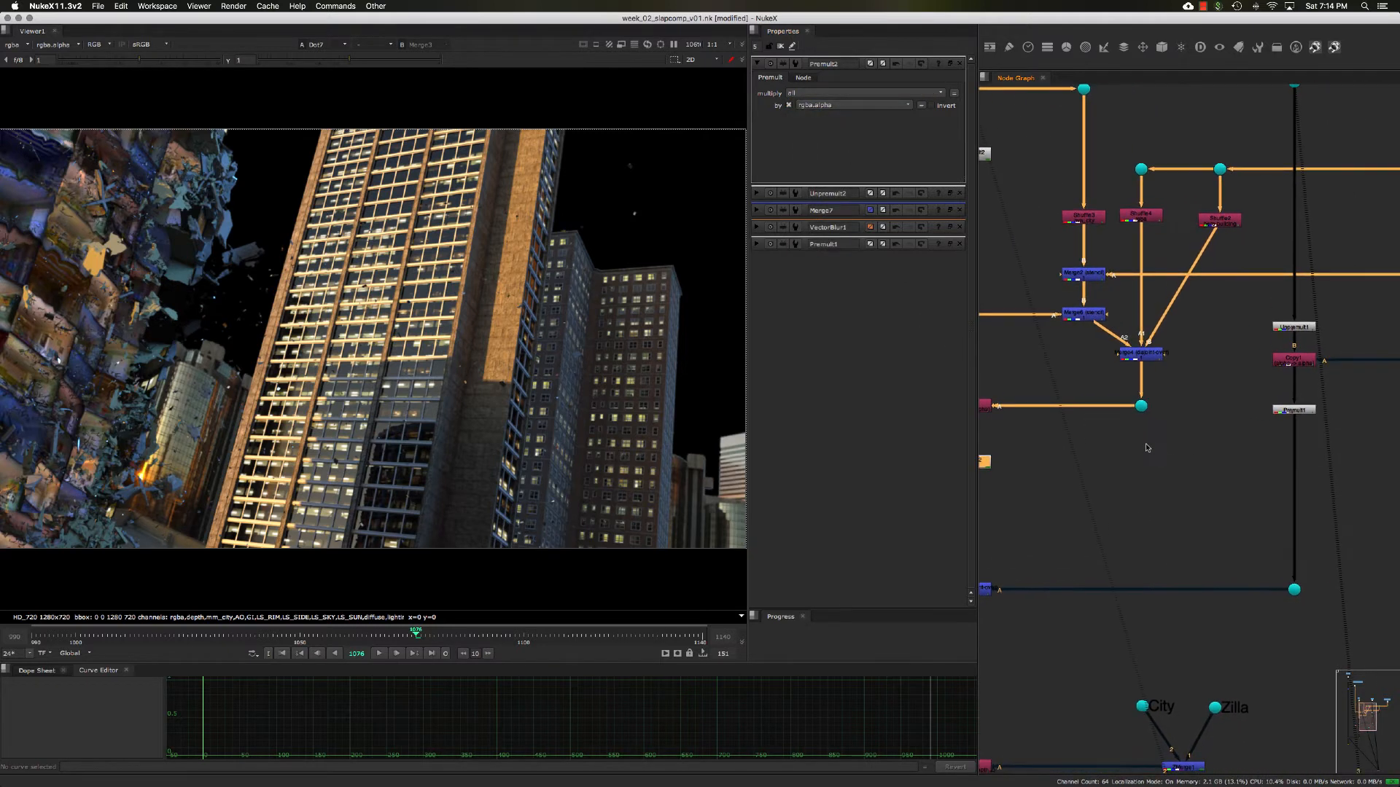
pyautogui.hscroll(2, 1166, 452)
pyautogui.moveTo(1213, 527); pyautogui.dragTo(1302, 626)
pyautogui.press('1')
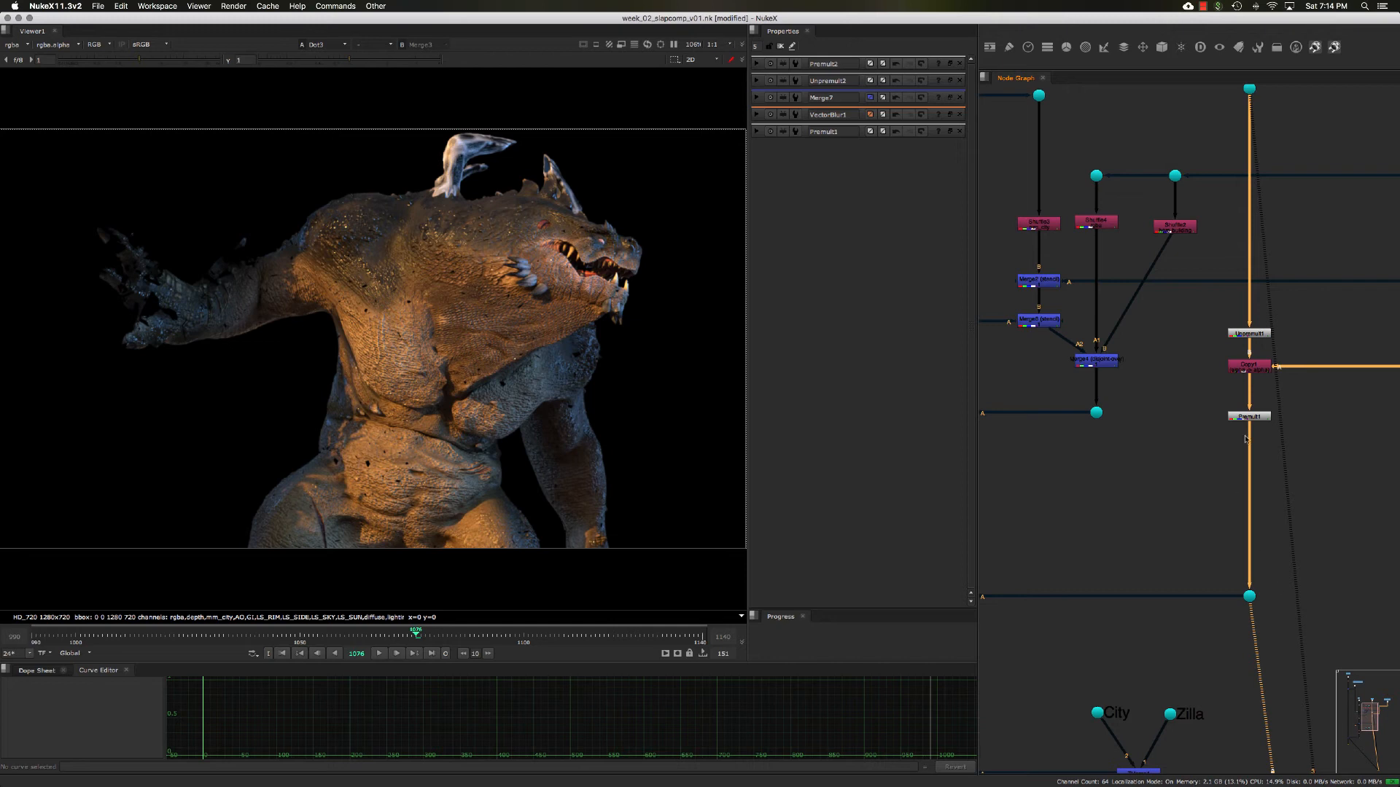
pyautogui.doubleClick(1244, 335)
pyautogui.click(796, 95)
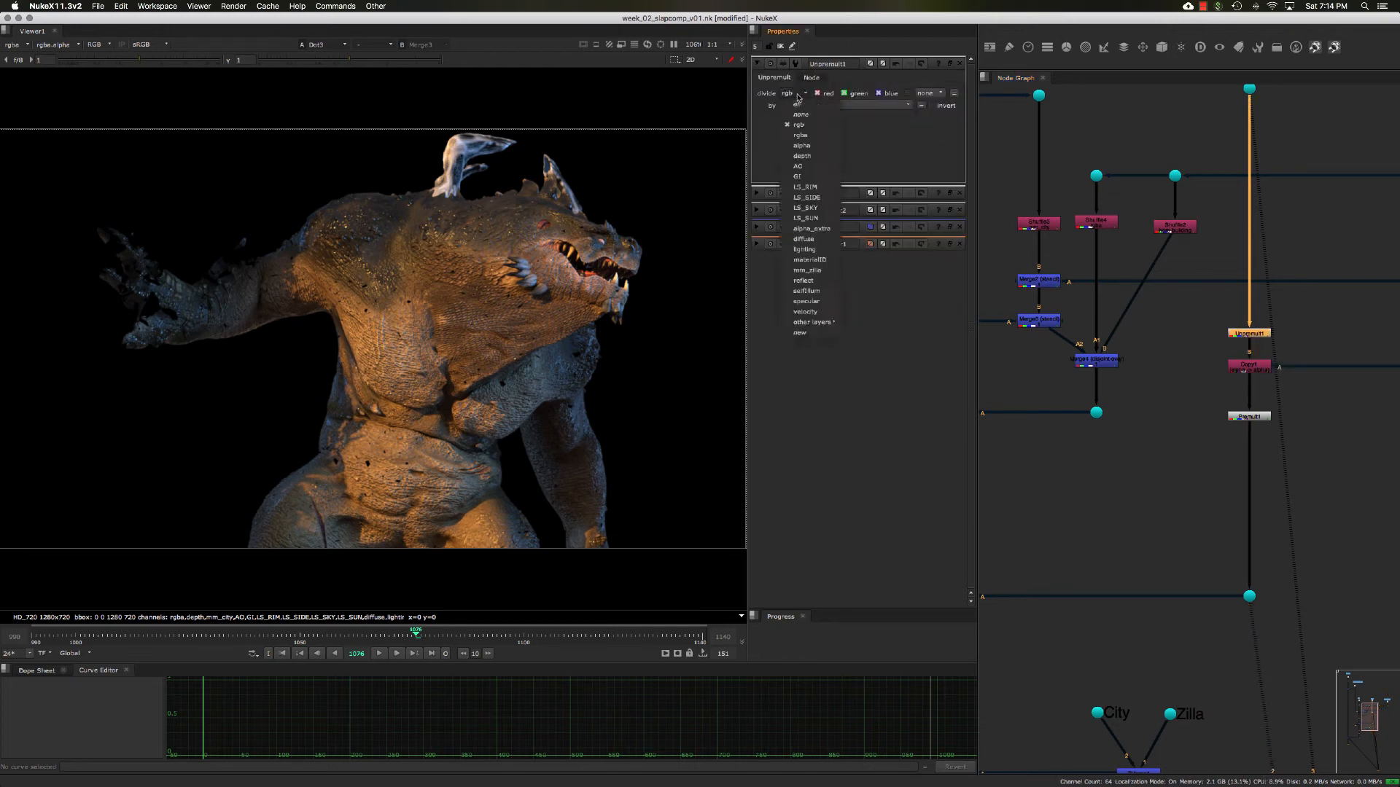
pyautogui.click(797, 104)
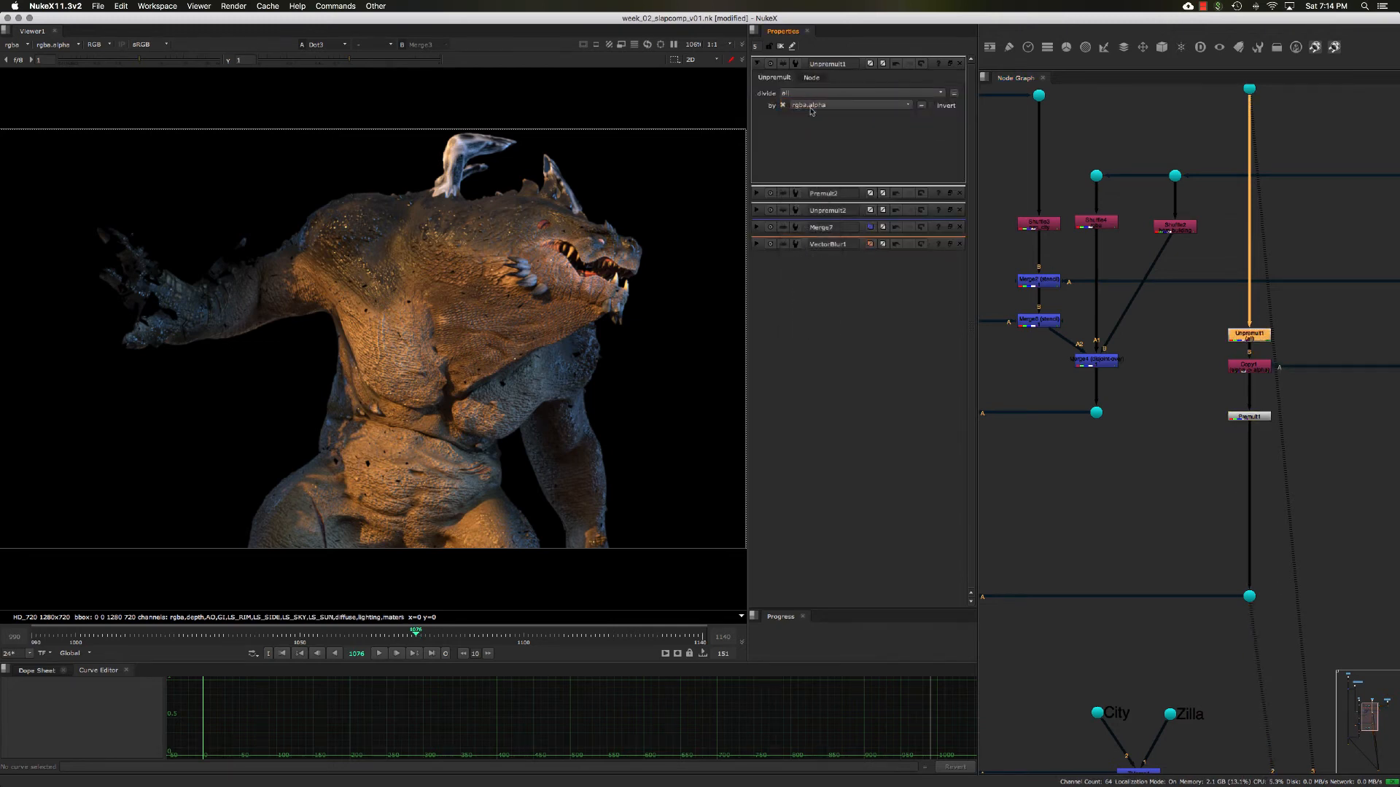
pyautogui.doubleClick(1257, 415)
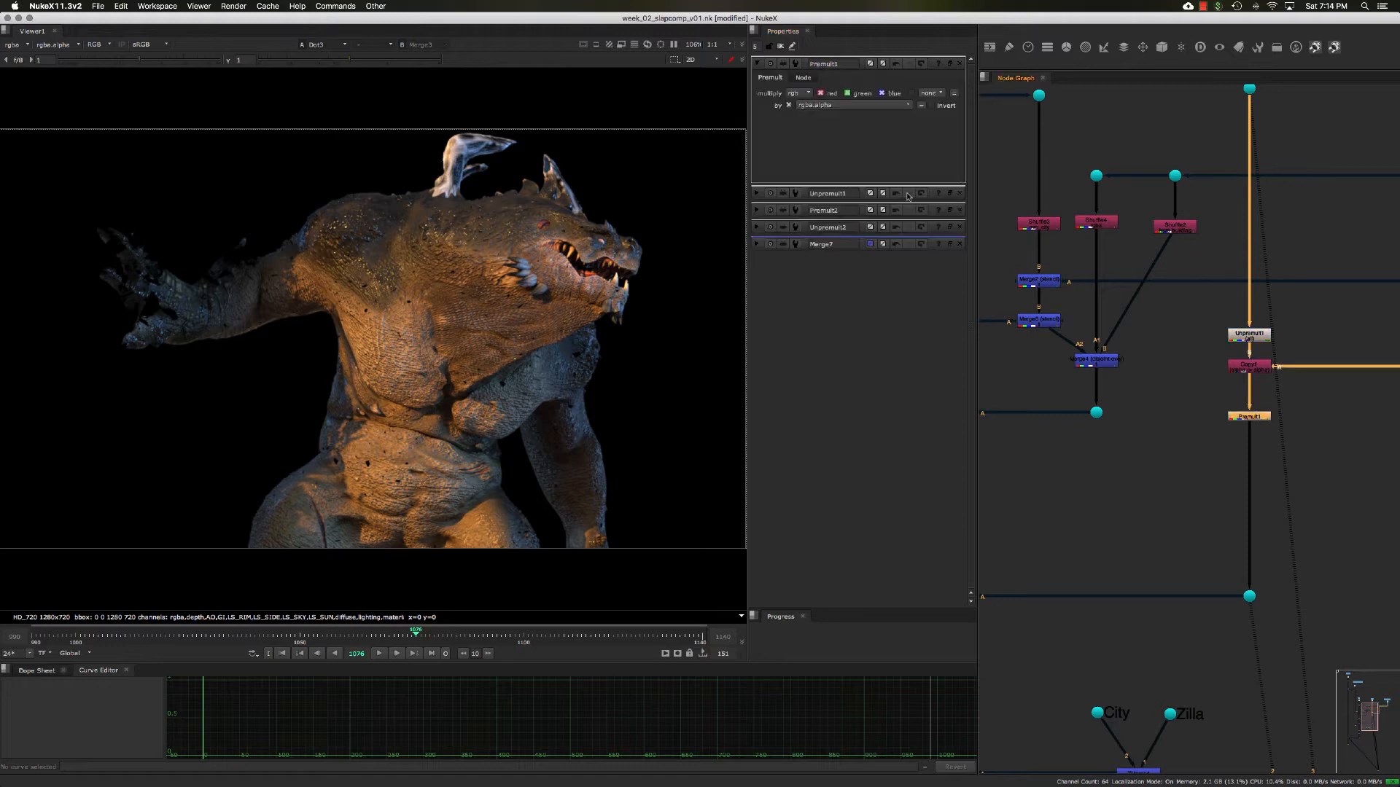
pyautogui.click(799, 93)
pyautogui.click(797, 103)
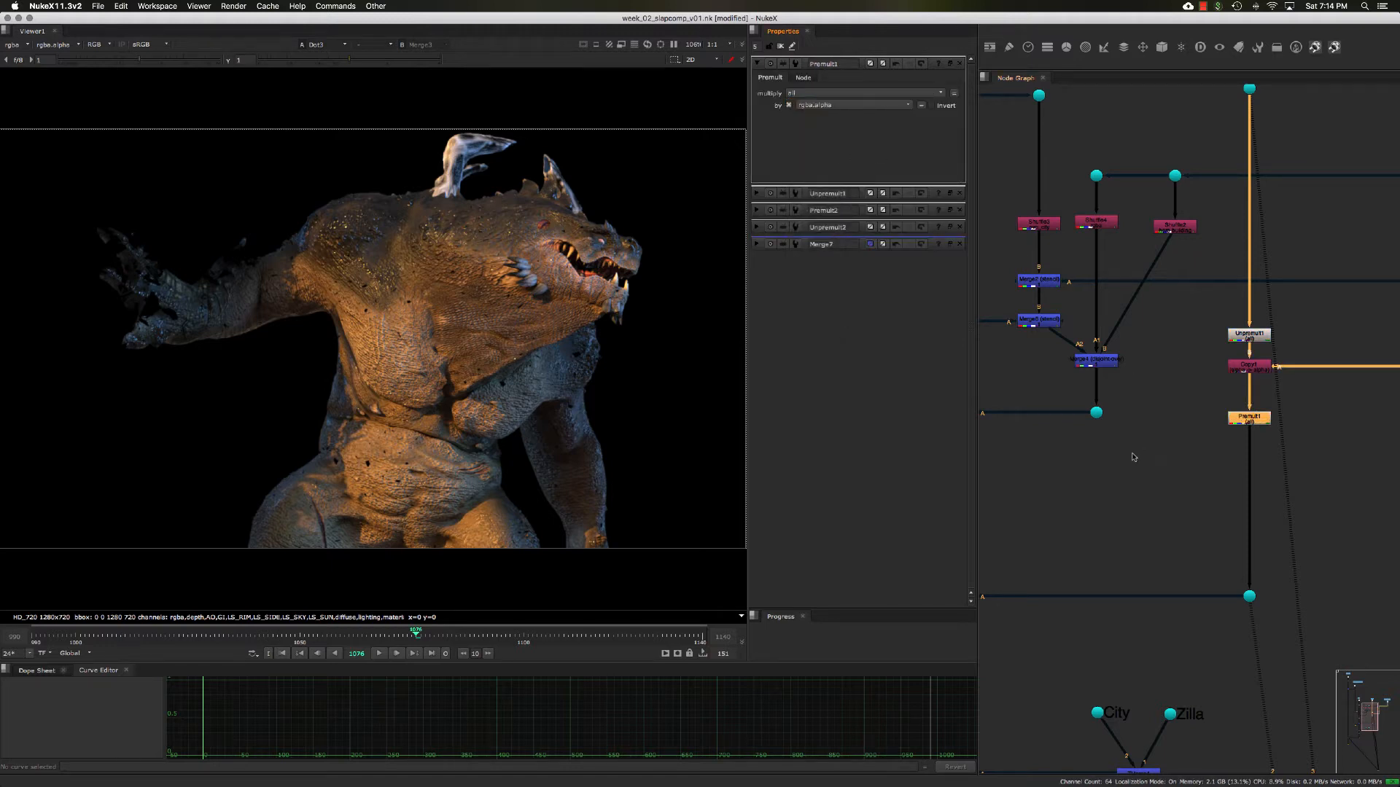
# - View the Merge7 output and review the City and Zilla branches feeding it in the node graph
pyautogui.moveTo(1108, 479); pyautogui.dragTo(1257, 422, button='middle')
pyautogui.moveTo(1037, 484); pyautogui.dragTo(1159, 548)
pyautogui.press('1')
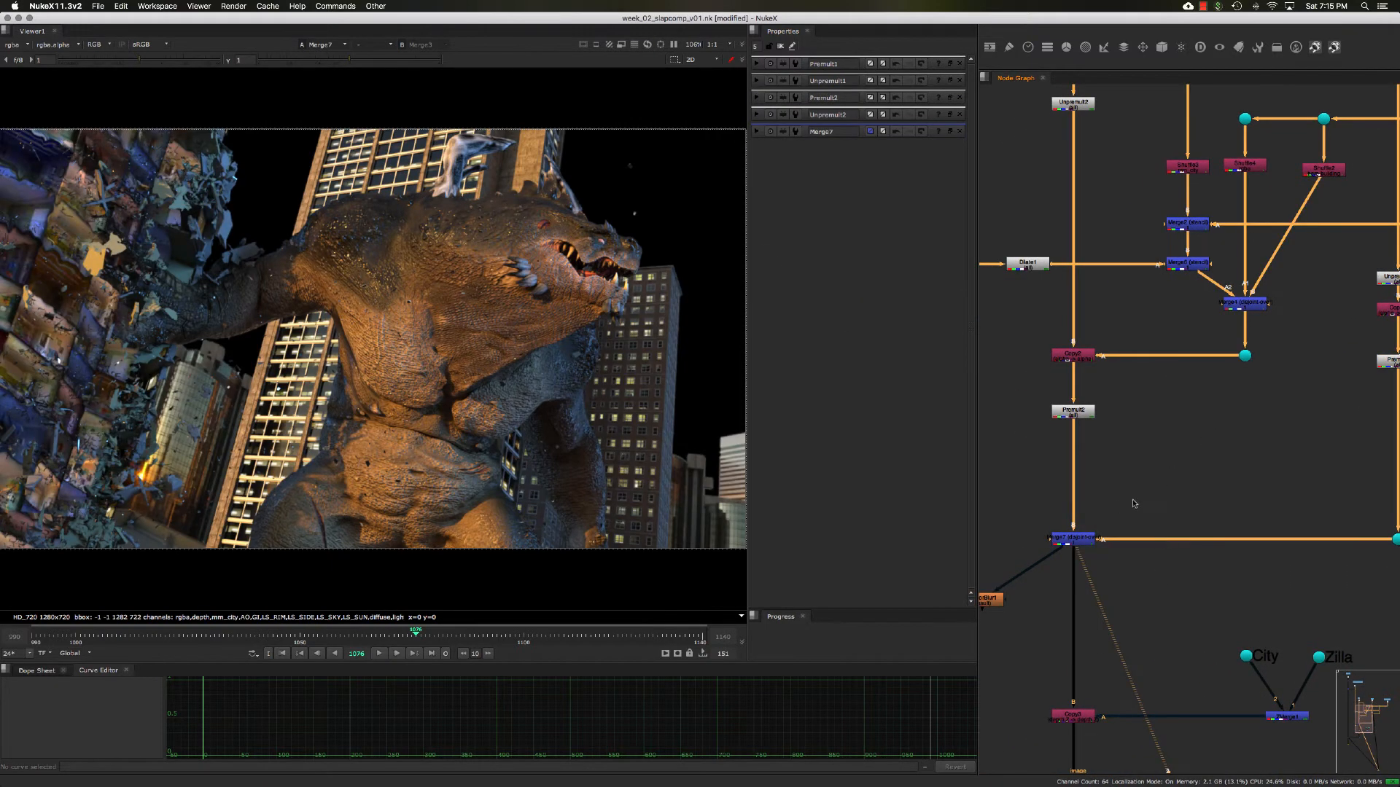
pyautogui.scroll(-5, 1134, 503)
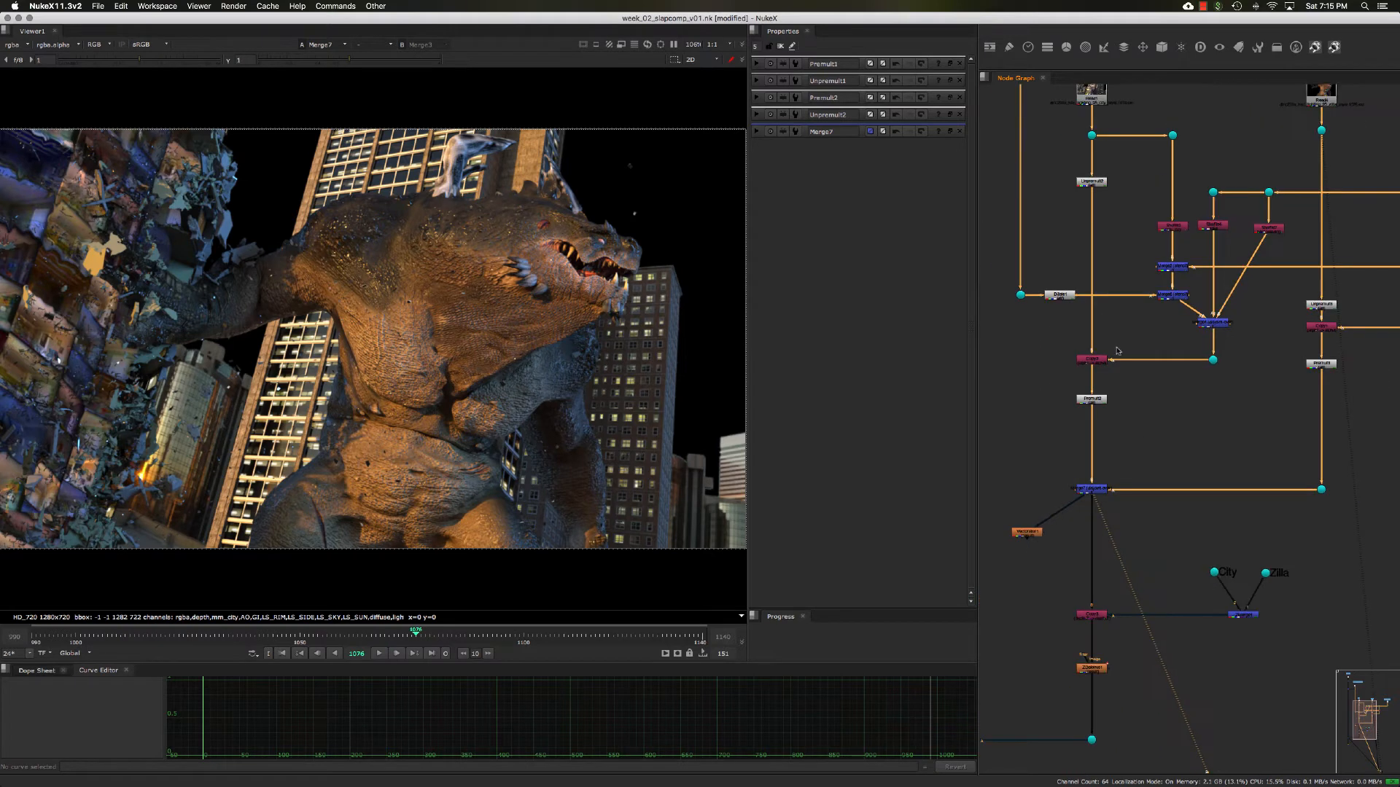
pyautogui.scroll(3, 1119, 365)
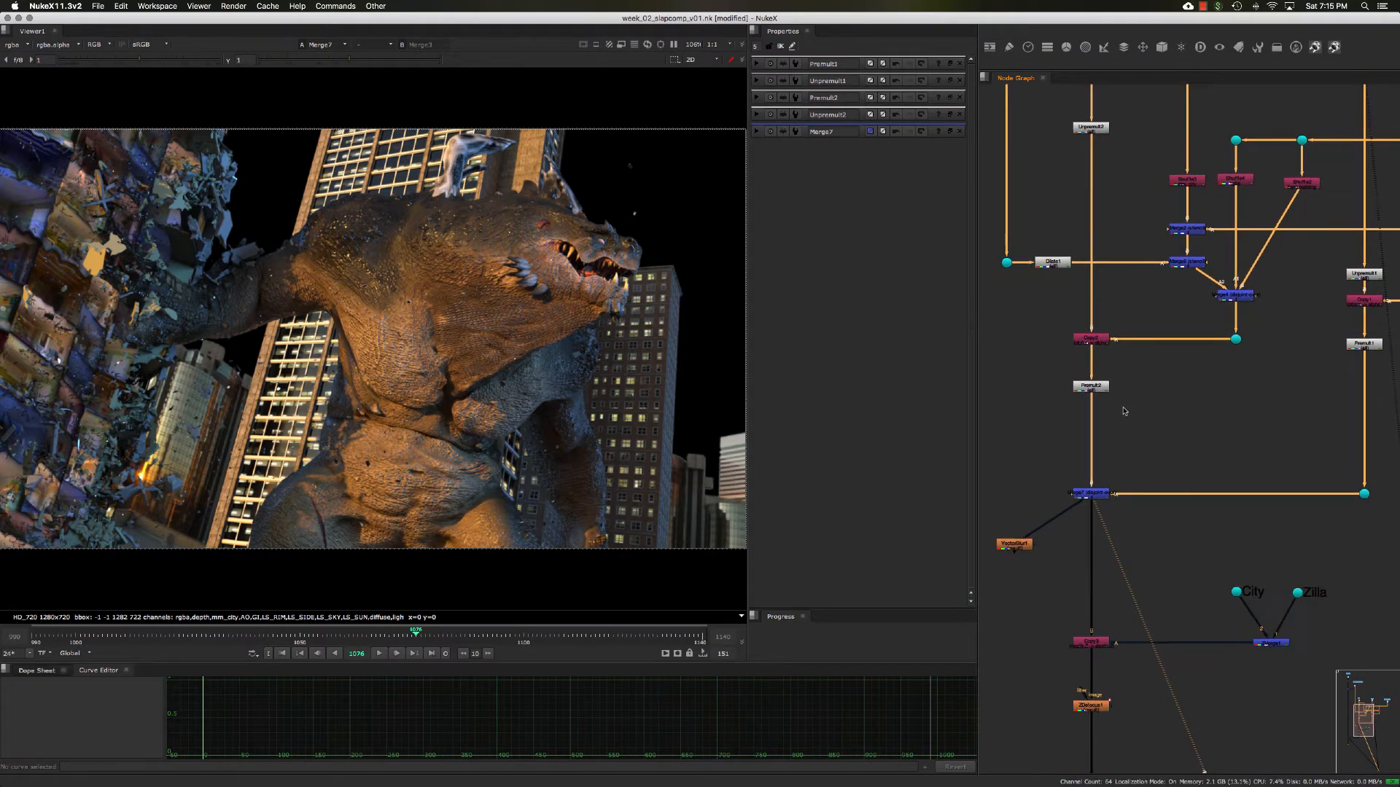
pyautogui.moveTo(1124, 412); pyautogui.dragTo(1139, 392, button='middle')
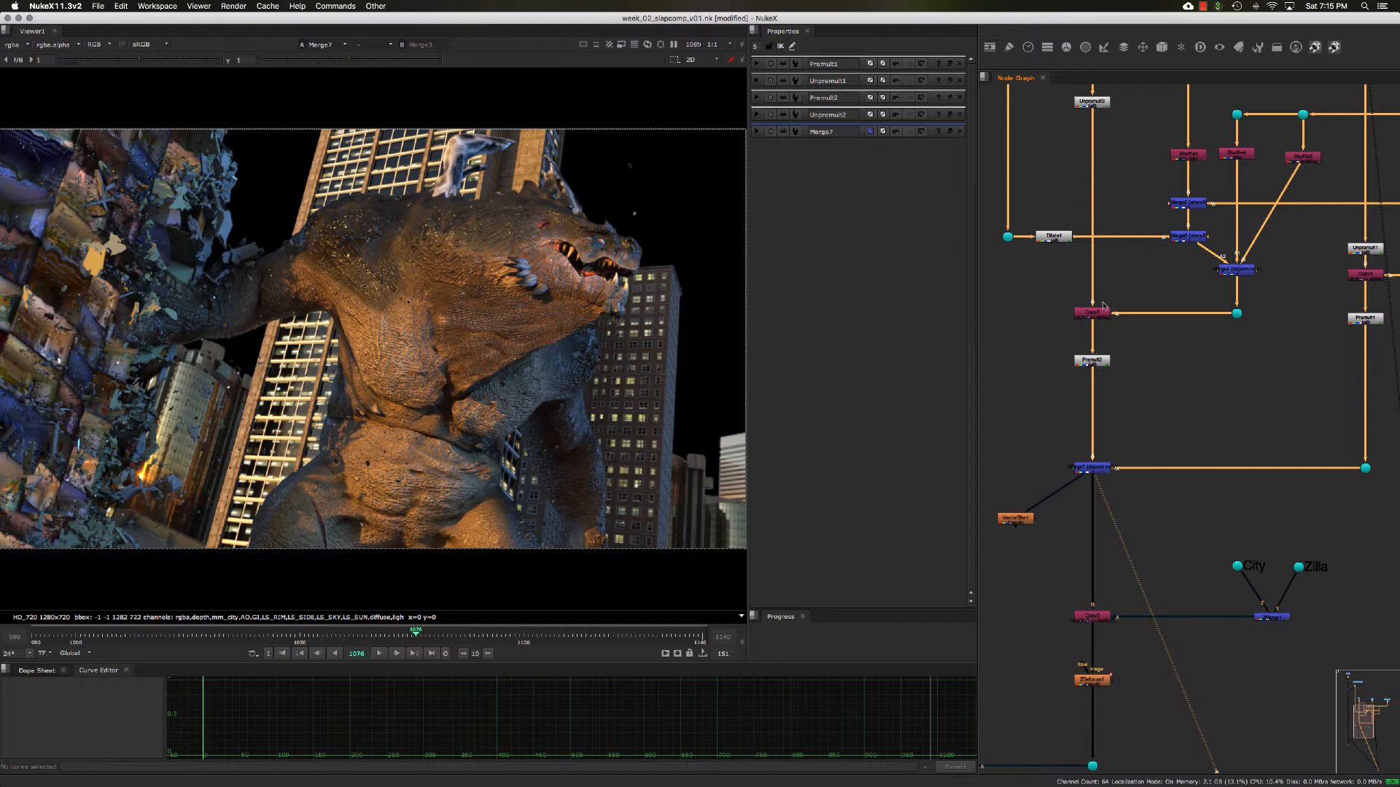
pyautogui.moveTo(1103, 306); pyautogui.dragTo(1119, 287, button='middle')
# - View the VectorBlur1 output and check its alpha before returning to color
pyautogui.click(1029, 502)
pyautogui.press('1')
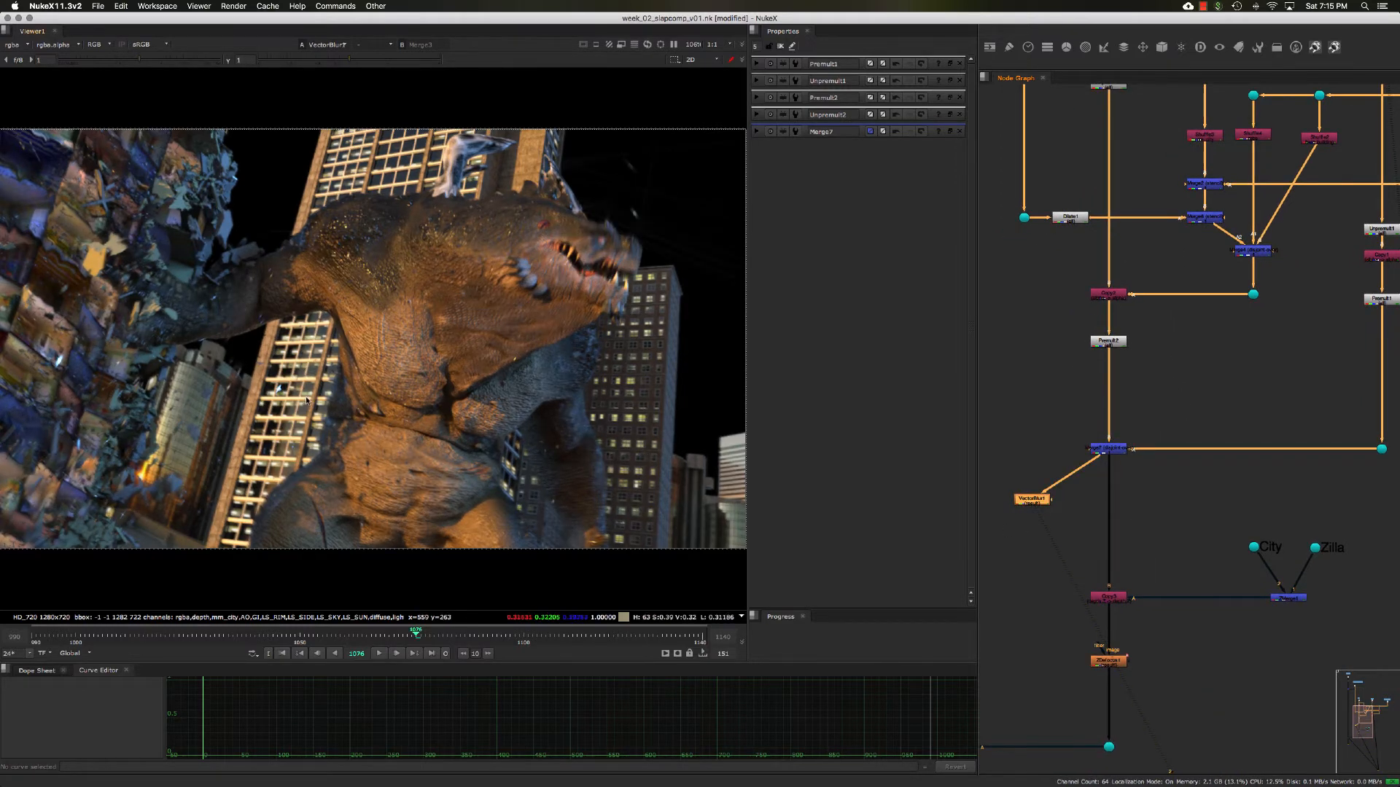
pyautogui.press('a')
pyautogui.press('a')
pyautogui.press('a')
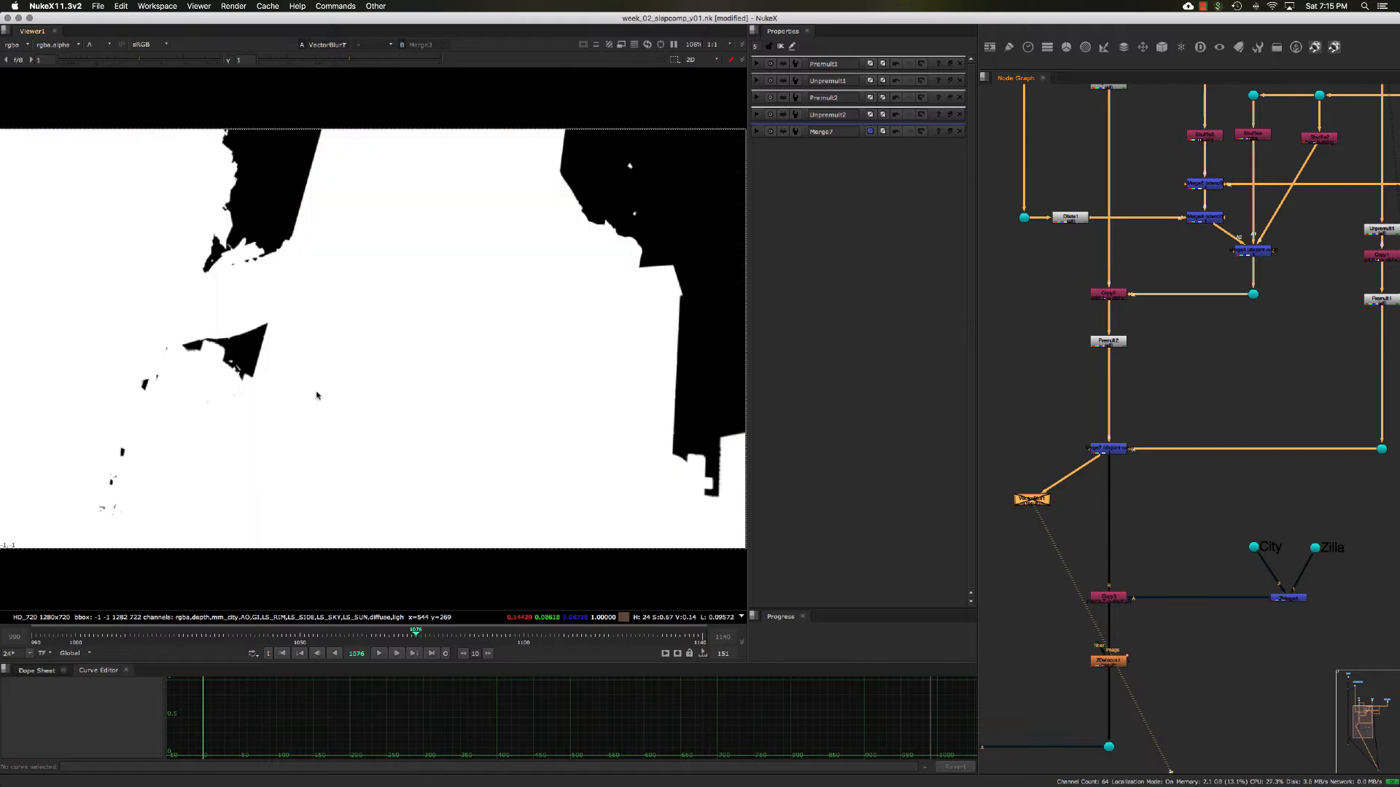
pyautogui.press('a')
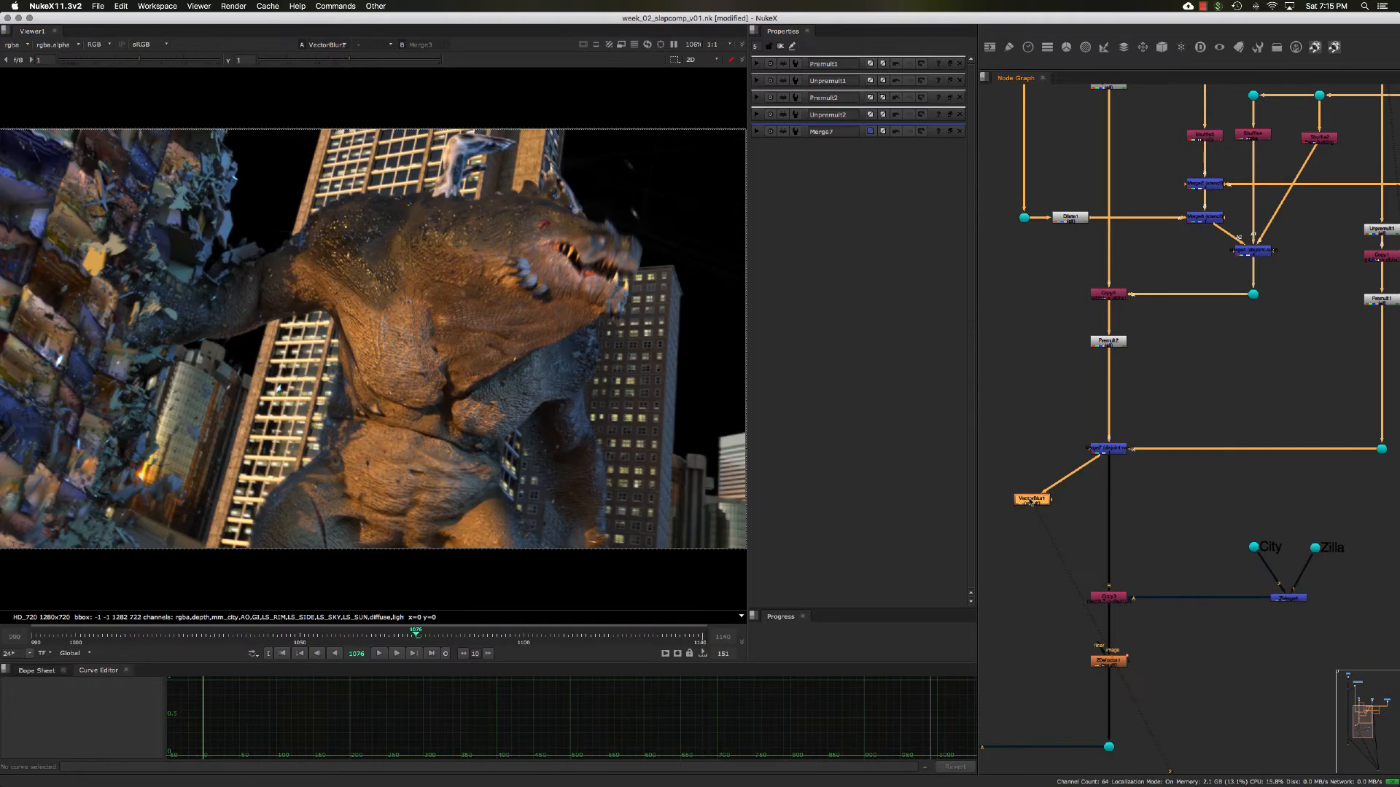
# - Open the VectorBlur1 settings and examine the alpha edges around the creature's head at different magnifications
pyautogui.doubleClick(1031, 500)
pyautogui.scroll(5, 630, 218)
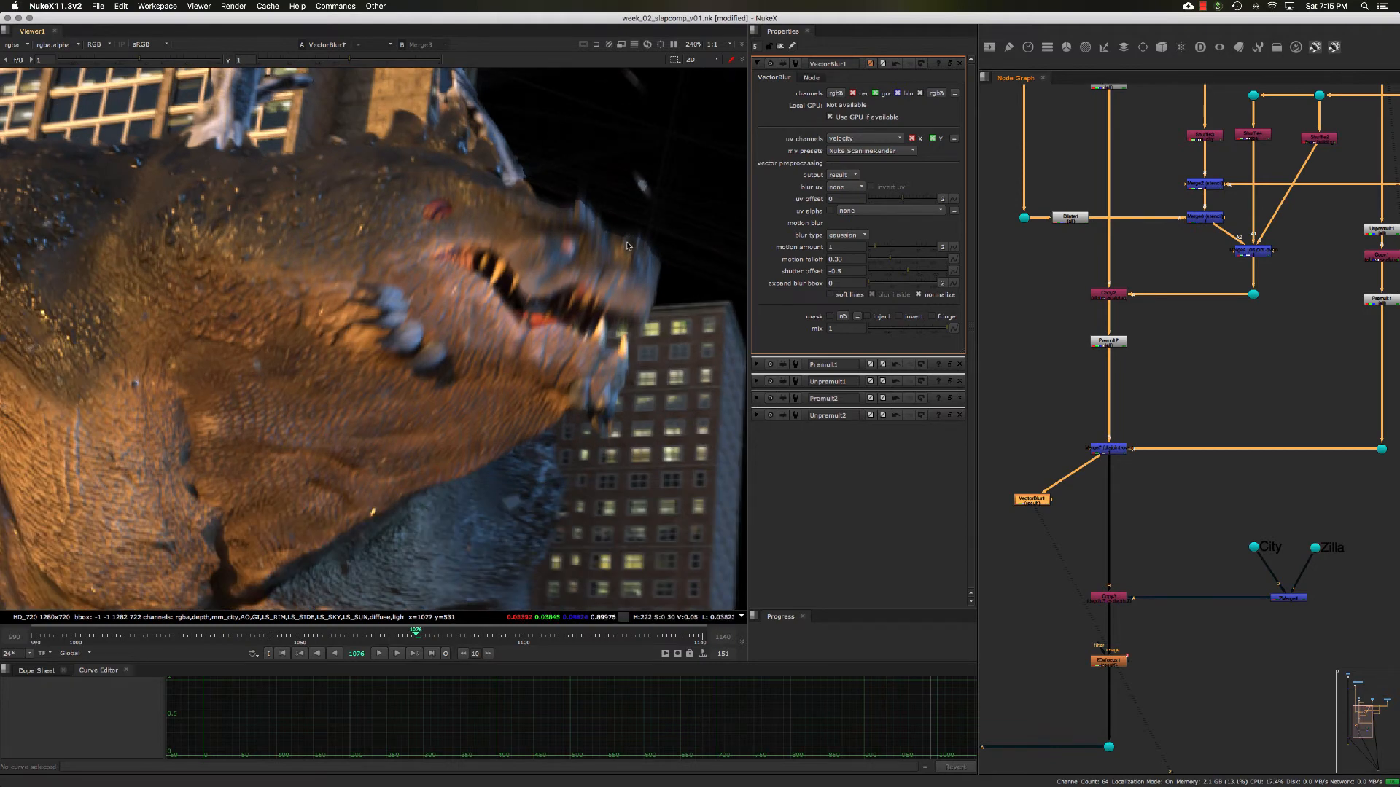
pyautogui.press('a')
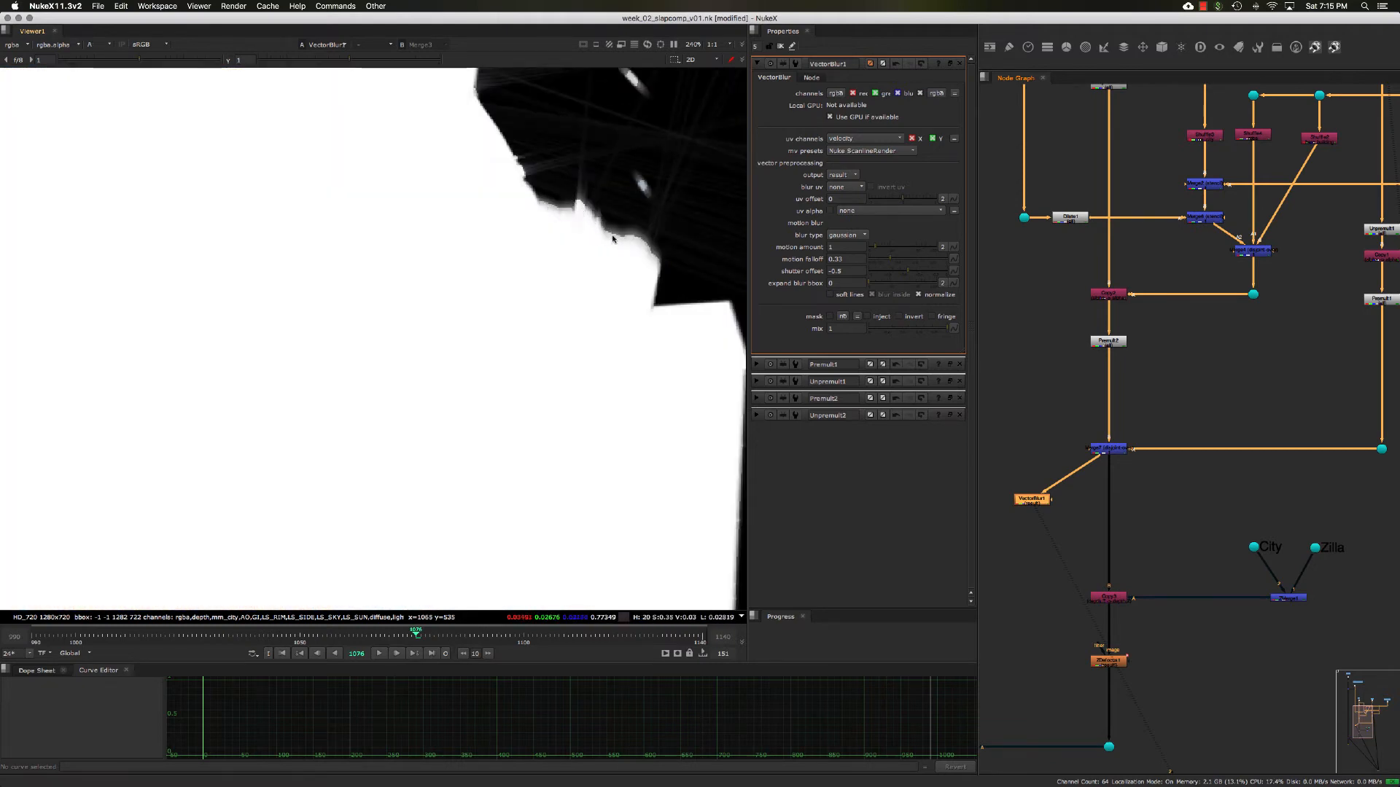
pyautogui.scroll(-5, 596, 303)
pyautogui.scroll(1, 593, 302)
pyautogui.scroll(-1, 592, 302)
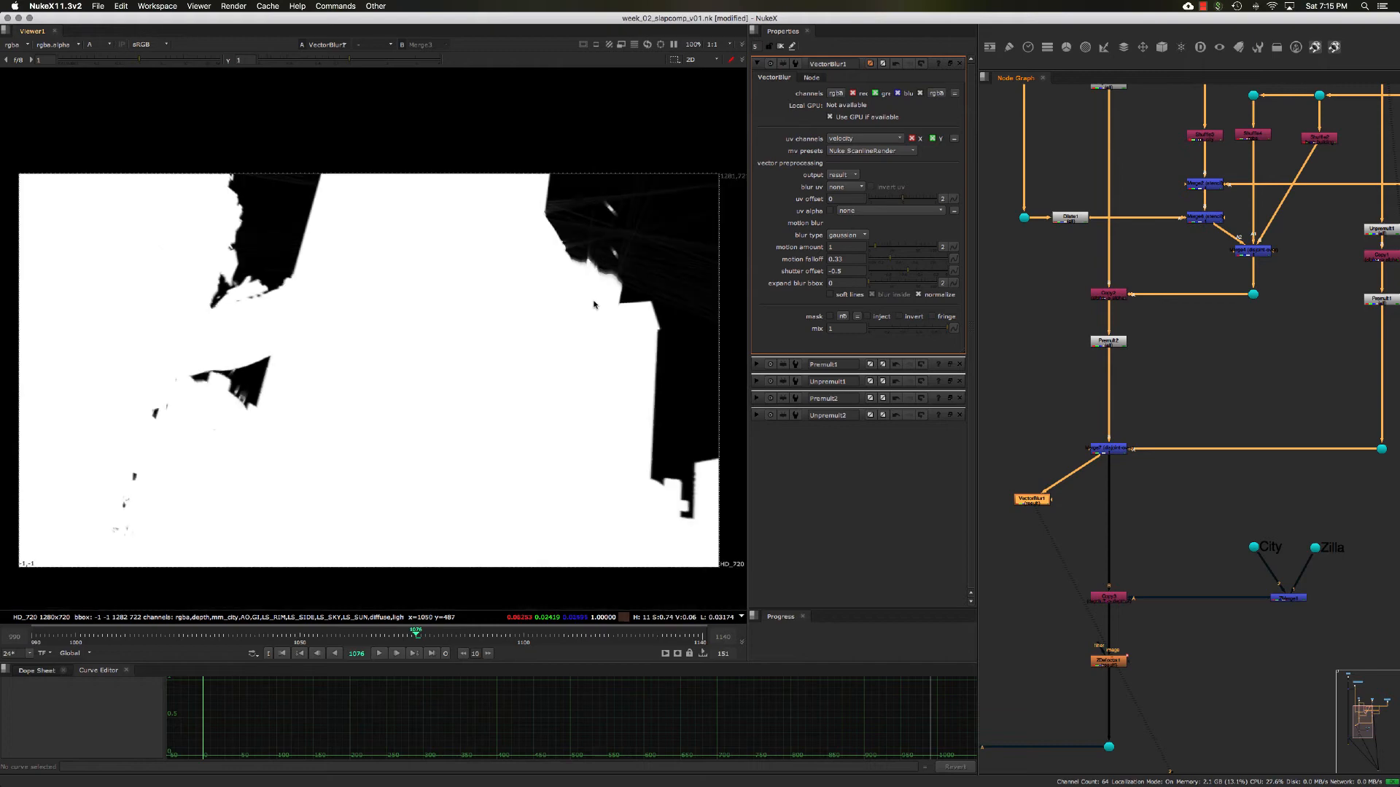
pyautogui.scroll(1, 572, 335)
pyautogui.scroll(-1, 570, 328)
# - Compare the color and alpha of the motion-blurred frame, ending on the alpha around the creature's head
pyautogui.press('a')
pyautogui.press('a')
pyautogui.press('a')
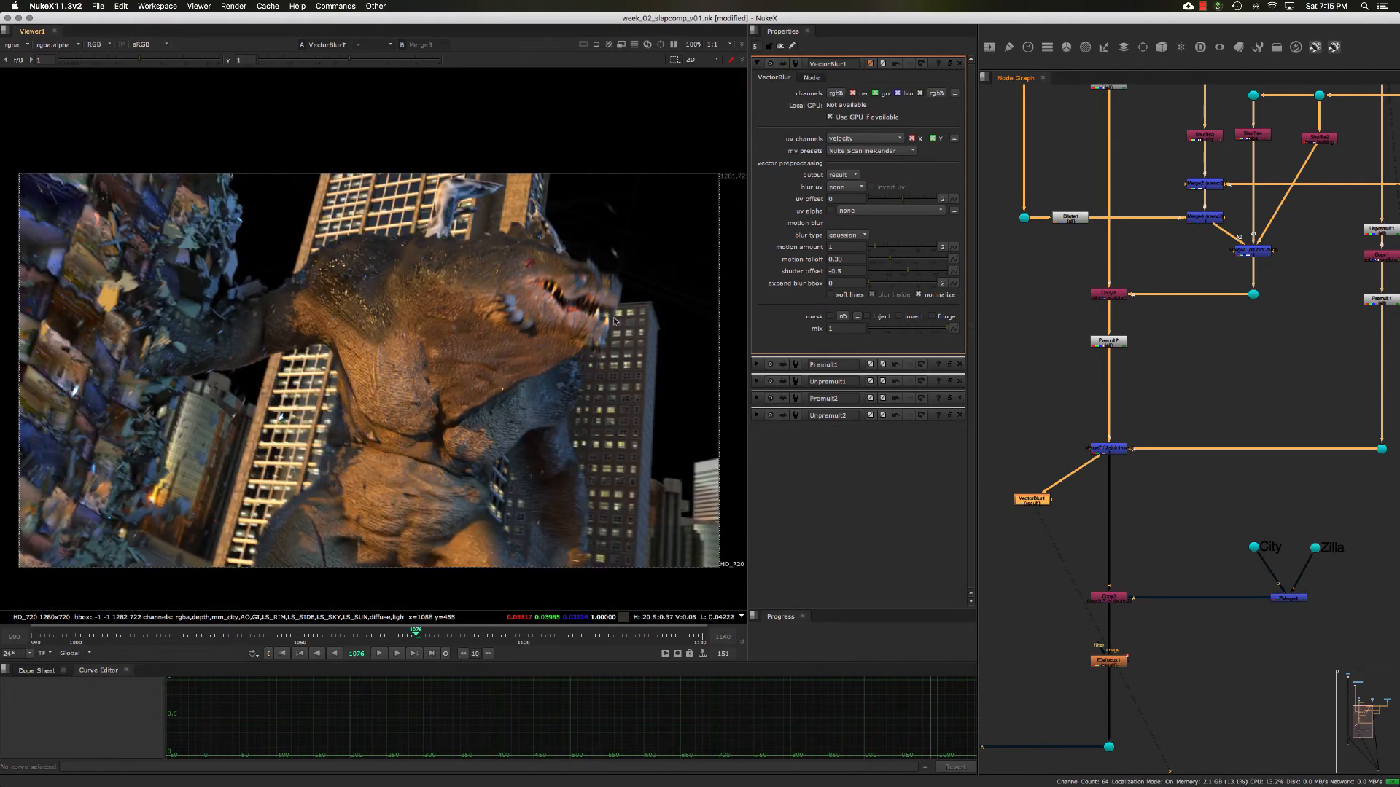
pyautogui.press('a')
pyautogui.press('a')
pyautogui.press('a')
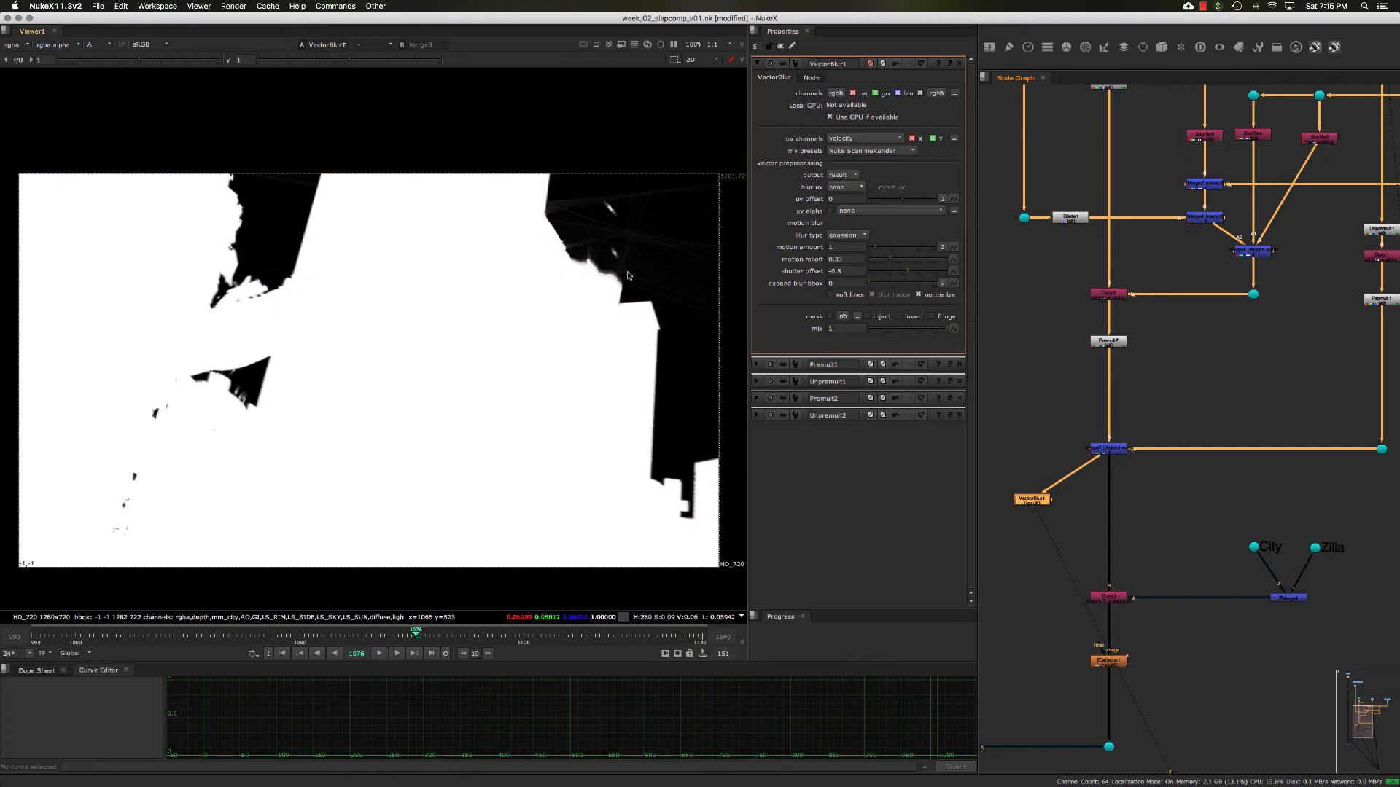
pyautogui.scroll(1, 628, 275)
pyautogui.moveTo(600, 274); pyautogui.dragTo(598, 253, button='middle')
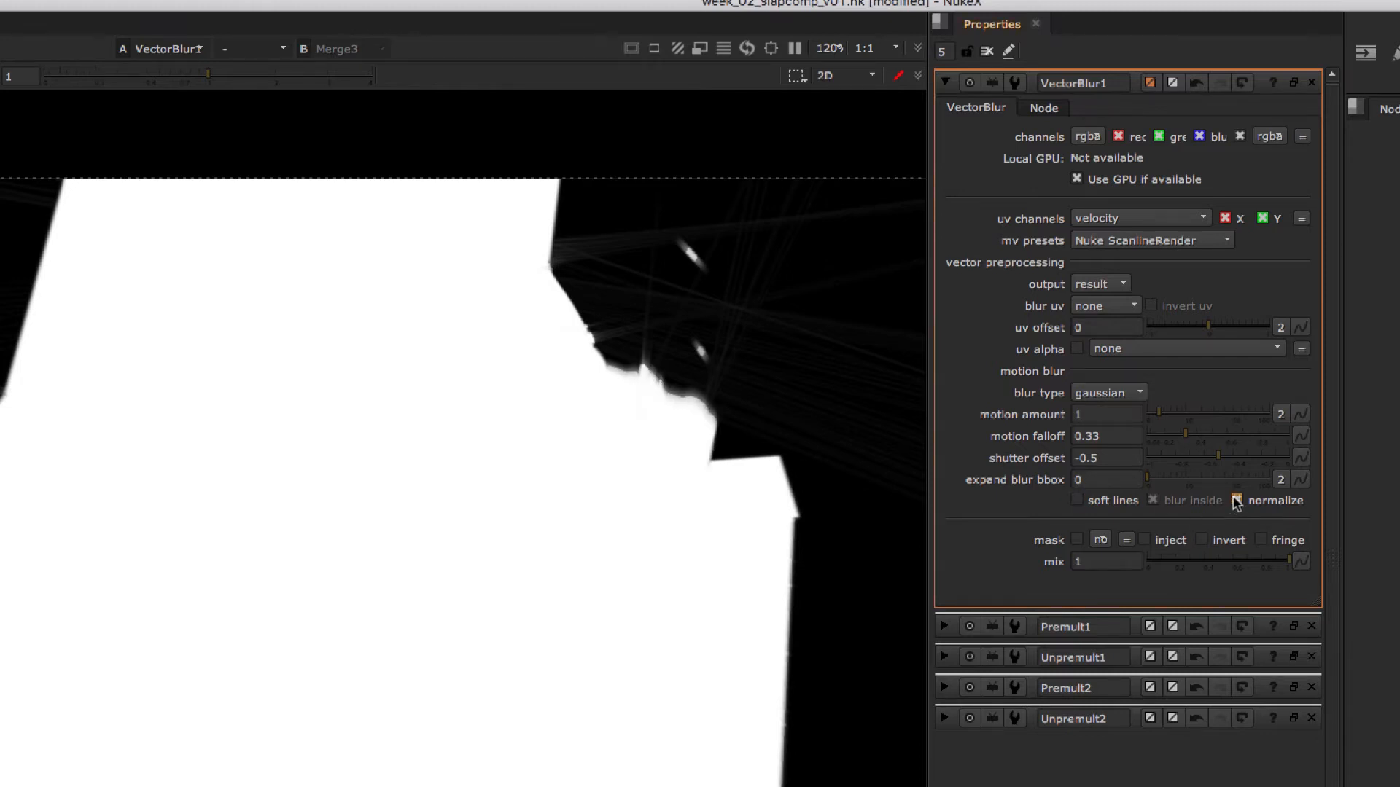
# - Return to the color view, compare the head's edges with normalize on and off, and leave normalize disabled in VectorBlur1
pyautogui.press('a')
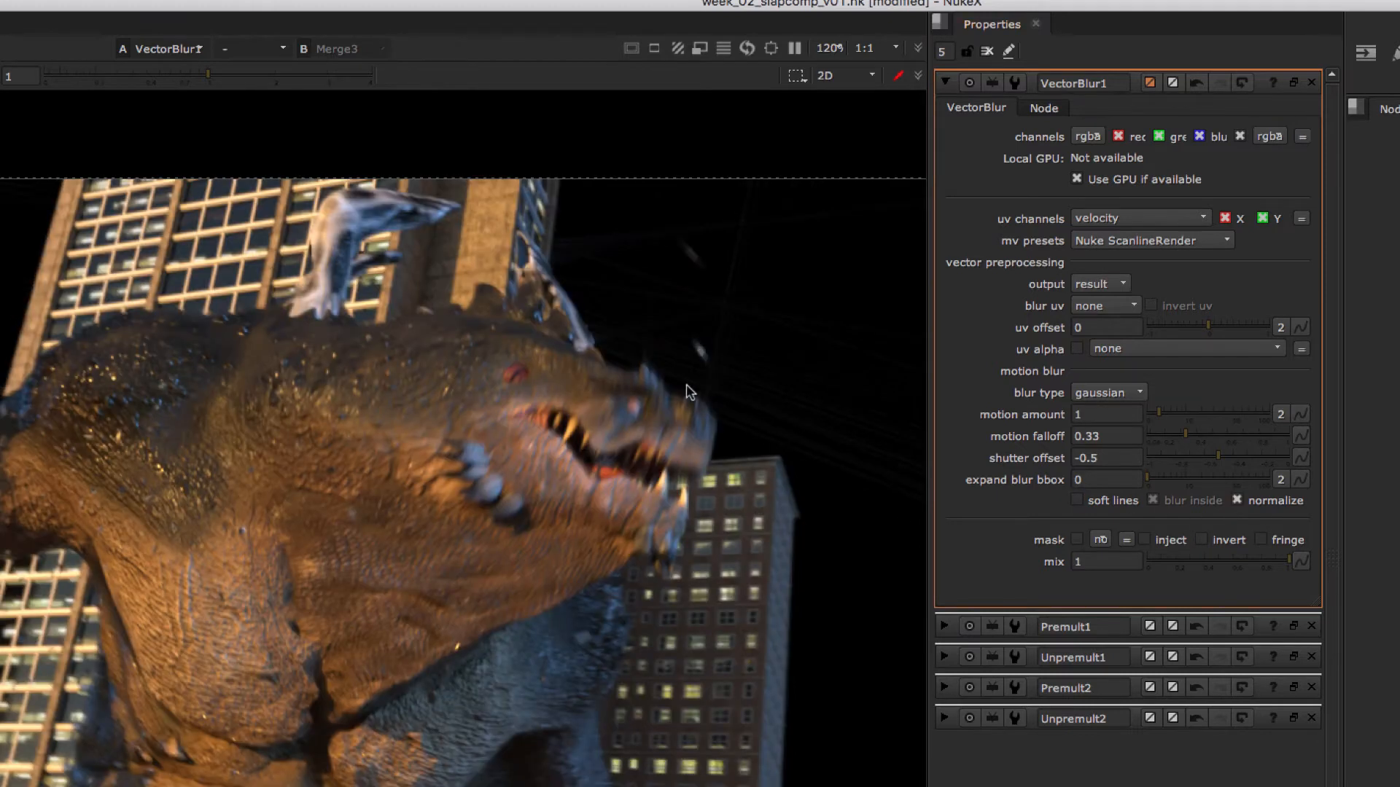
pyautogui.click(1235, 501)
pyautogui.scroll(5, 656, 402)
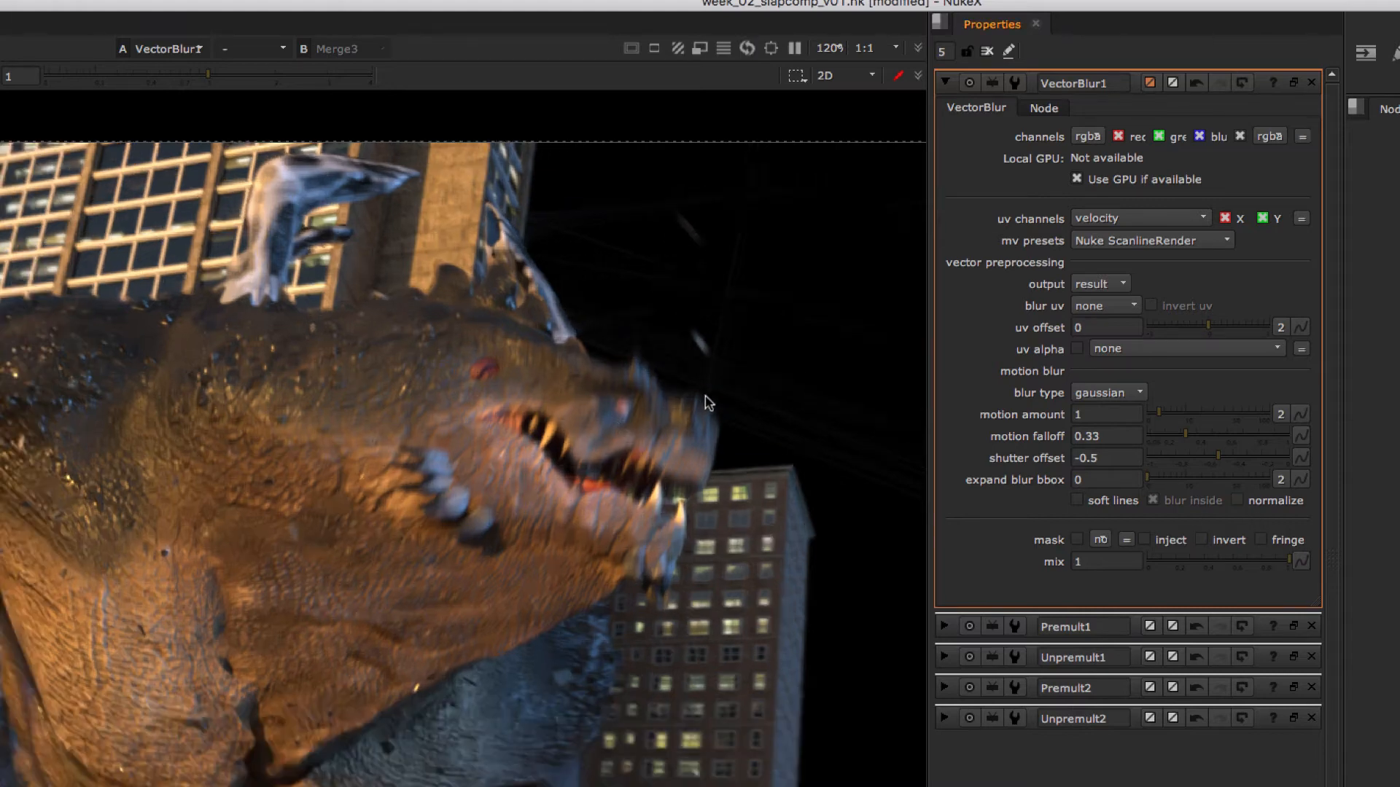
pyautogui.click(1235, 501)
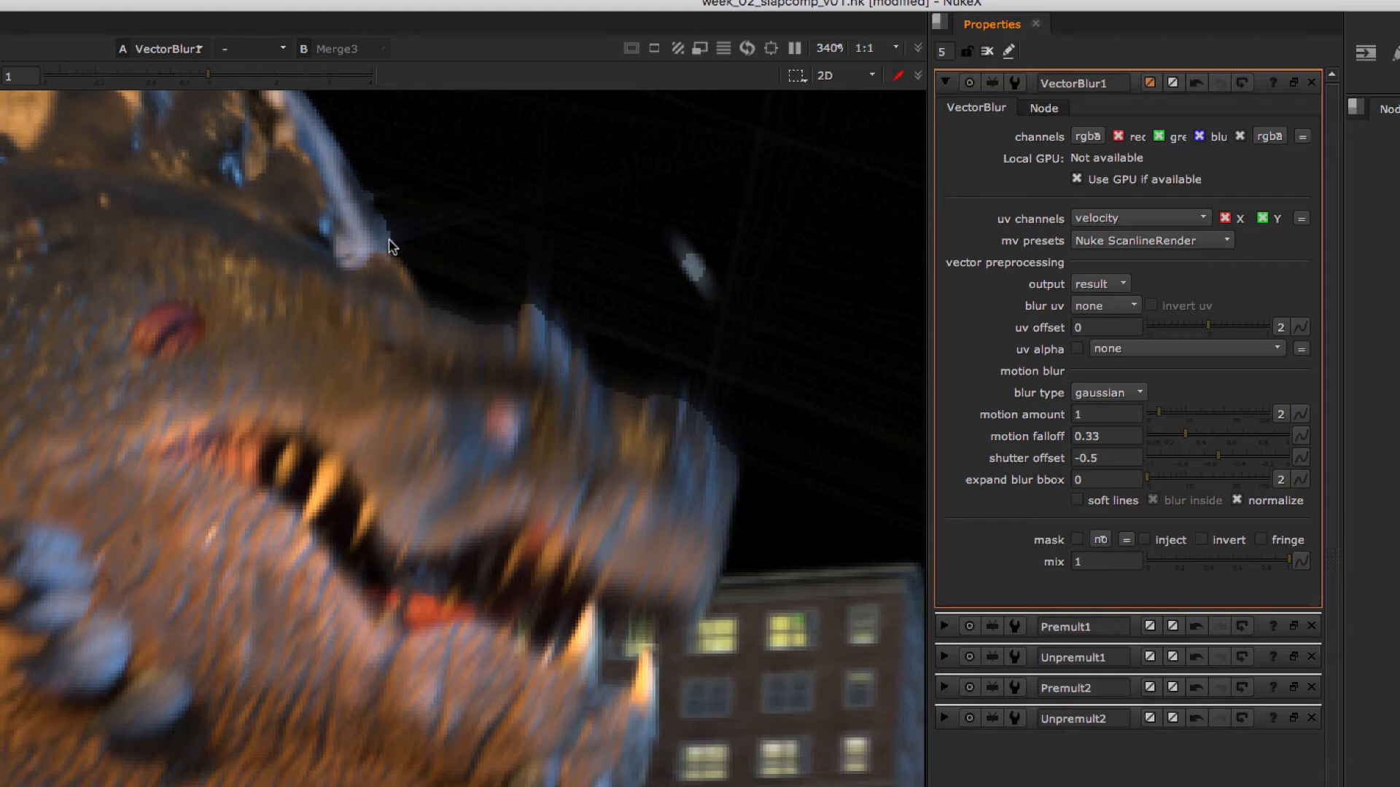
pyautogui.scroll(2, 259, 430)
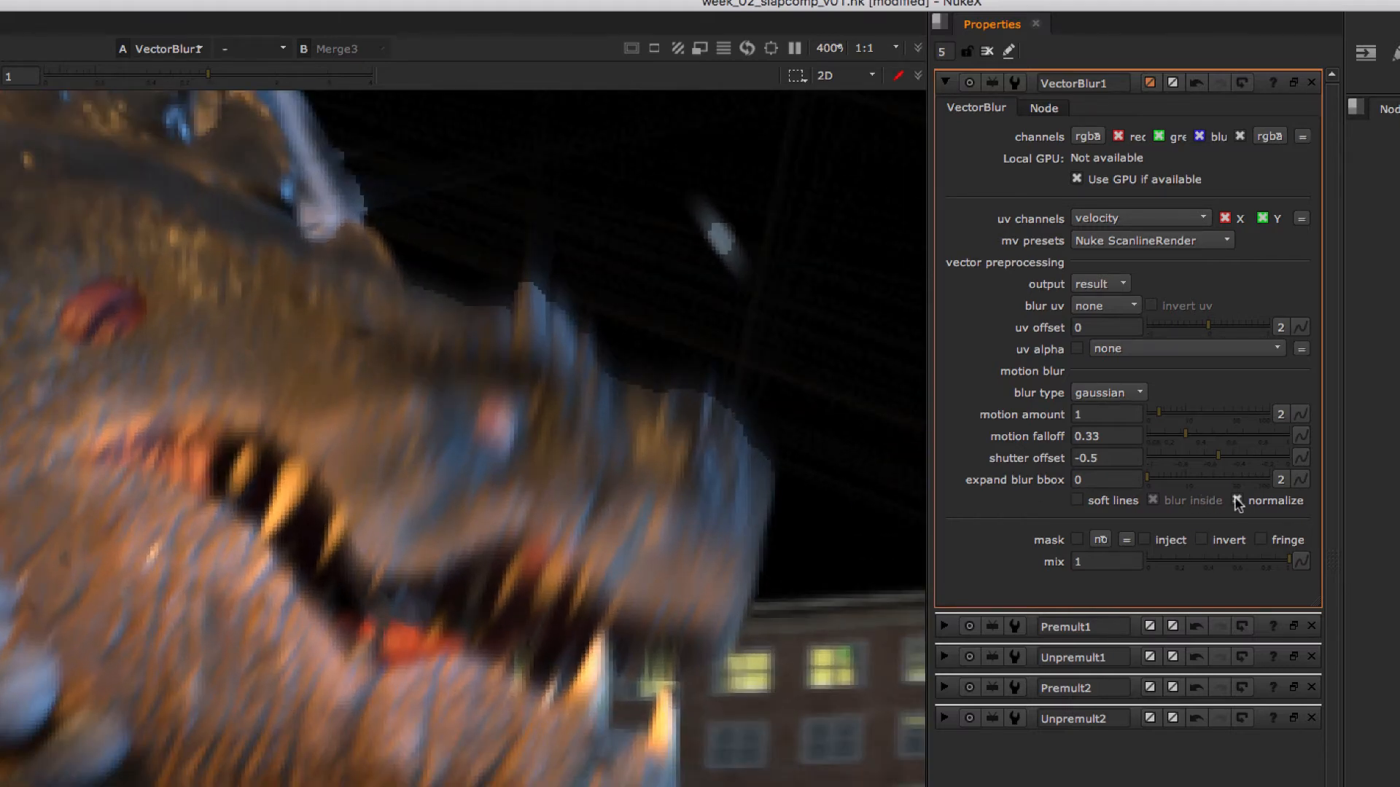
pyautogui.click(1237, 501)
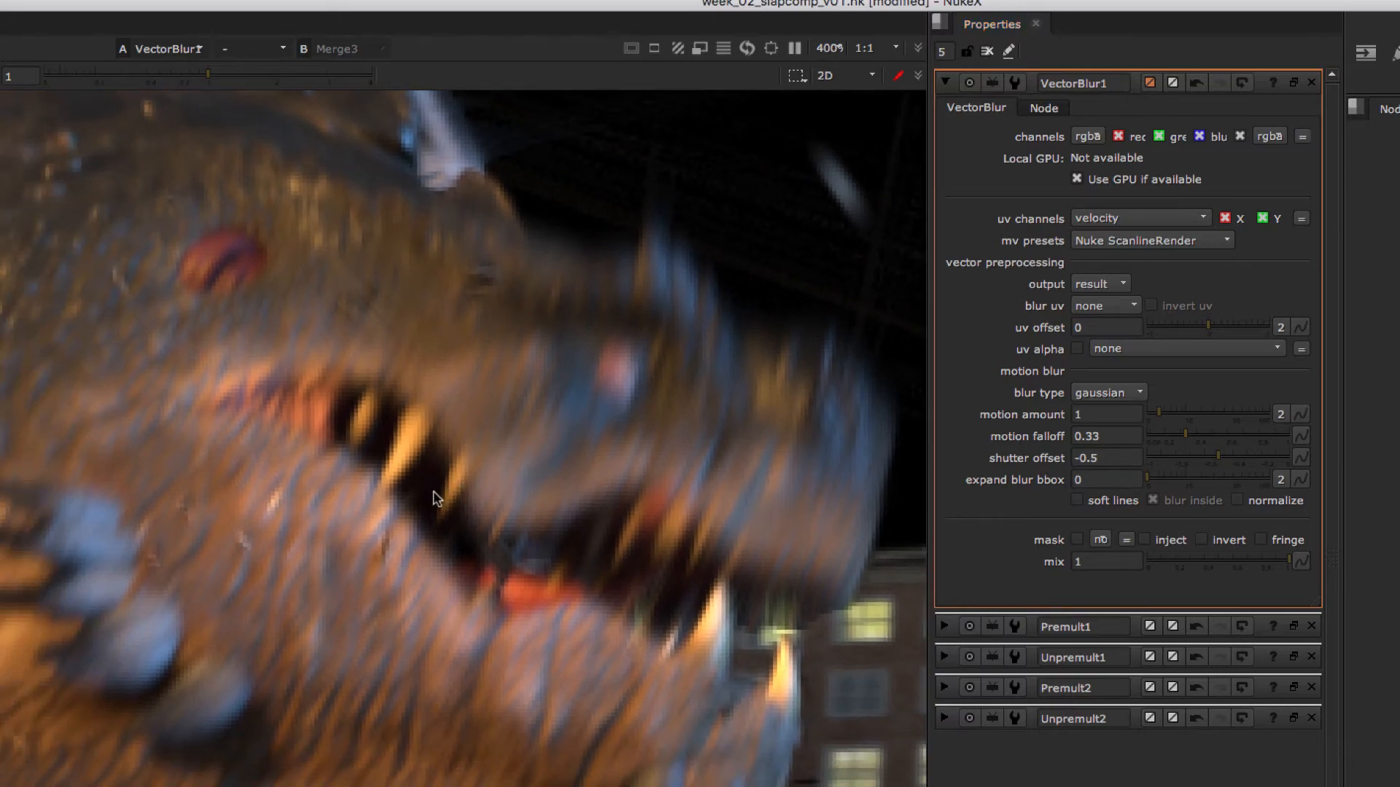
# - Frame more of the creature and toggle VectorBlur1's normalize to compare the overall blur, ending with it disabled
pyautogui.scroll(-2, 353, 518)
pyautogui.scroll(-6, 307, 518)
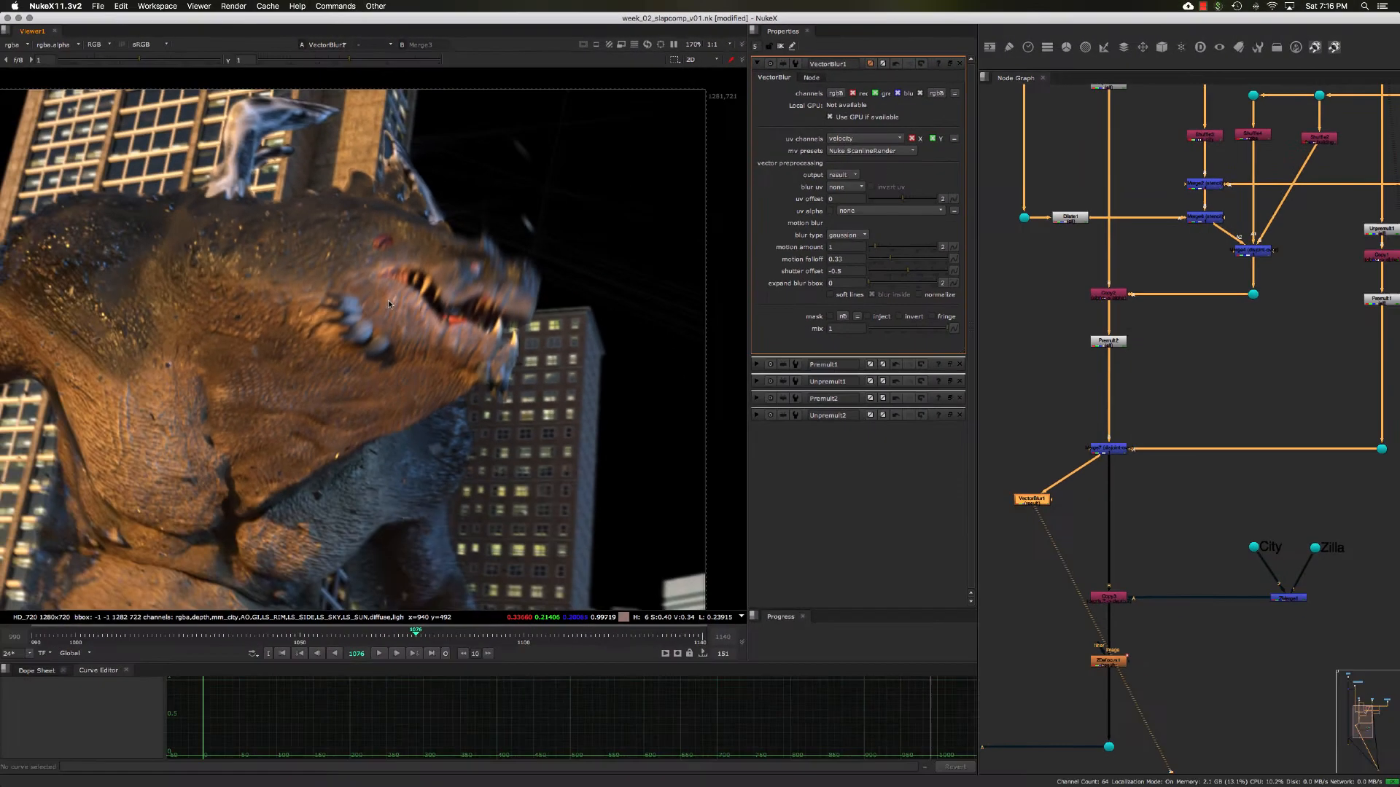
pyautogui.moveTo(282, 510); pyautogui.dragTo(489, 499, button='middle')
pyautogui.moveTo(463, 316); pyautogui.dragTo(522, 293, button='middle')
pyautogui.scroll(-2, 548, 290)
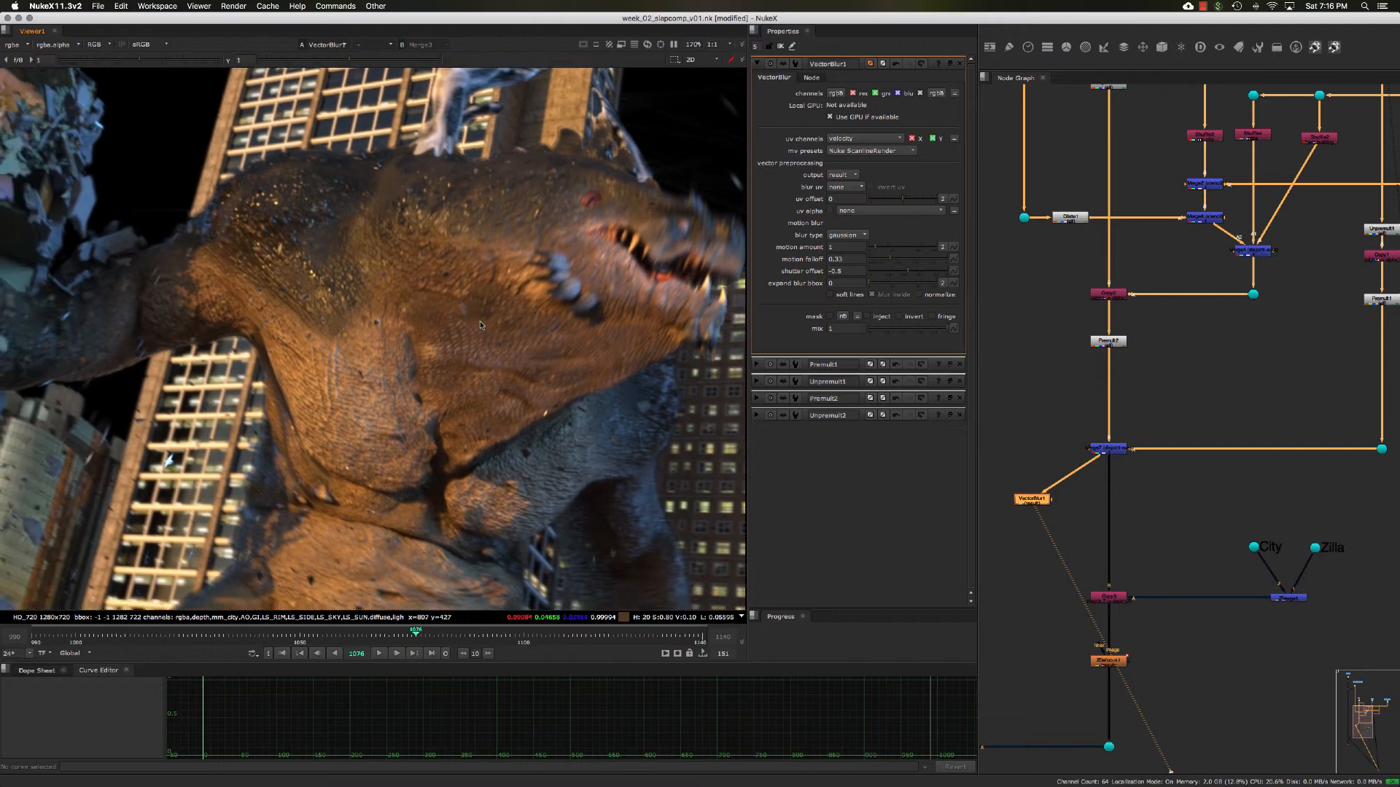
pyautogui.click(916, 295)
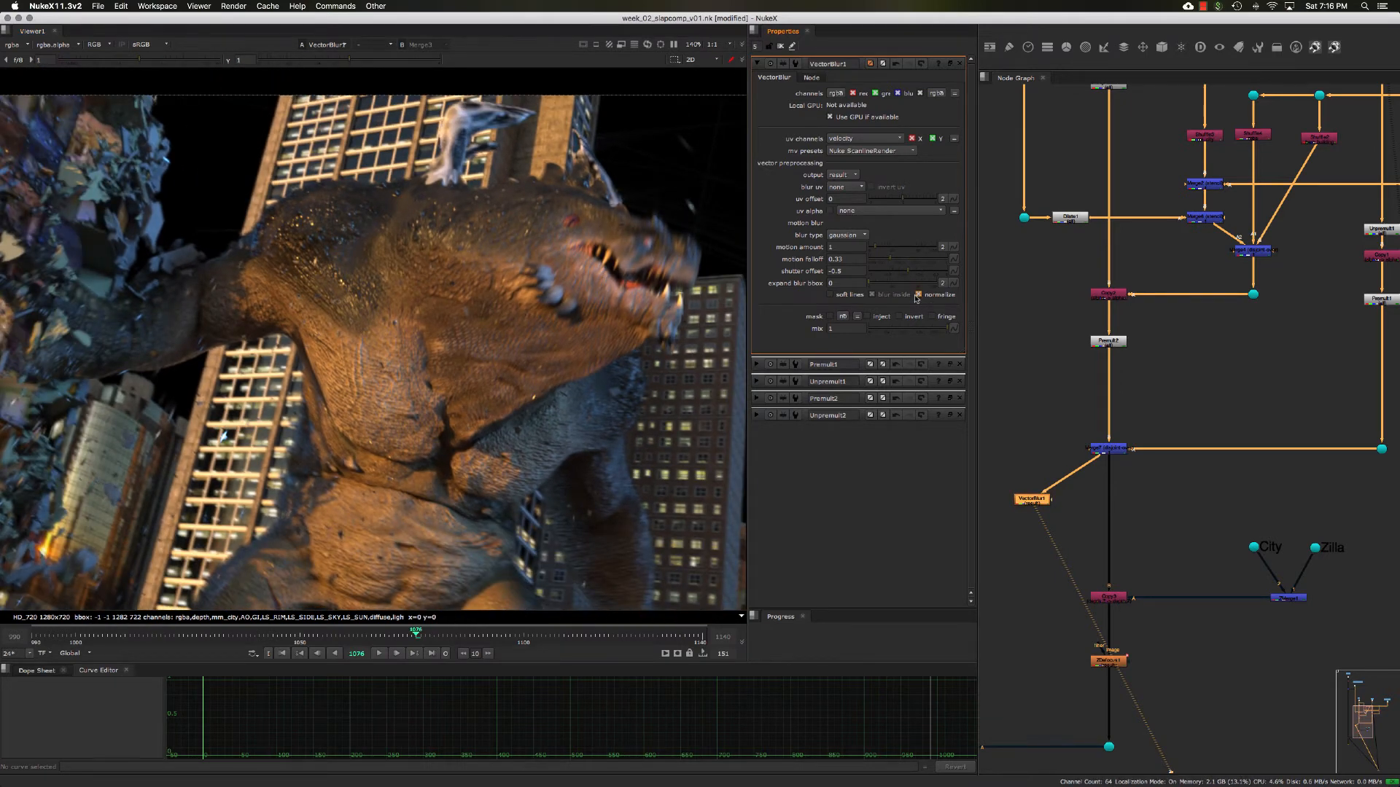
pyautogui.click(917, 295)
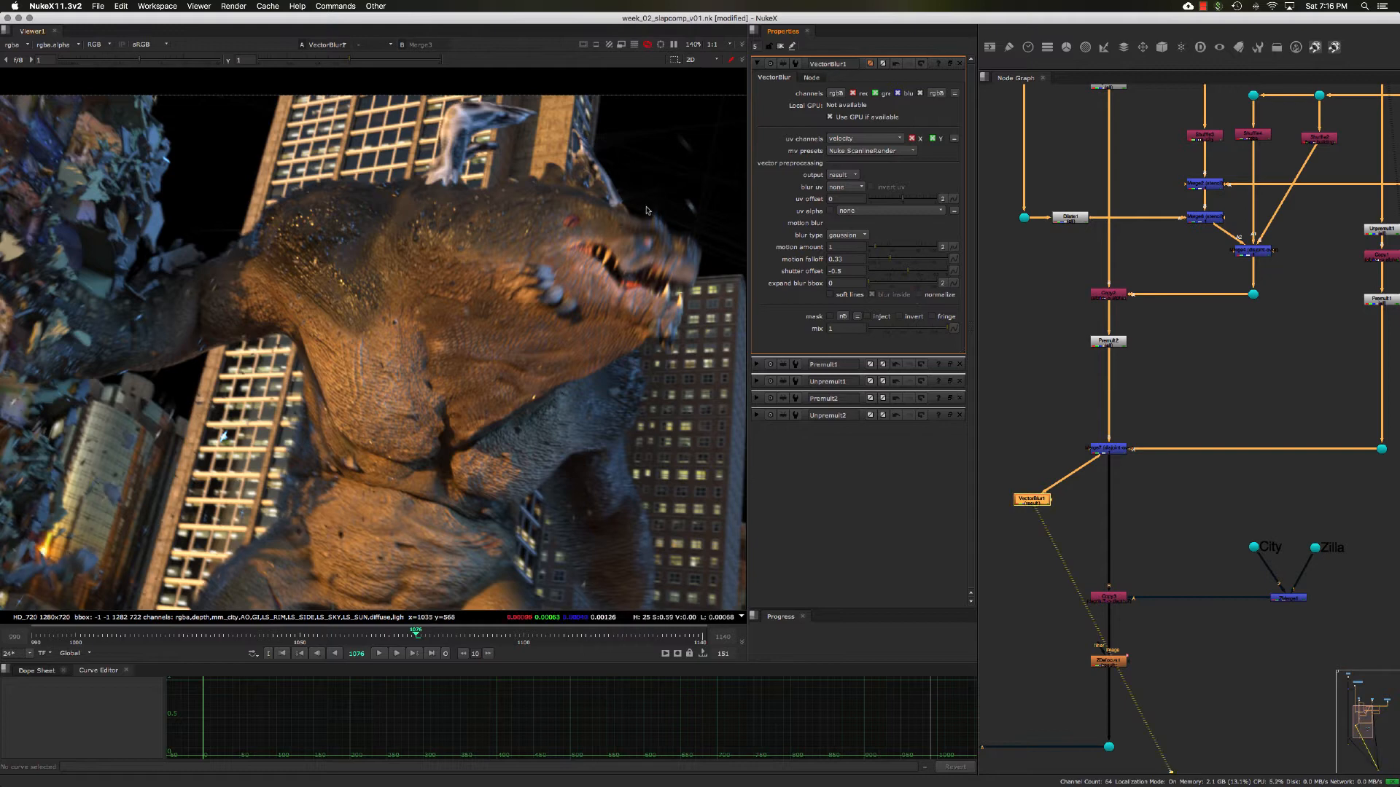
# - Compare the alpha across the frame with VectorBlur1's normalize on and off, leaving normalize disabled
pyautogui.moveTo(552, 267)
pyautogui.mouseDown(button='middle')
pyautogui.moveTo(530, 264)
pyautogui.moveTo(551, 262)
pyautogui.mouseUp(button='middle')
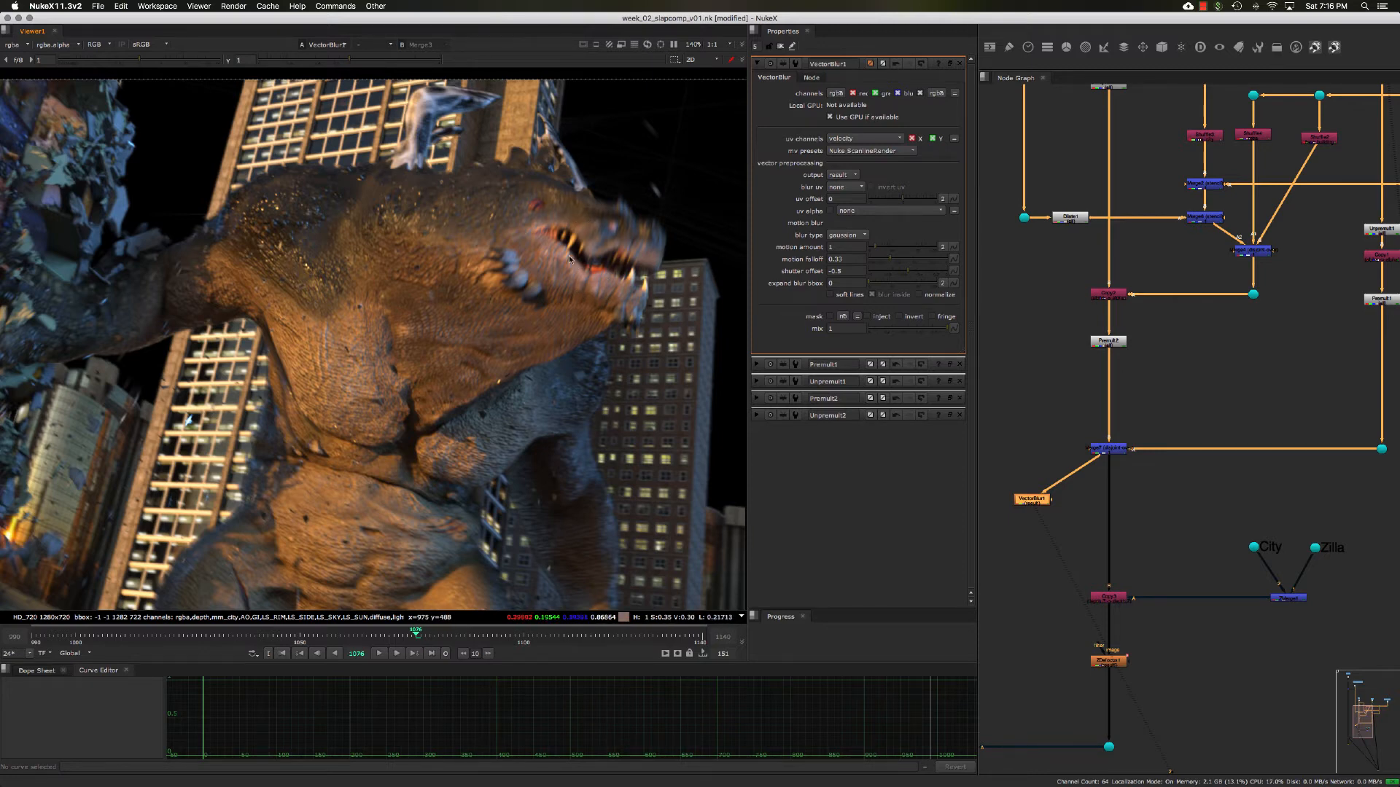
pyautogui.press('a')
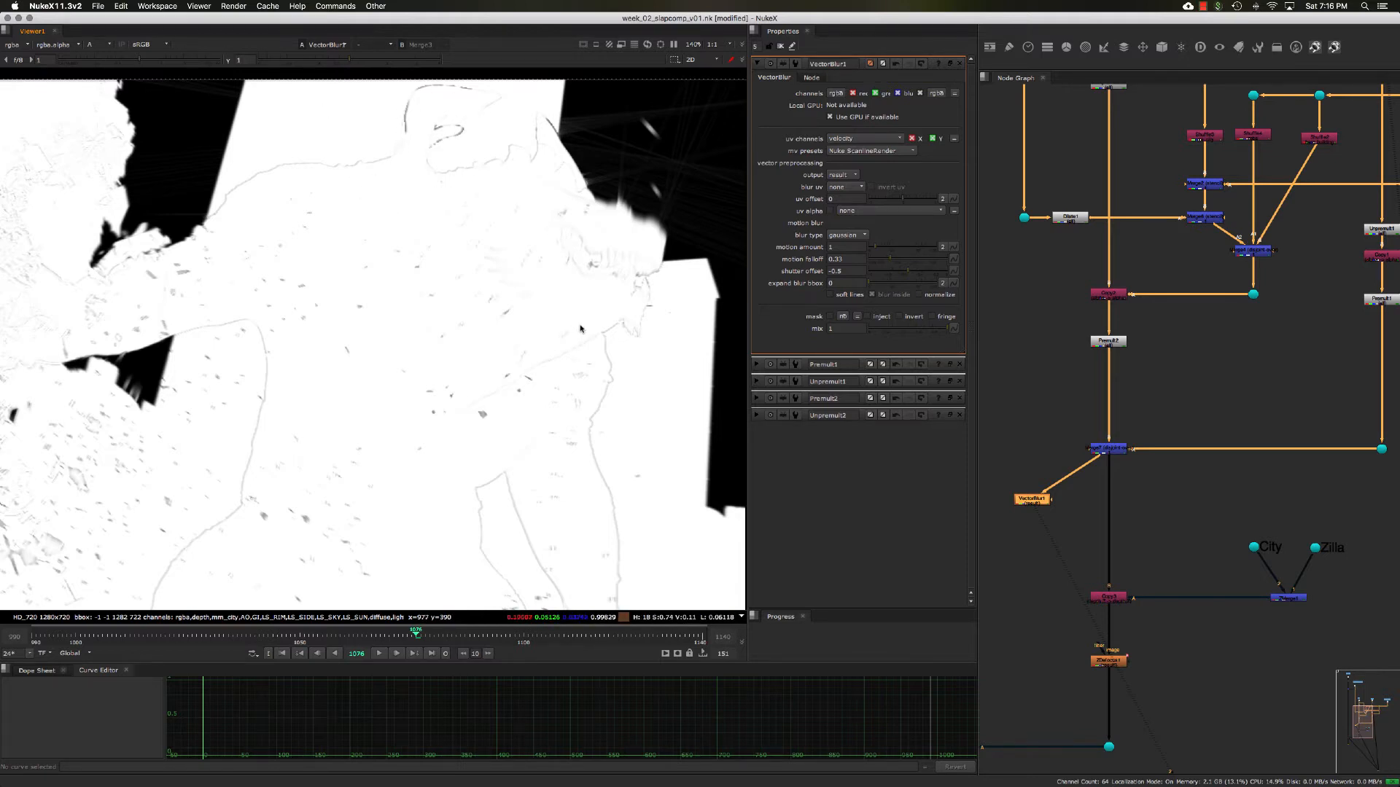
pyautogui.click(918, 295)
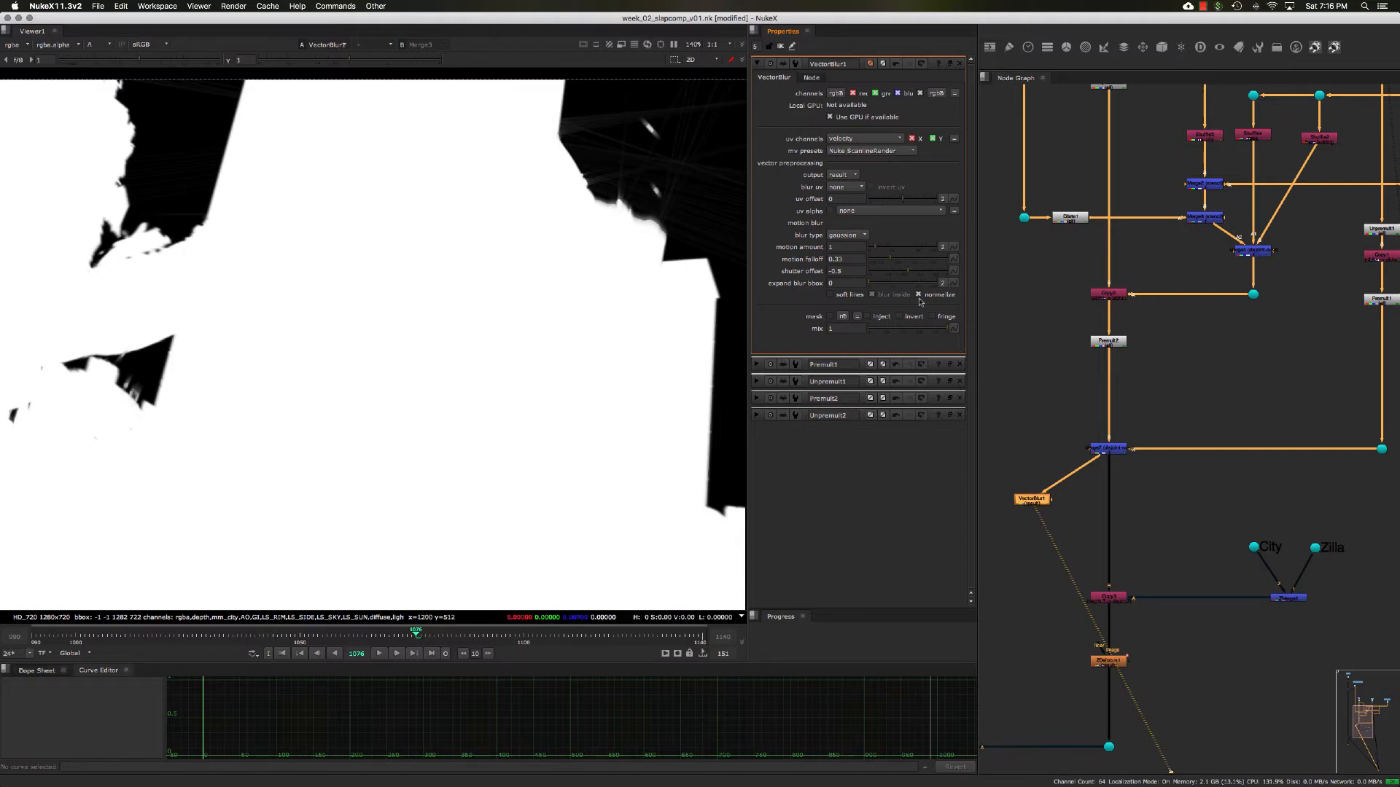
pyautogui.click(918, 295)
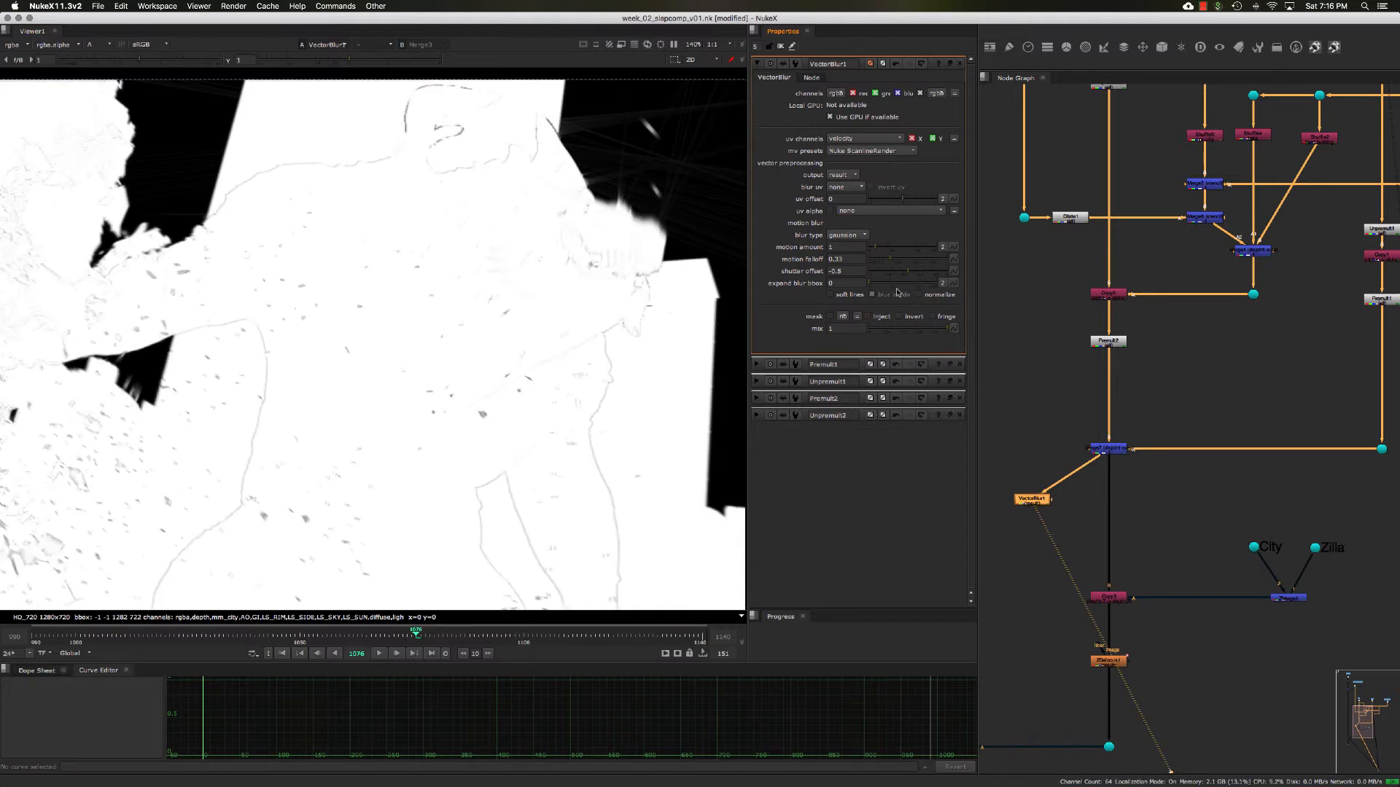
# - Enable soft lines in VectorBlur1 and check its effect on the creature in both color and alpha
pyautogui.click(830, 295)
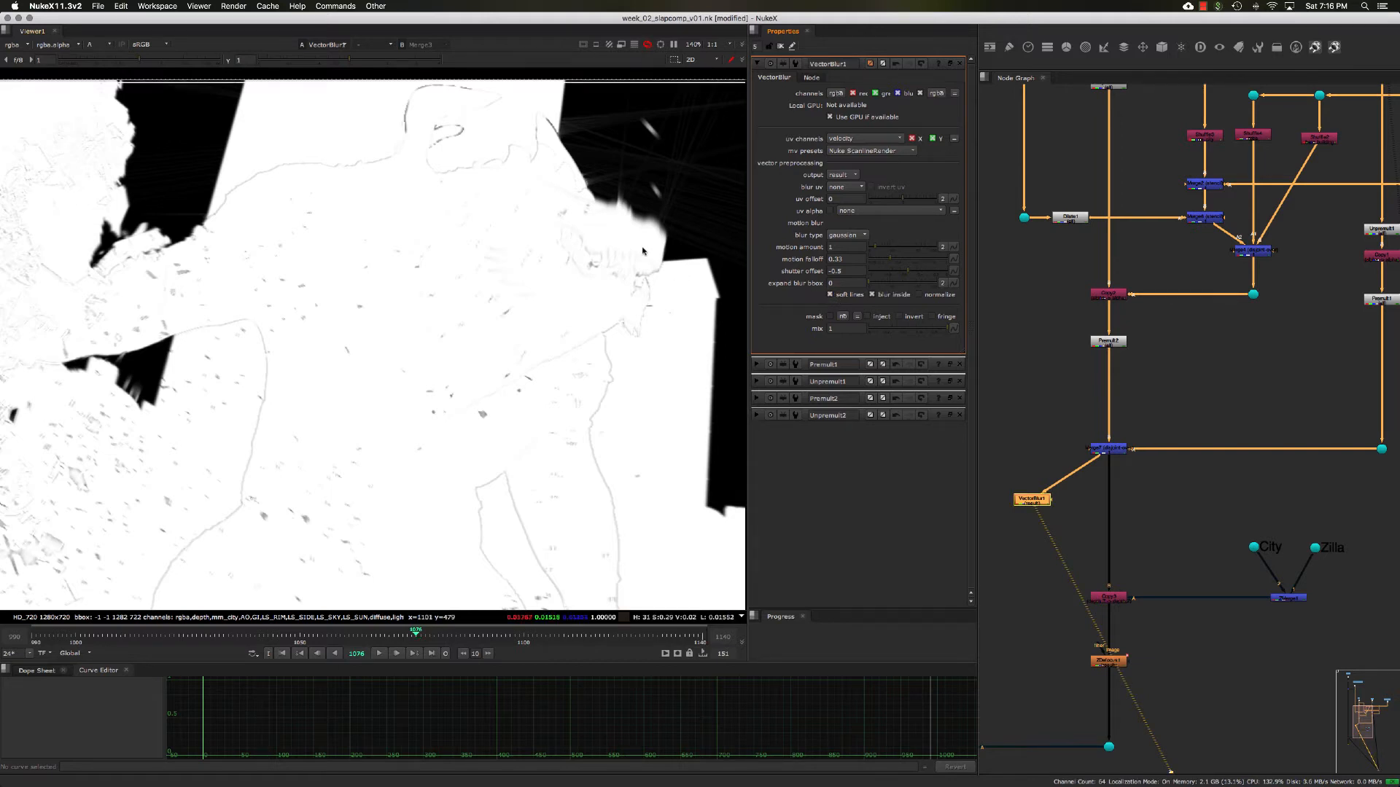
pyautogui.press('a')
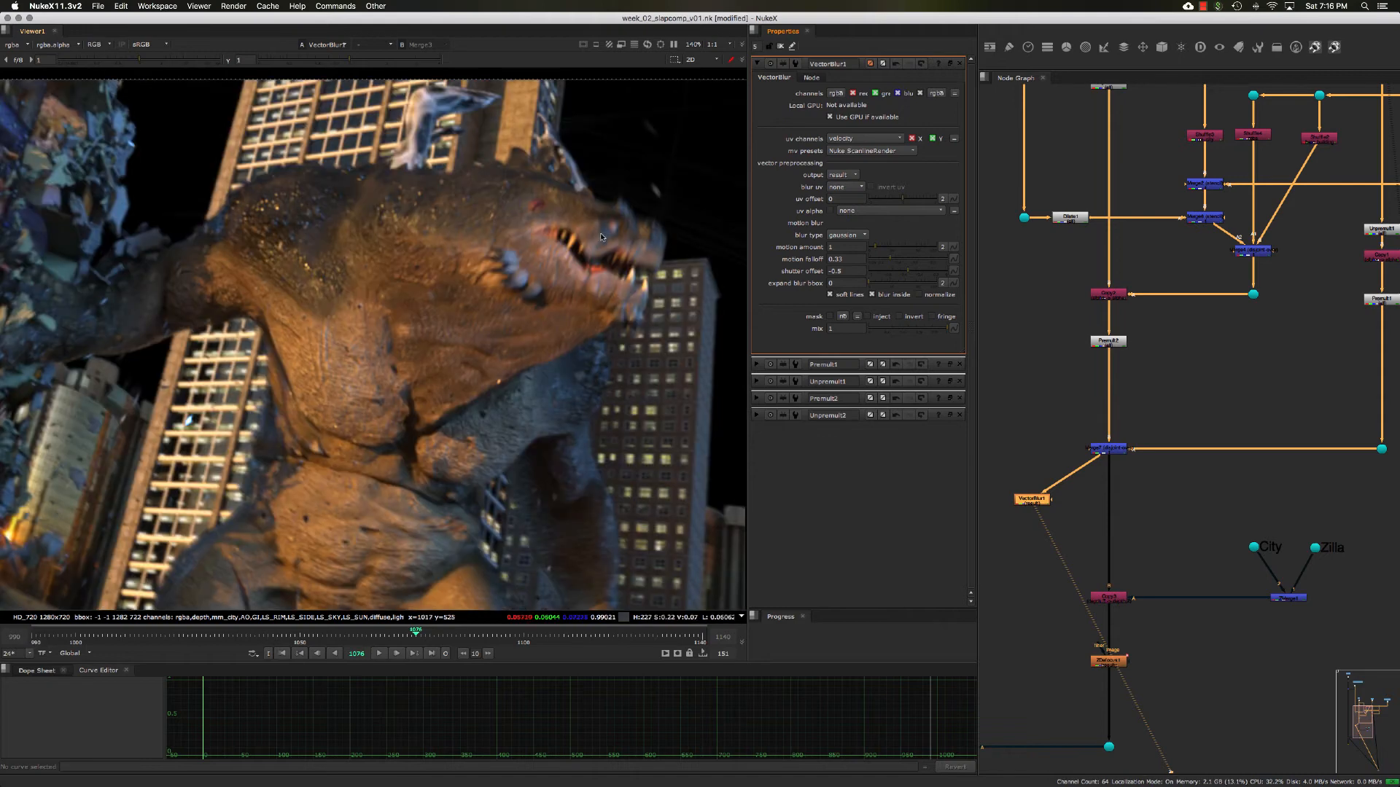
pyautogui.press('a')
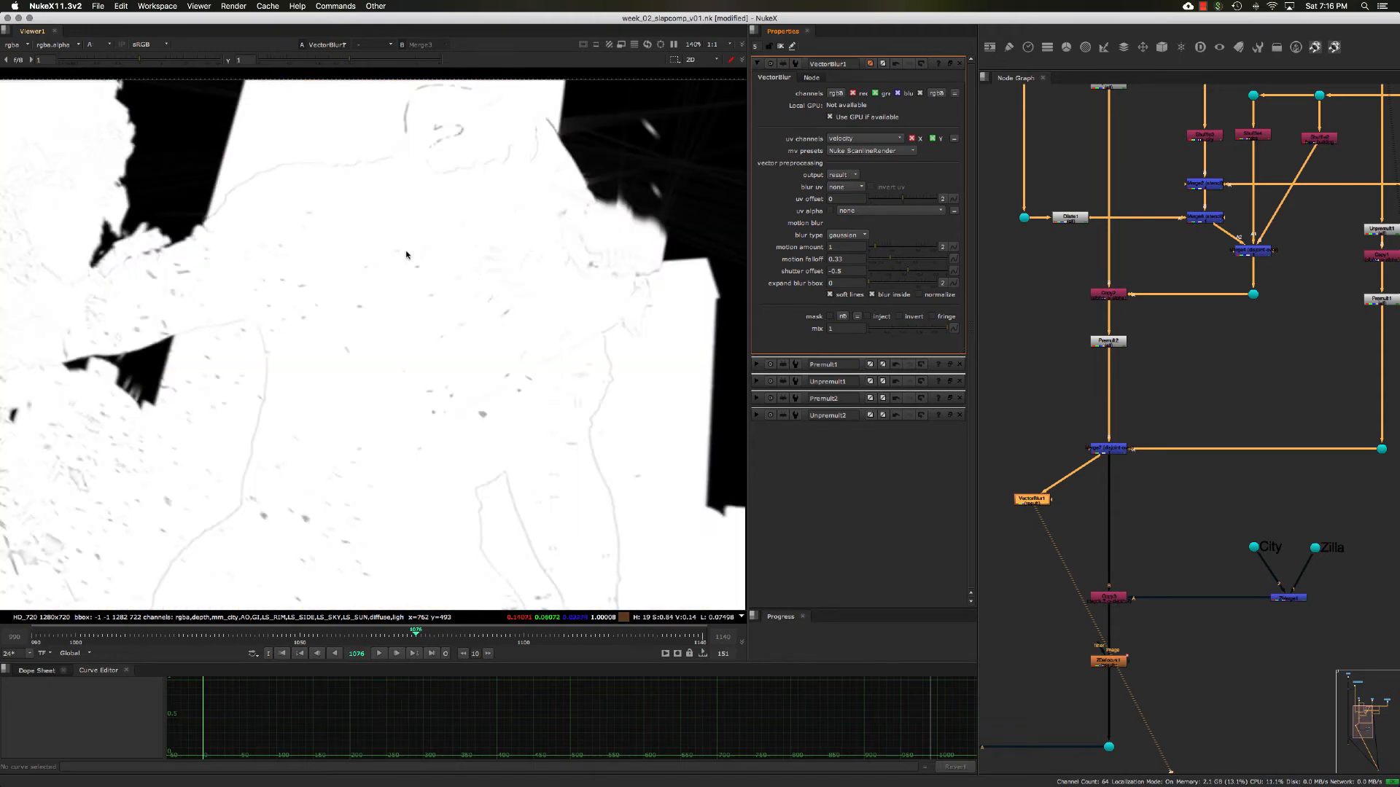
pyautogui.press('a')
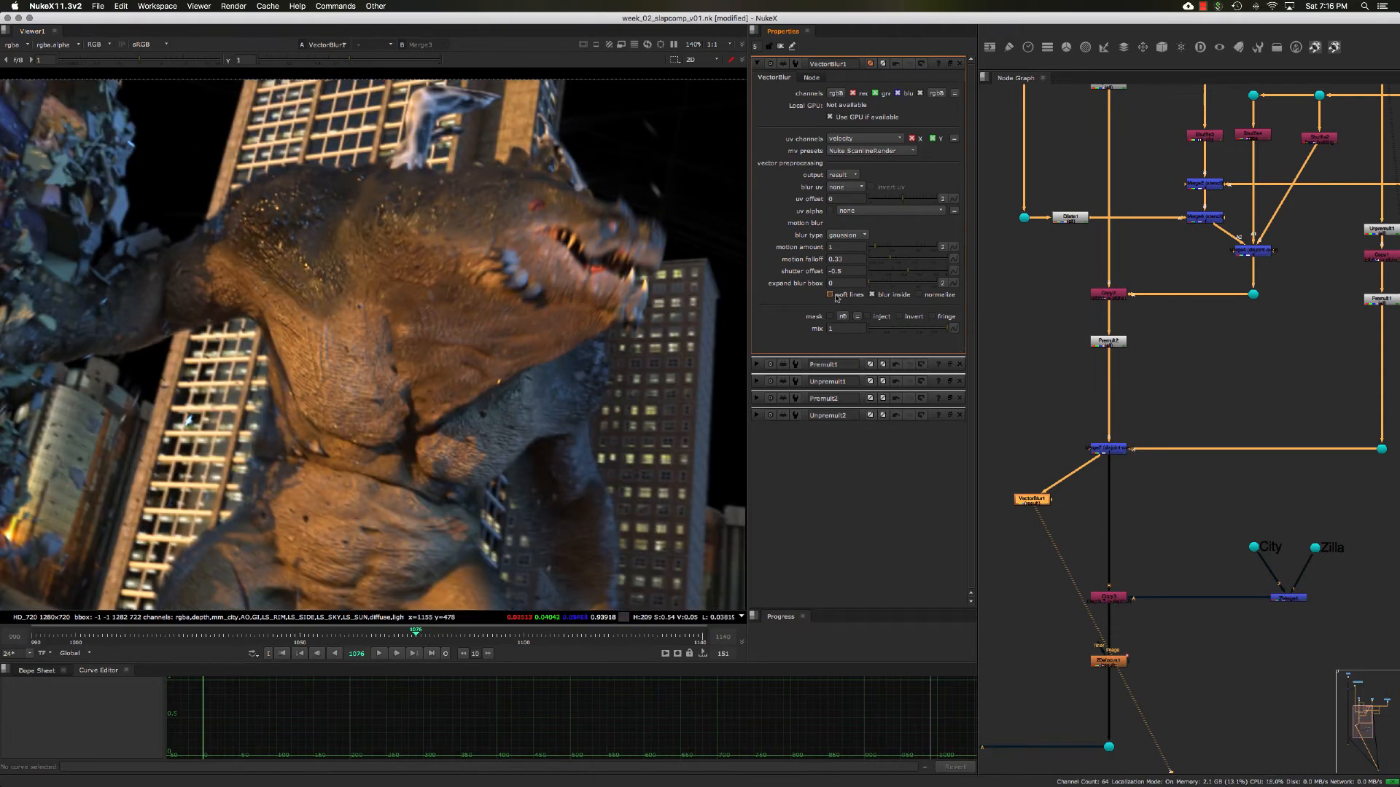
# - Compare the alpha with soft lines off and on, leave soft lines enabled, and return to the color view
pyautogui.click(830, 295)
pyautogui.press('a')
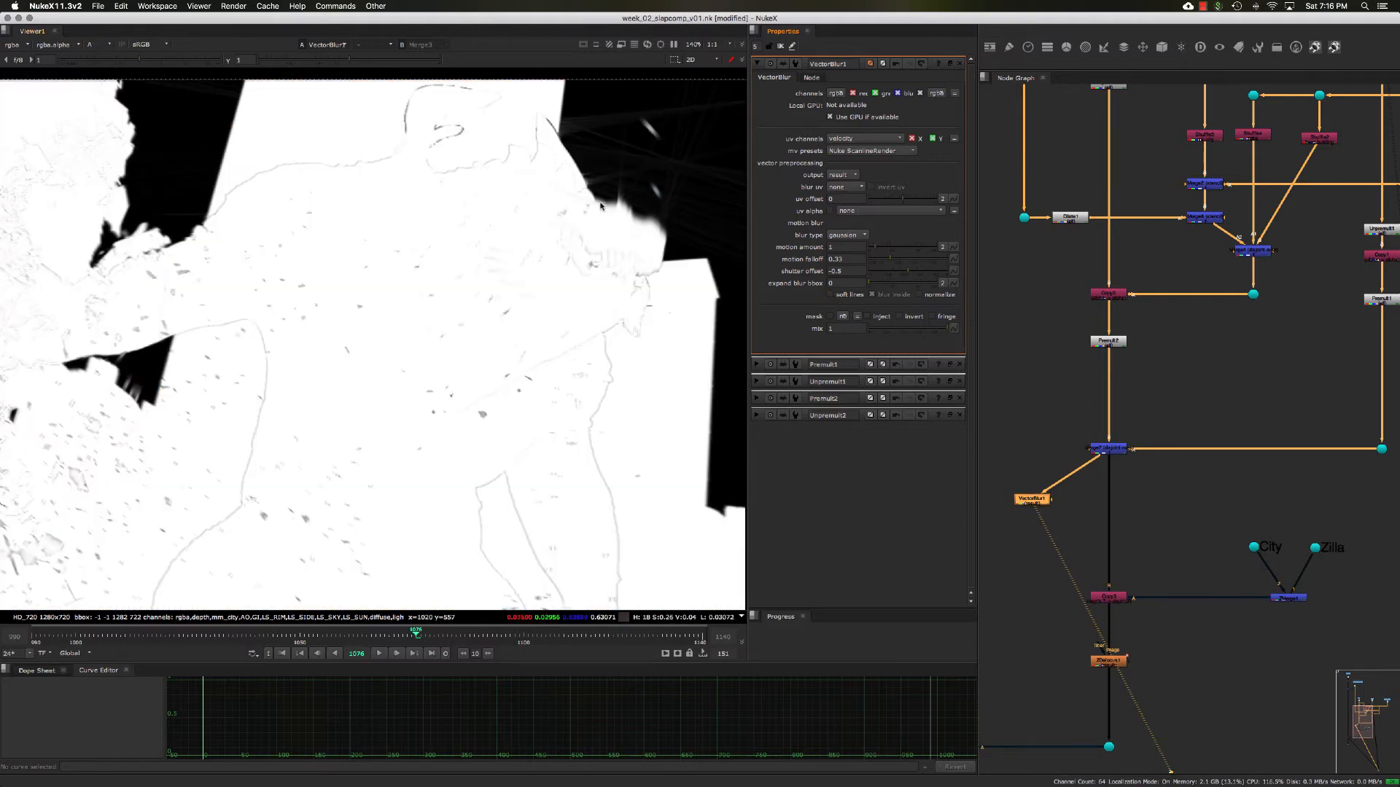
pyautogui.click(830, 294)
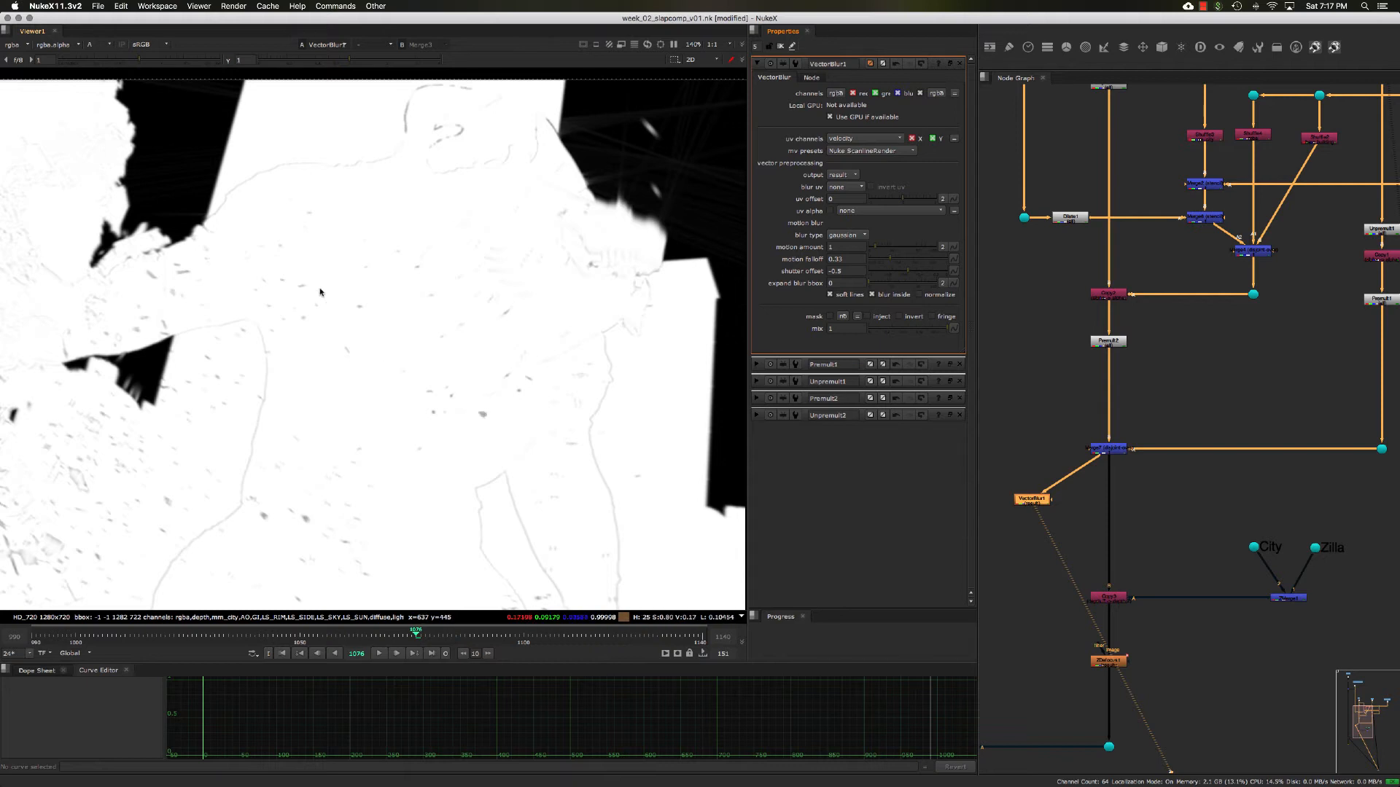
pyautogui.press('a')
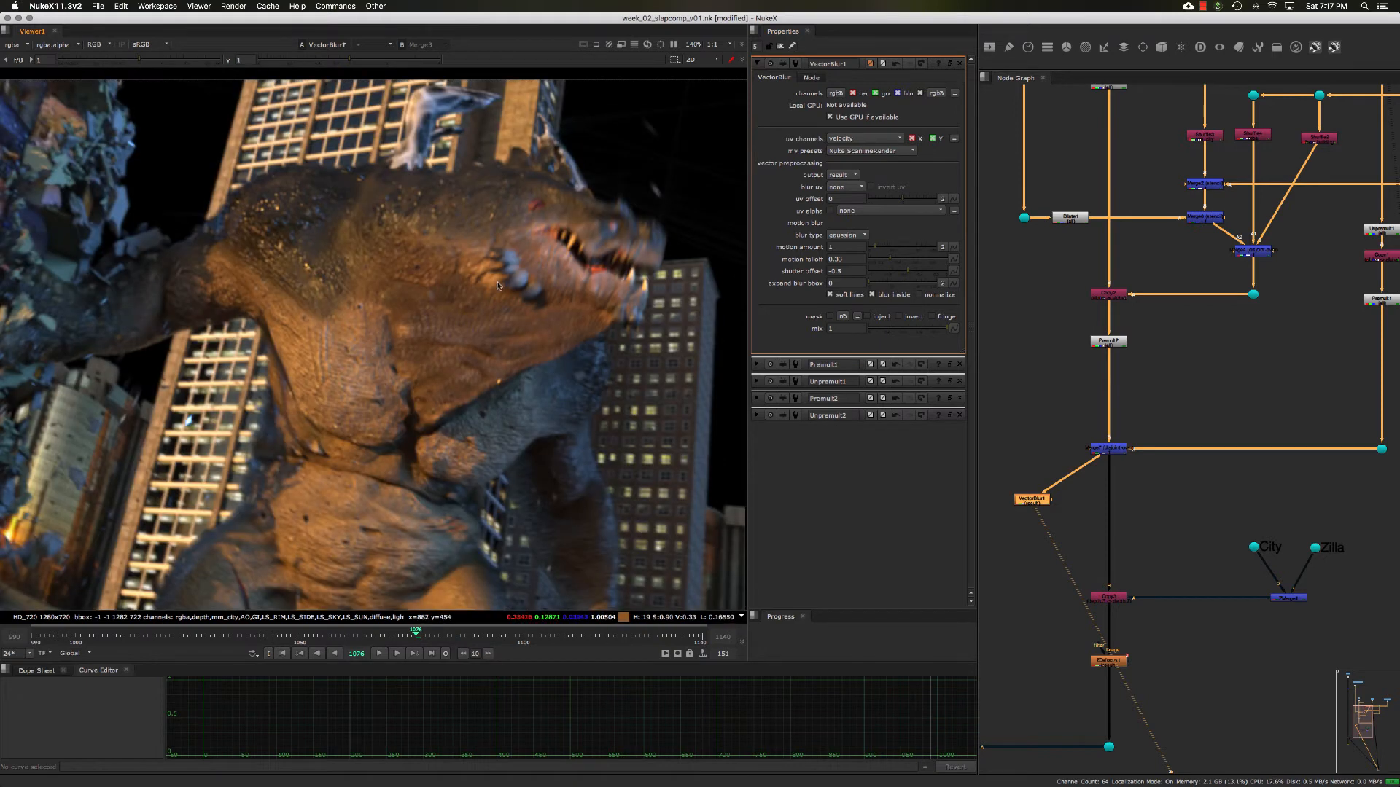
pyautogui.moveTo(498, 286); pyautogui.dragTo(497, 267, button='middle')
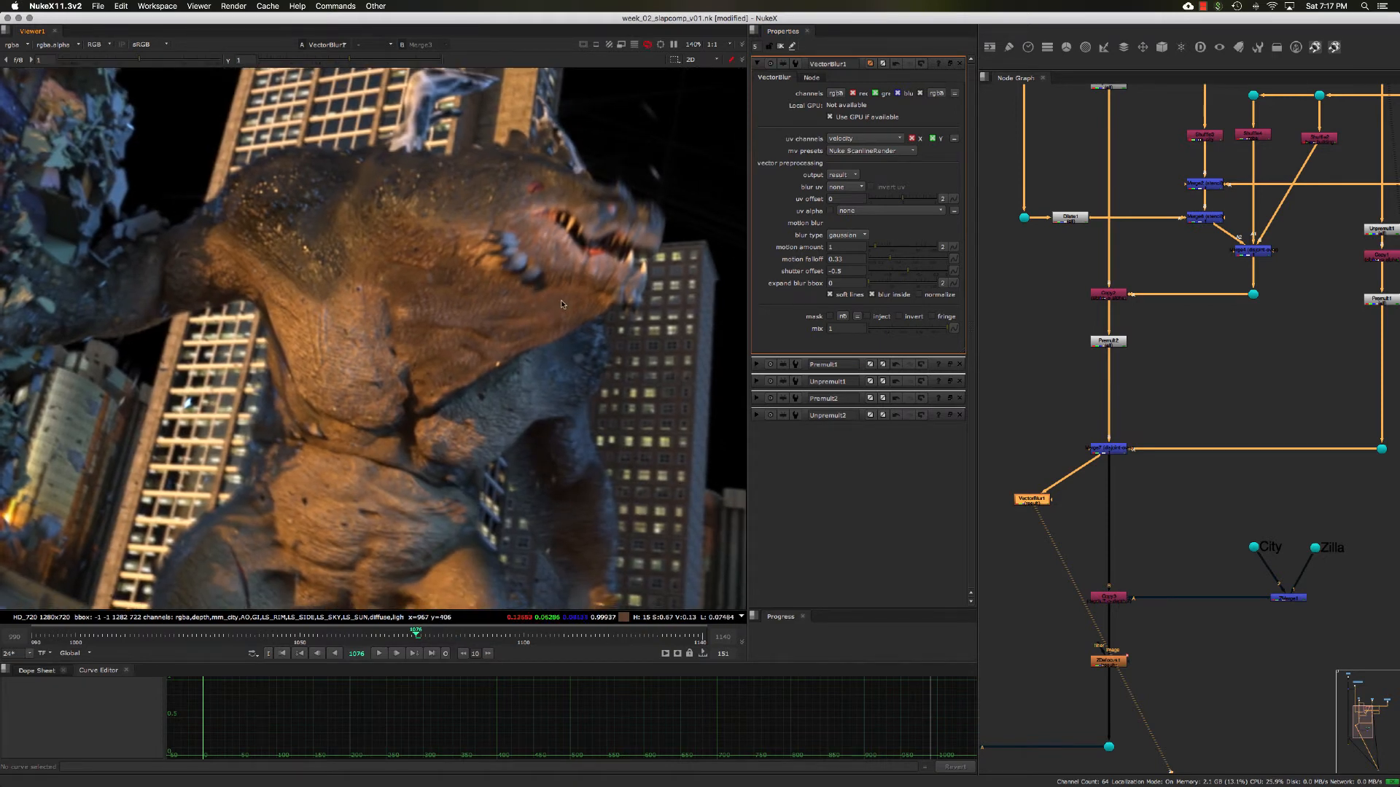
# - Move Premult2 slightly lower in the node graph to make room beneath the Copy node
pyautogui.moveTo(1047, 331); pyautogui.dragTo(1062, 304, button='middle')
pyautogui.doubleClick(1125, 331)
pyautogui.moveTo(1074, 299); pyautogui.dragTo(1185, 361)
pyautogui.moveTo(1185, 328); pyautogui.dragTo(1065, 272)
pyautogui.moveTo(1063, 312); pyautogui.dragTo(1203, 387)
pyautogui.moveTo(1206, 381); pyautogui.dragTo(1063, 378)
pyautogui.moveTo(1071, 351)
pyautogui.mouseDown(button='middle')
pyautogui.moveTo(1074, 362)
pyautogui.moveTo(1084, 344)
pyautogui.moveTo(1061, 348)
pyautogui.mouseUp(button='middle')
pyautogui.moveTo(1109, 348); pyautogui.dragTo(1109, 357)
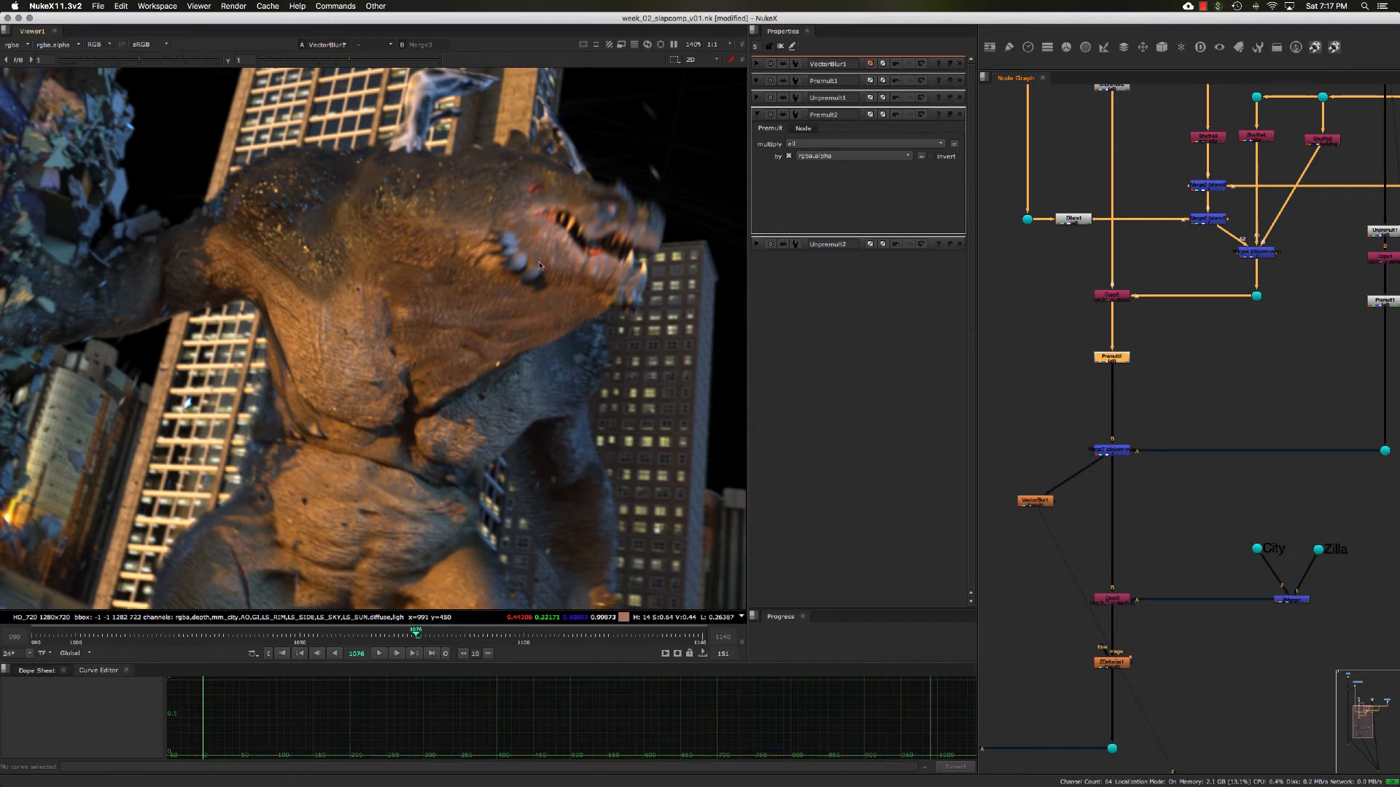
# - Display the alpha and add a Clamp node fed by the Copy node above Premult2
pyautogui.press('a')
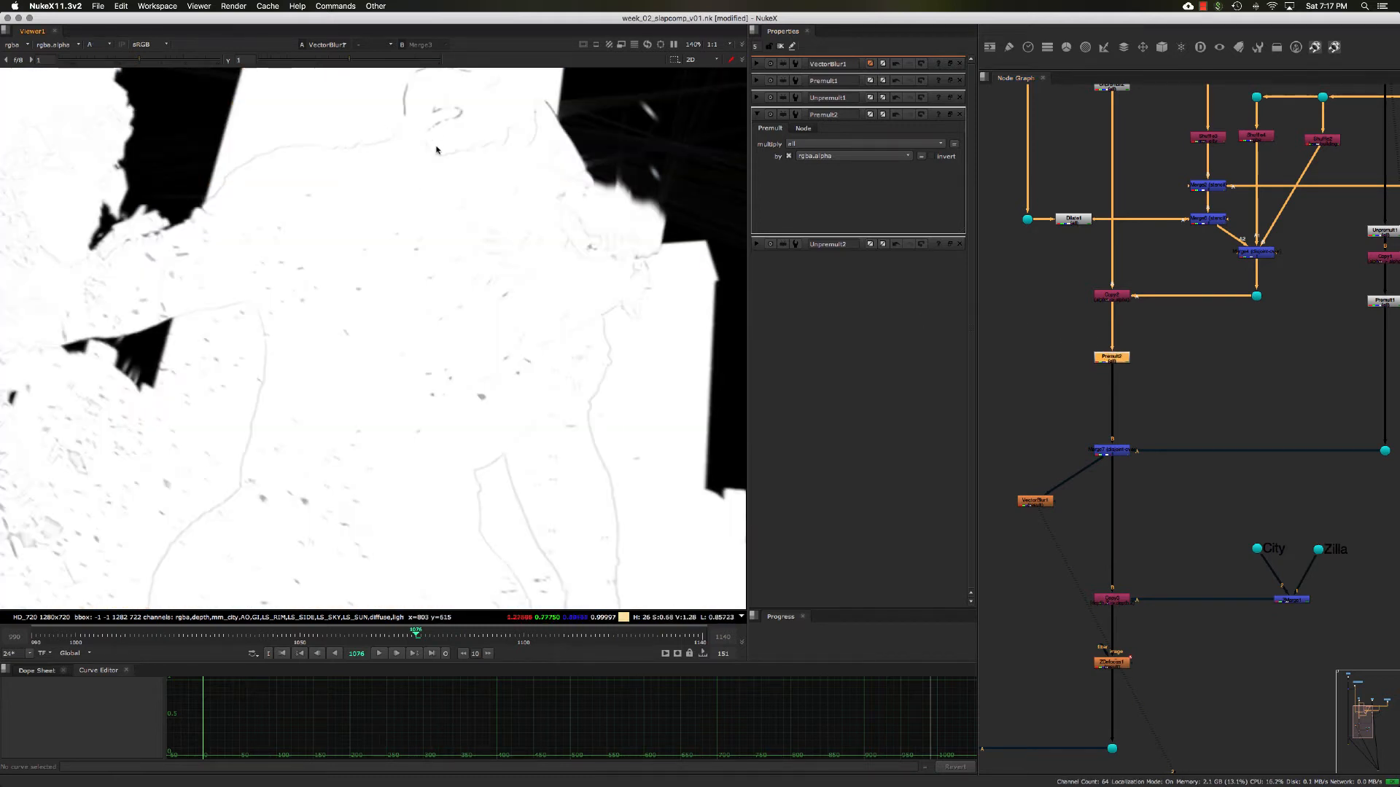
pyautogui.click(1058, 343)
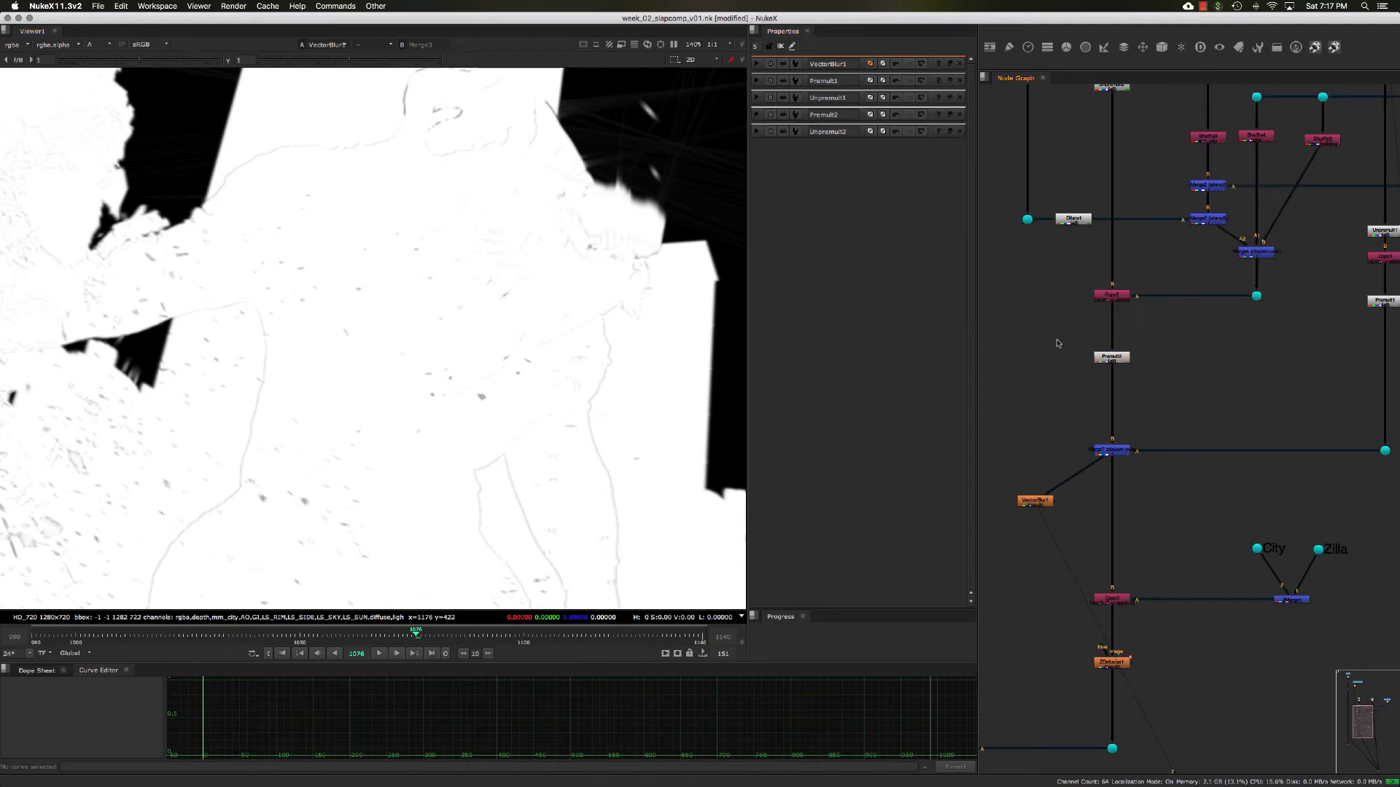
pyautogui.press('Tab')
pyautogui.write('c')
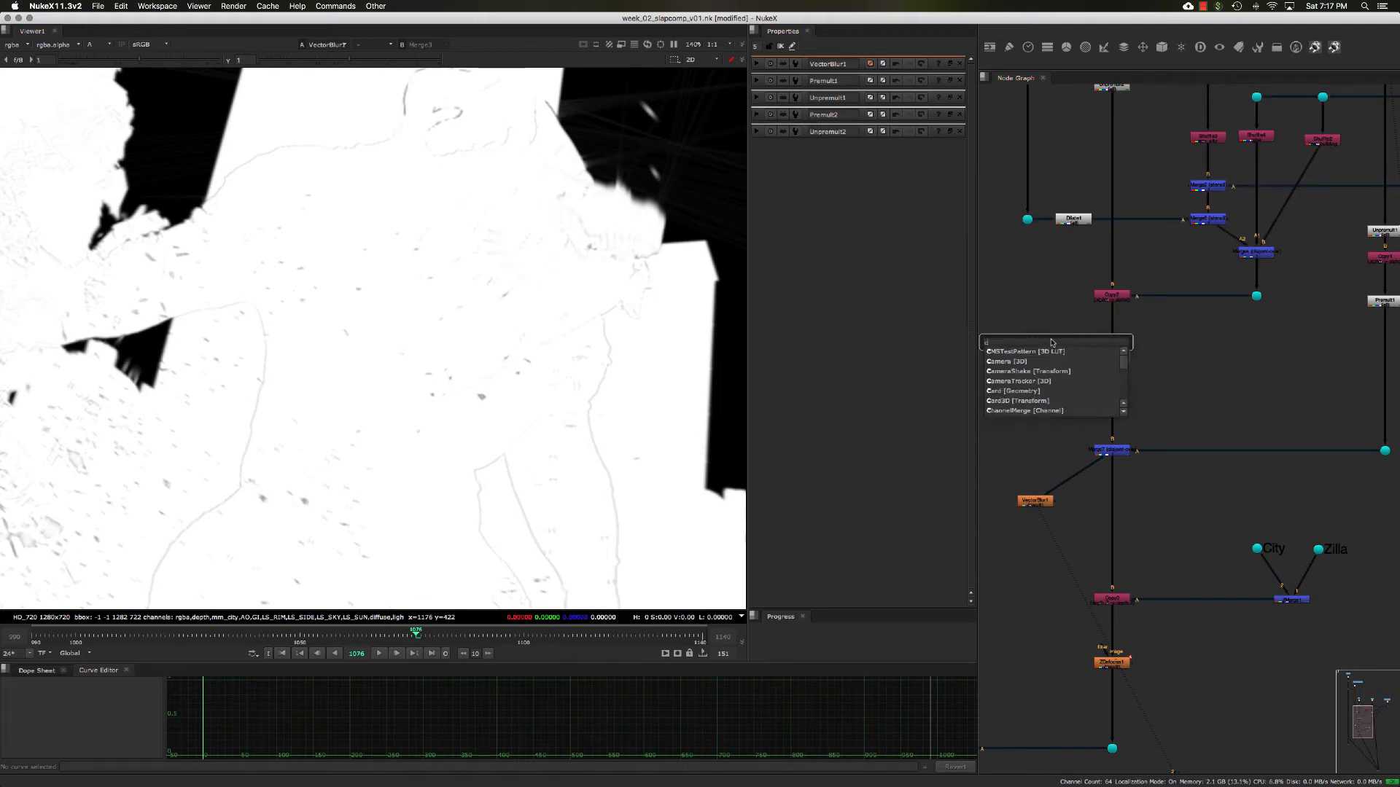
pyautogui.write('le')
pyautogui.press('Return')
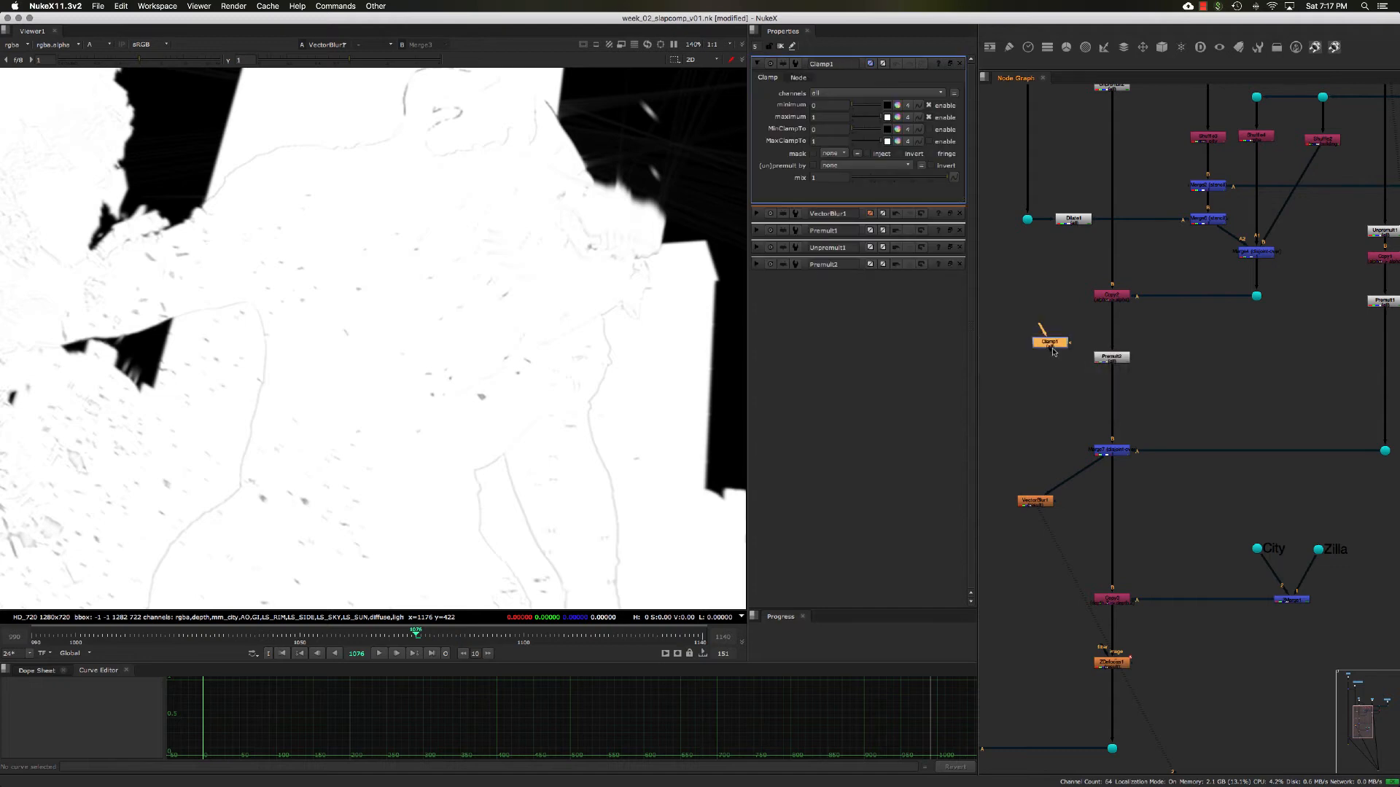
pyautogui.moveTo(1053, 329)
pyautogui.mouseDown()
pyautogui.moveTo(1112, 295)
pyautogui.moveTo(1057, 335)
pyautogui.mouseUp()
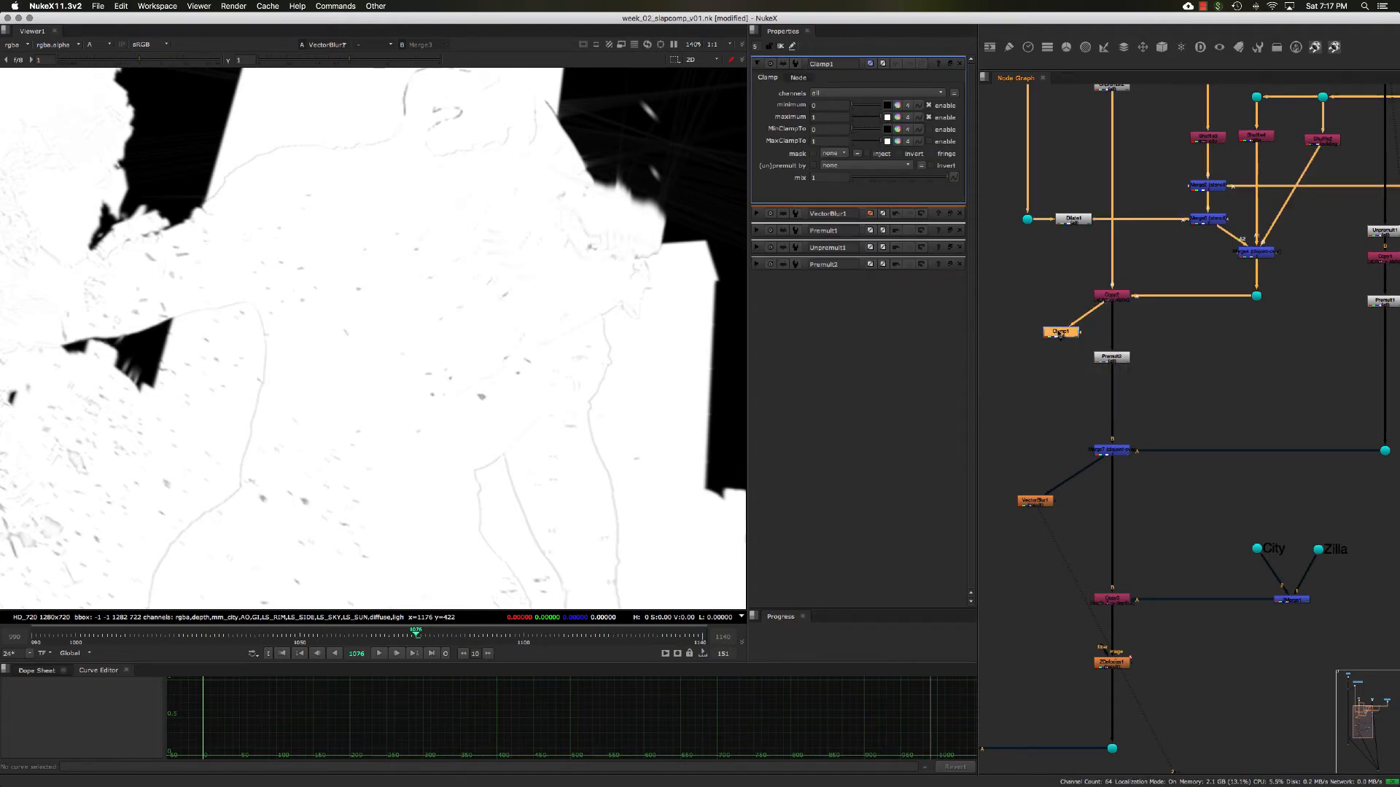
# - Set Clamp1 to affect only the velocity channels and insert it between the Copy node and Premult2
pyautogui.click(816, 93)
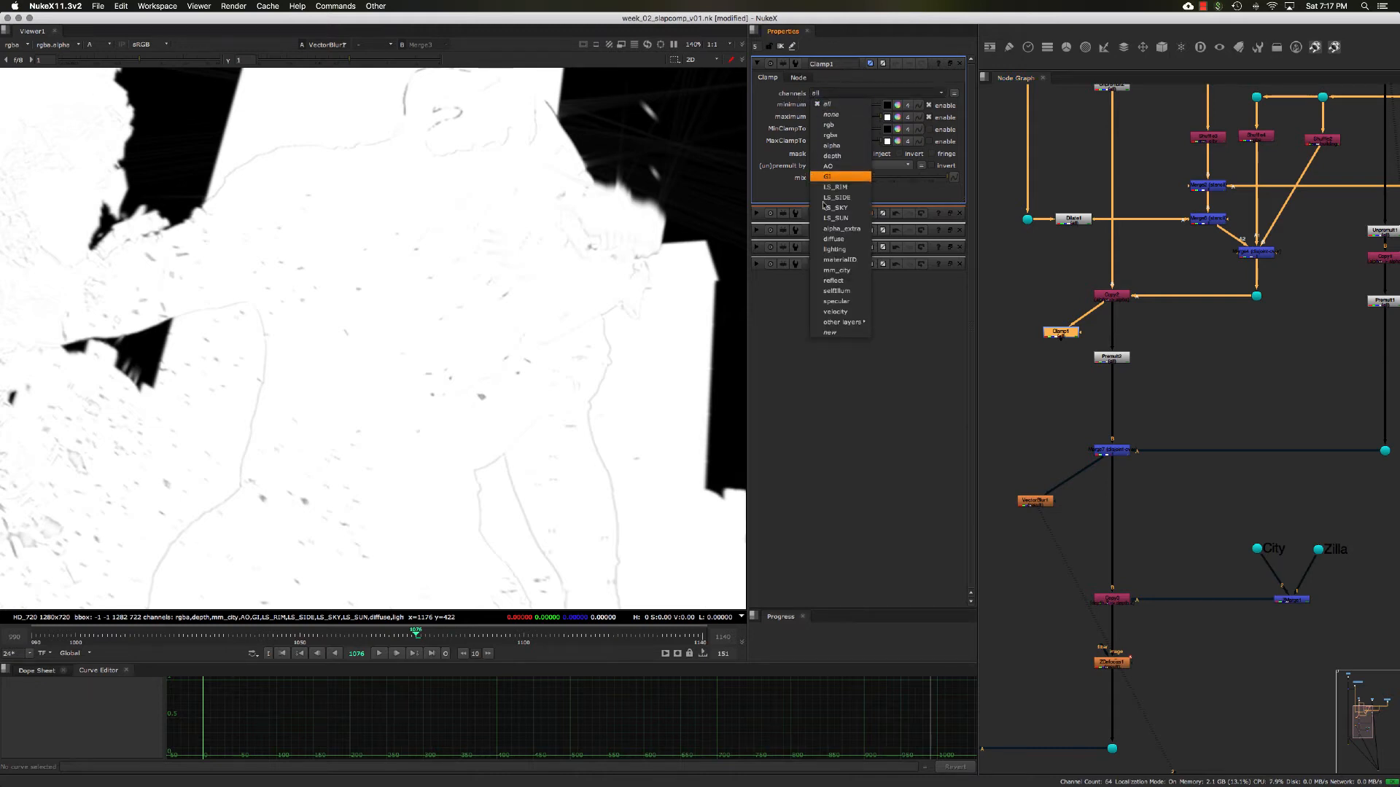
pyautogui.click(837, 312)
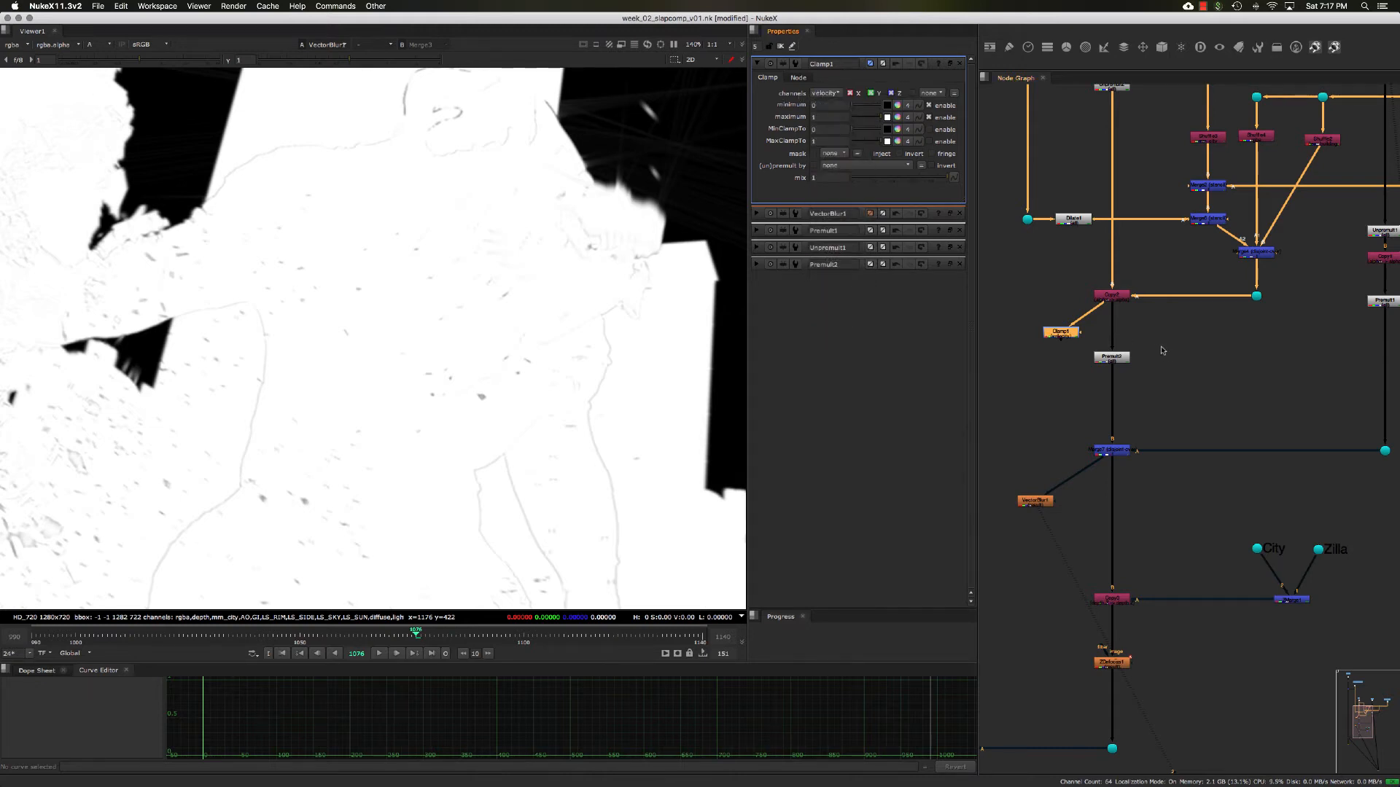
pyautogui.click(1064, 342)
pyautogui.moveTo(1111, 349)
pyautogui.mouseDown()
pyautogui.moveTo(1063, 336)
pyautogui.moveTo(1109, 334)
pyautogui.mouseUp()
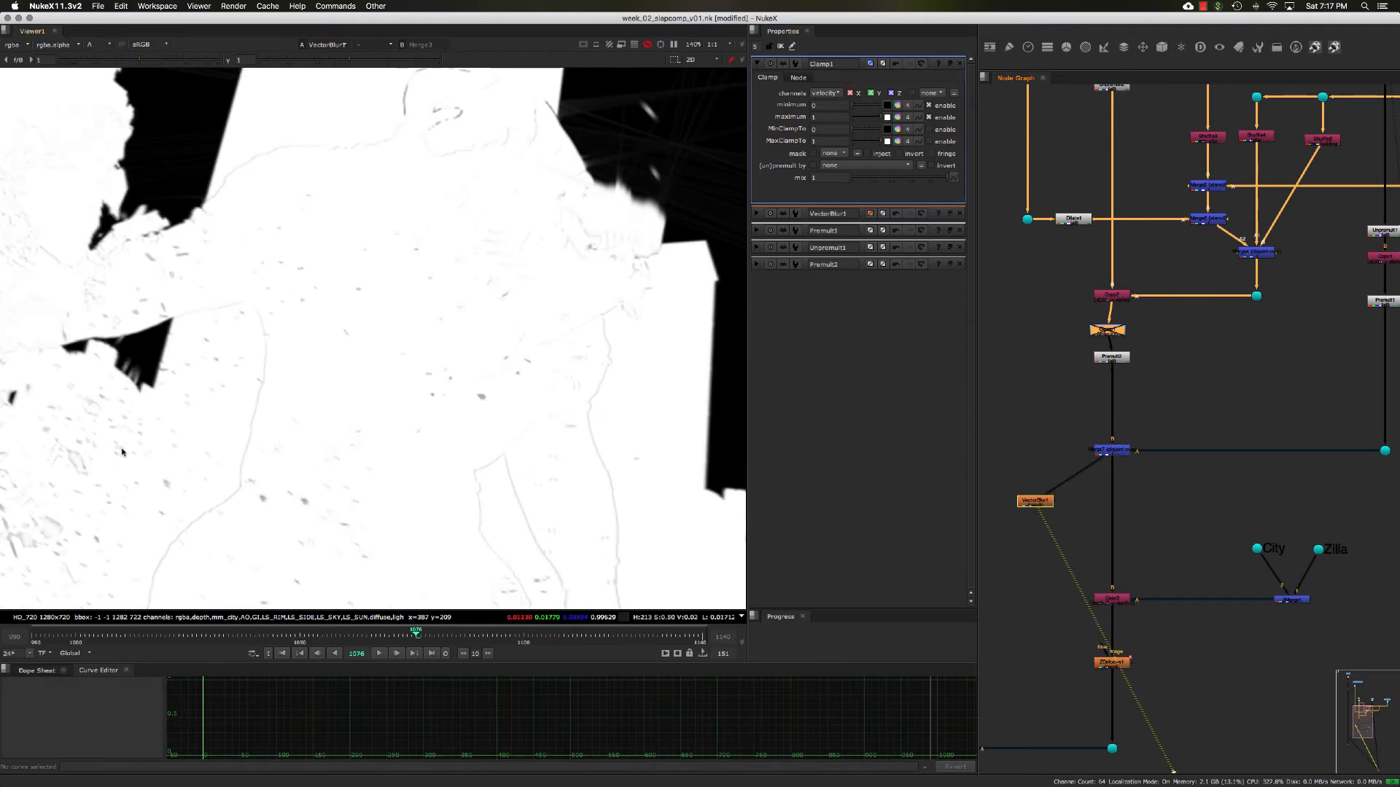
# - Toggle Clamp1 to compare its effect on the blurred alpha, leave it enabled, and align it above Premult2
pyautogui.press('d')
pyautogui.press('d')
pyautogui.press('d')
pyautogui.press('d')
pyautogui.press('d')
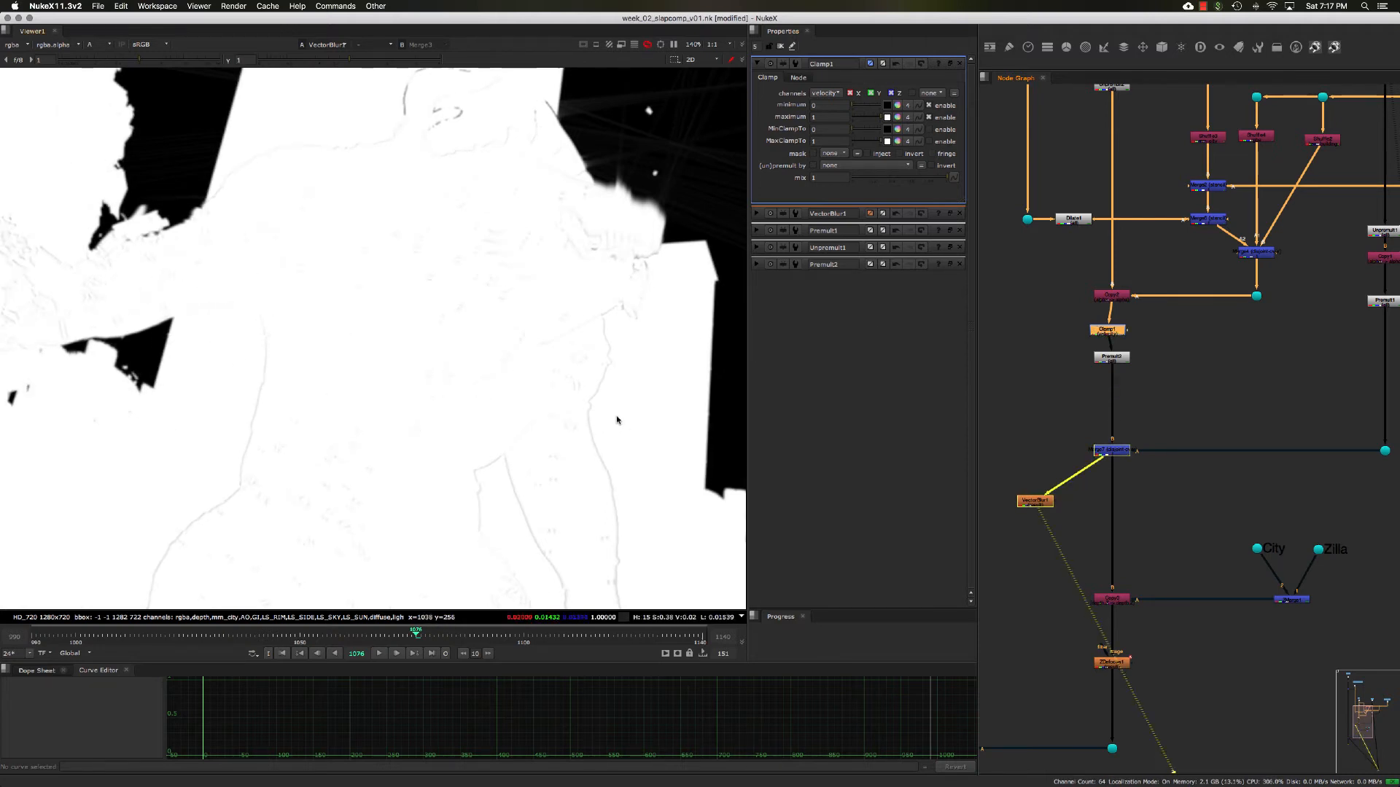
pyautogui.moveTo(1111, 332); pyautogui.dragTo(1116, 329)
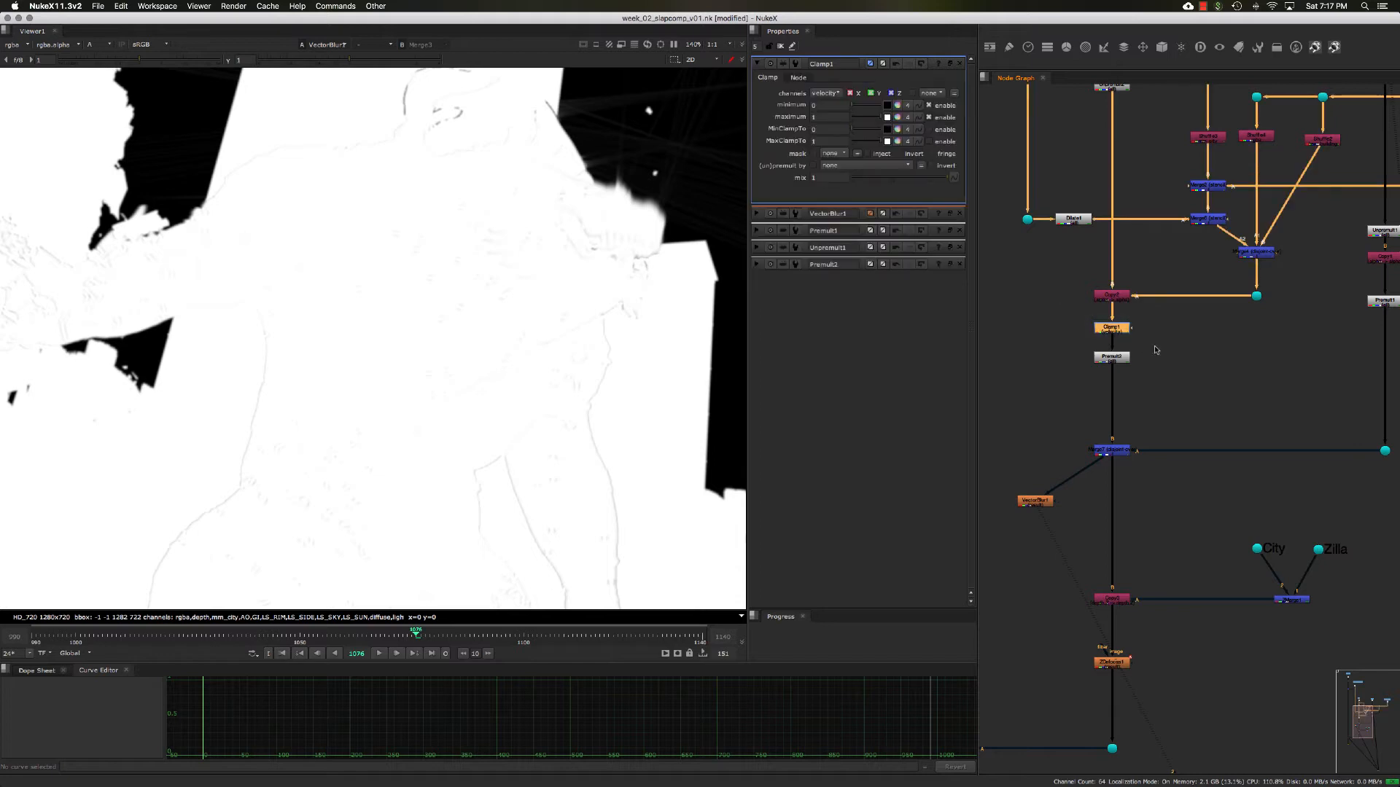
# - Paste a copy of the velocity Clamp between the Copy node and Premult1, space it evenly, and return to the color view
pyautogui.moveTo(1282, 401); pyautogui.dragTo(1206, 396, button='middle')
pyautogui.click(1206, 397)
pyautogui.press('super+v')
pyautogui.moveTo(1206, 399); pyautogui.dragTo(1307, 275)
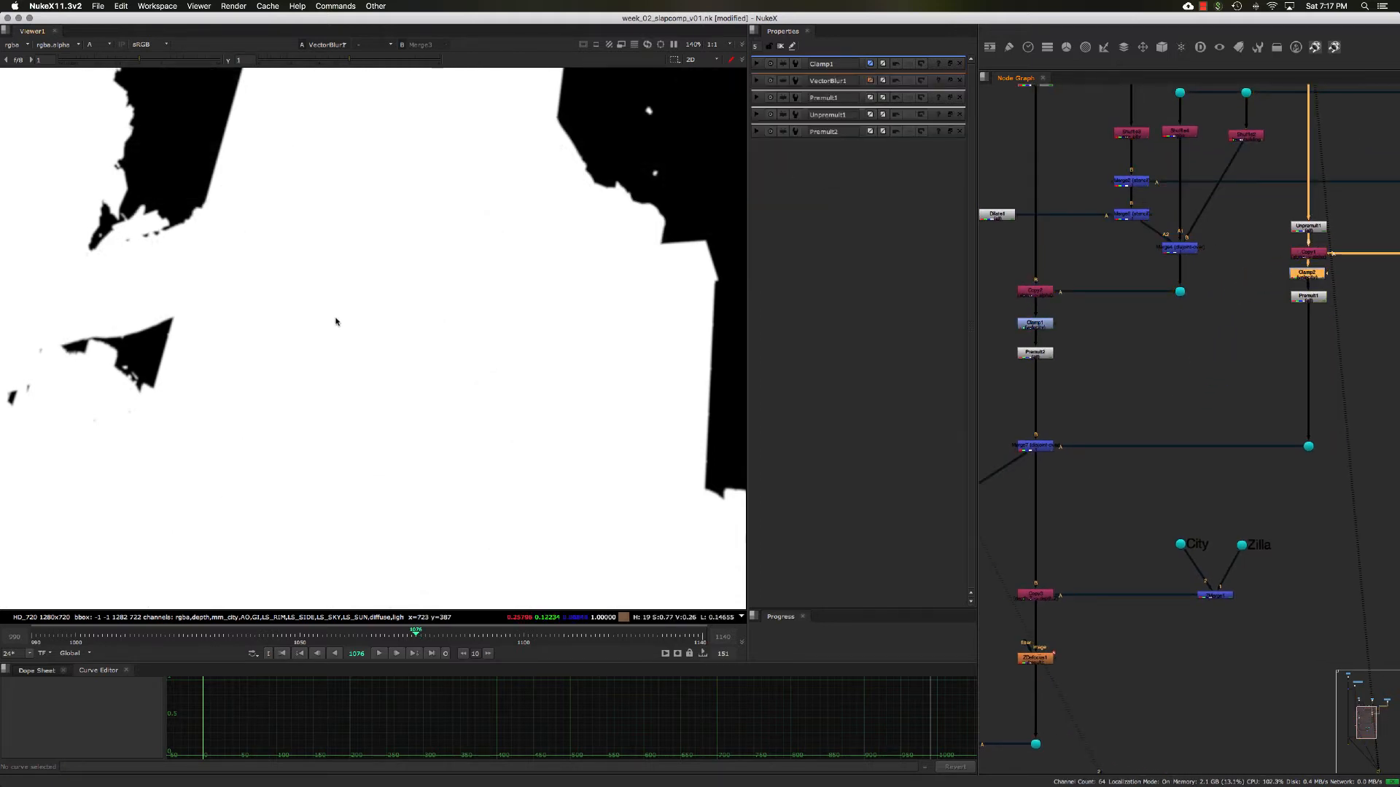
pyautogui.press('a')
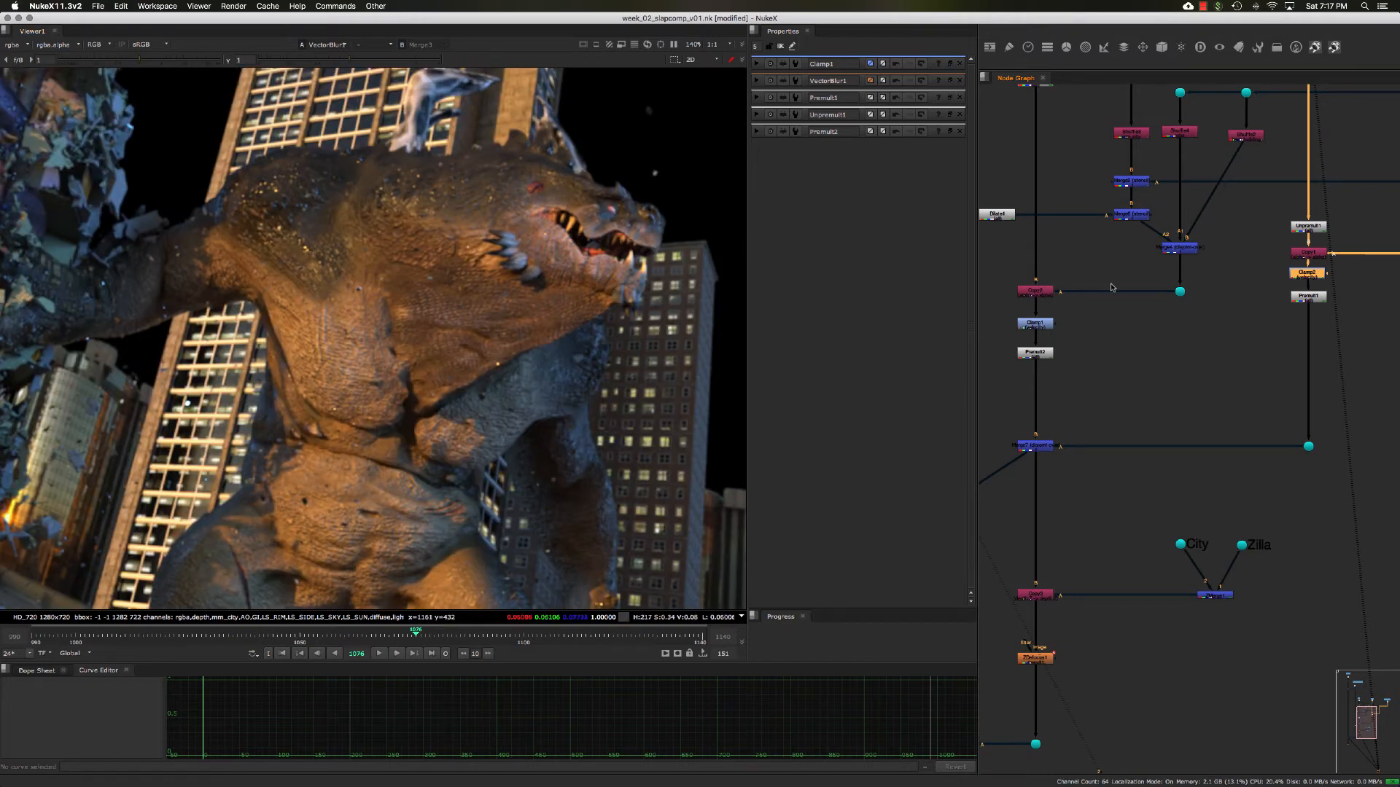
pyautogui.moveTo(1314, 298); pyautogui.dragTo(1311, 281)
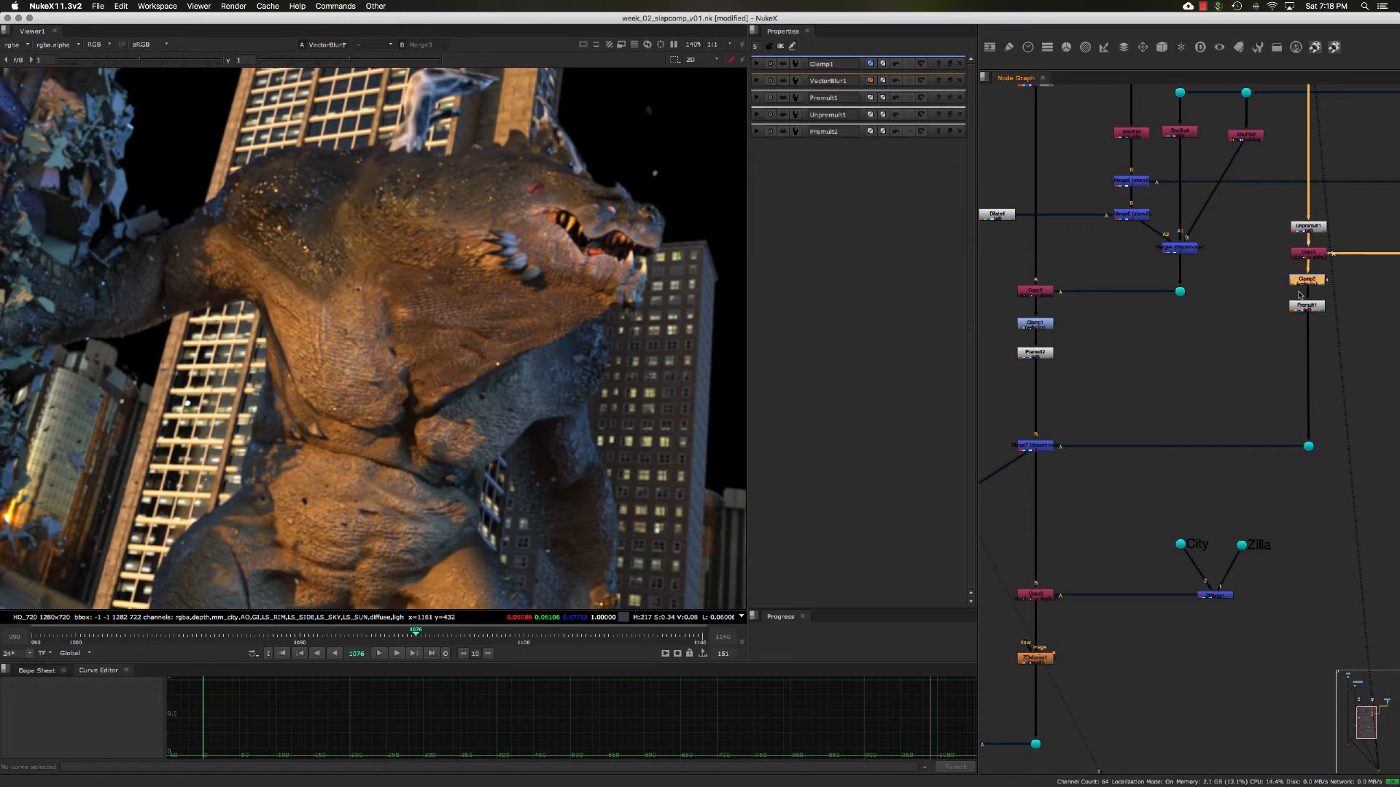
# - Review VectorBlur1's settings, then open Clamp1's settings and its maximum value for editing
pyautogui.moveTo(1181, 345); pyautogui.dragTo(1226, 318, button='middle')
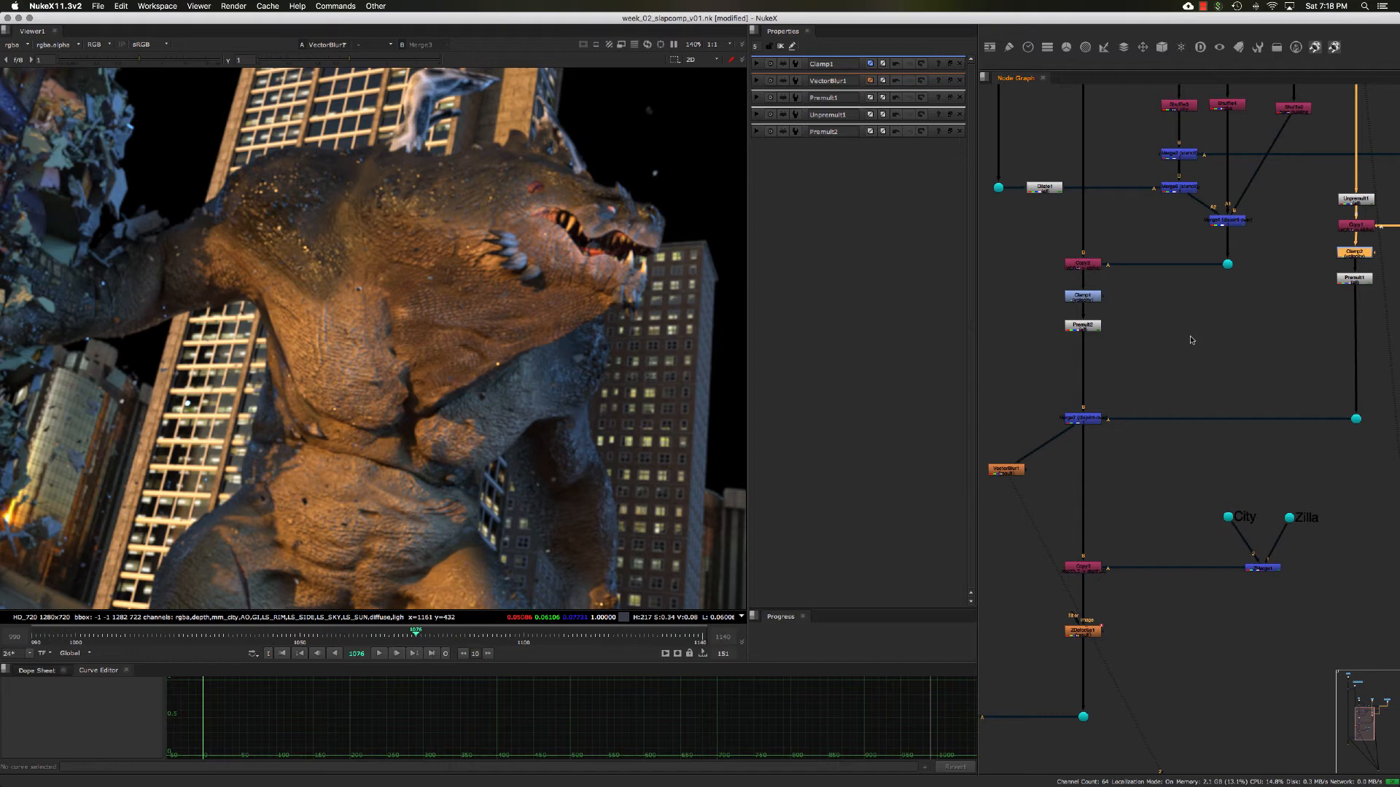
pyautogui.doubleClick(1016, 471)
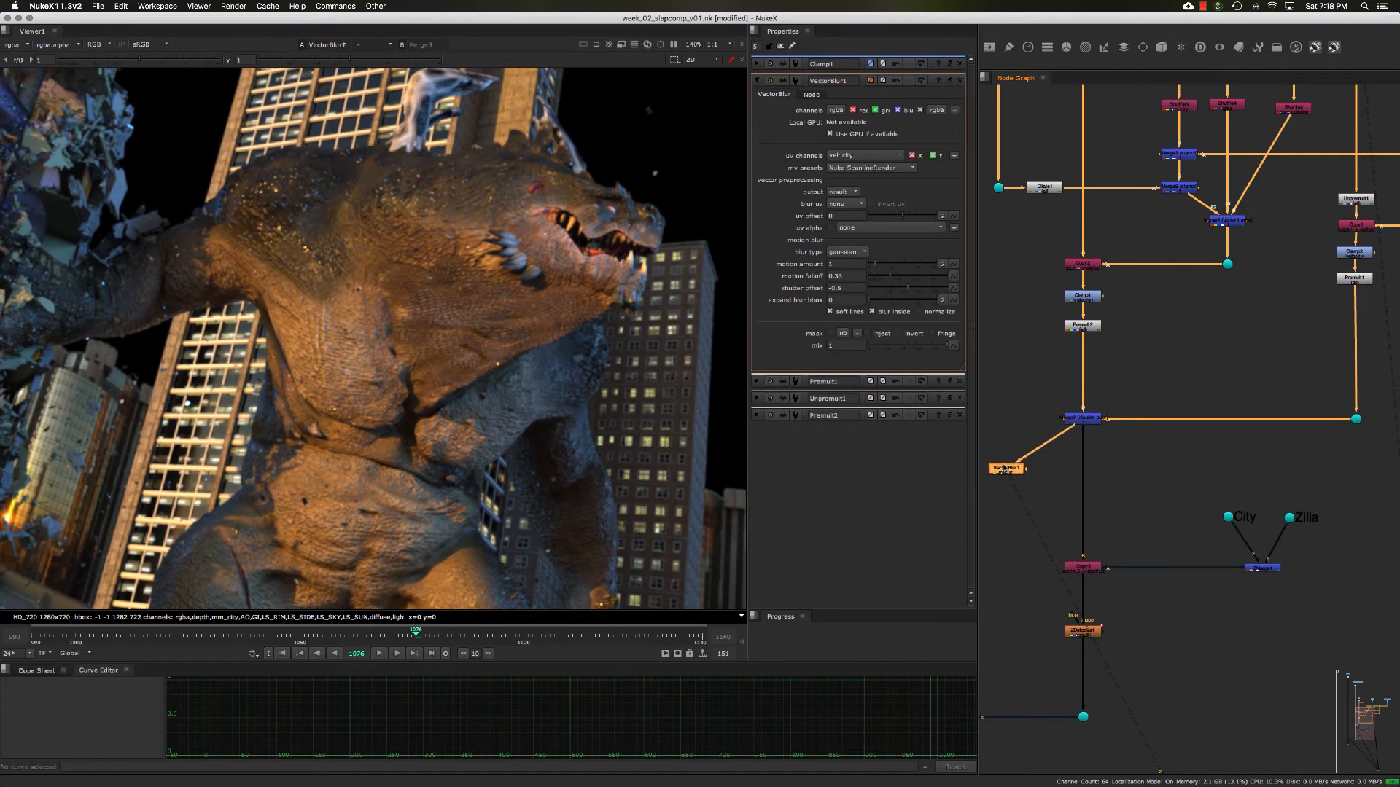
pyautogui.moveTo(1113, 339); pyautogui.dragTo(1090, 295, button='middle')
pyautogui.doubleClick(1081, 300)
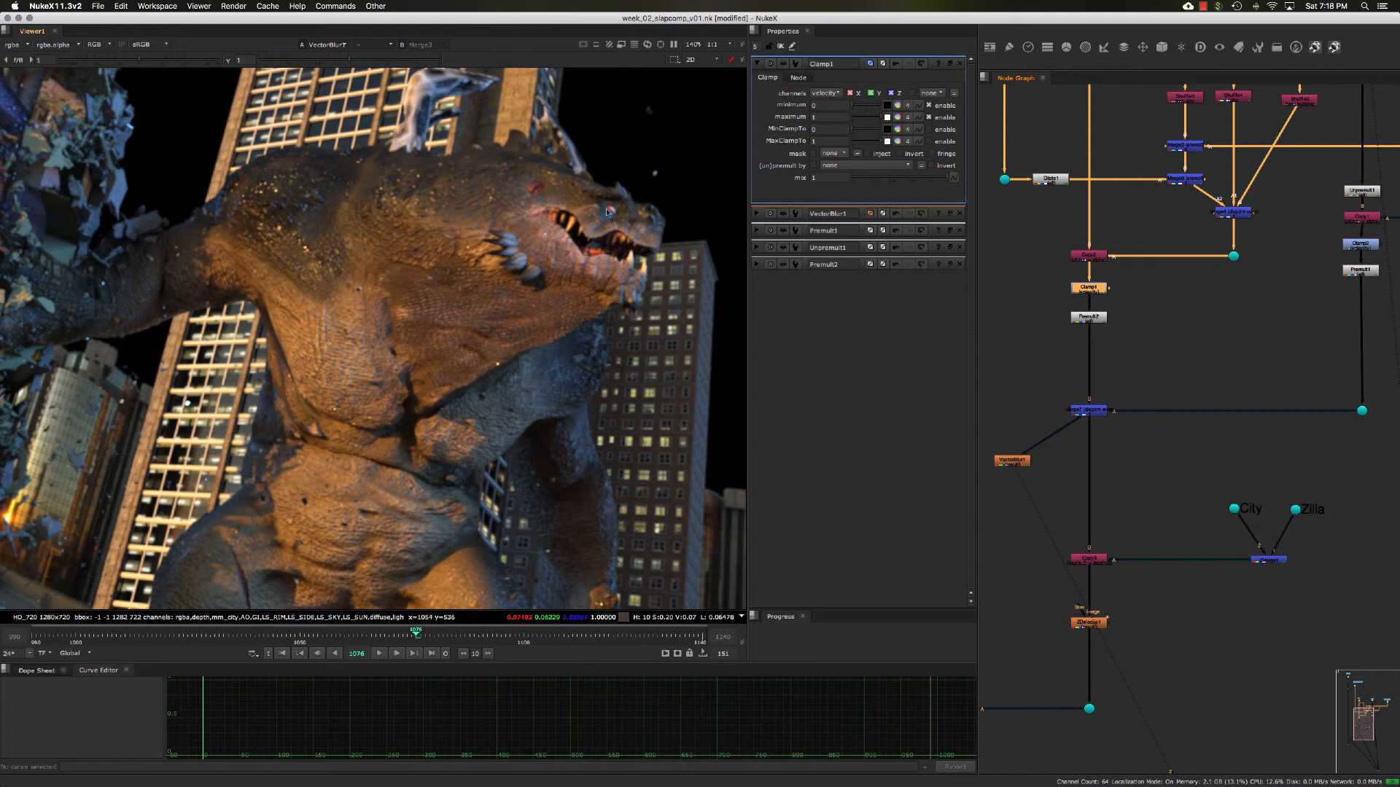
pyautogui.click(816, 117)
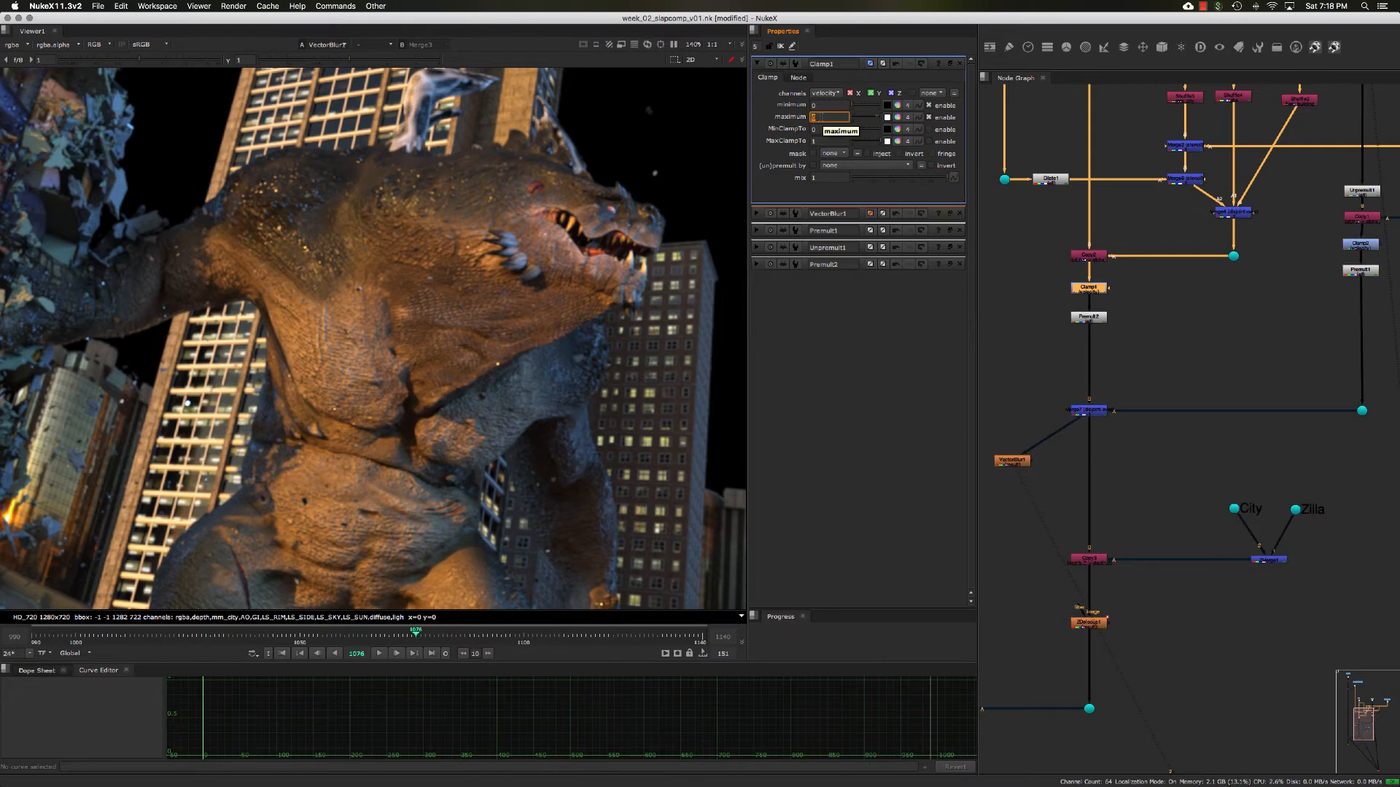
# - Open the Clamp node above Premult1 and set its velocity maximum to 5
pyautogui.click(1350, 247)
pyautogui.doubleClick(1350, 247)
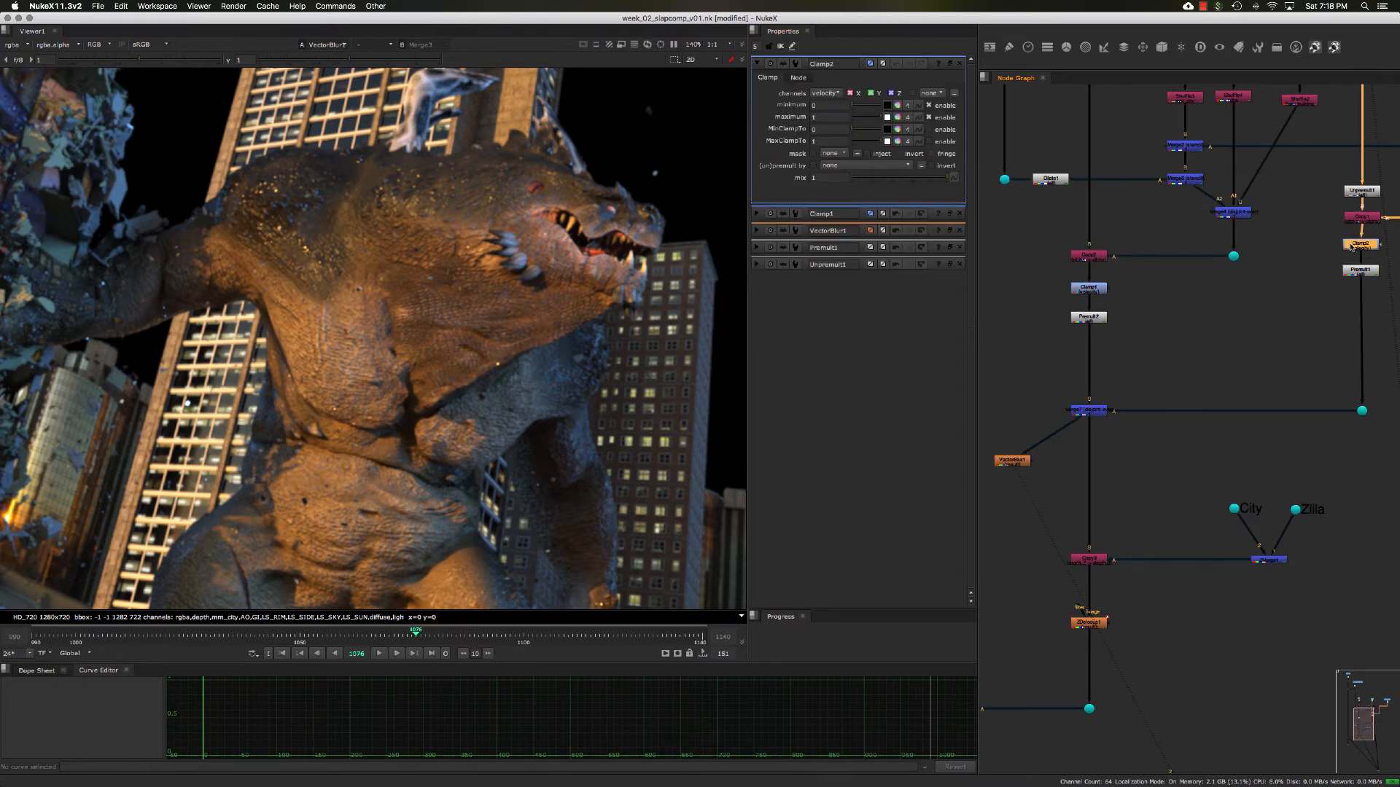
pyautogui.click(815, 117)
pyautogui.write('5')
pyautogui.press('Return')
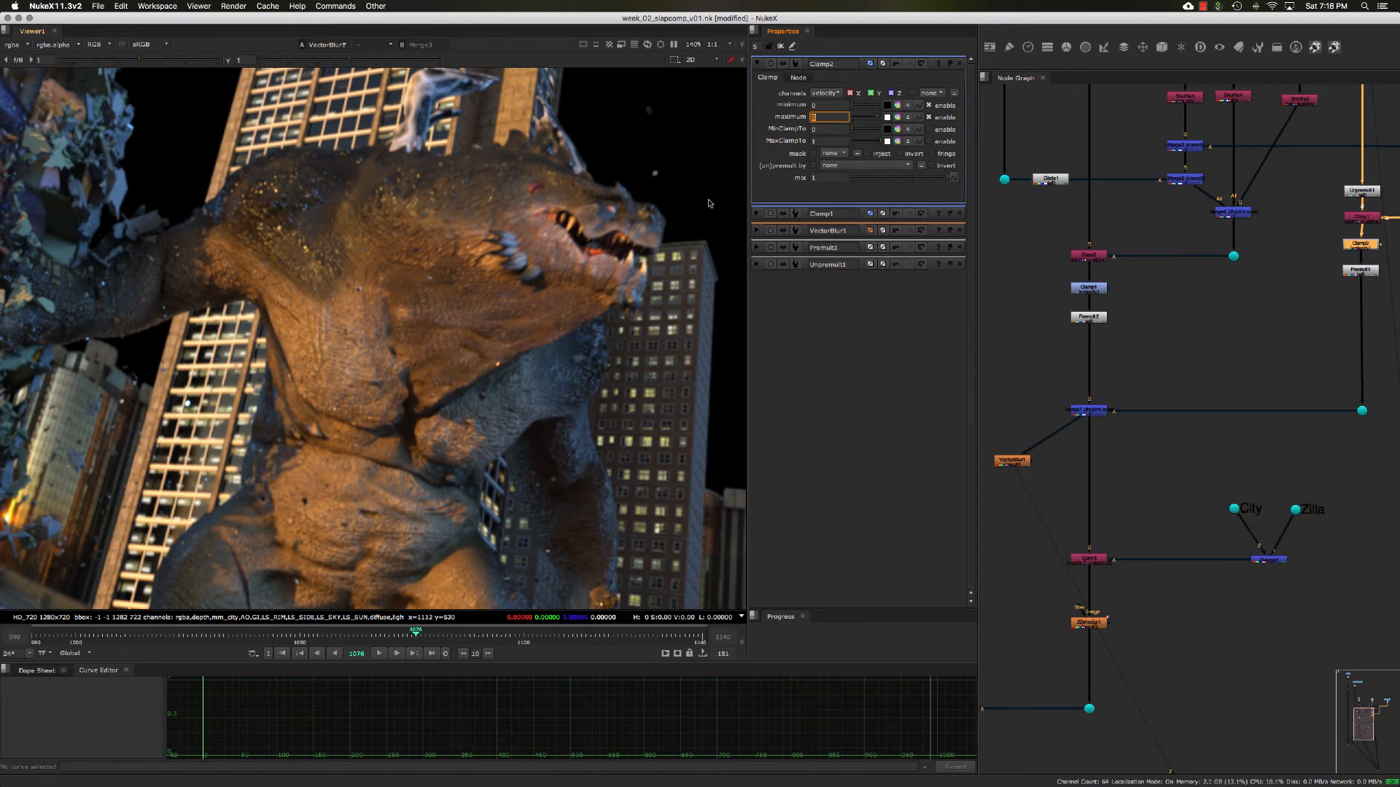
# - Check the alpha, then enter a higher velocity maximum in the Clamp above Premult1
pyautogui.write('6')
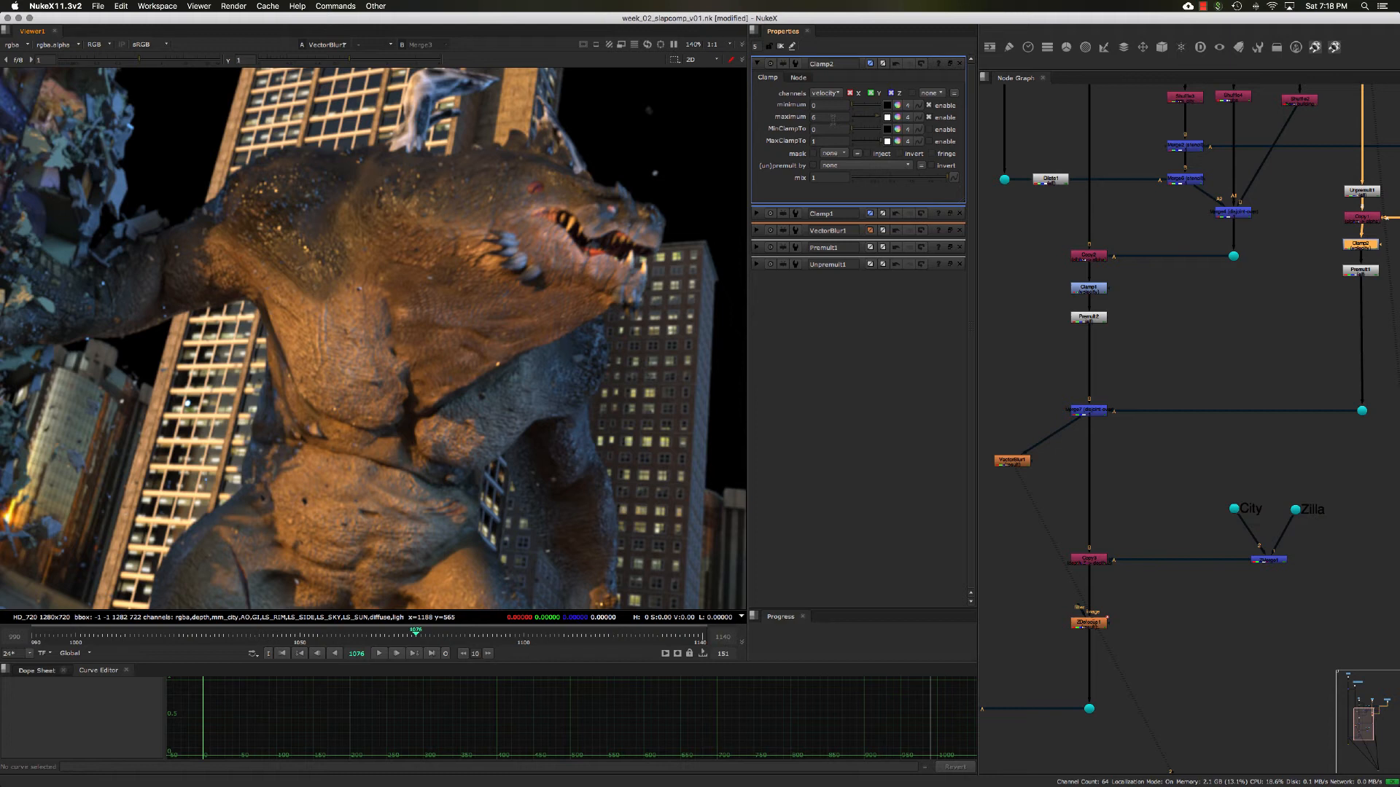
pyautogui.click(833, 118)
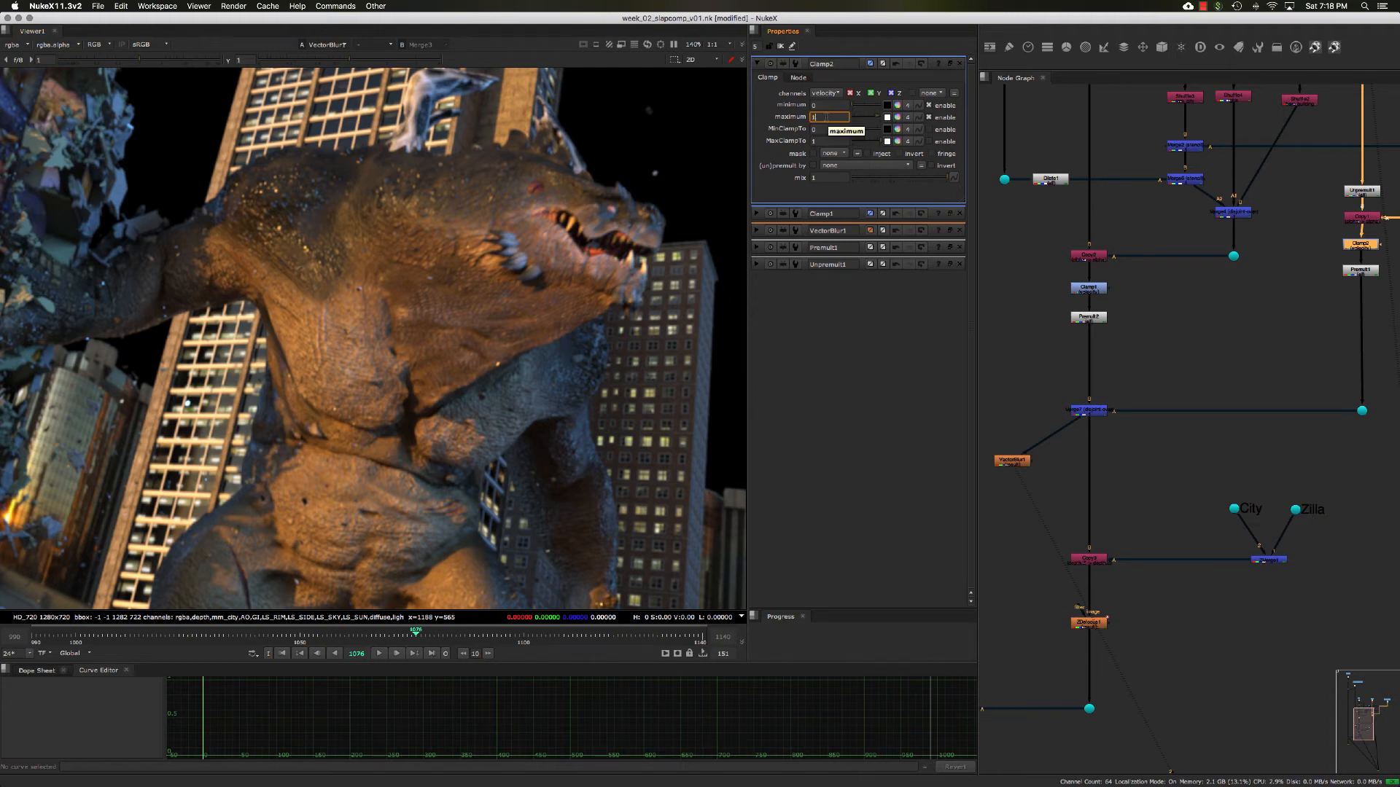
pyautogui.press('Return')
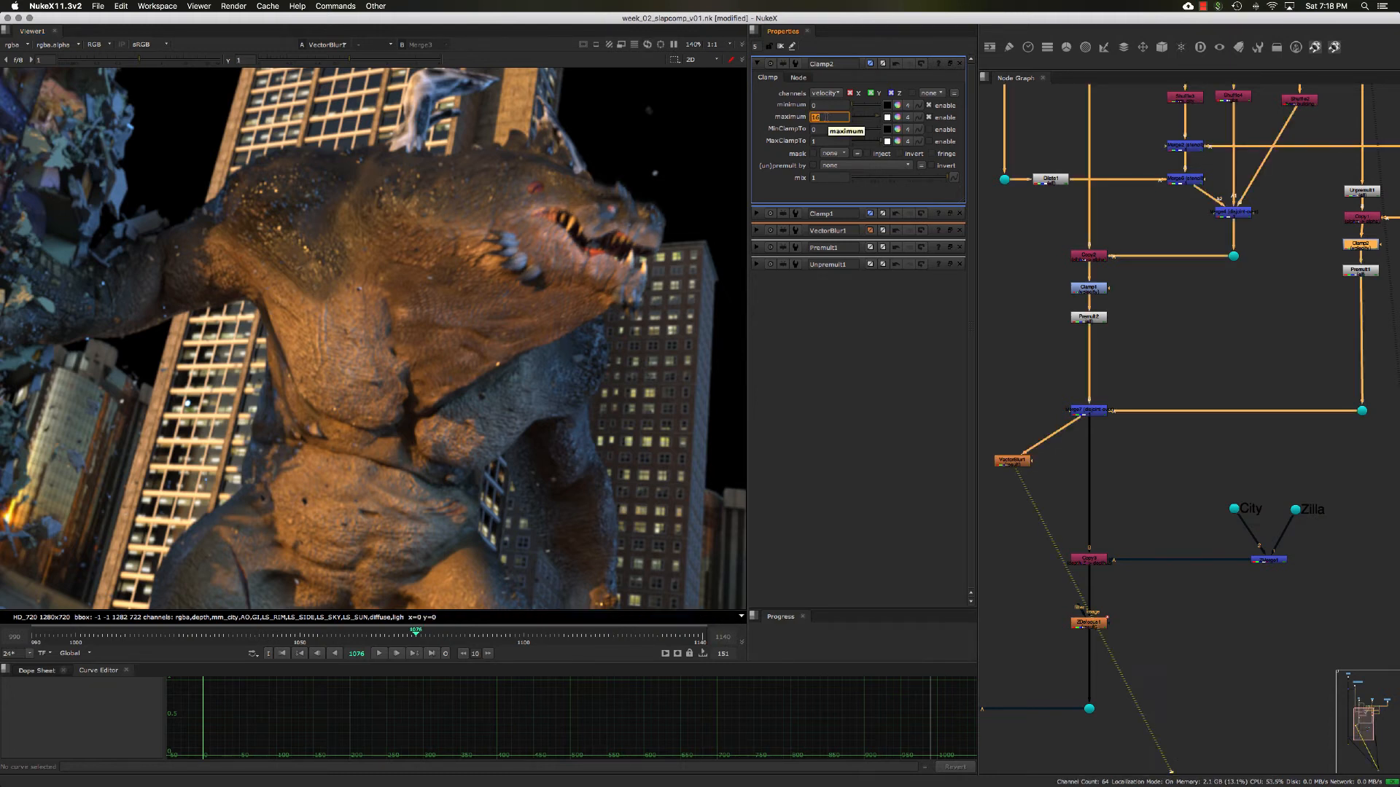
# - Open Clamp1, the velocity Clamp above Premult2, and set its maximum to 16
pyautogui.doubleClick(1099, 289)
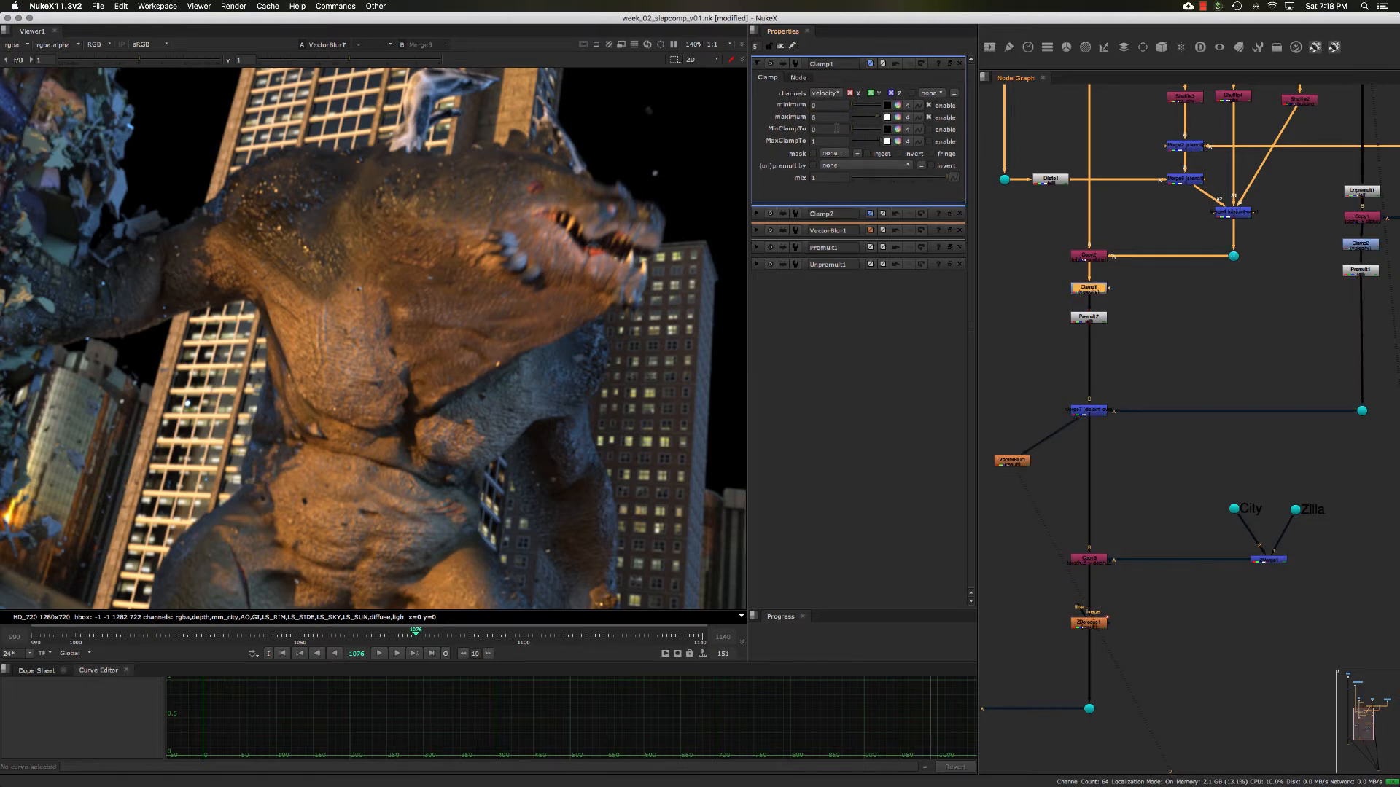
pyautogui.doubleClick(827, 117)
pyautogui.write('16')
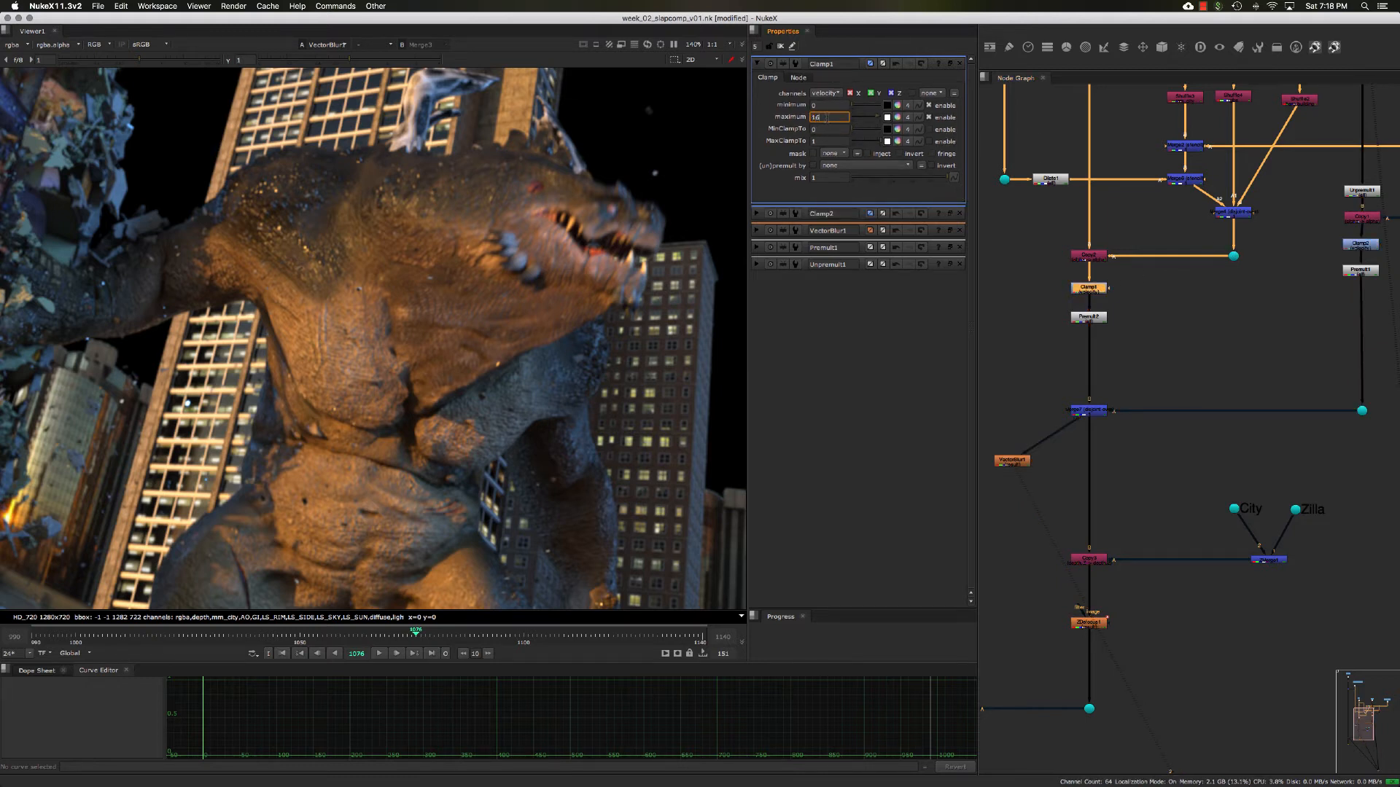
pyautogui.write('a')
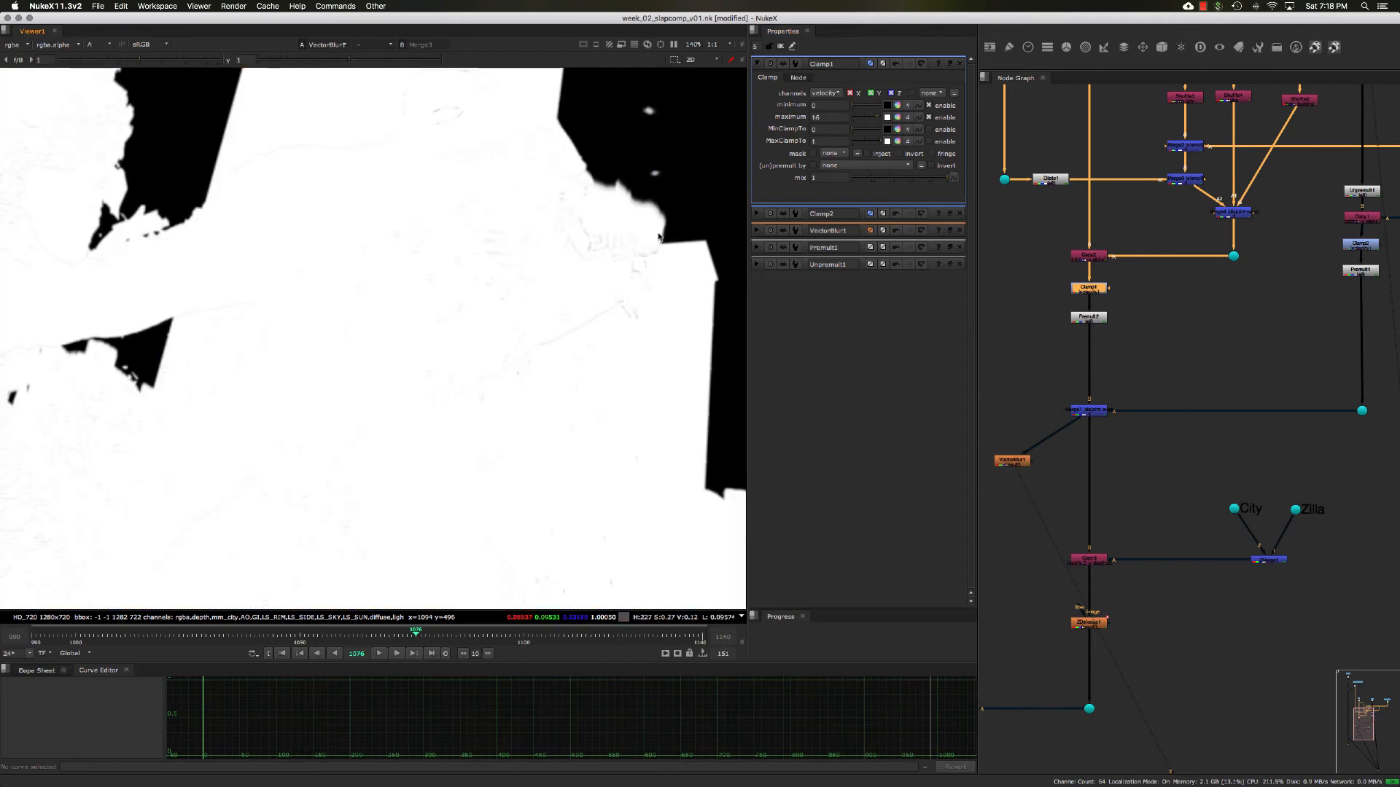
pyautogui.write('faaa')
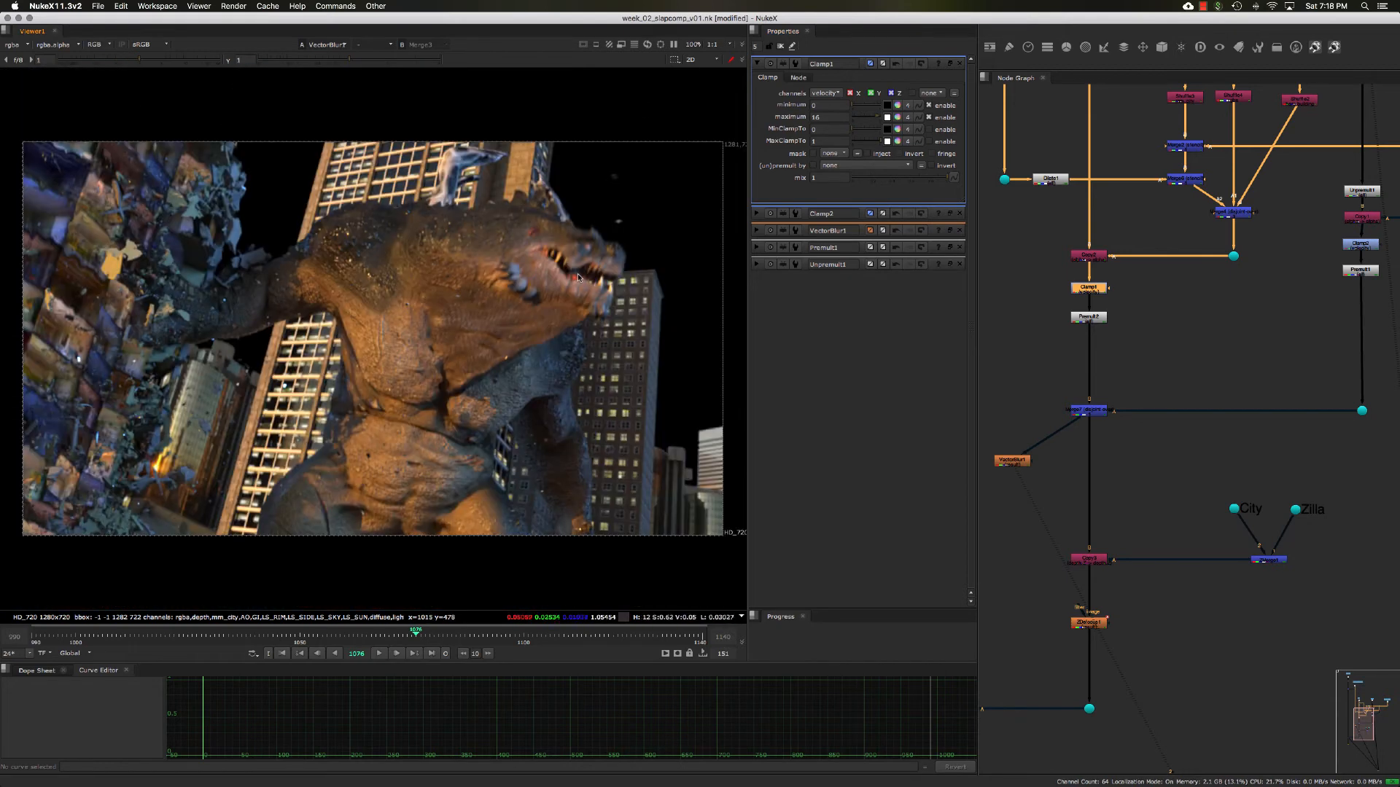
# - Inspect the blurred creature's edges in the alpha and color views, up close and across the full frame
pyautogui.scroll(3, 578, 275)
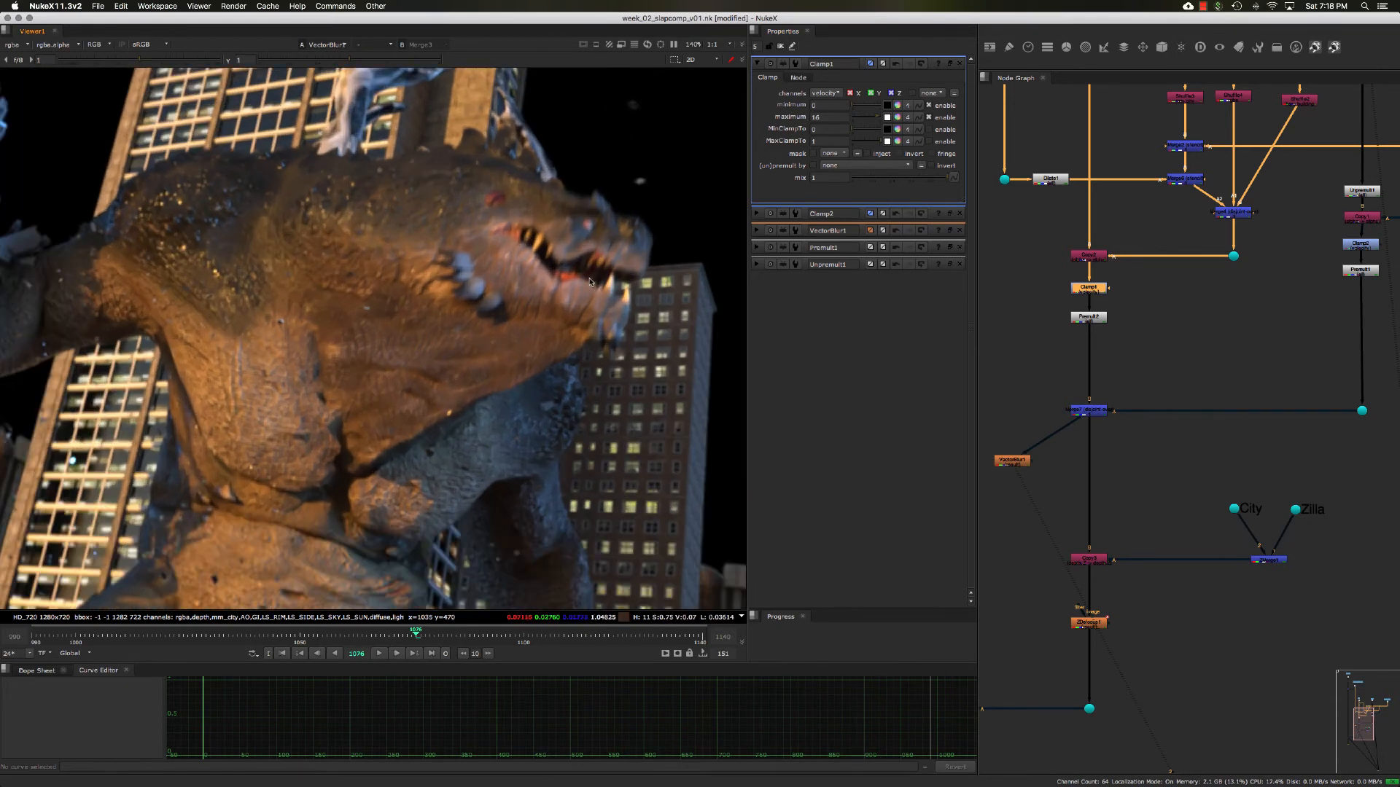
pyautogui.scroll(2, 563, 317)
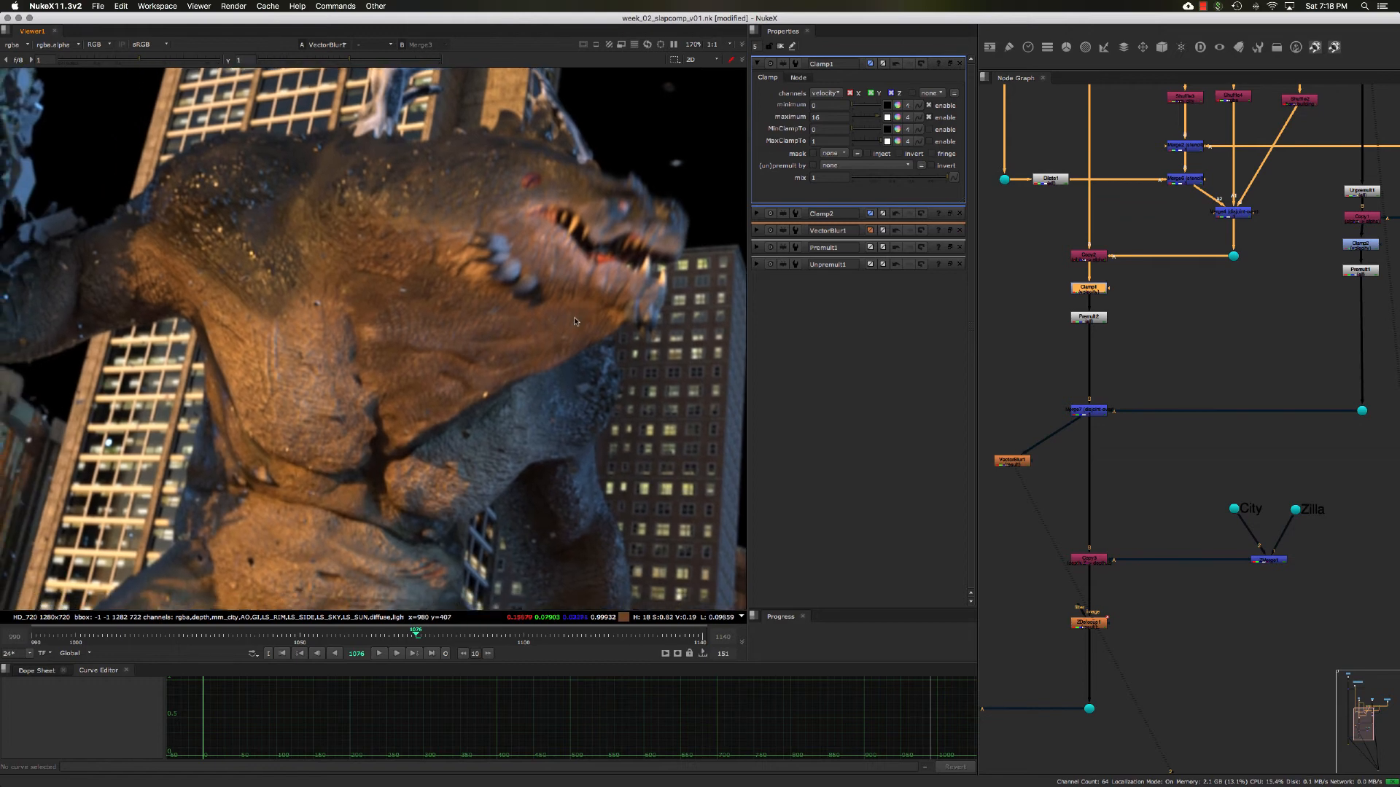
pyautogui.scroll(-3, 576, 305)
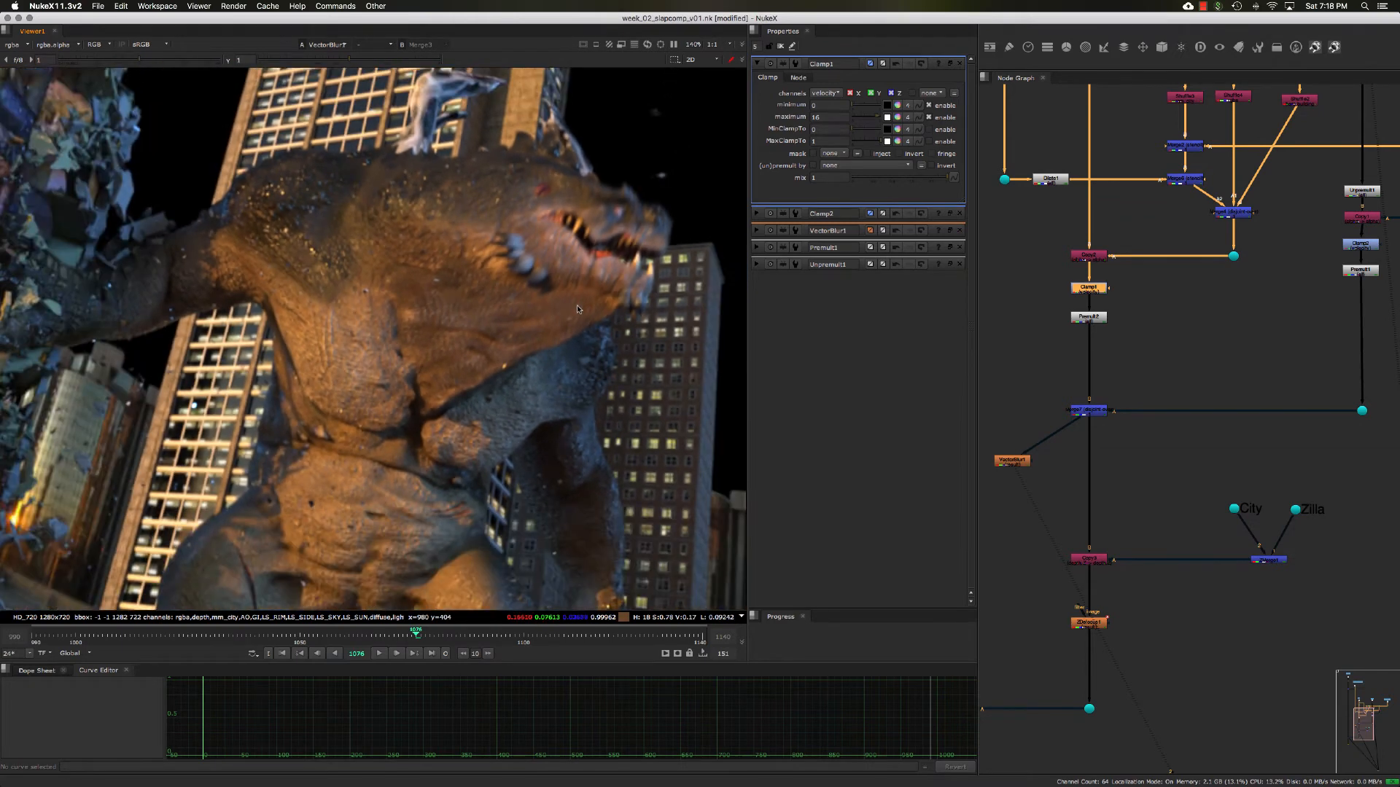
pyautogui.scroll(1, 578, 310)
pyautogui.press('a')
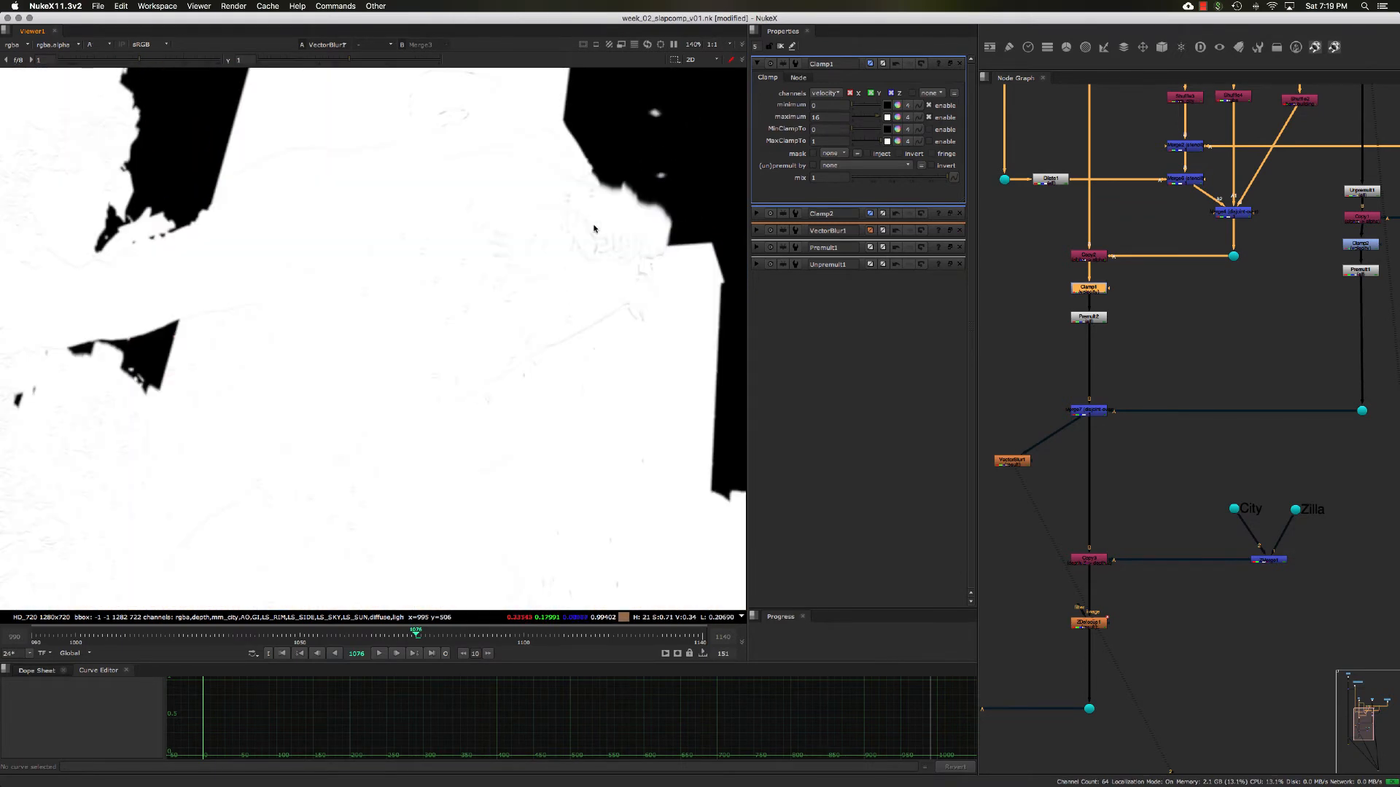
# - Review the maximum values in Clamp1 and Clamp2 and the Premult1 settings, then return to the color view
pyautogui.doubleClick(821, 117)
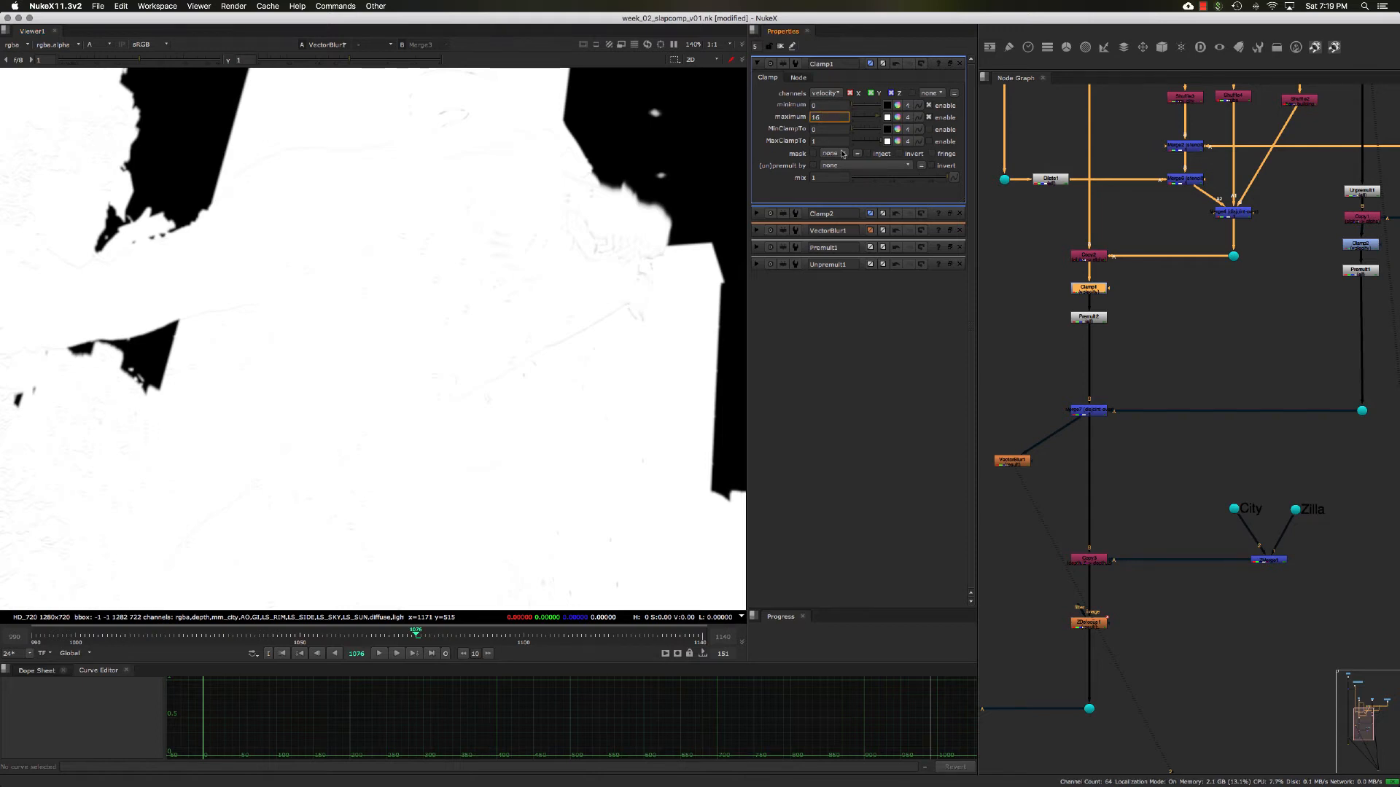
pyautogui.doubleClick(1358, 247)
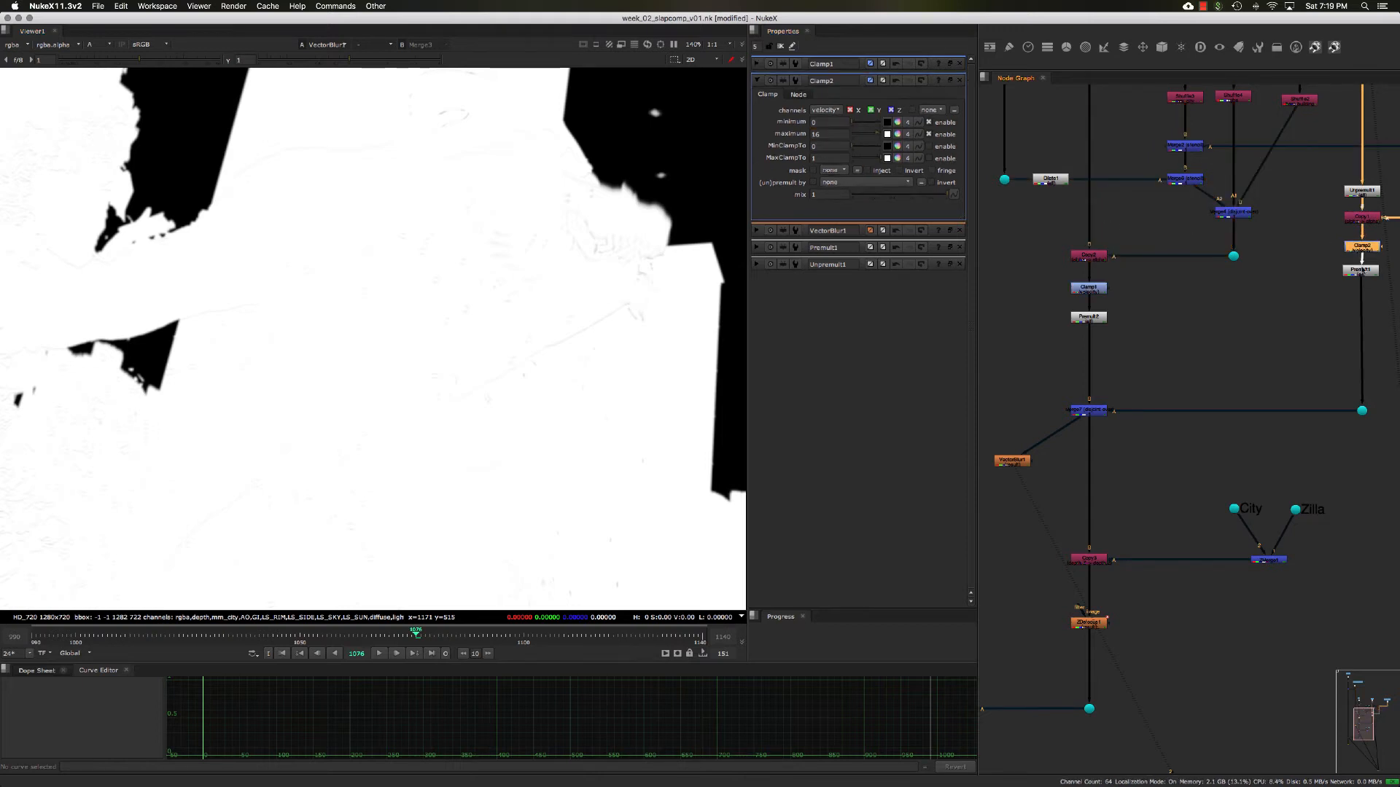
pyautogui.doubleClick(1360, 269)
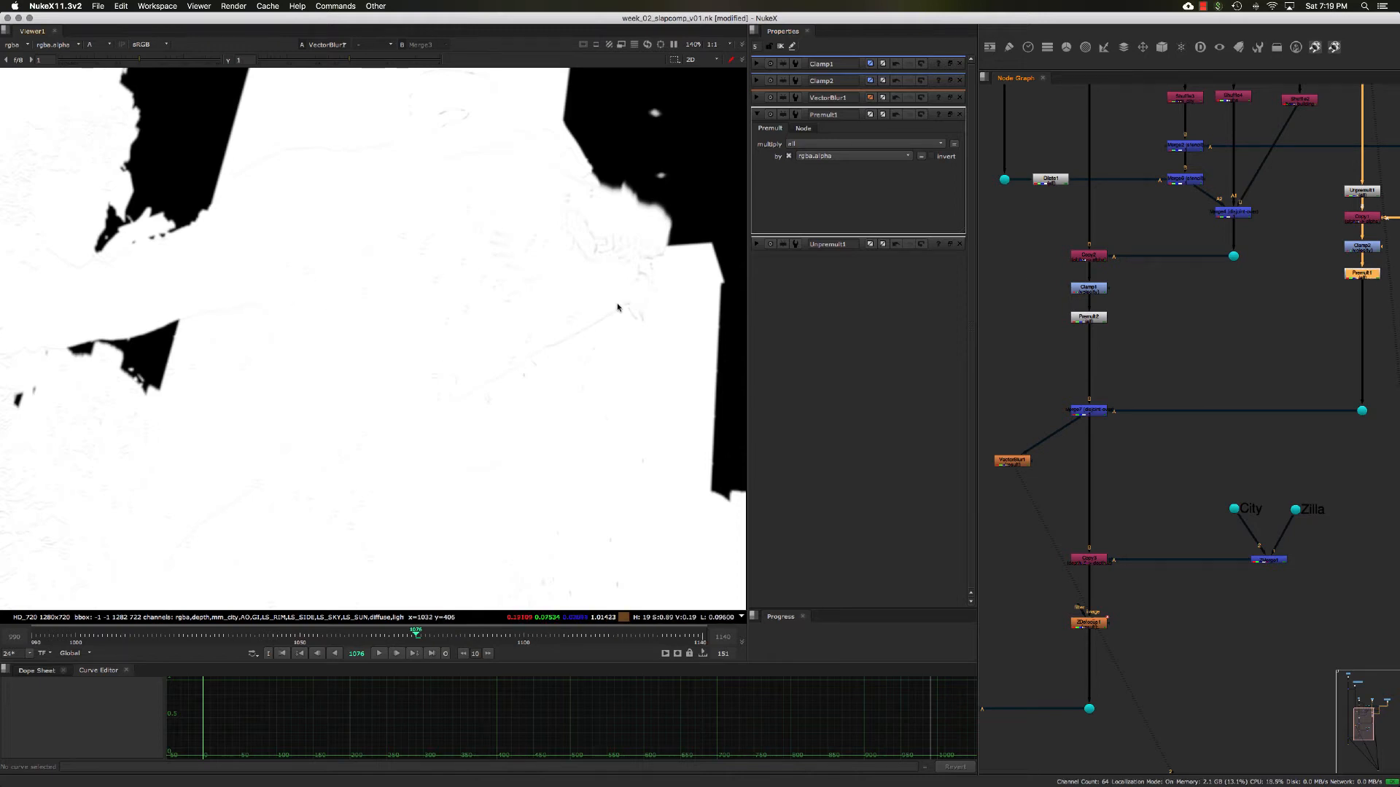
pyautogui.press('a')
pyautogui.press('a')
pyautogui.press('a')
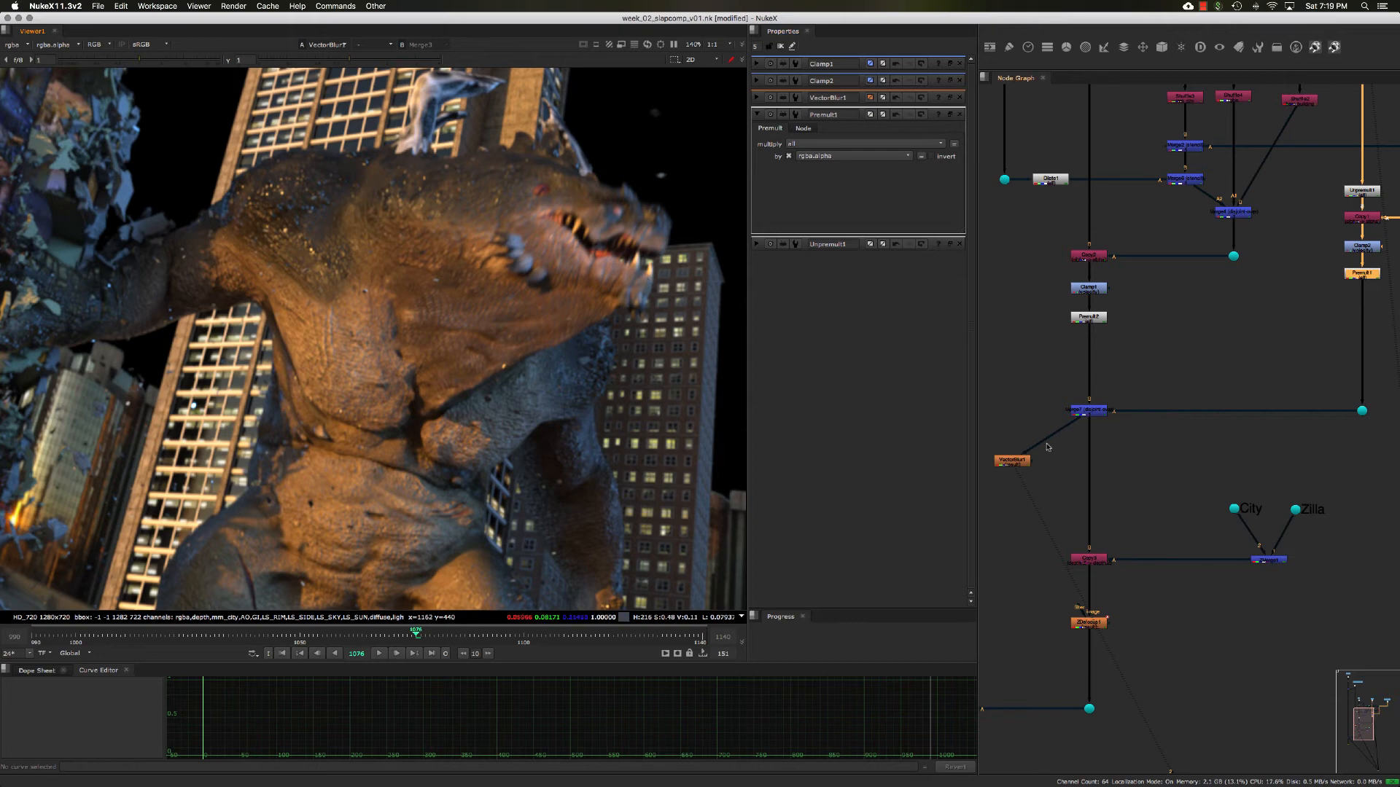
# - Turn on normalize in VectorBlur1 and check the result in the alpha channel
pyautogui.doubleClick(1012, 460)
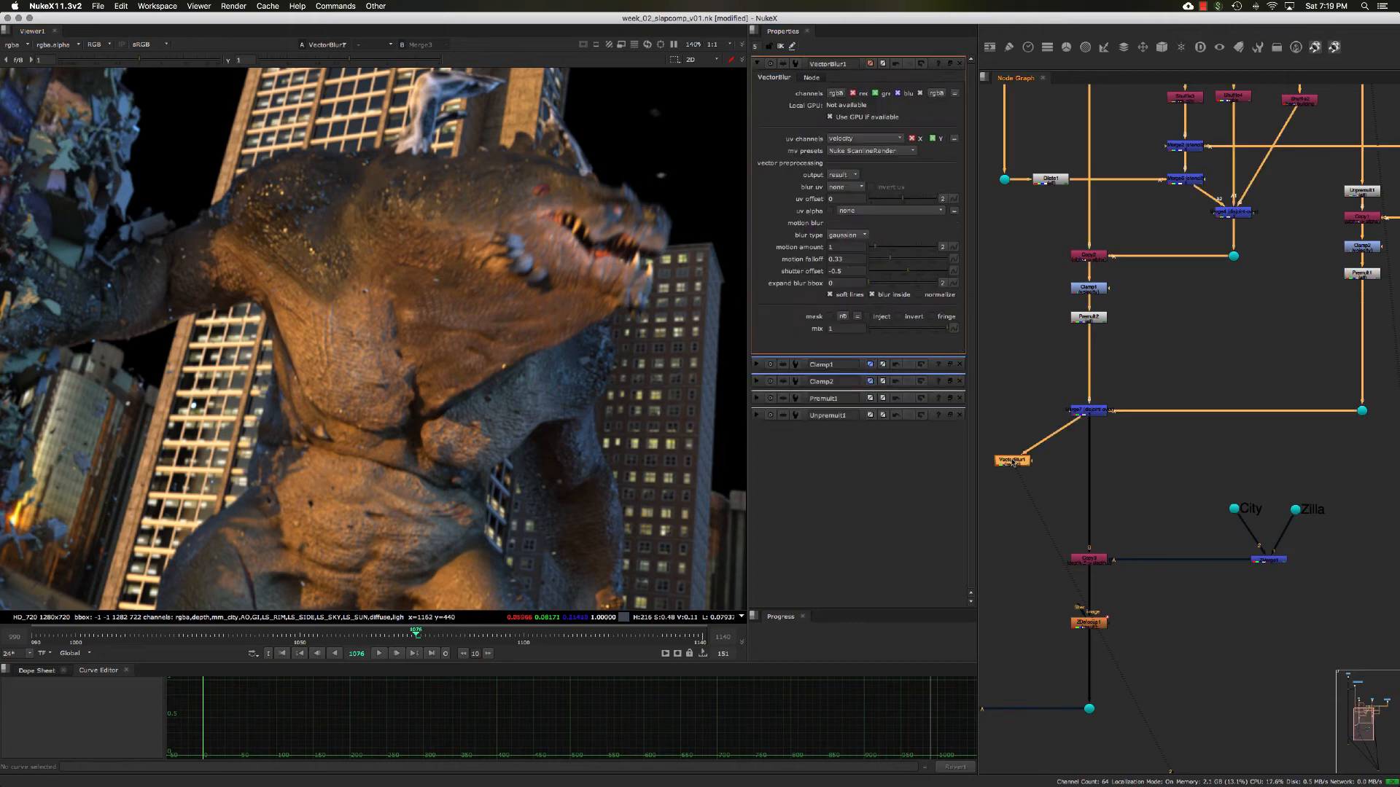
pyautogui.click(918, 295)
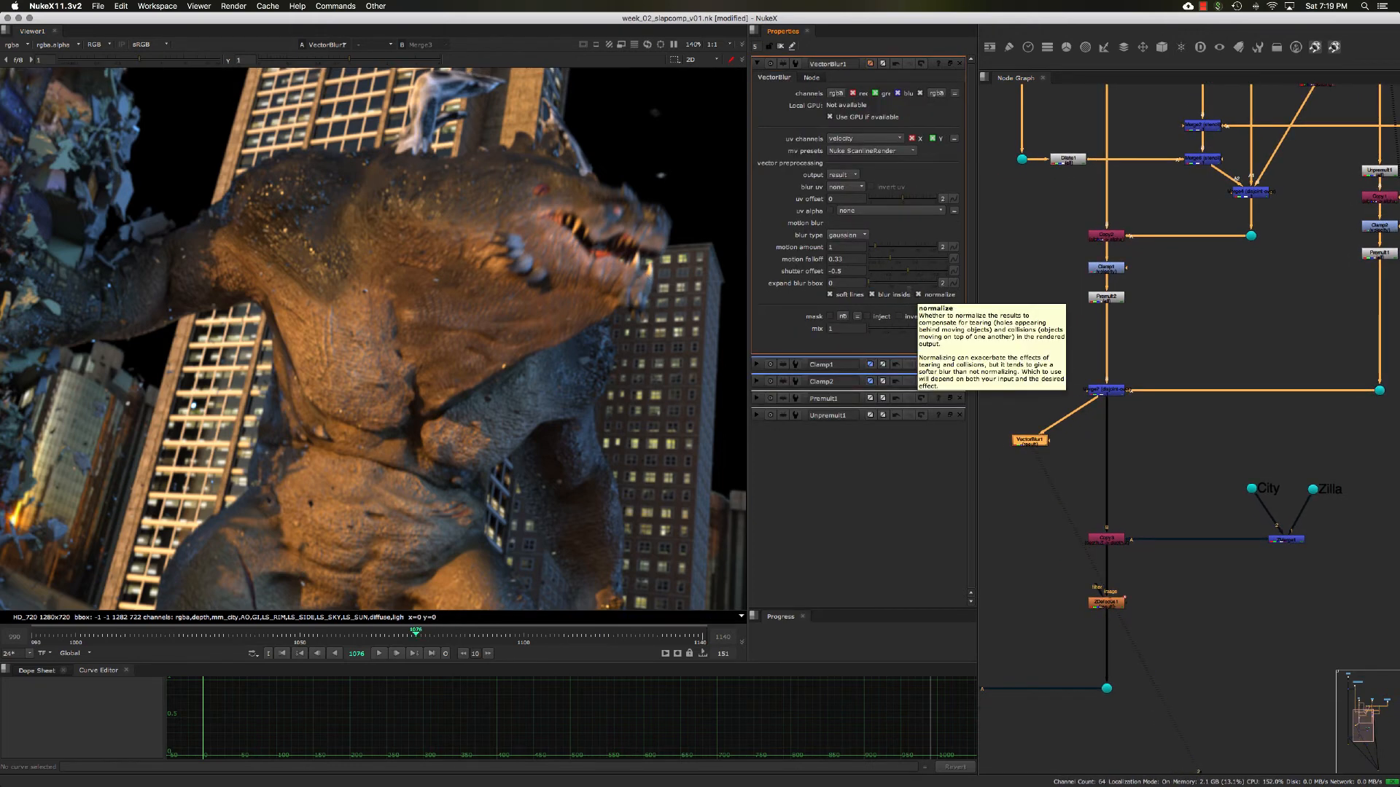
pyautogui.press('a')
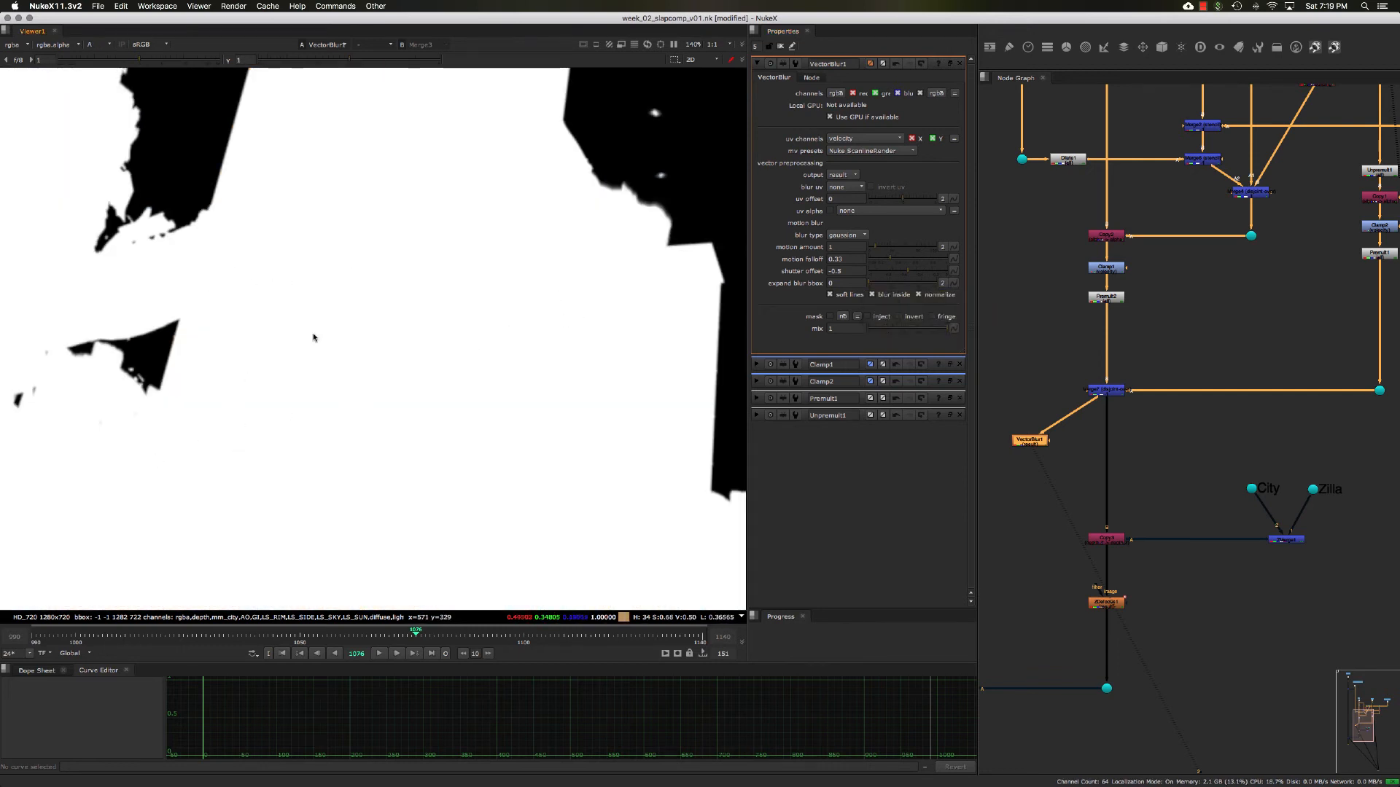
pyautogui.press('a')
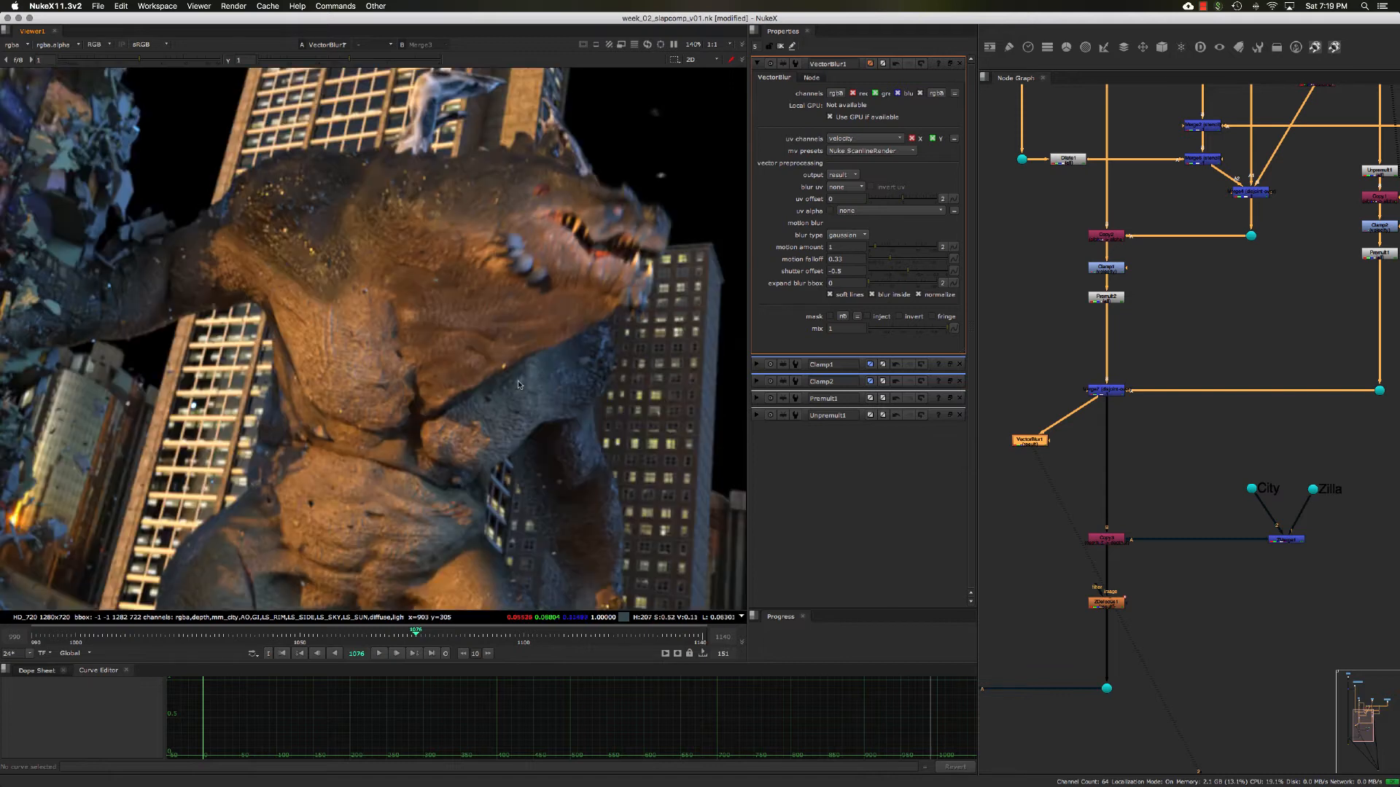
# - Toggle VectorBlur1 off and on to compare the creature with and without motion blur
pyautogui.press('d')
pyautogui.press('d')
pyautogui.press('d')
pyautogui.press('d')
pyautogui.press('d')
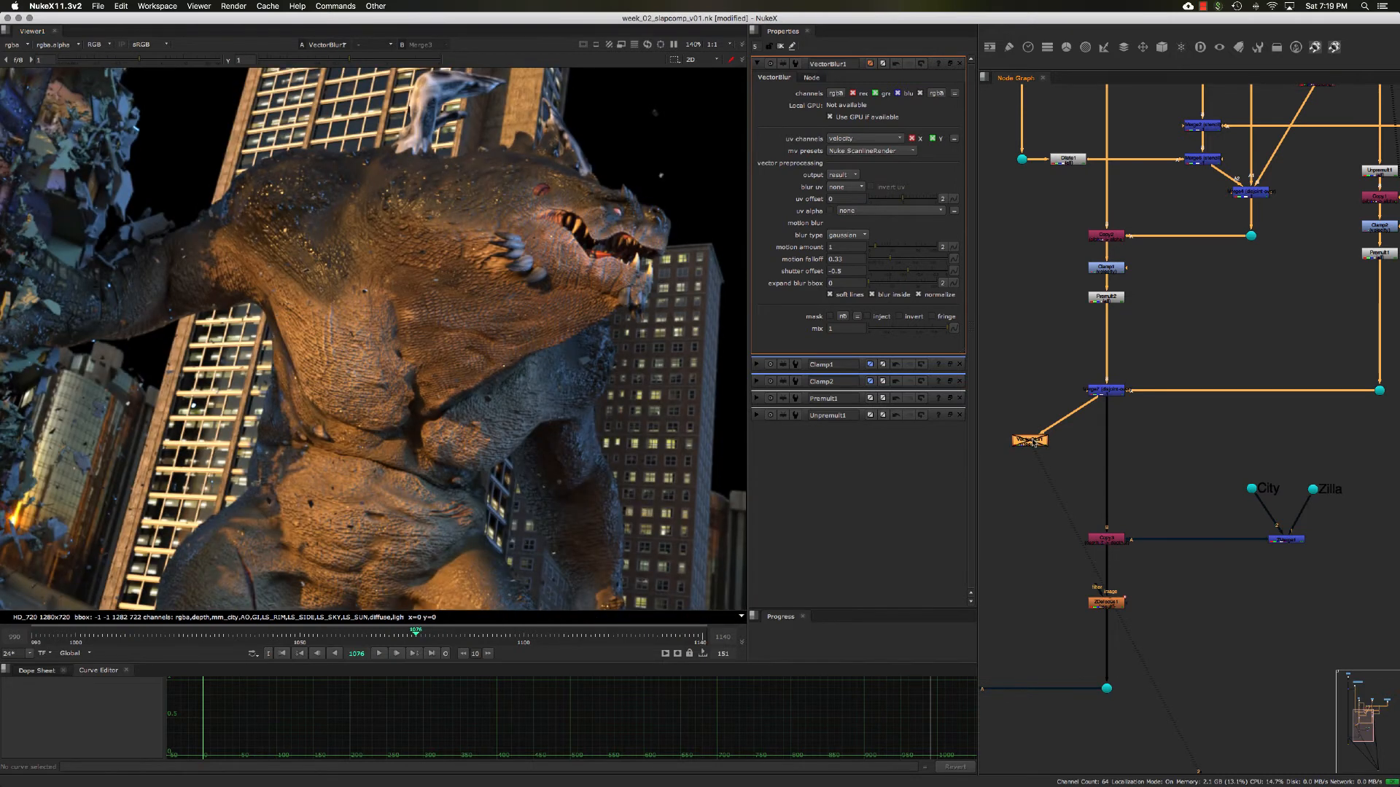
pyautogui.press('d')
pyautogui.press('d')
pyautogui.press('d')
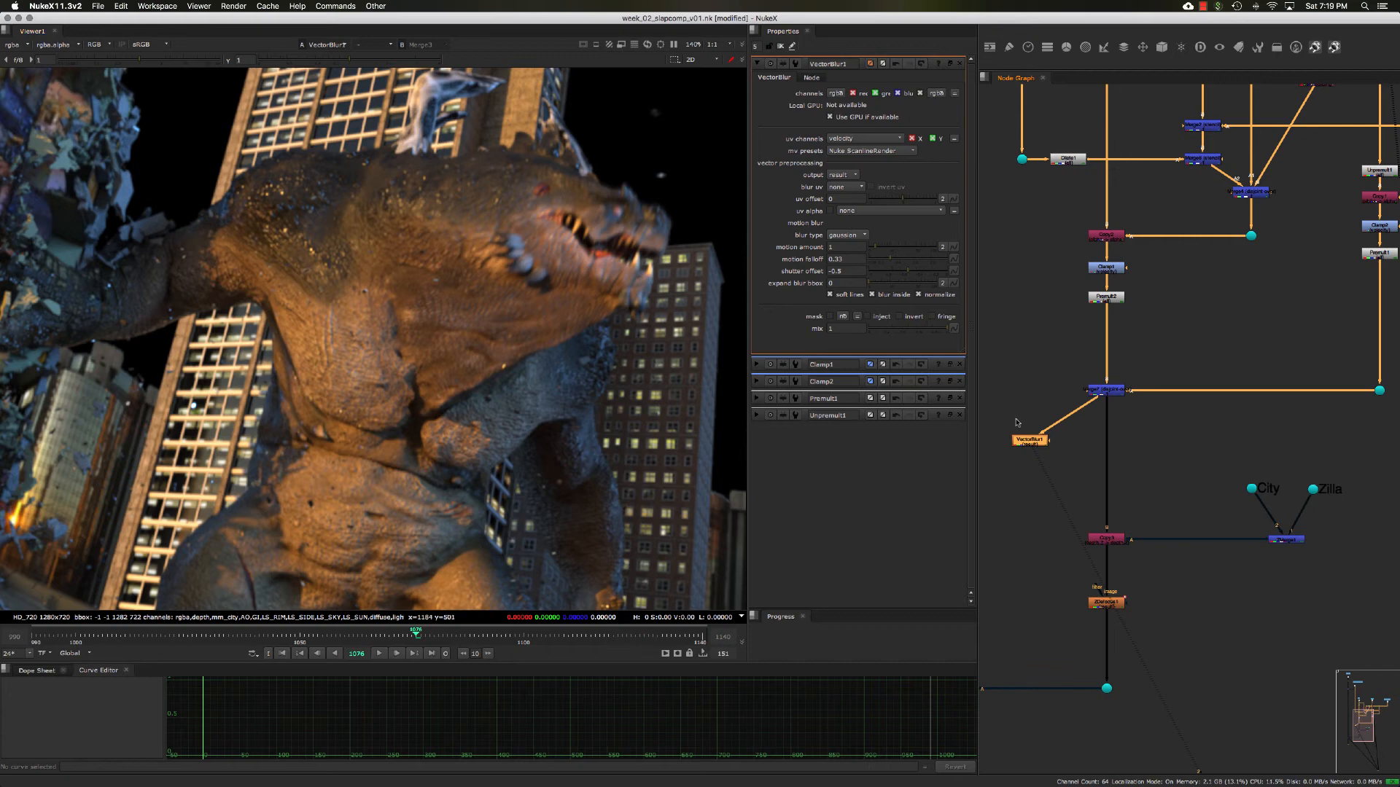
# - Display the alpha channel and disable both velocity Clamps, Clamp1 and Clamp2
pyautogui.press('a')
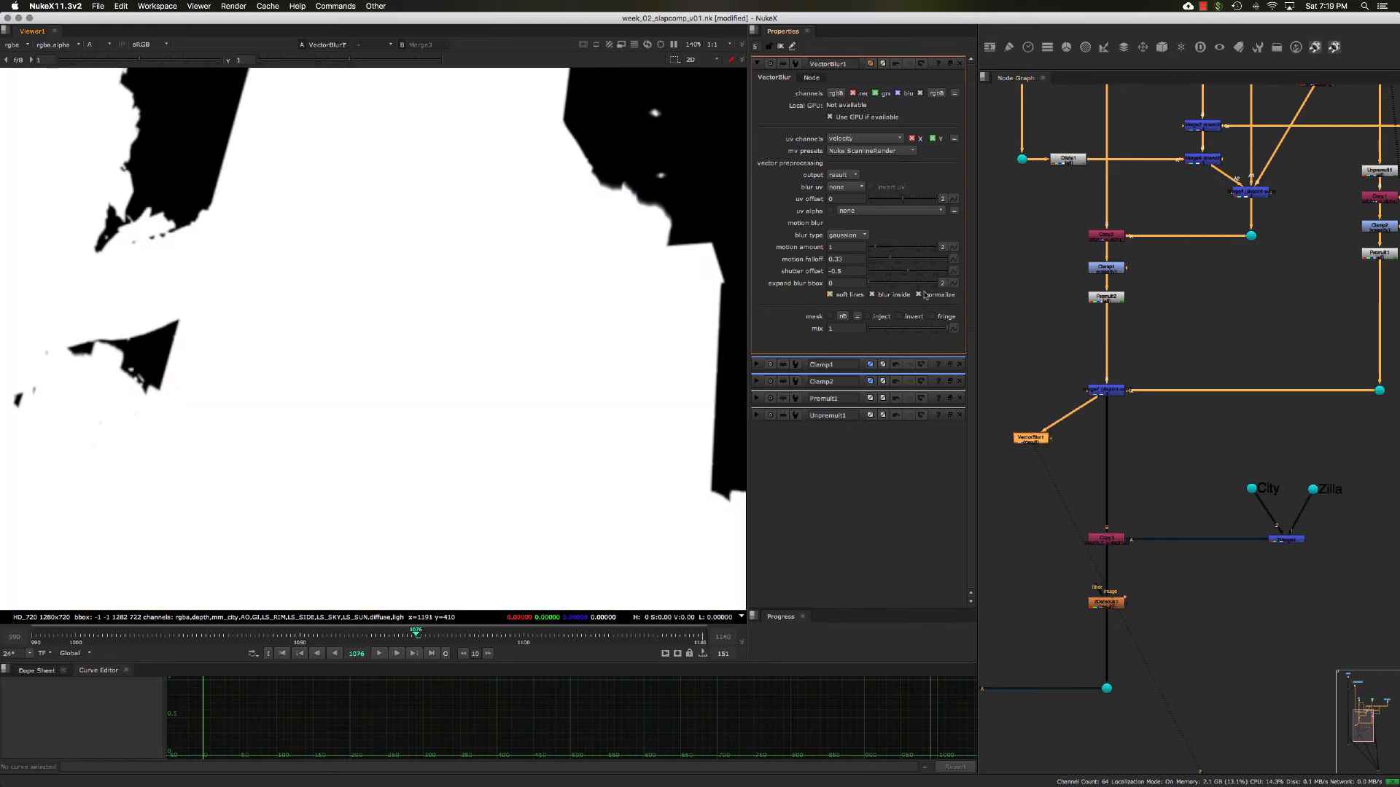
pyautogui.doubleClick(1105, 269)
pyautogui.doubleClick(1363, 226)
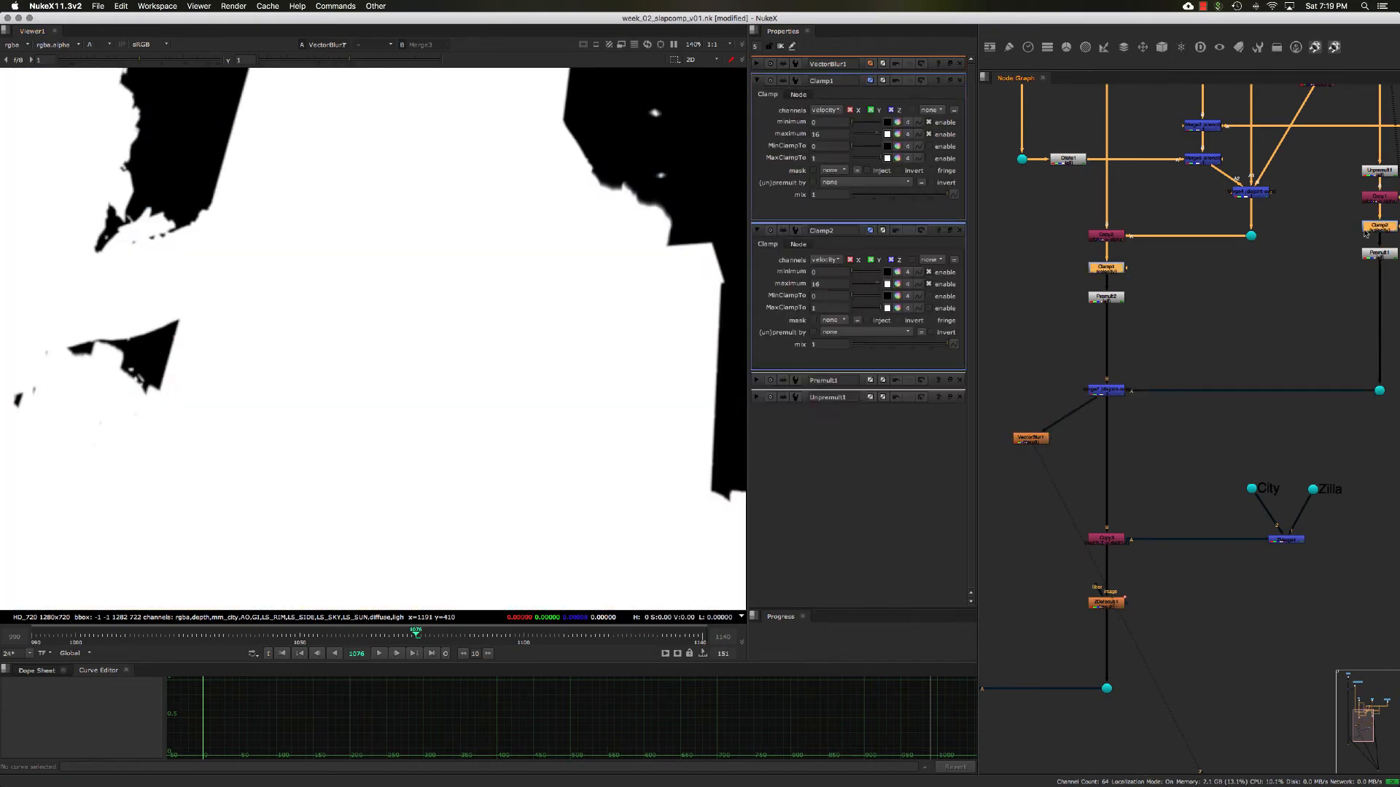
pyautogui.press('d')
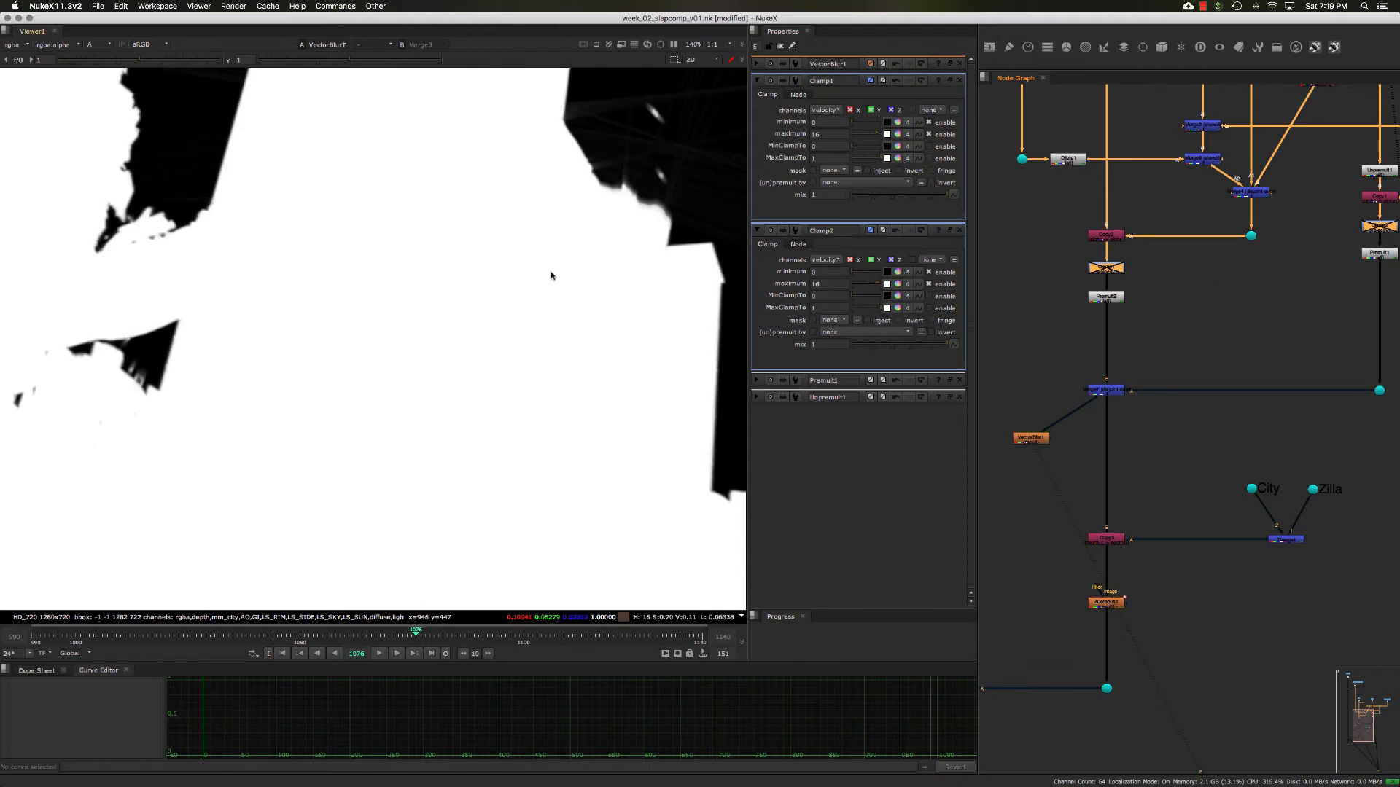
# - Raise the viewer gamma to about 2.33 and examine the alpha around the creature's silhouette for blur artifacts
pyautogui.scroll(5, 544, 194)
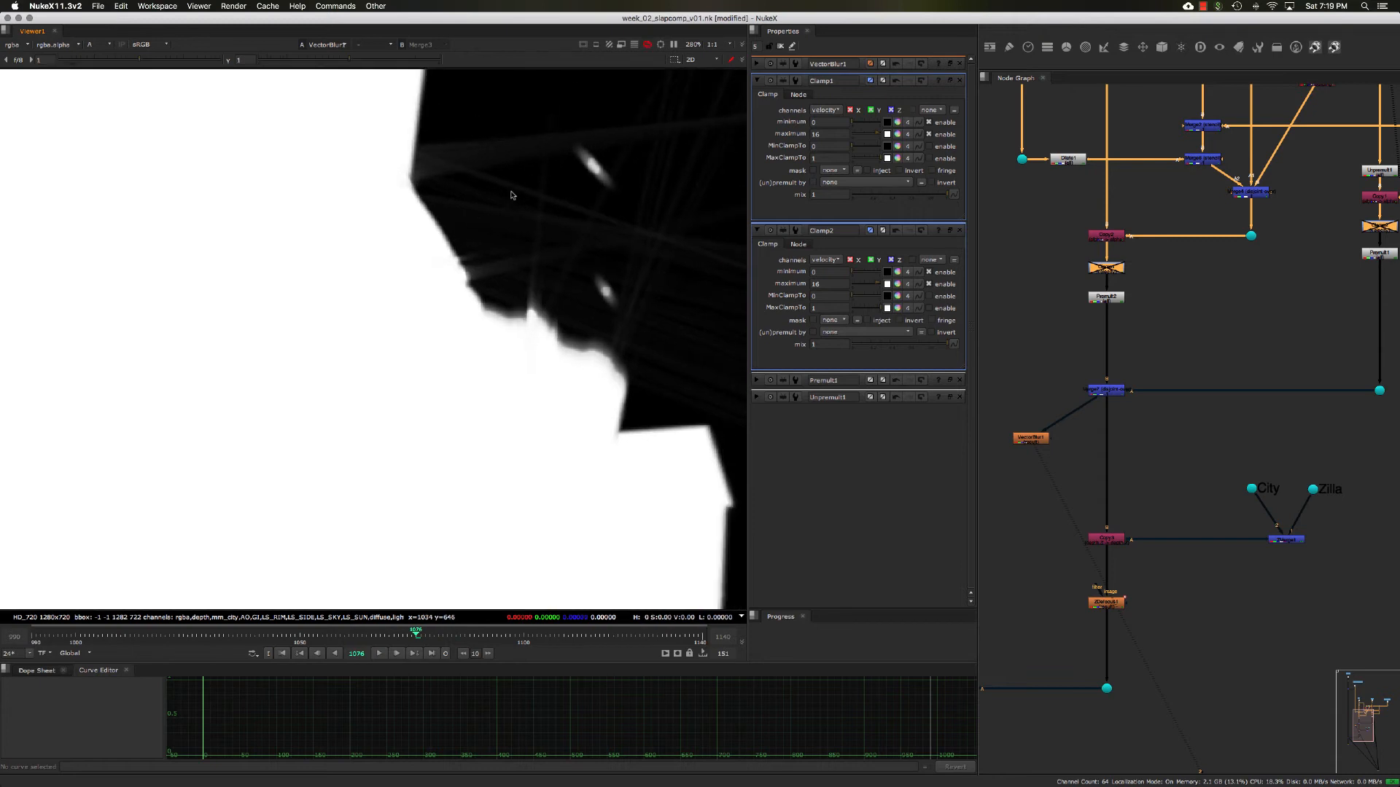
pyautogui.click(374, 61)
pyautogui.moveTo(375, 63); pyautogui.dragTo(396, 63)
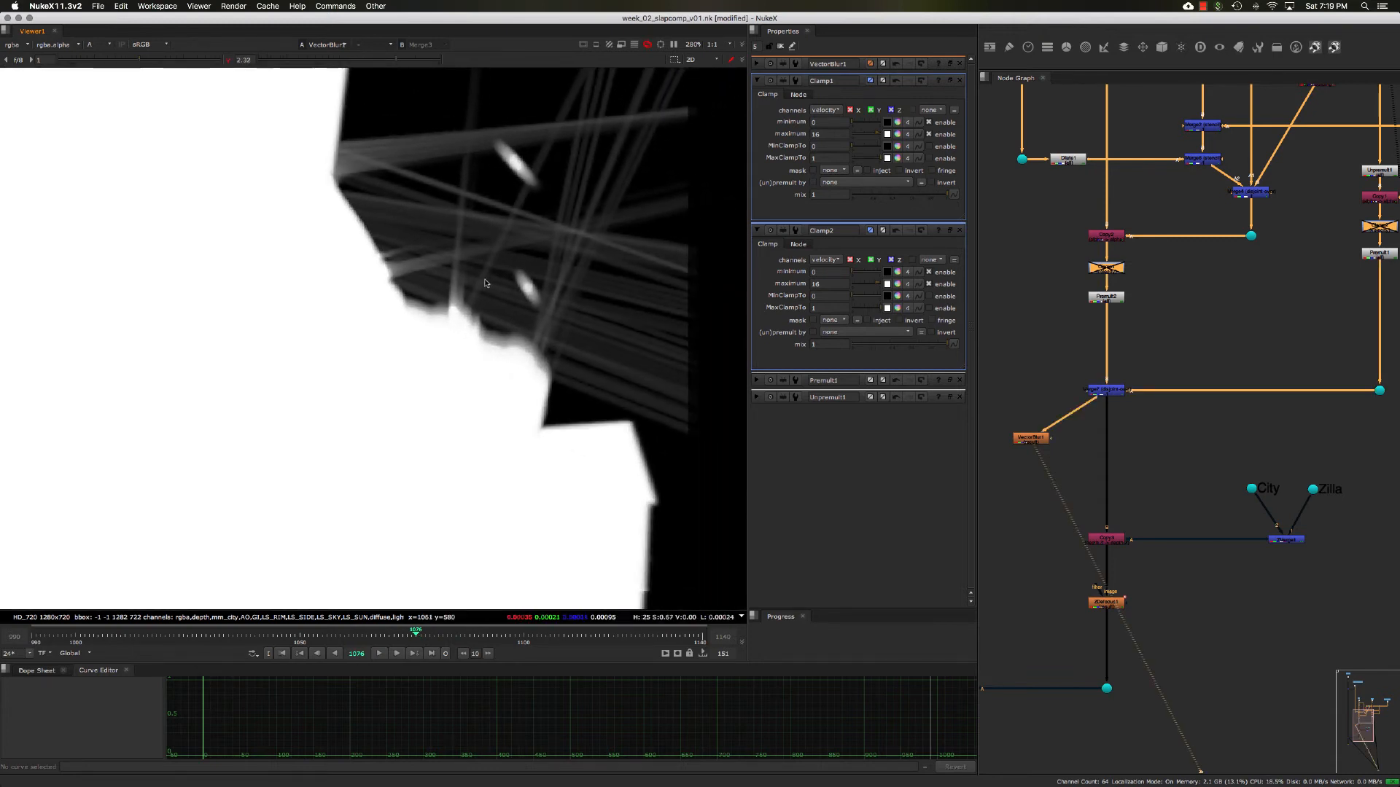
pyautogui.moveTo(546, 312); pyautogui.dragTo(506, 276, button='middle')
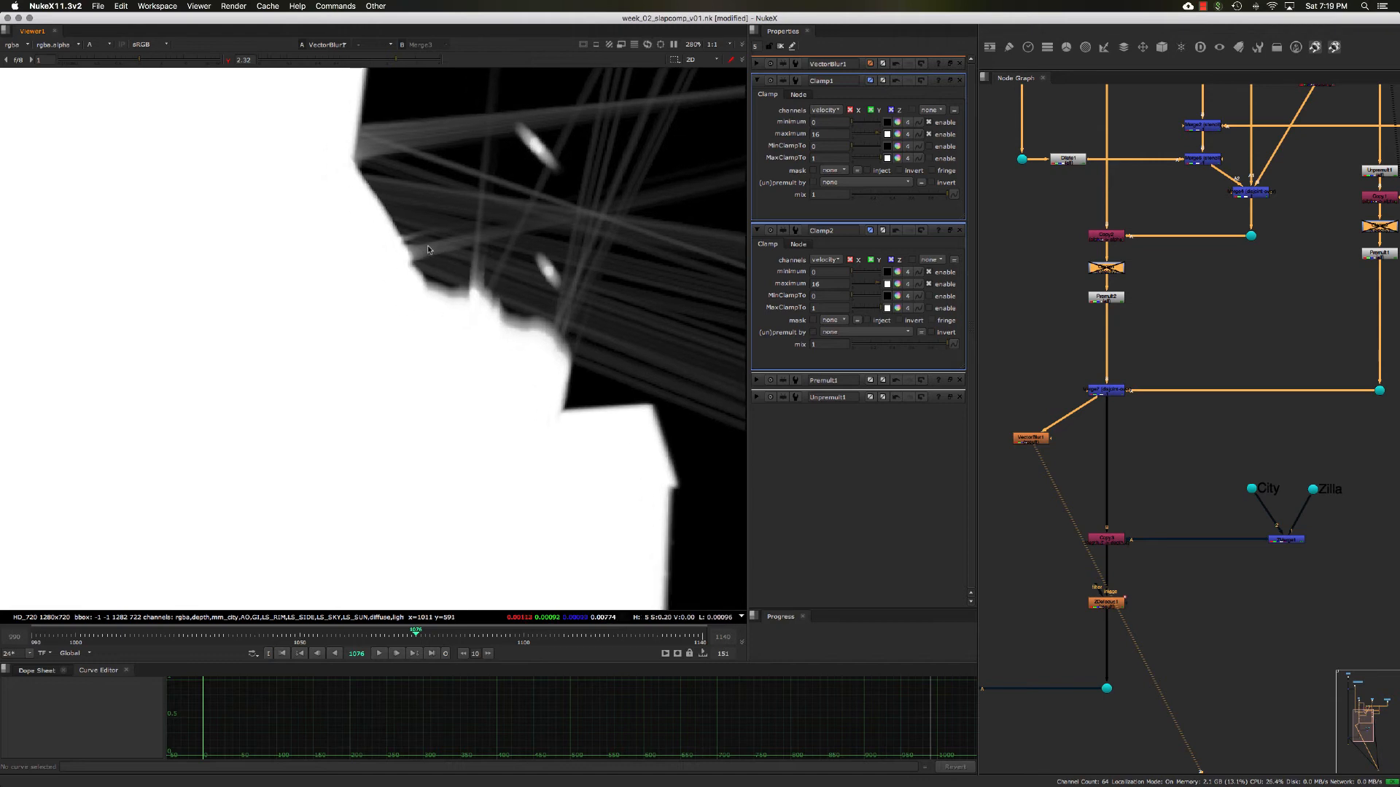
pyautogui.scroll(-4, 613, 268)
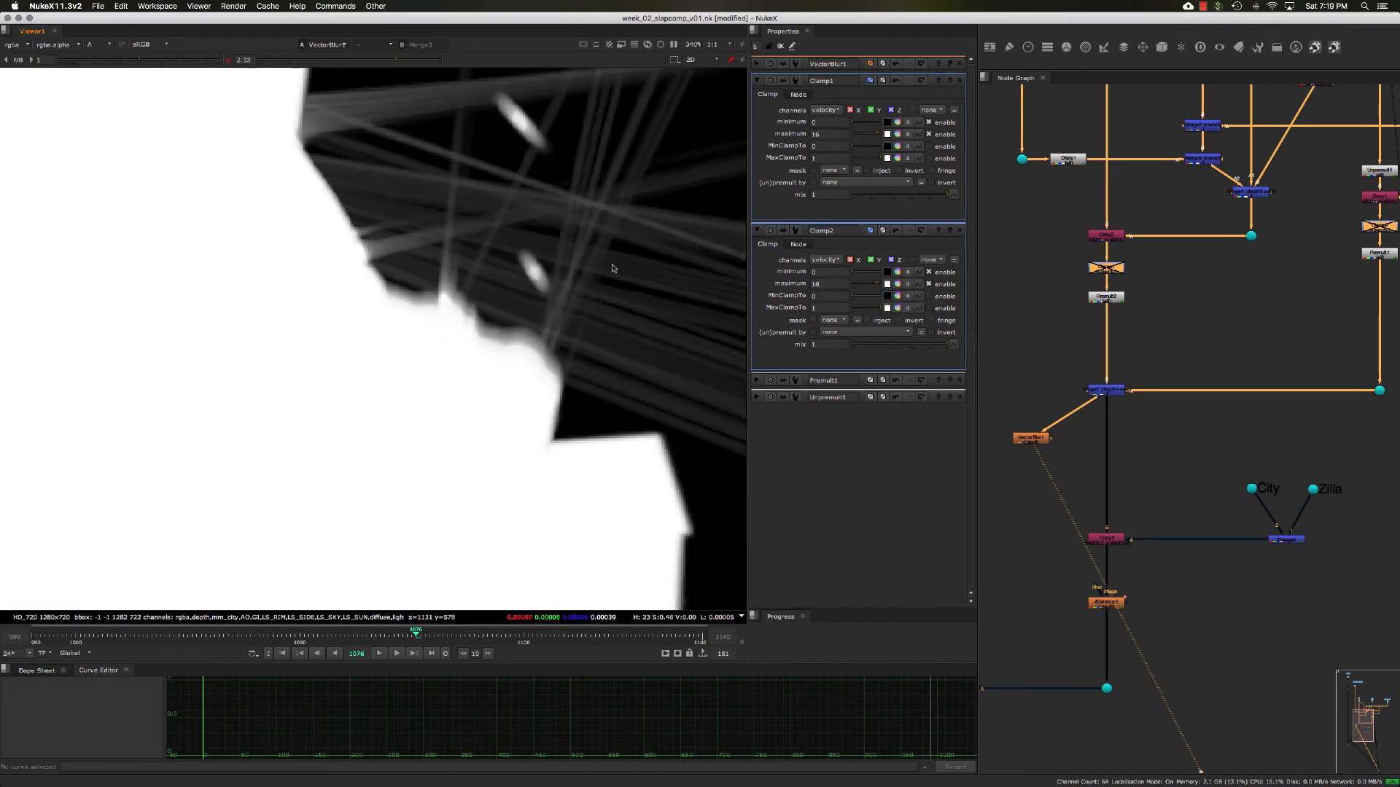
pyautogui.moveTo(563, 300); pyautogui.dragTo(595, 273, button='middle')
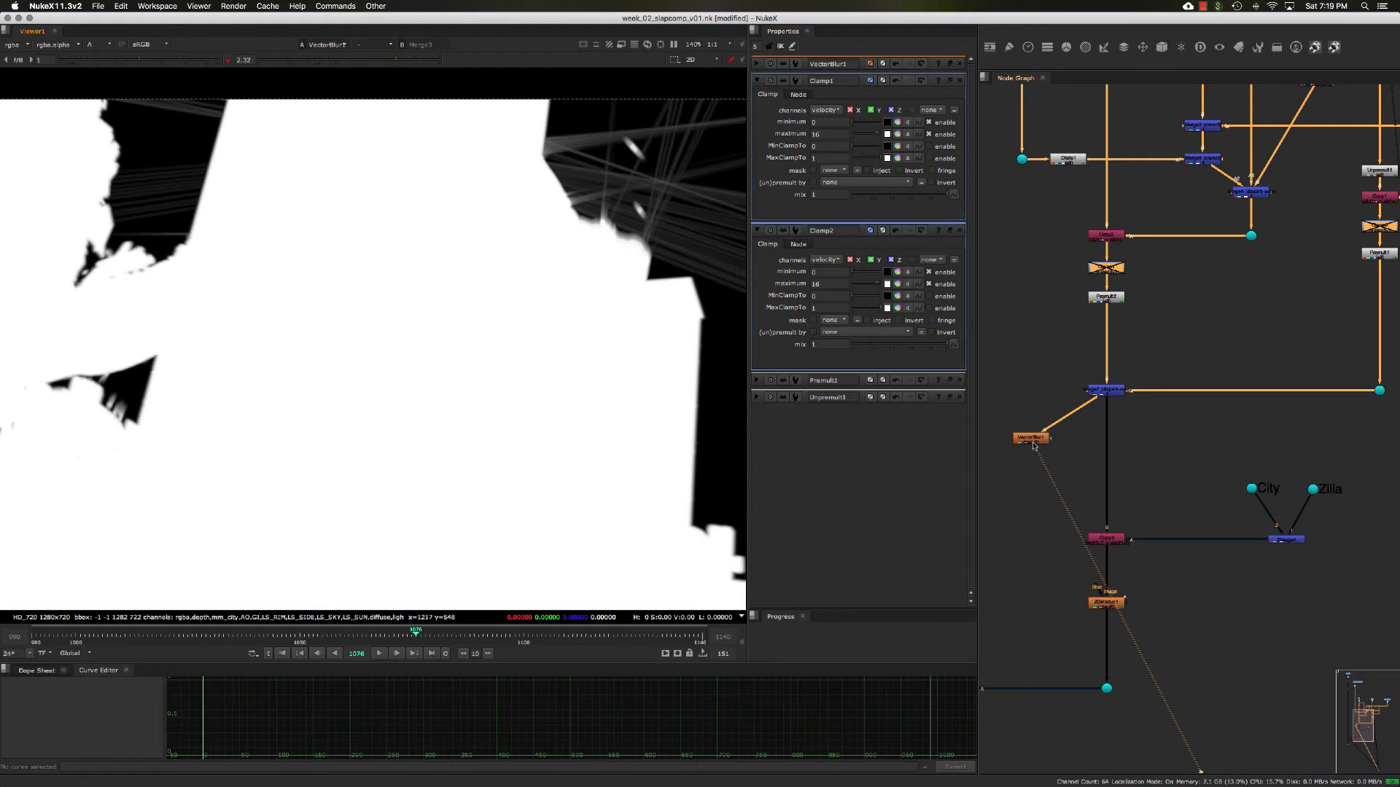
# - Review the VectorBlur1 settings, then re-enable both velocity Clamps, Clamp1 and Clamp2
pyautogui.doubleClick(1032, 440)
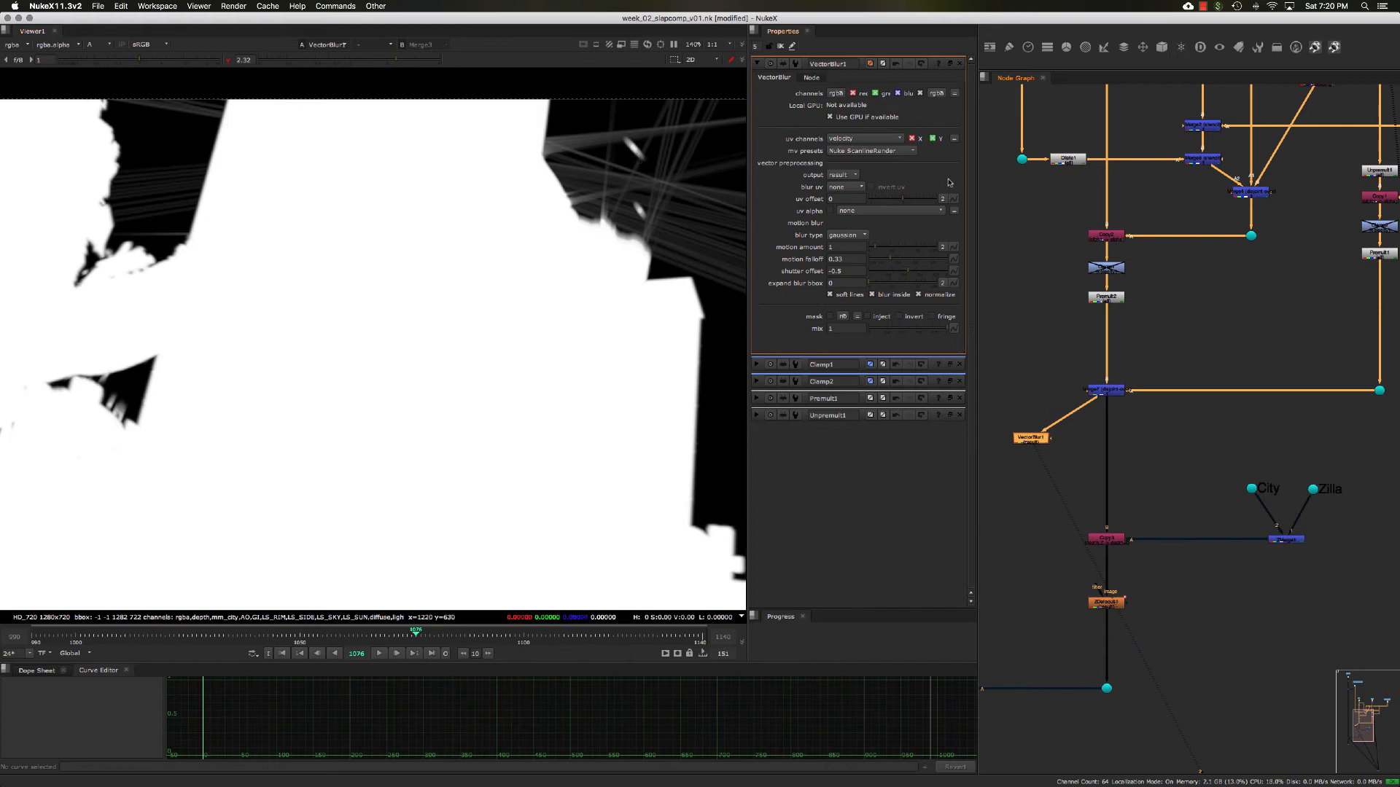
pyautogui.doubleClick(1106, 268)
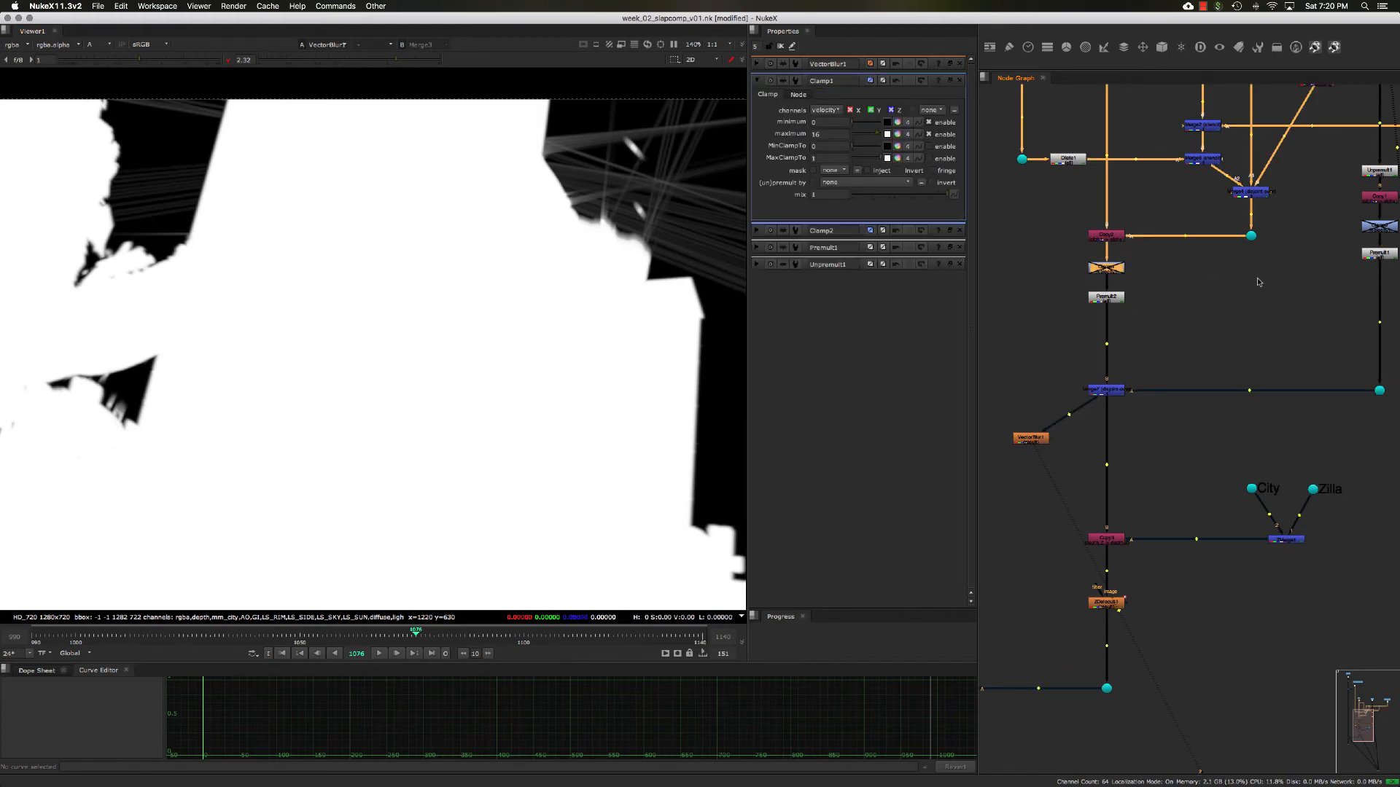
pyautogui.keyDown('super'); pyautogui.moveTo(1252, 280); pyautogui.dragTo(1242, 281); pyautogui.keyUp('super')
pyautogui.doubleClick(1120, 269)
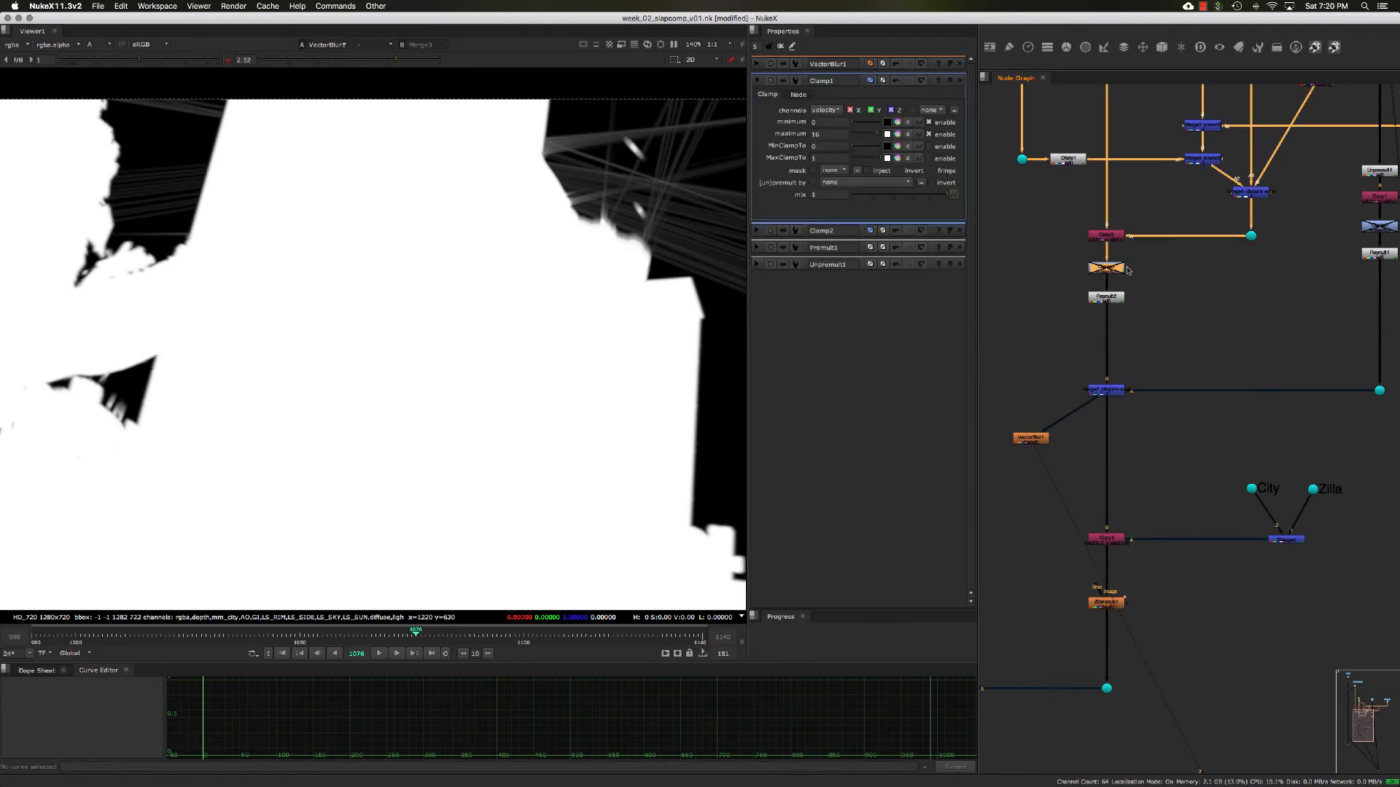
pyautogui.doubleClick(1378, 226)
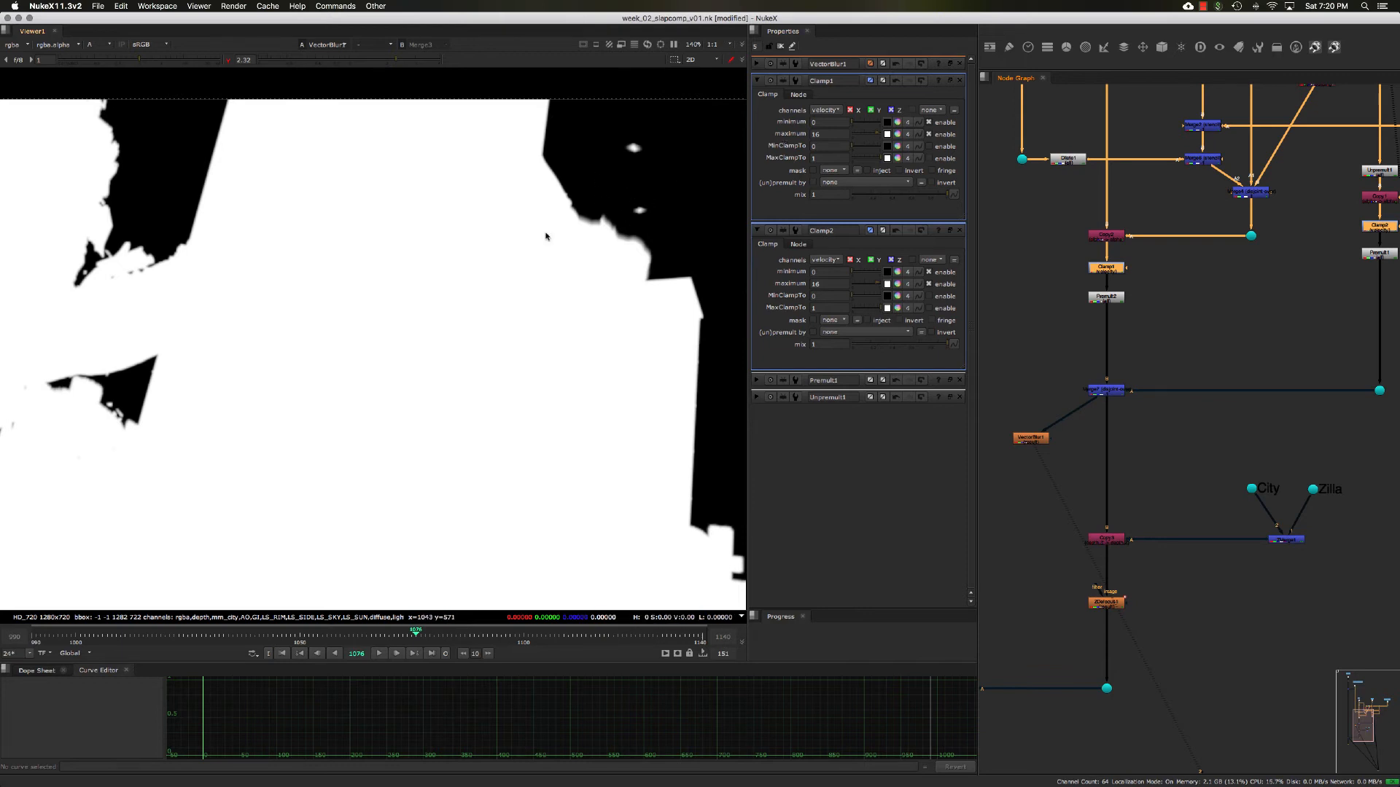
# - Restore the color view and default viewer gamma, then compare the creature with VectorBlur1 toggled off and on
pyautogui.press('a')
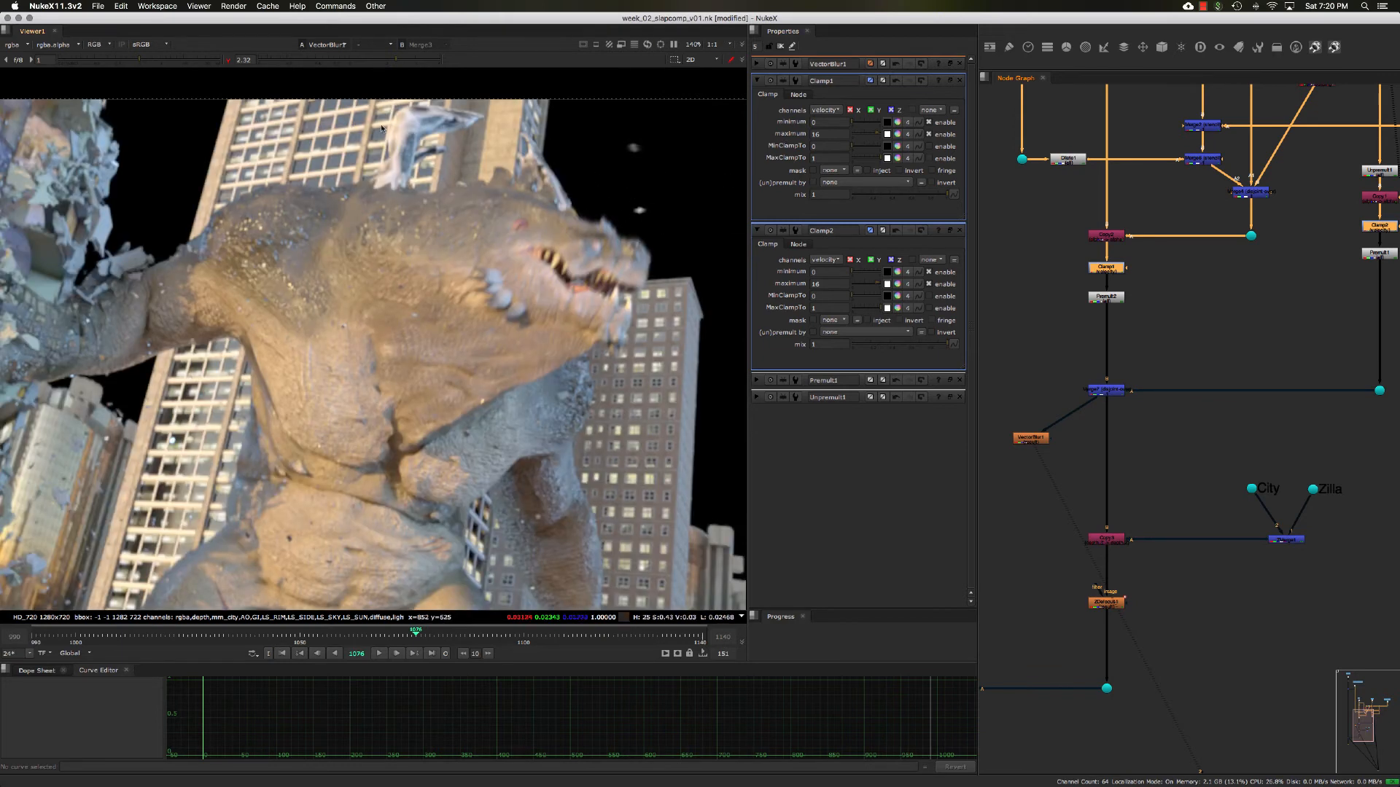
pyautogui.click(229, 59)
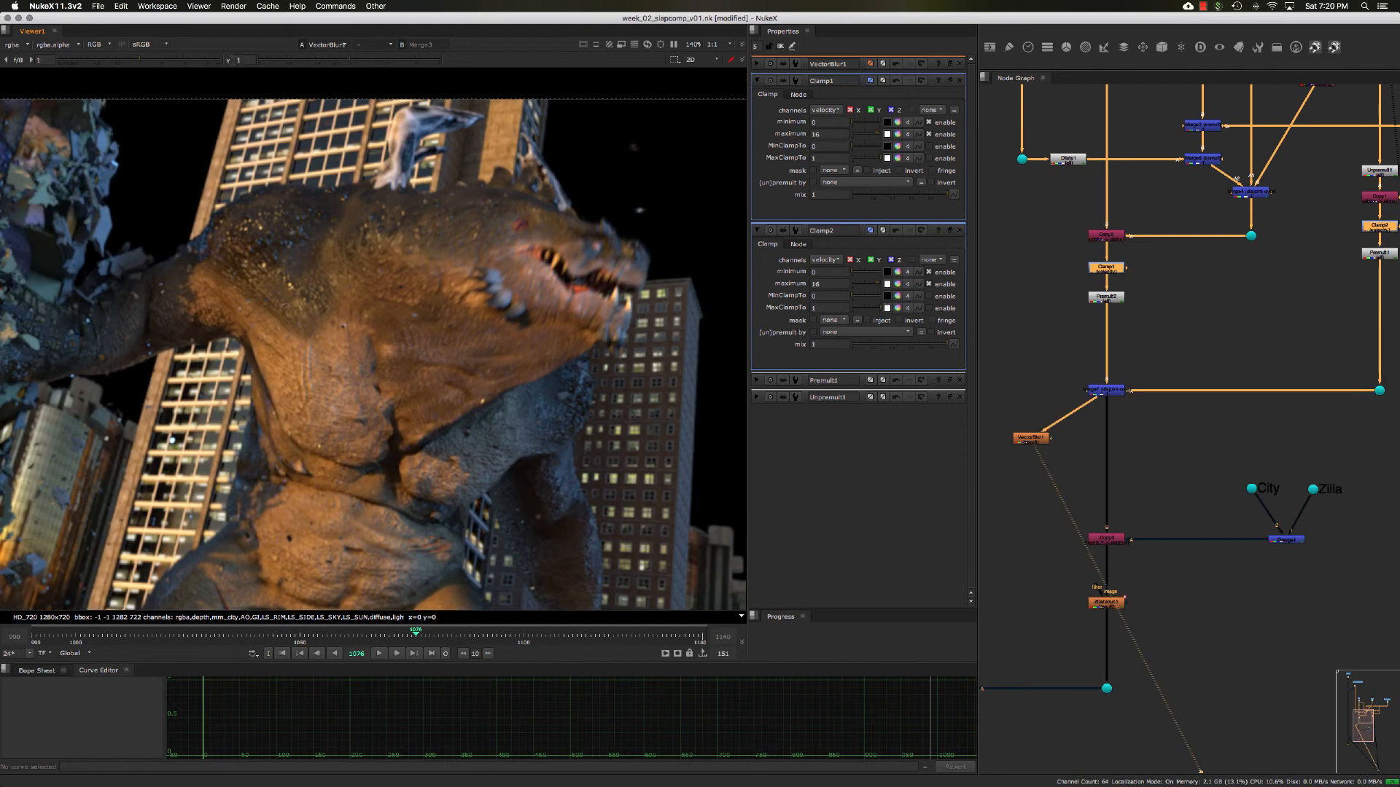
pyautogui.doubleClick(1035, 440)
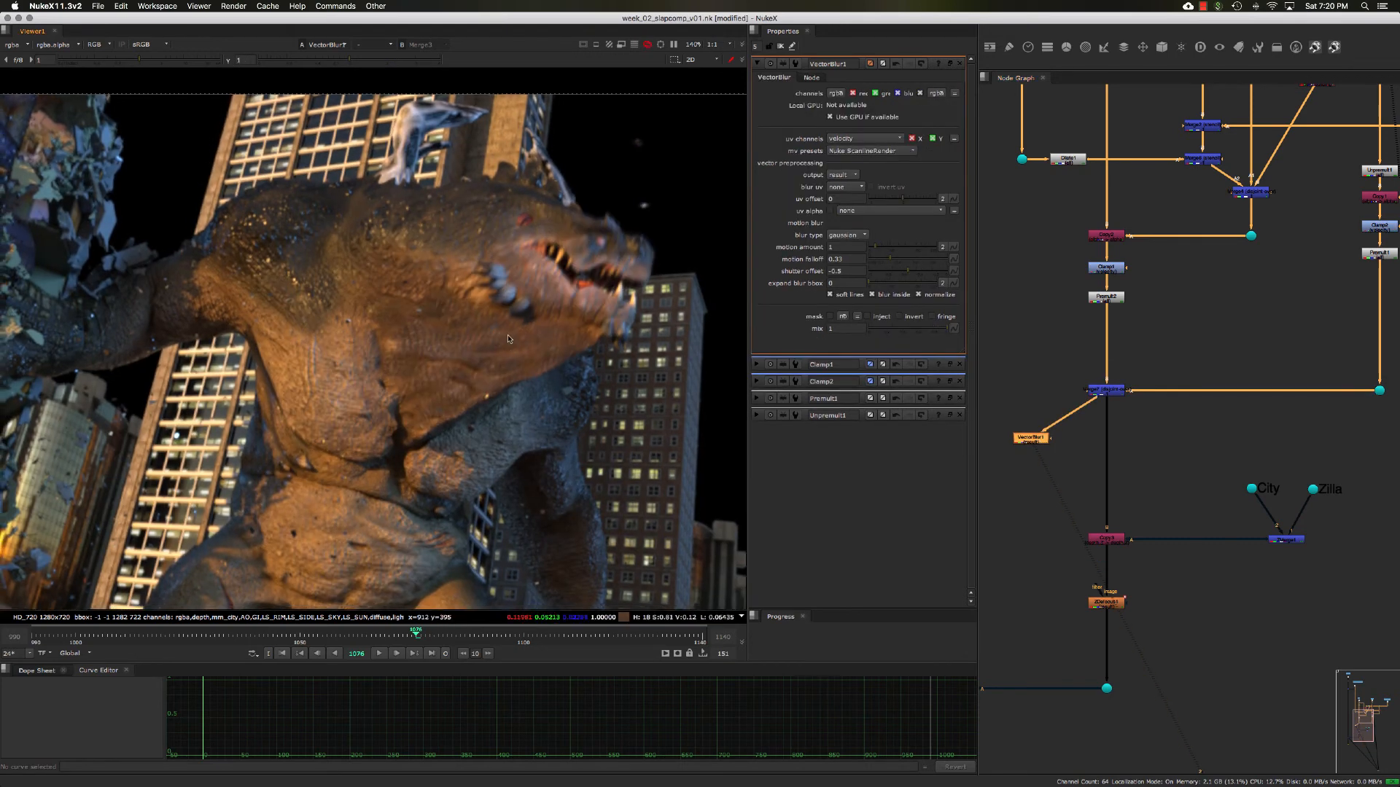
pyautogui.moveTo(508, 336); pyautogui.dragTo(512, 308, button='middle')
pyautogui.press('d')
pyautogui.press('d')
pyautogui.press('d')
pyautogui.press('d')
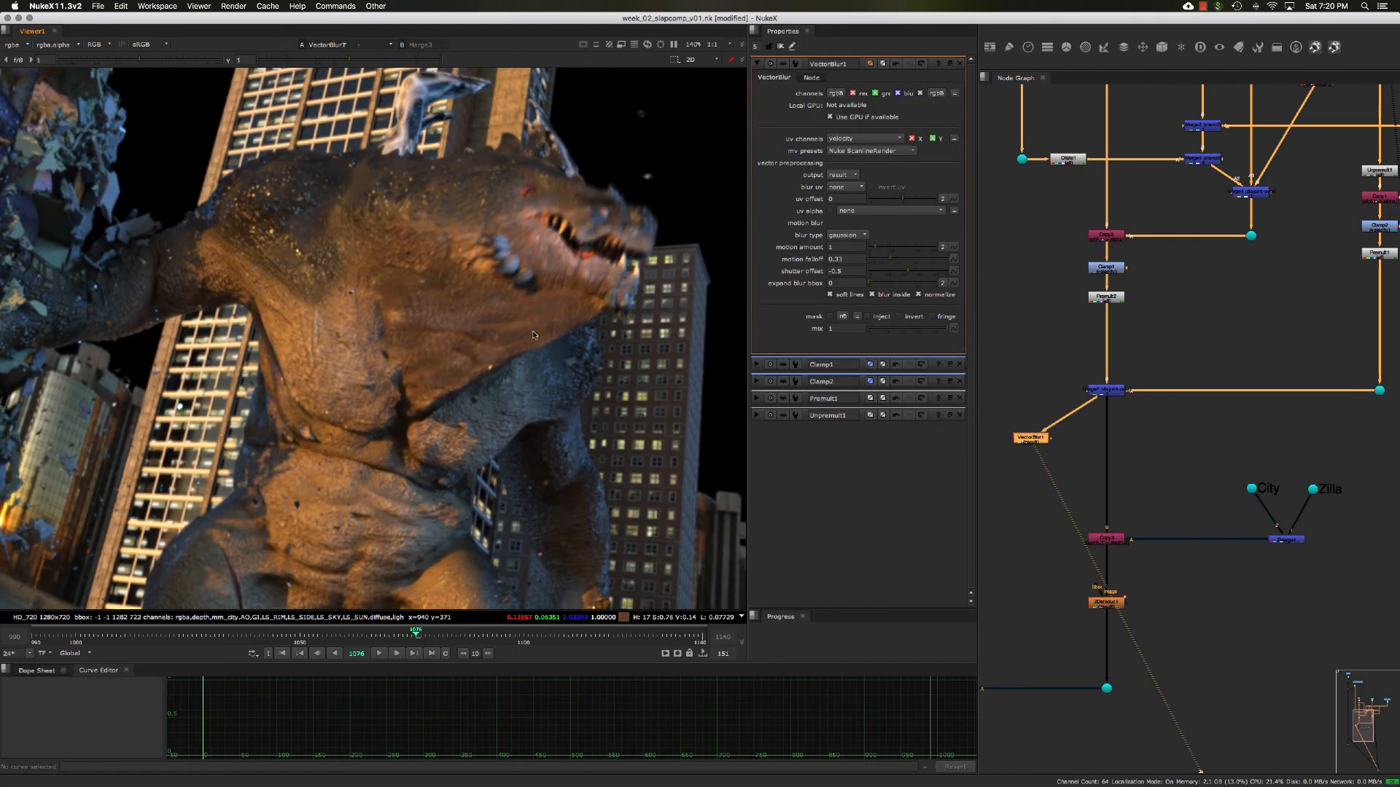
# - Disable VectorBlur1 and go to frame 1081 to inspect the unblurred render
pyautogui.scroll(-2, 533, 334)
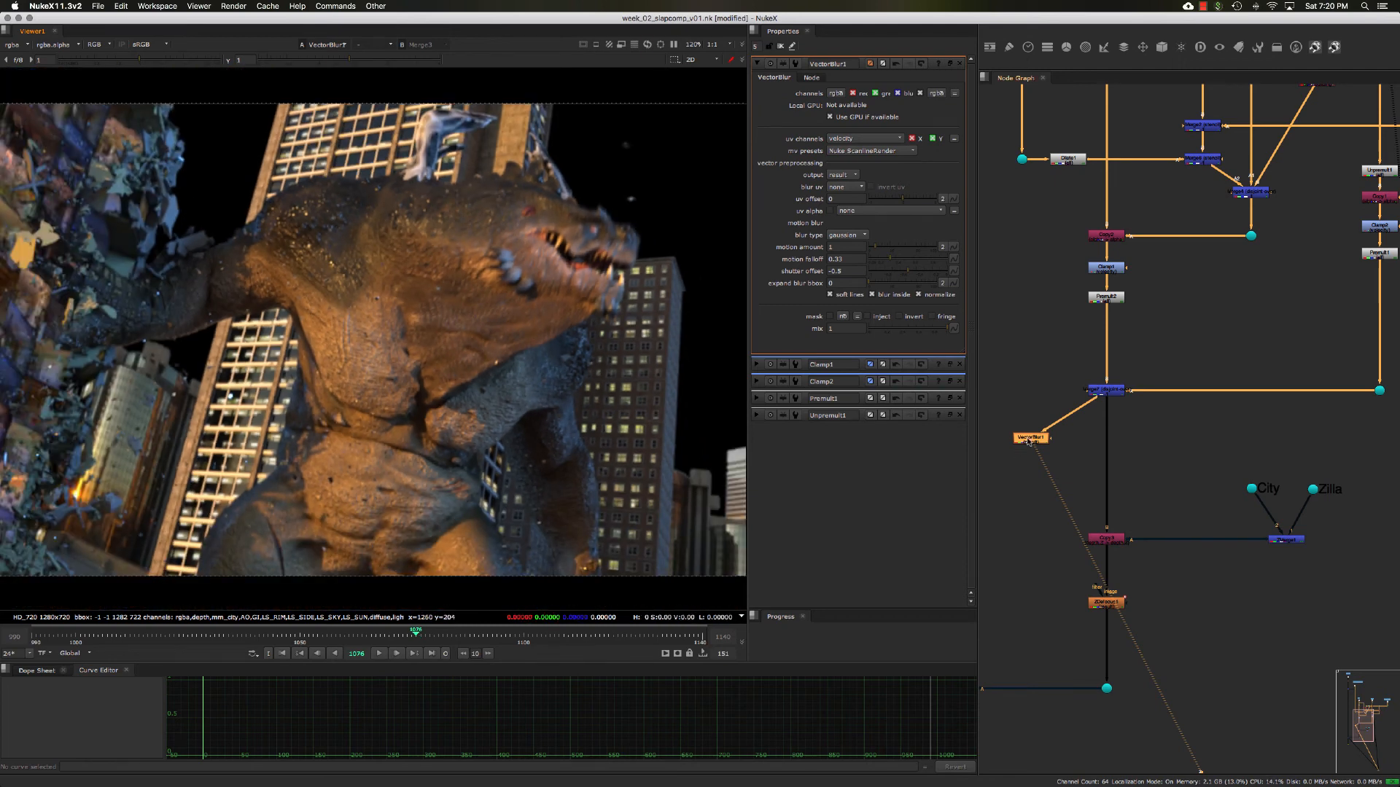
pyautogui.press('d')
pyautogui.click(441, 639)
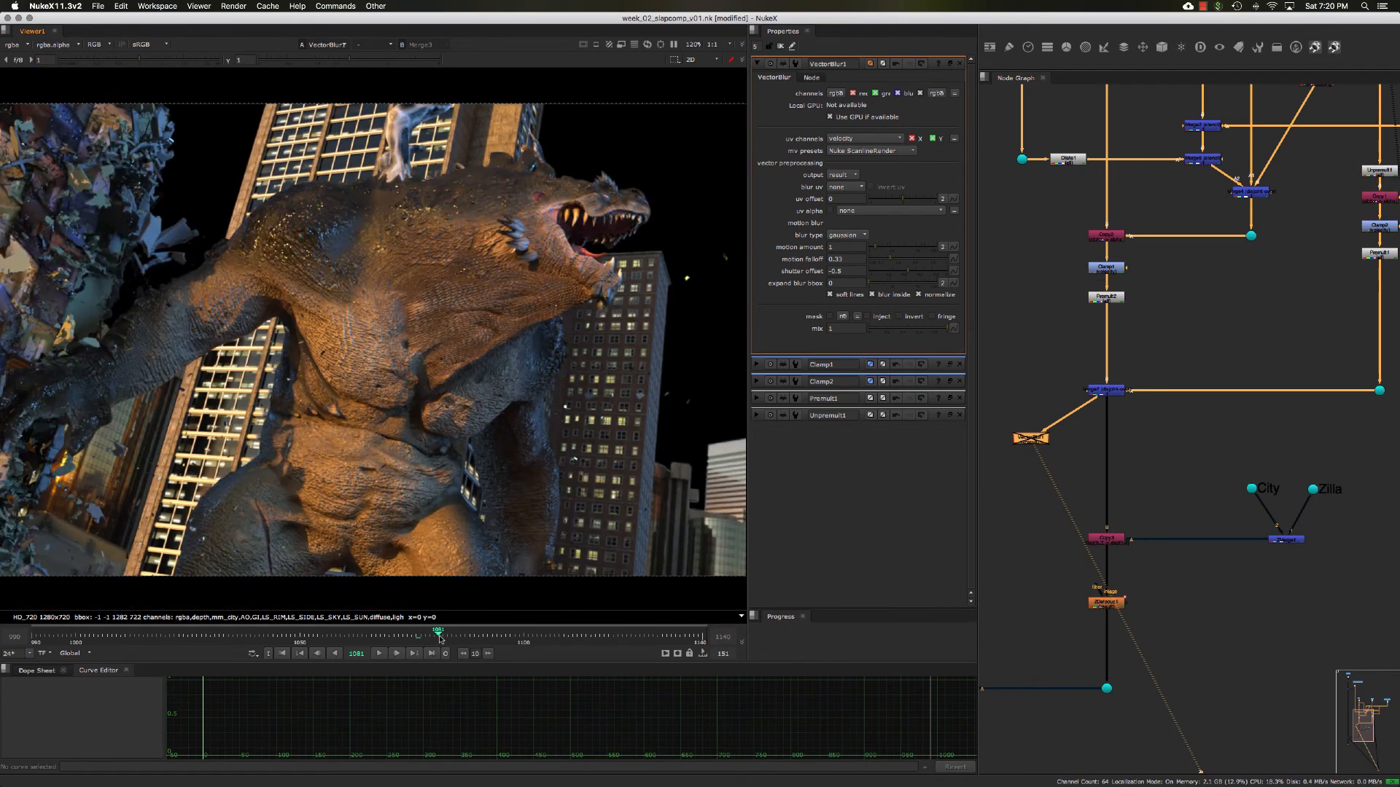
# - Go to frame 1085 and compare the render with VectorBlur1 switched on and off
pyautogui.moveTo(440, 639); pyautogui.dragTo(455, 632)
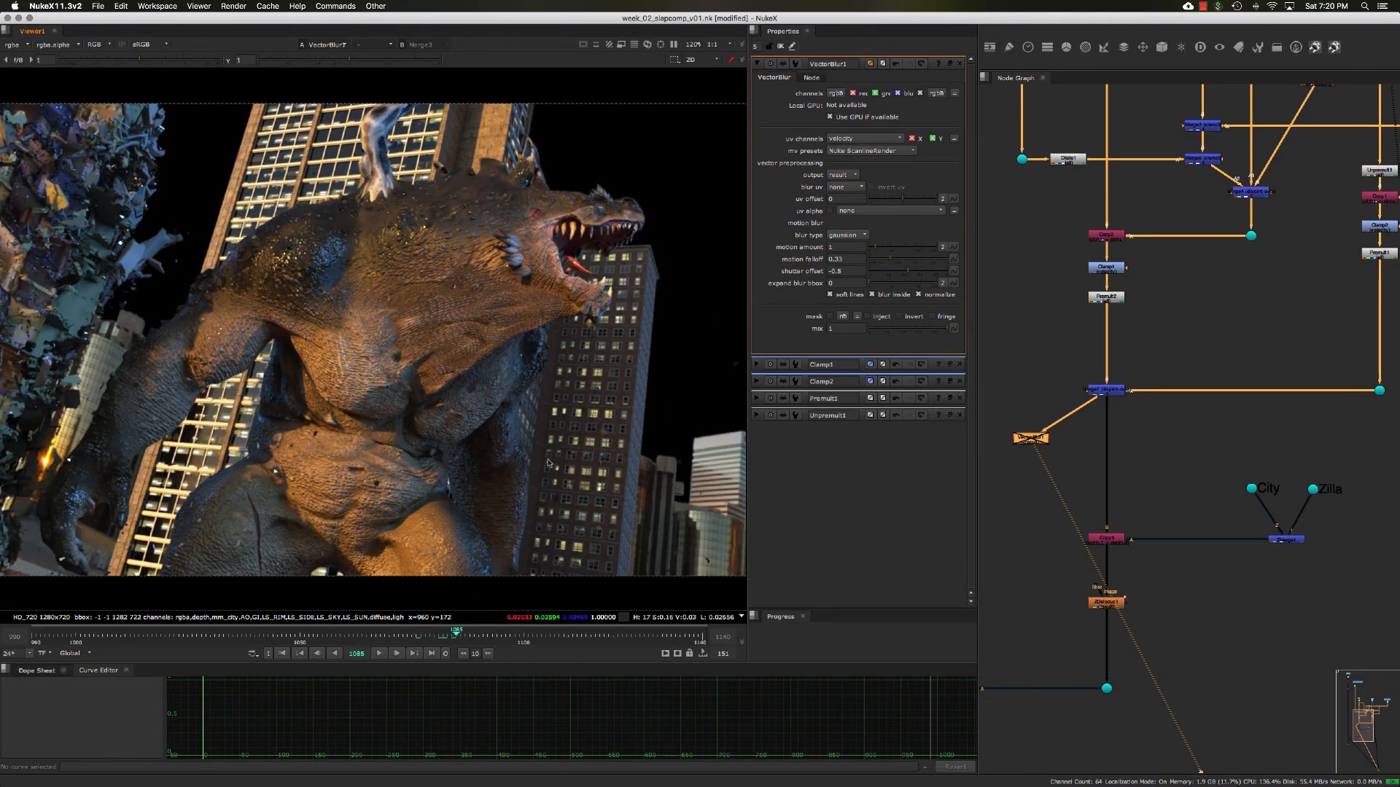
pyautogui.click(1029, 440)
pyautogui.press('d')
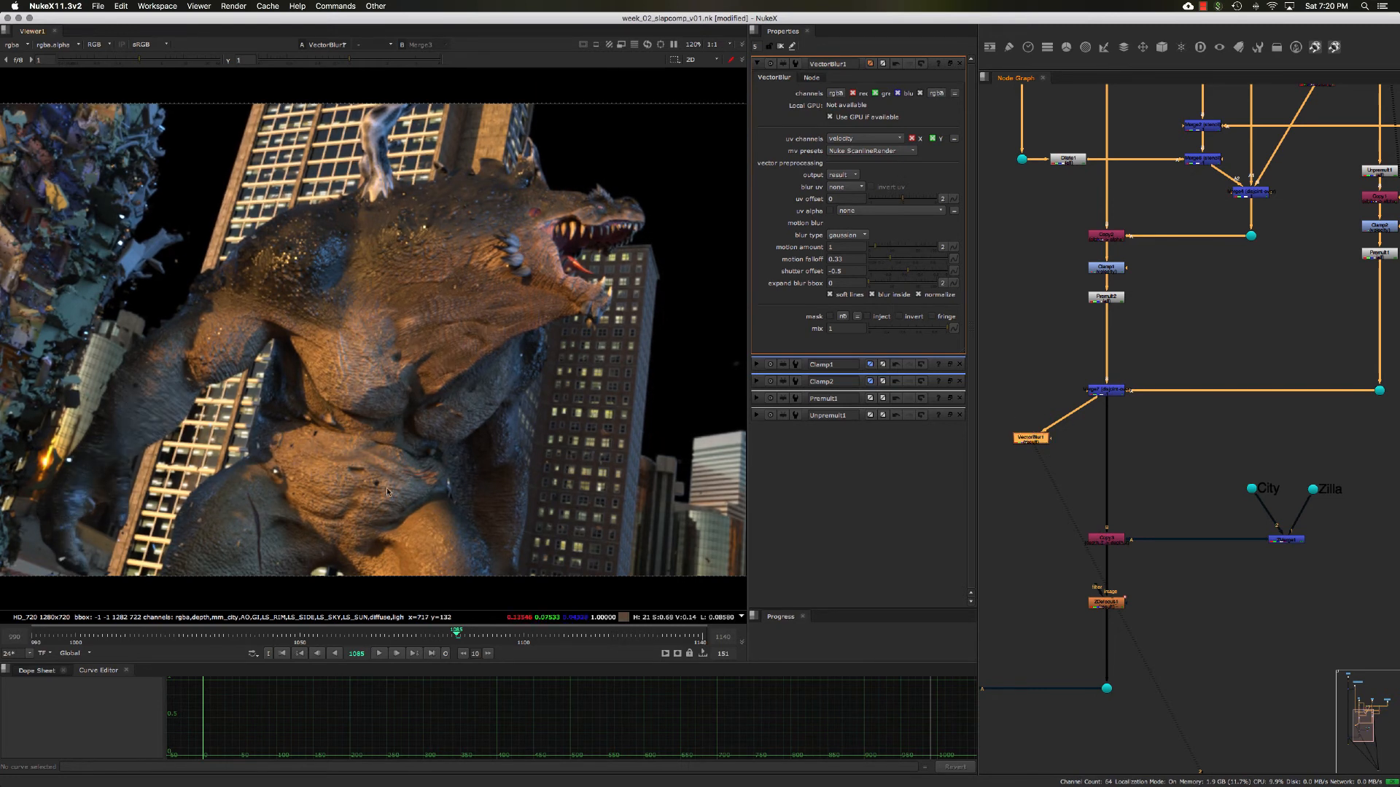
pyautogui.press('d')
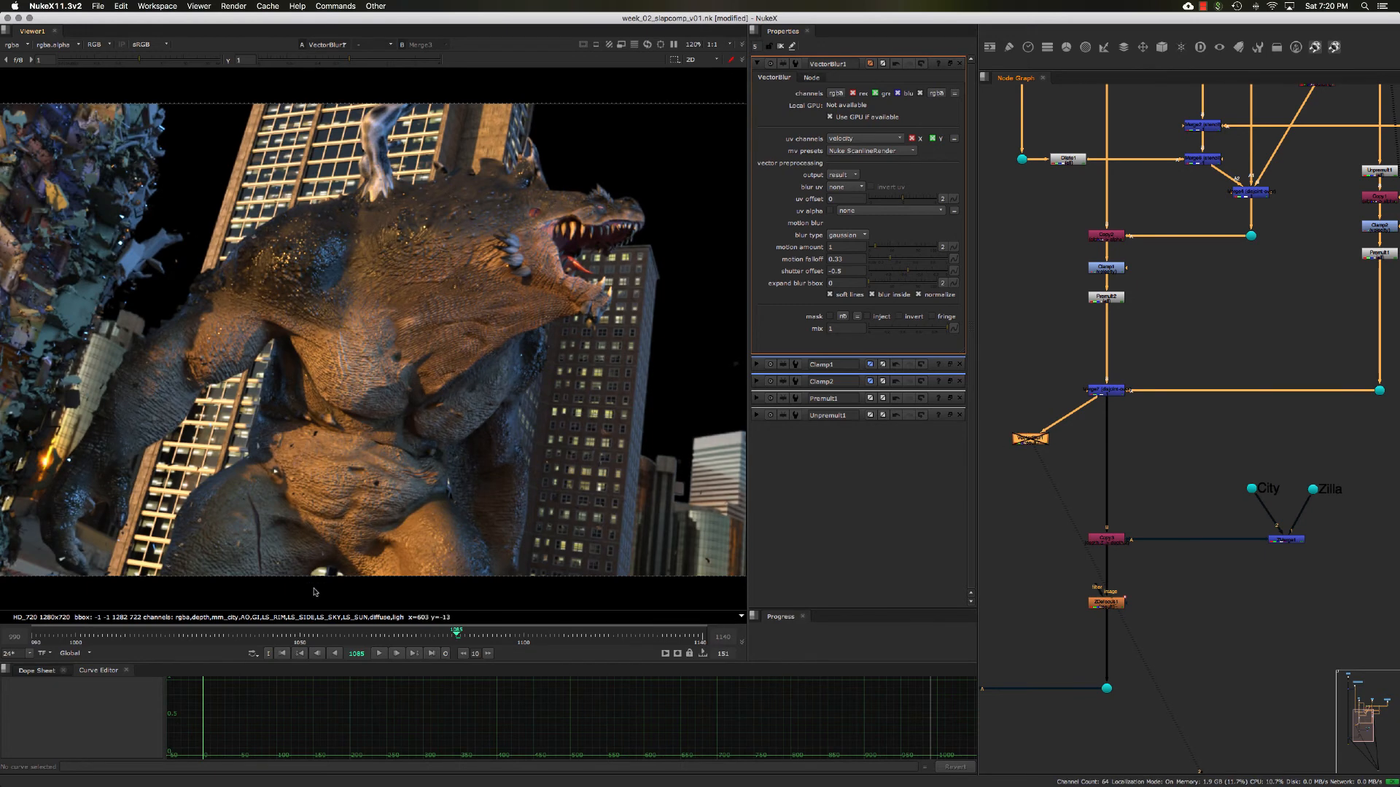
# - Go to frame 1067, compare the collapsing building with VectorBlur1 toggled, and leave the node enabled
pyautogui.click(349, 632)
pyautogui.moveTo(348, 631); pyautogui.dragTo(376, 633)
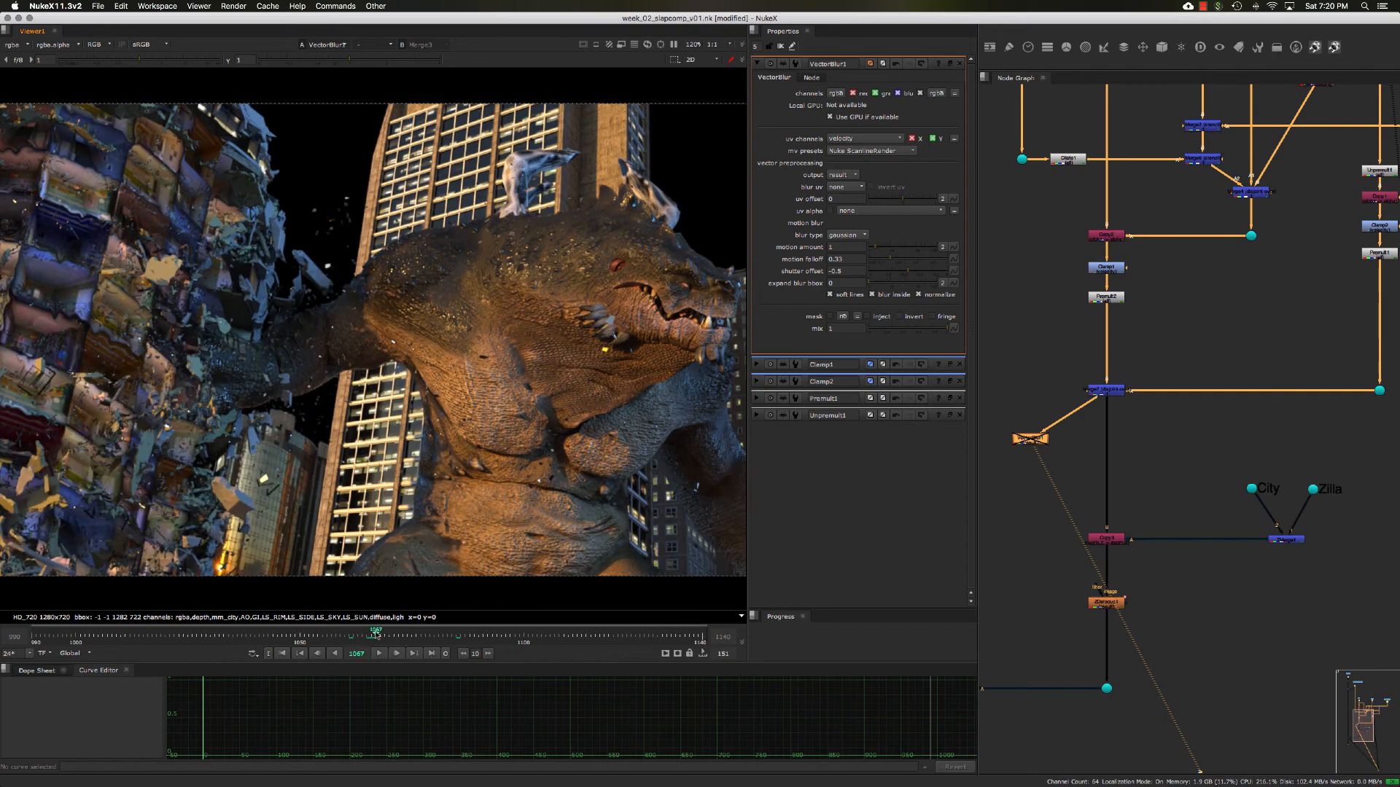
pyautogui.click(1031, 439)
pyautogui.press('d')
pyautogui.click(1035, 441)
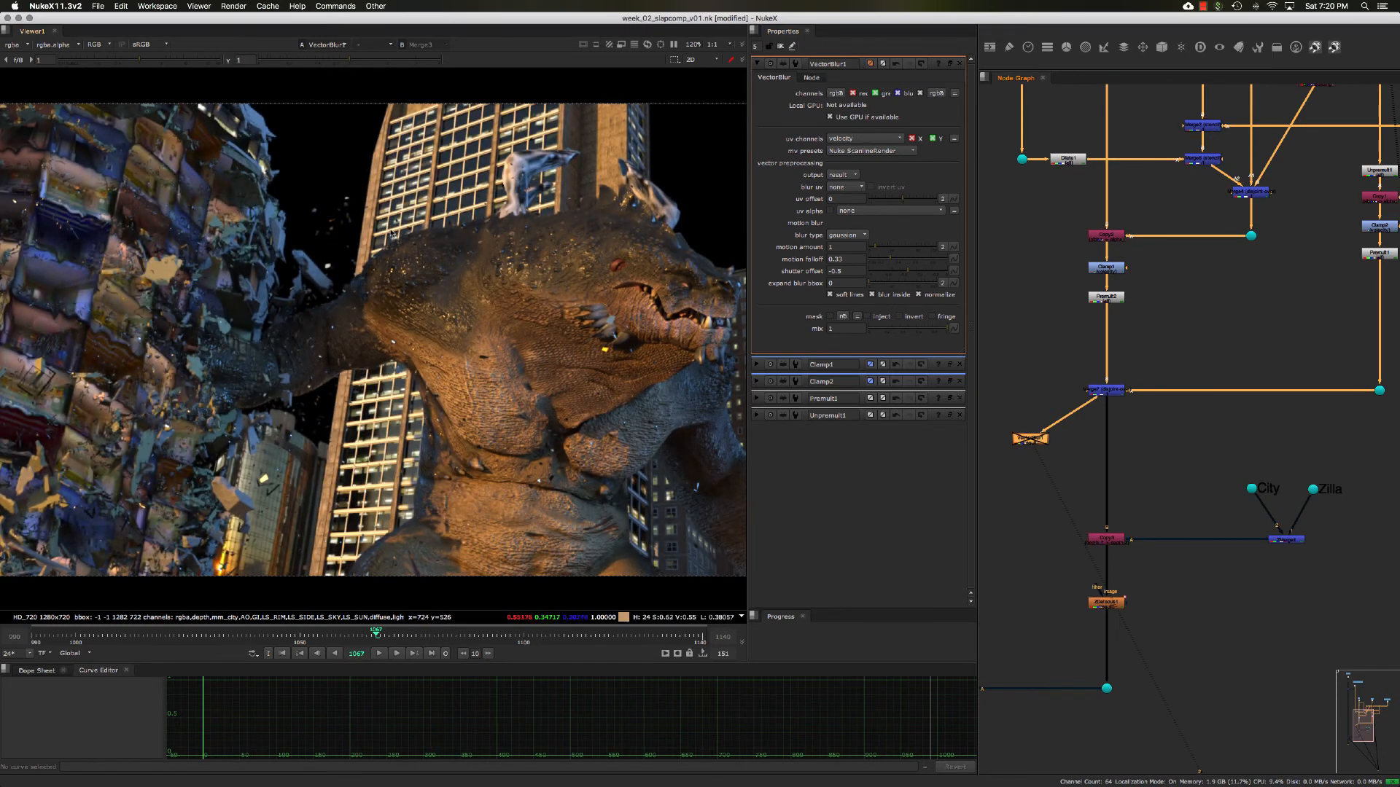
pyautogui.press('d')
pyautogui.press('d')
pyautogui.press('d')
pyautogui.press('d')
pyautogui.press('d')
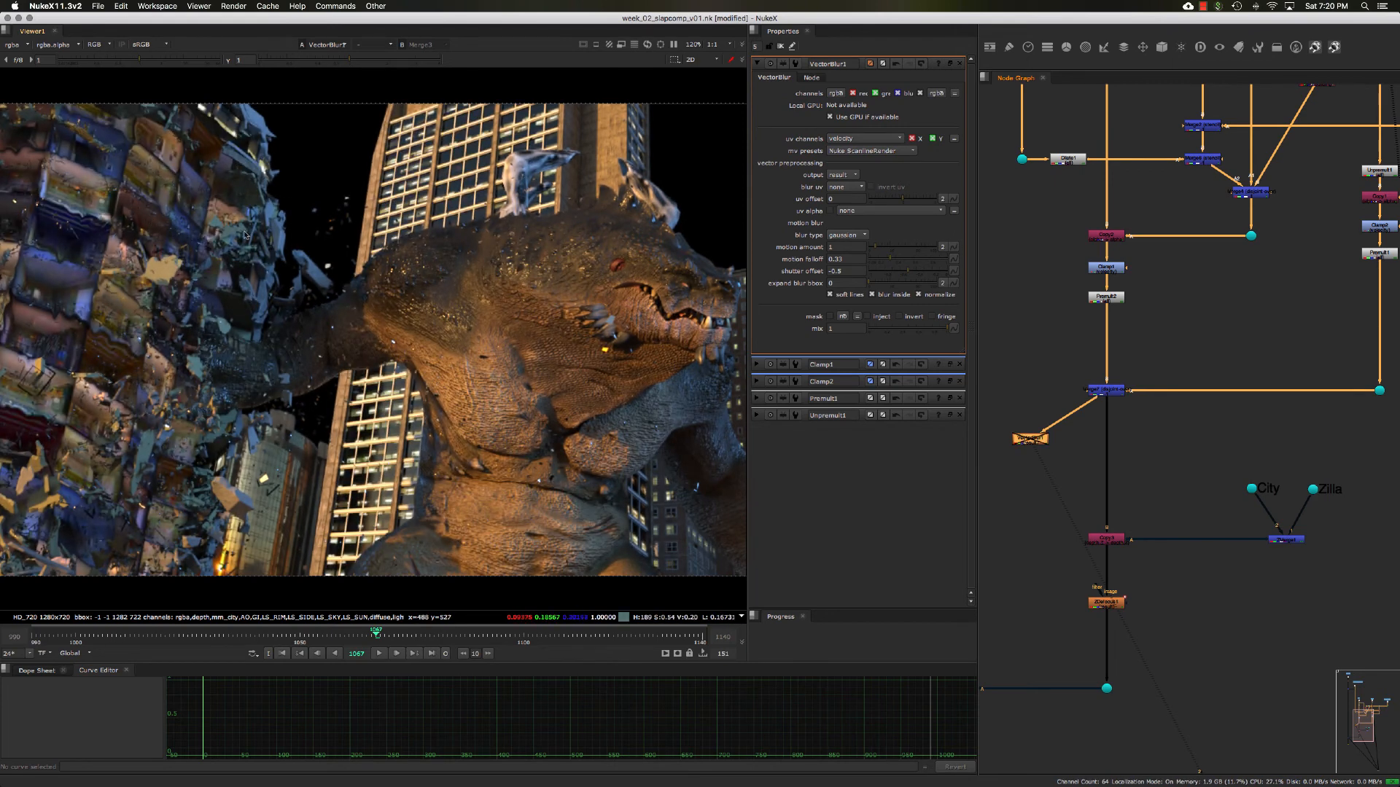
pyautogui.press('d')
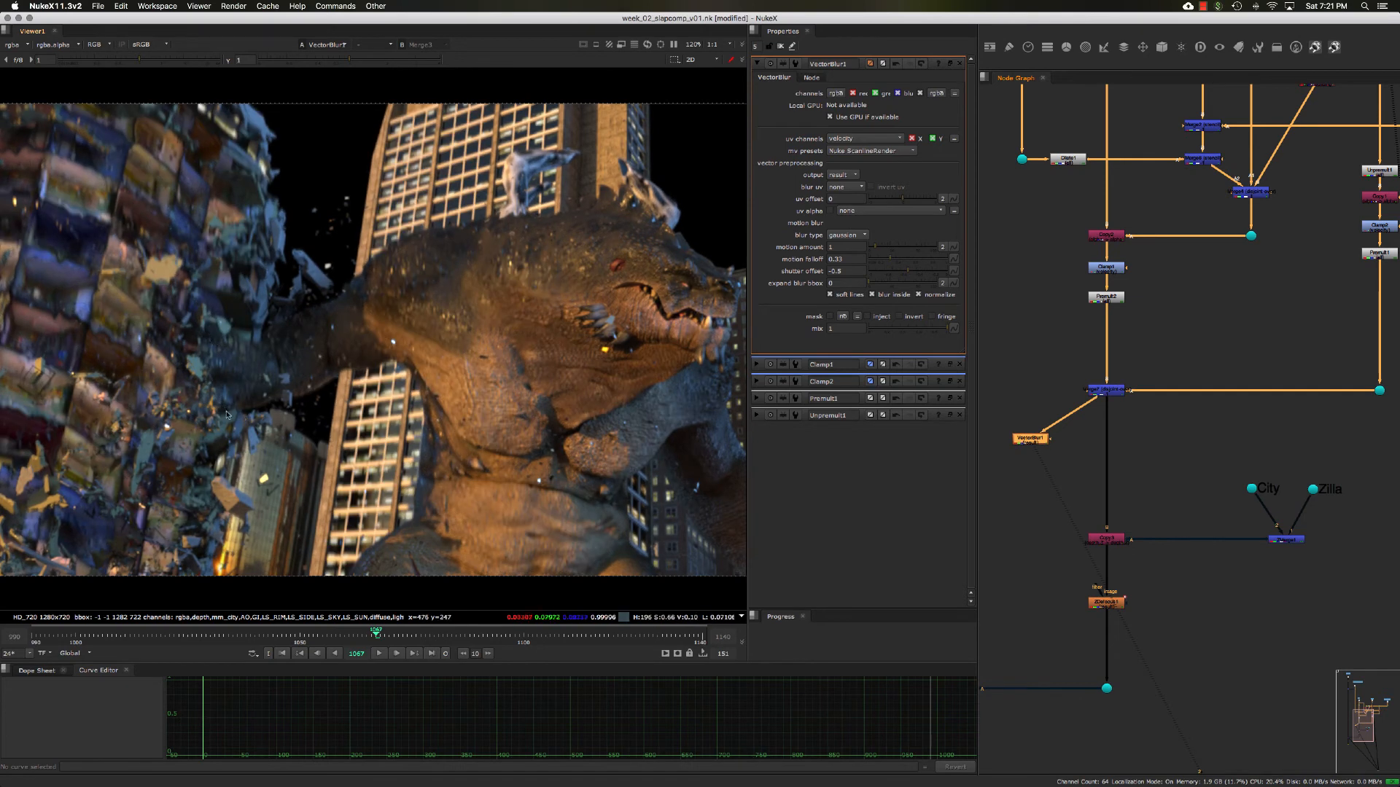
# - Examine the blurred render's alpha with lowered viewer gamma and gain, then restore both defaults and the color view
pyautogui.moveTo(549, 428); pyautogui.dragTo(451, 402, button='middle')
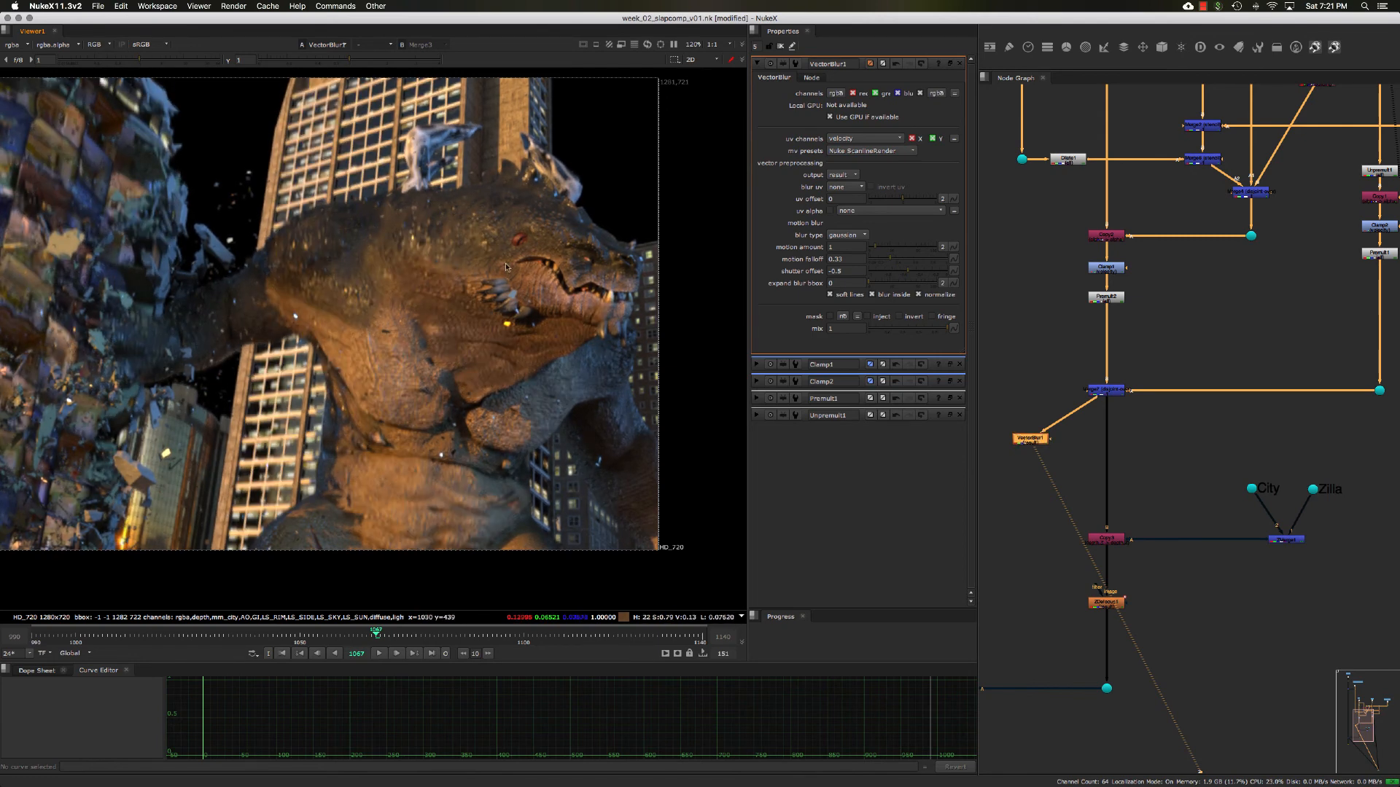
pyautogui.press('a')
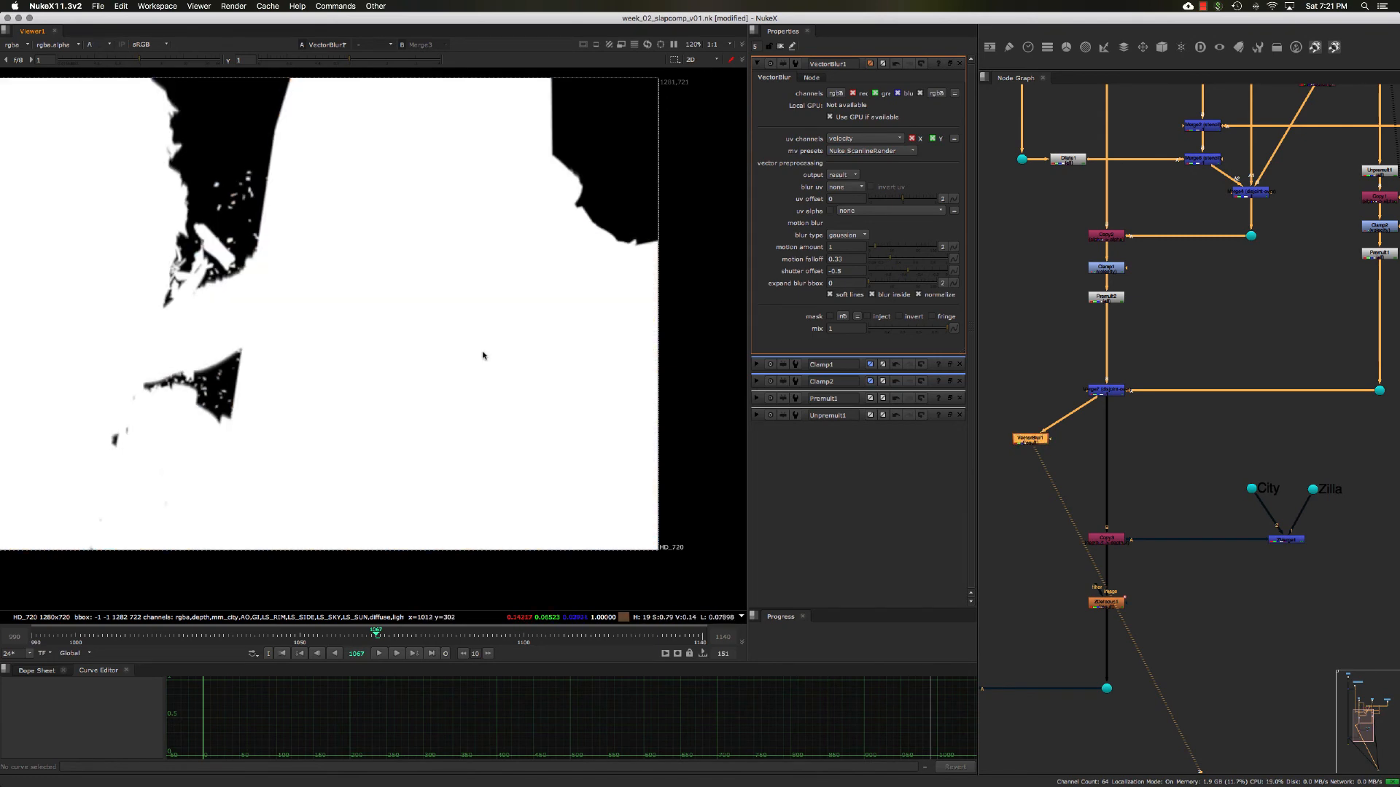
pyautogui.moveTo(406, 286); pyautogui.dragTo(453, 300, button='middle')
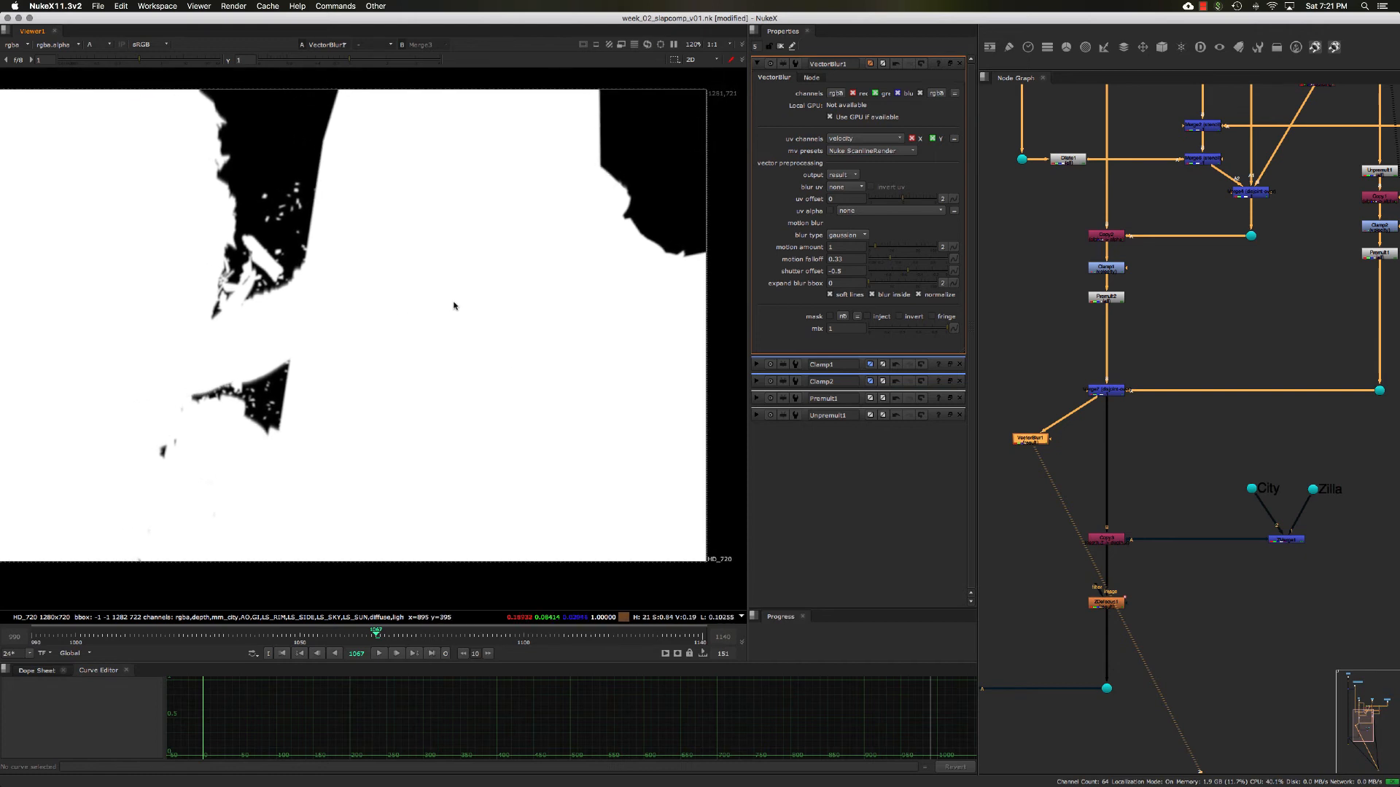
pyautogui.moveTo(350, 60); pyautogui.dragTo(287, 61)
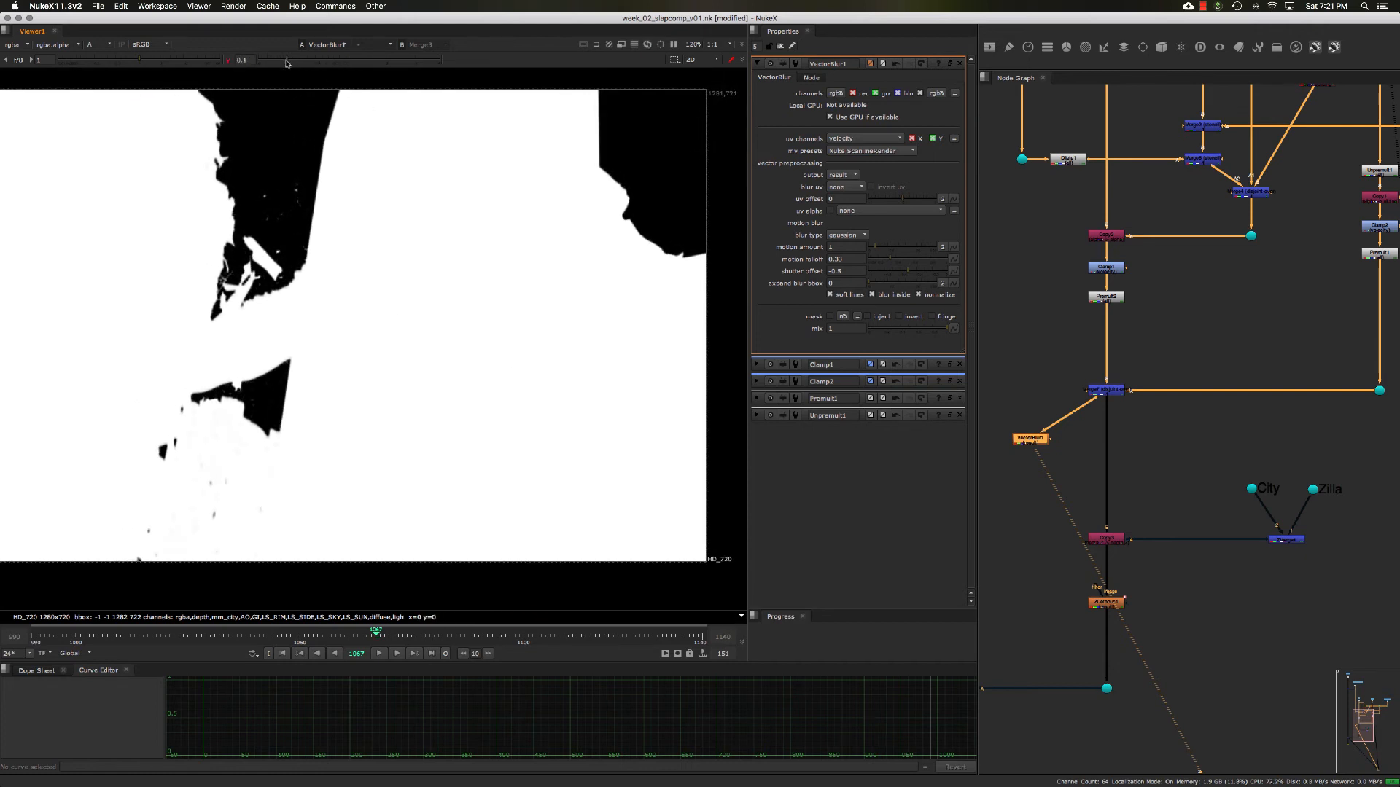
pyautogui.moveTo(140, 64)
pyautogui.mouseDown()
pyautogui.moveTo(88, 62)
pyautogui.moveTo(137, 61)
pyautogui.mouseUp()
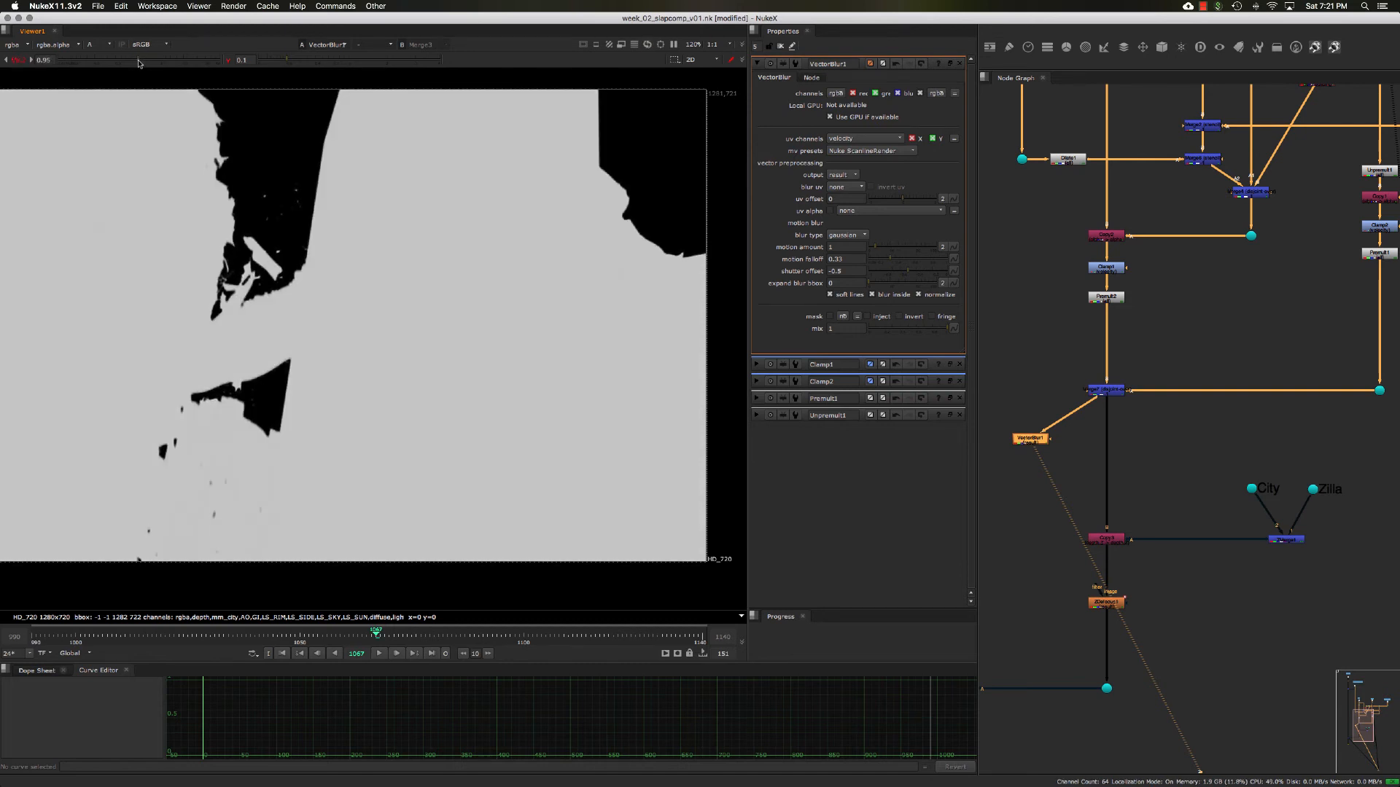
pyautogui.click(19, 61)
pyautogui.click(228, 60)
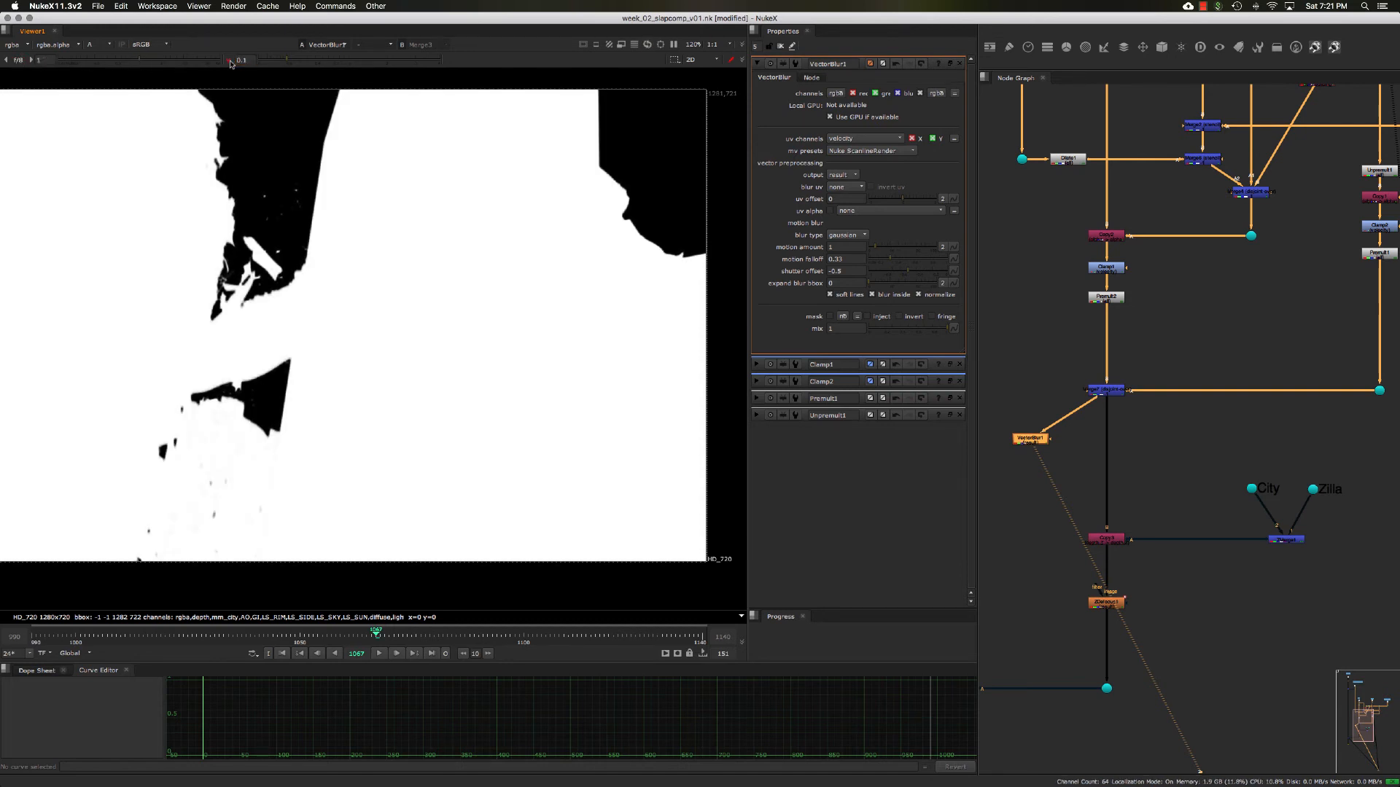
pyautogui.press('a')
pyautogui.moveTo(1170, 460); pyautogui.dragTo(1194, 440, button='middle')
pyautogui.moveTo(1055, 425); pyautogui.dragTo(1062, 427)
pyautogui.moveTo(1085, 421); pyautogui.dragTo(1088, 415, button='middle')
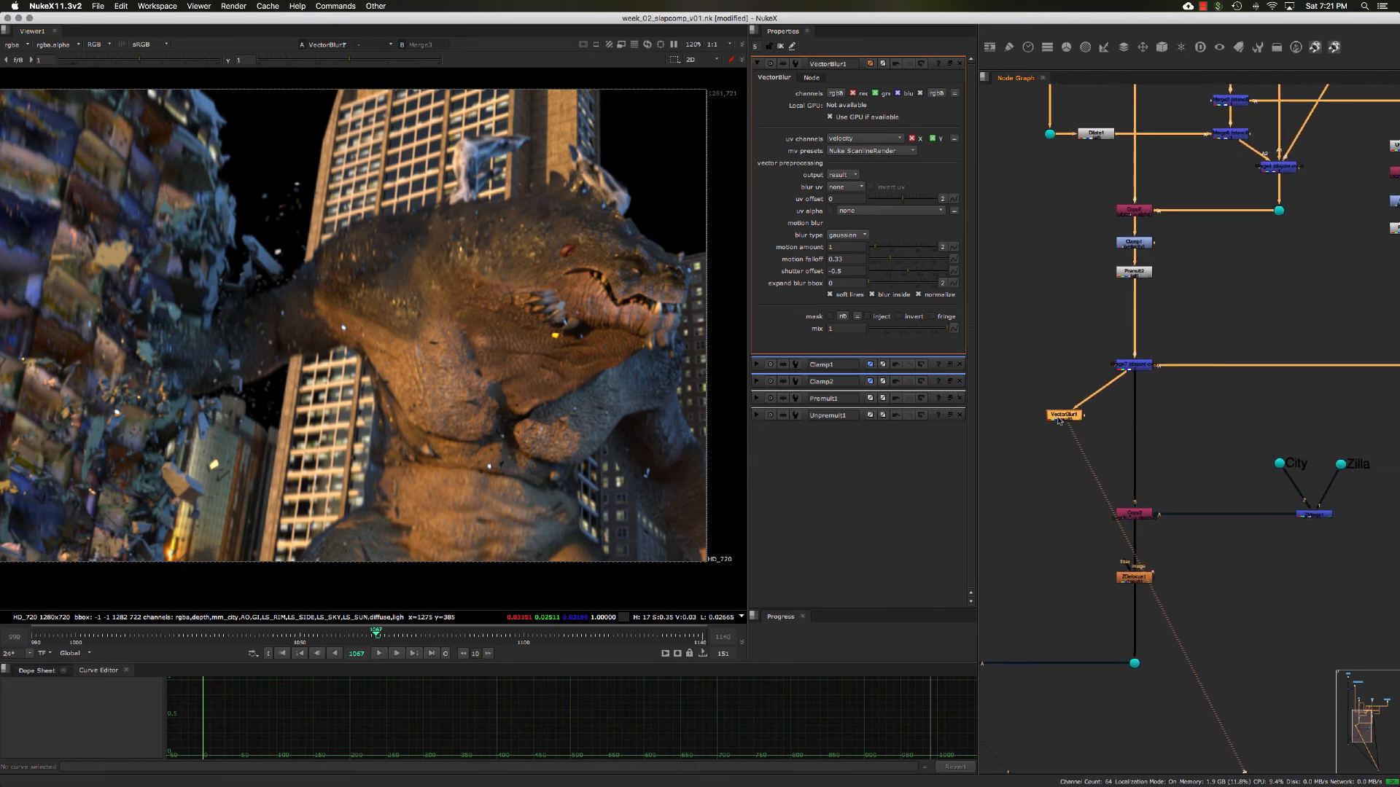
pyautogui.moveTo(1059, 420); pyautogui.dragTo(1105, 452)
pyautogui.moveTo(1106, 452); pyautogui.dragTo(1057, 427)
pyautogui.moveTo(1032, 402); pyautogui.dragTo(1090, 450)
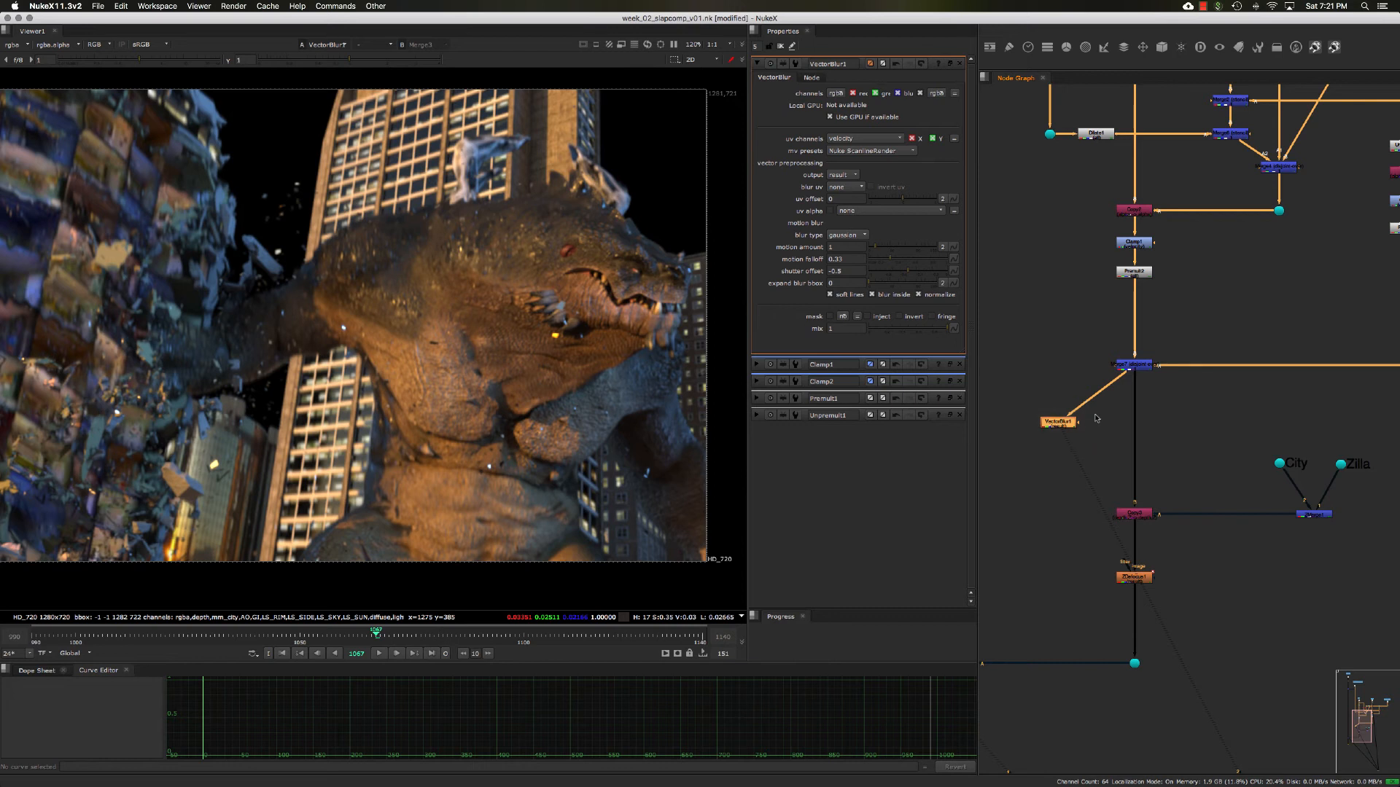
pyautogui.moveTo(1092, 388); pyautogui.dragTo(1057, 370, button='middle')
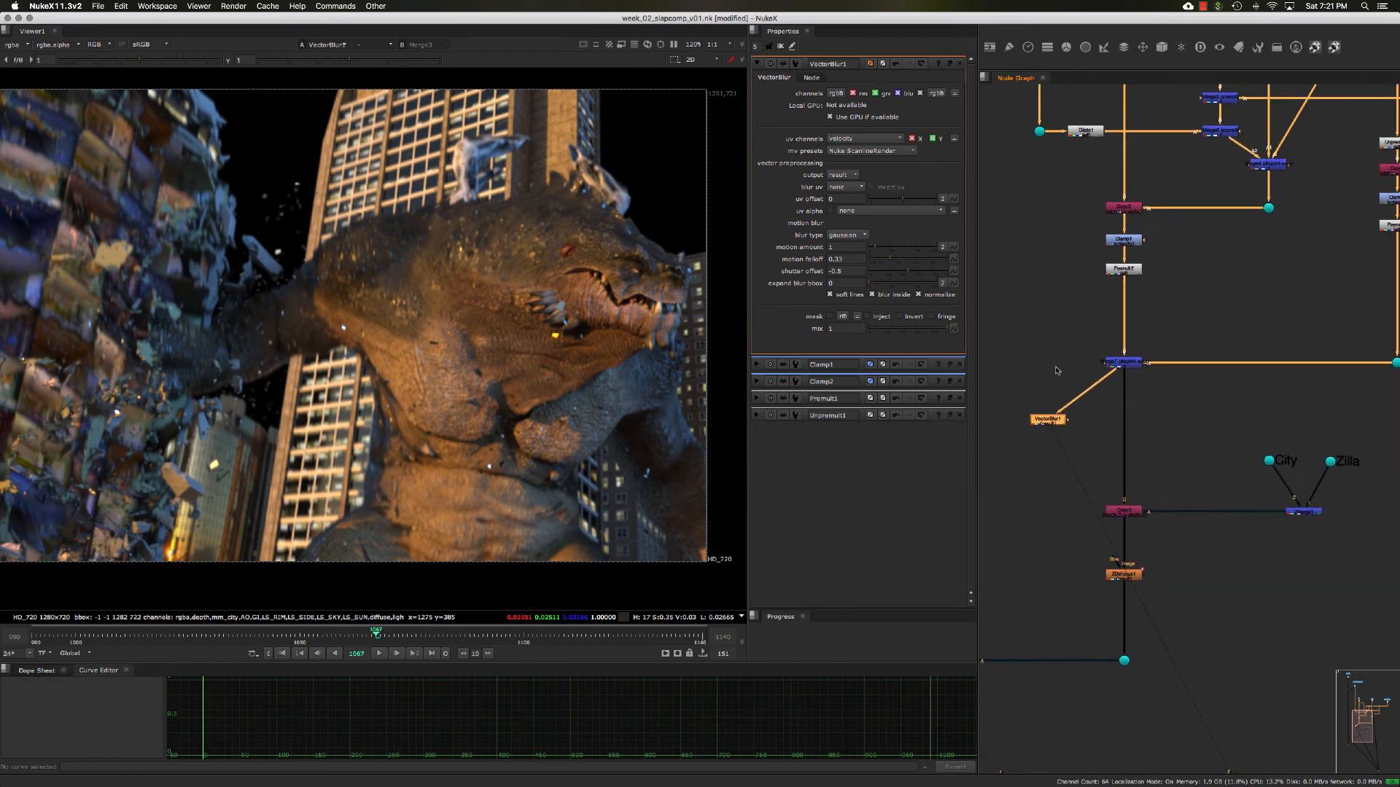
pyautogui.moveTo(1138, 391); pyautogui.dragTo(1125, 390, button='middle')
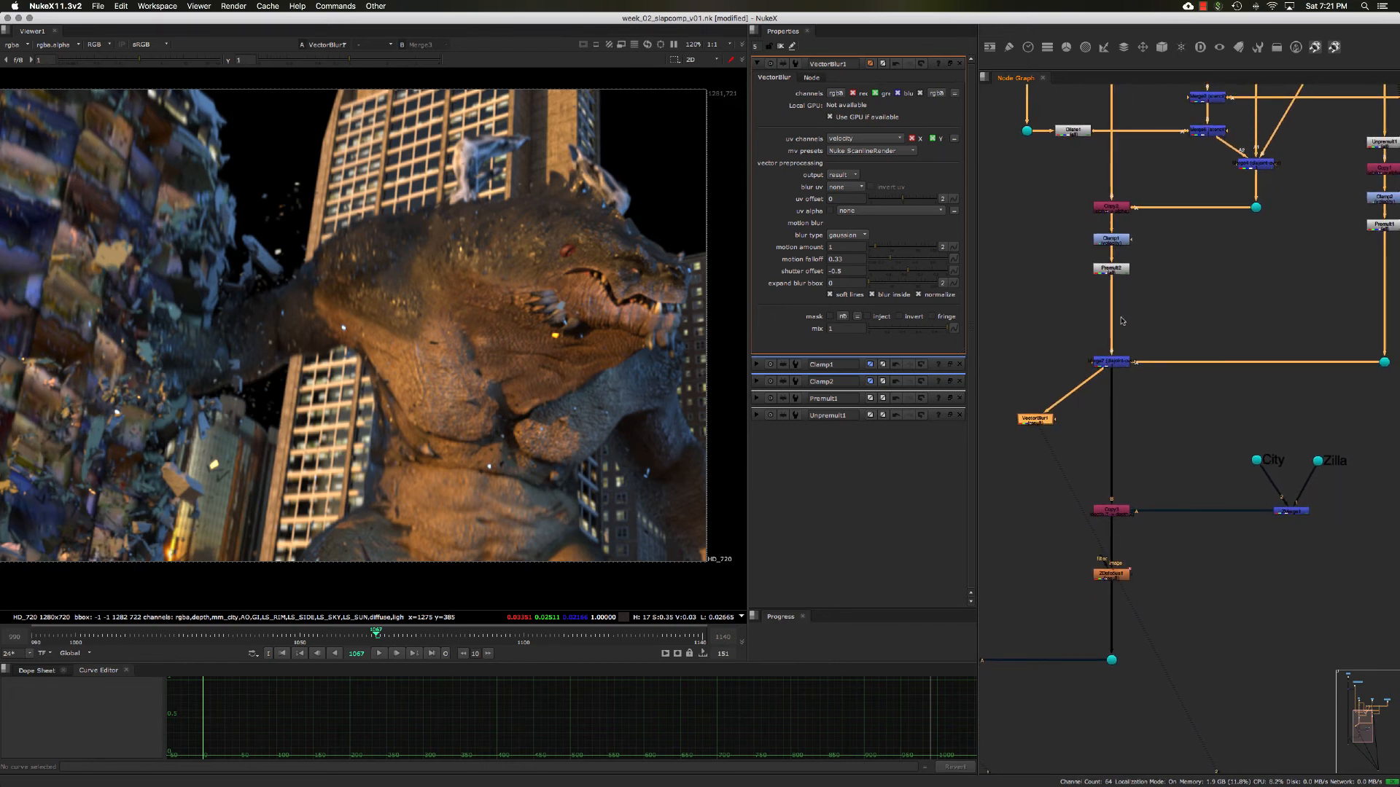
# - Review the velocity clamp limits in Clamp1, then the motion blur settings in VectorBlur1
pyautogui.doubleClick(1109, 249)
pyautogui.scroll(8, 1108, 249)
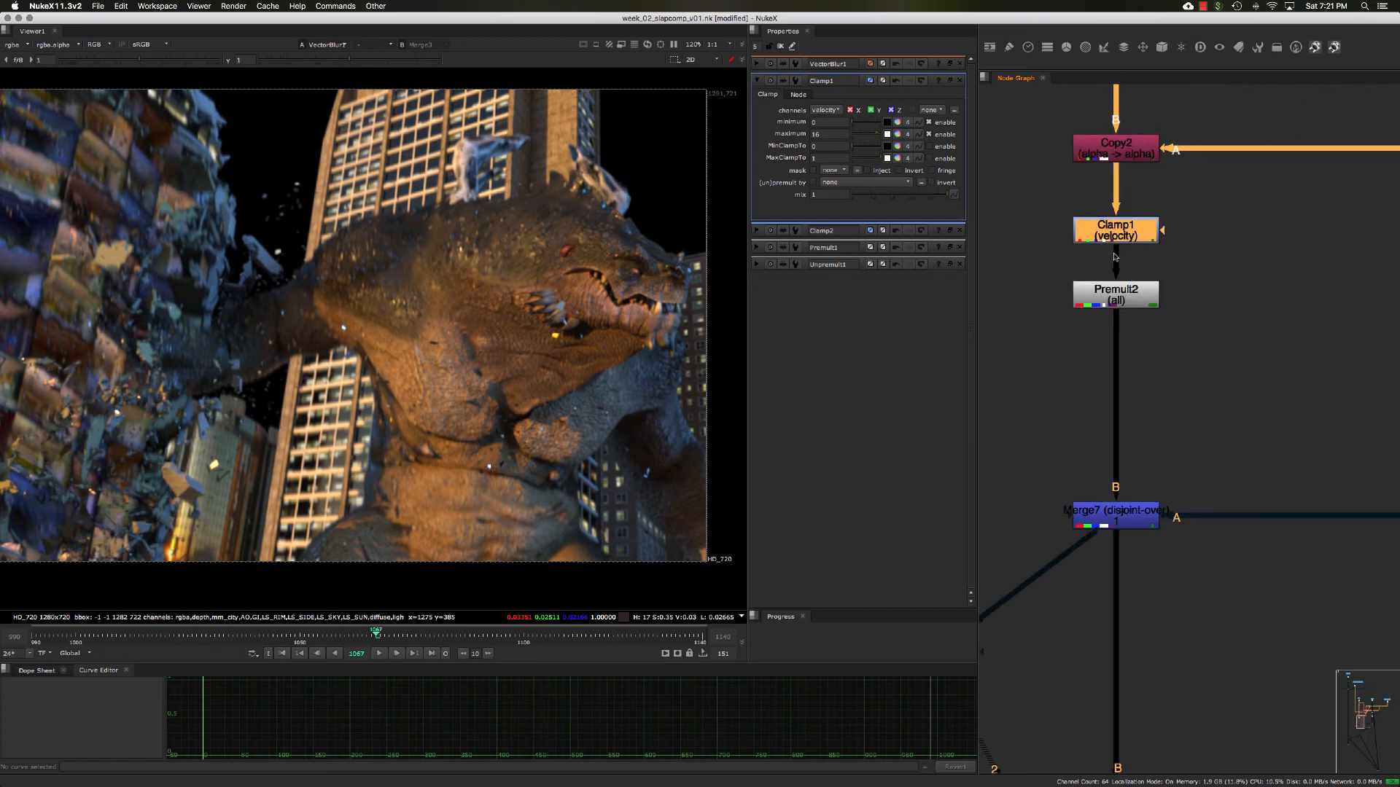
pyautogui.moveTo(1027, 181); pyautogui.dragTo(1221, 273)
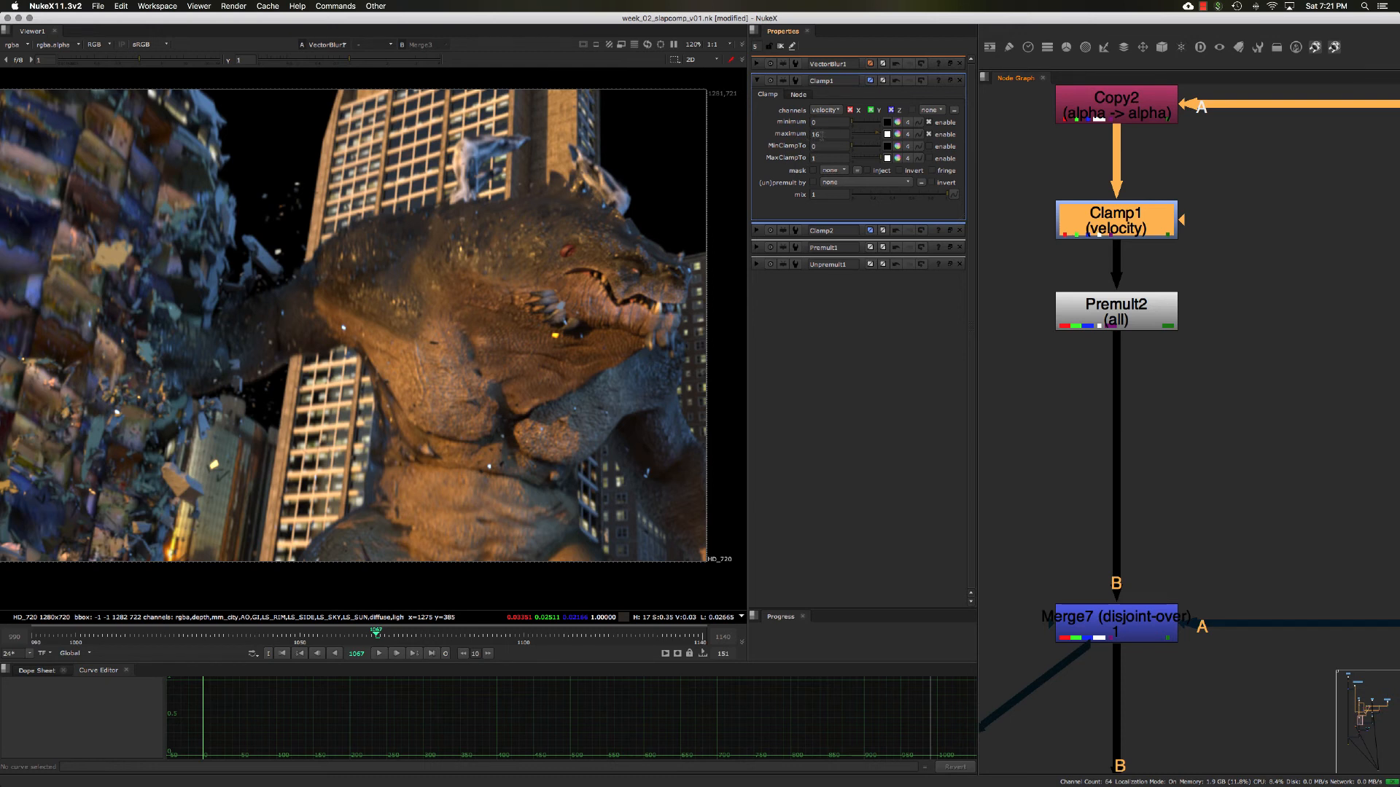
pyautogui.scroll(-6, 1133, 363)
pyautogui.moveTo(1101, 378); pyautogui.dragTo(1111, 320, button='middle')
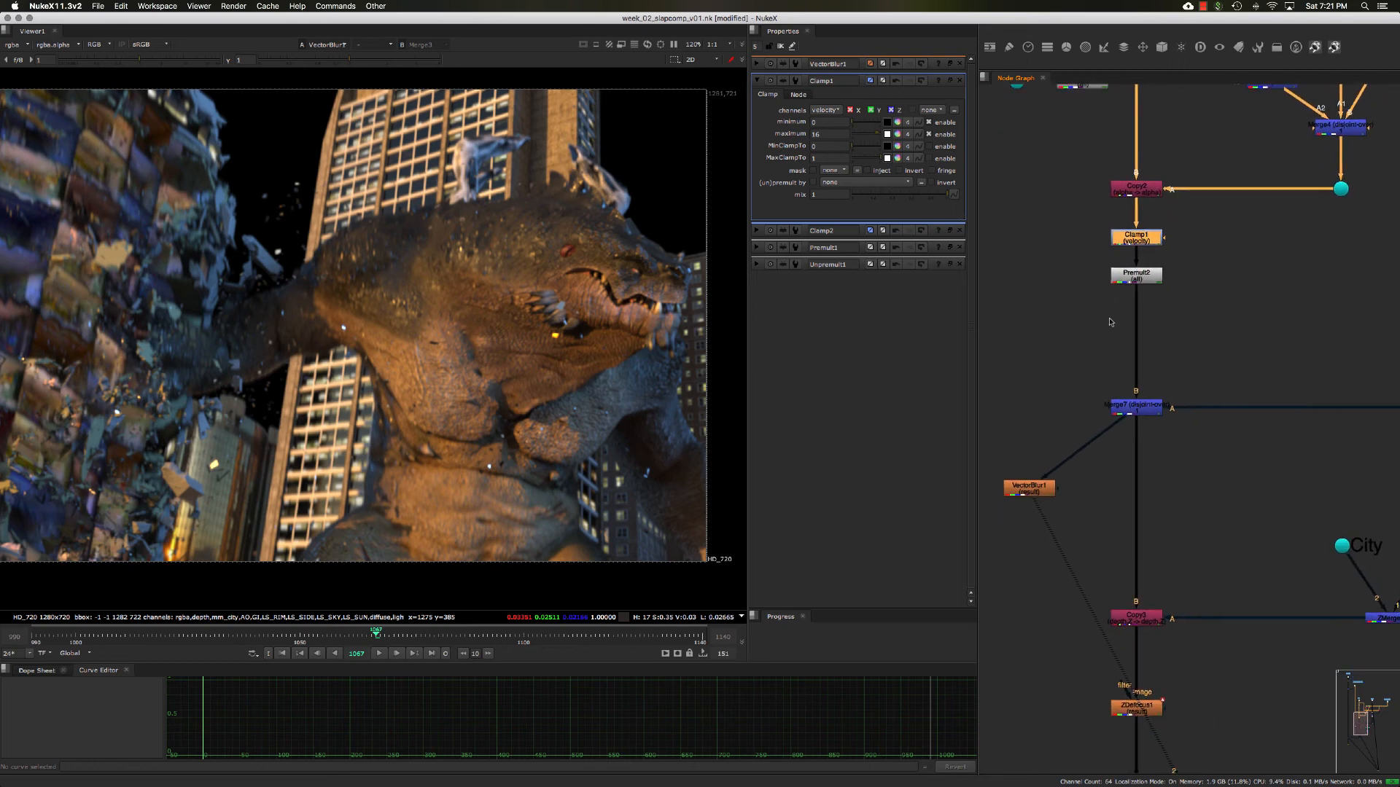
pyautogui.doubleClick(1042, 485)
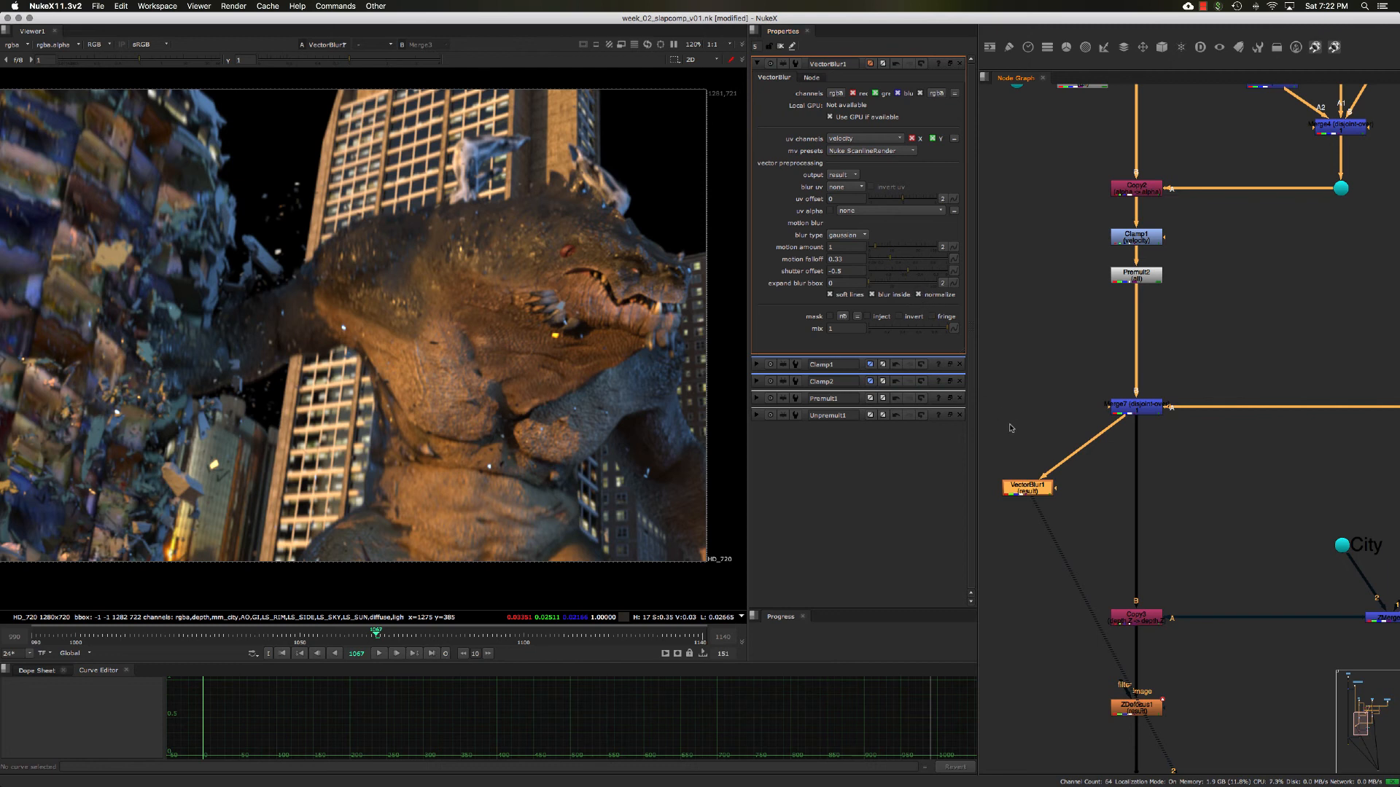
pyautogui.moveTo(1023, 492); pyautogui.dragTo(1031, 494)
pyautogui.moveTo(1077, 341)
pyautogui.mouseDown(button='middle')
pyautogui.moveTo(1090, 390)
pyautogui.moveTo(1076, 349)
pyautogui.mouseUp(button='middle')
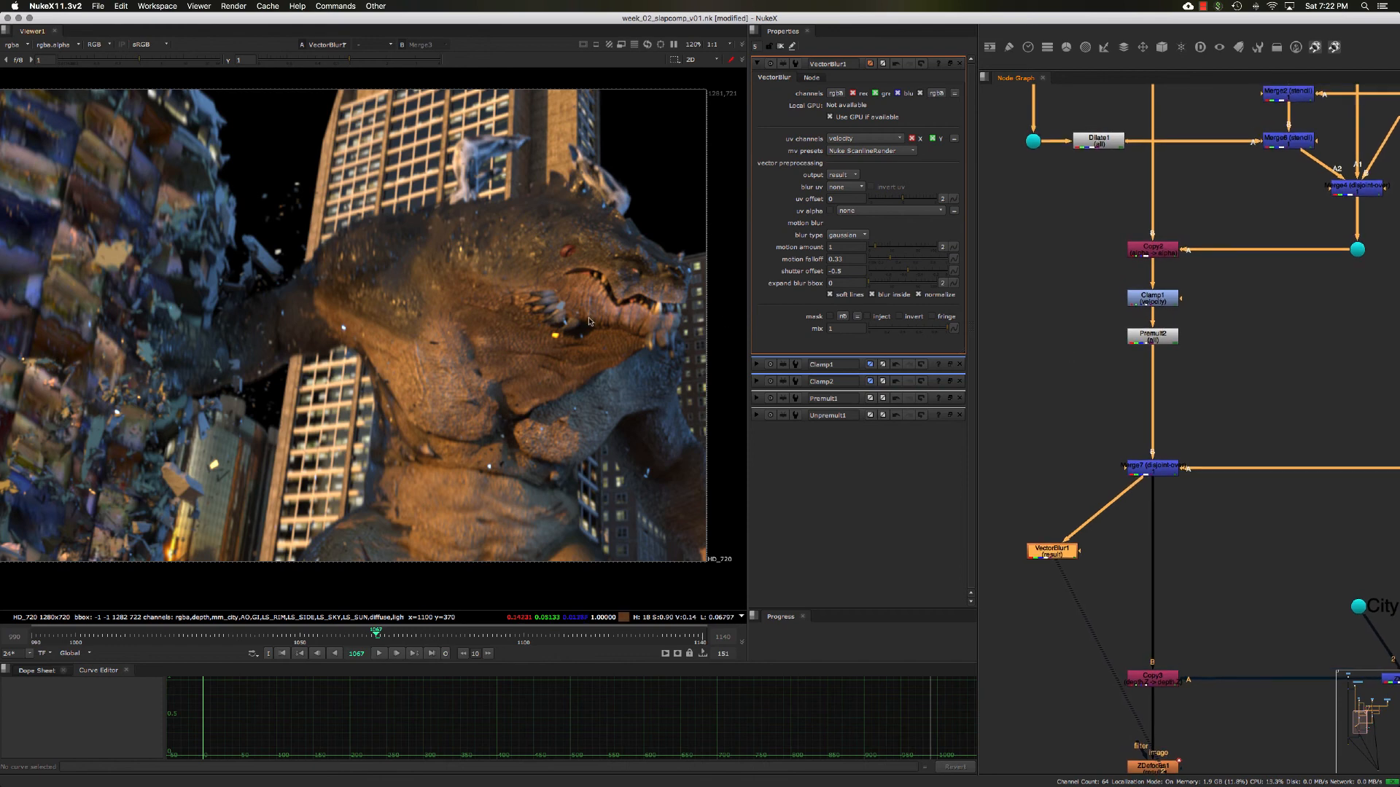
# - Show the alpha in the viewer and set Clamp1's minimum velocity value to -1
pyautogui.press('a')
pyautogui.doubleClick(1151, 298)
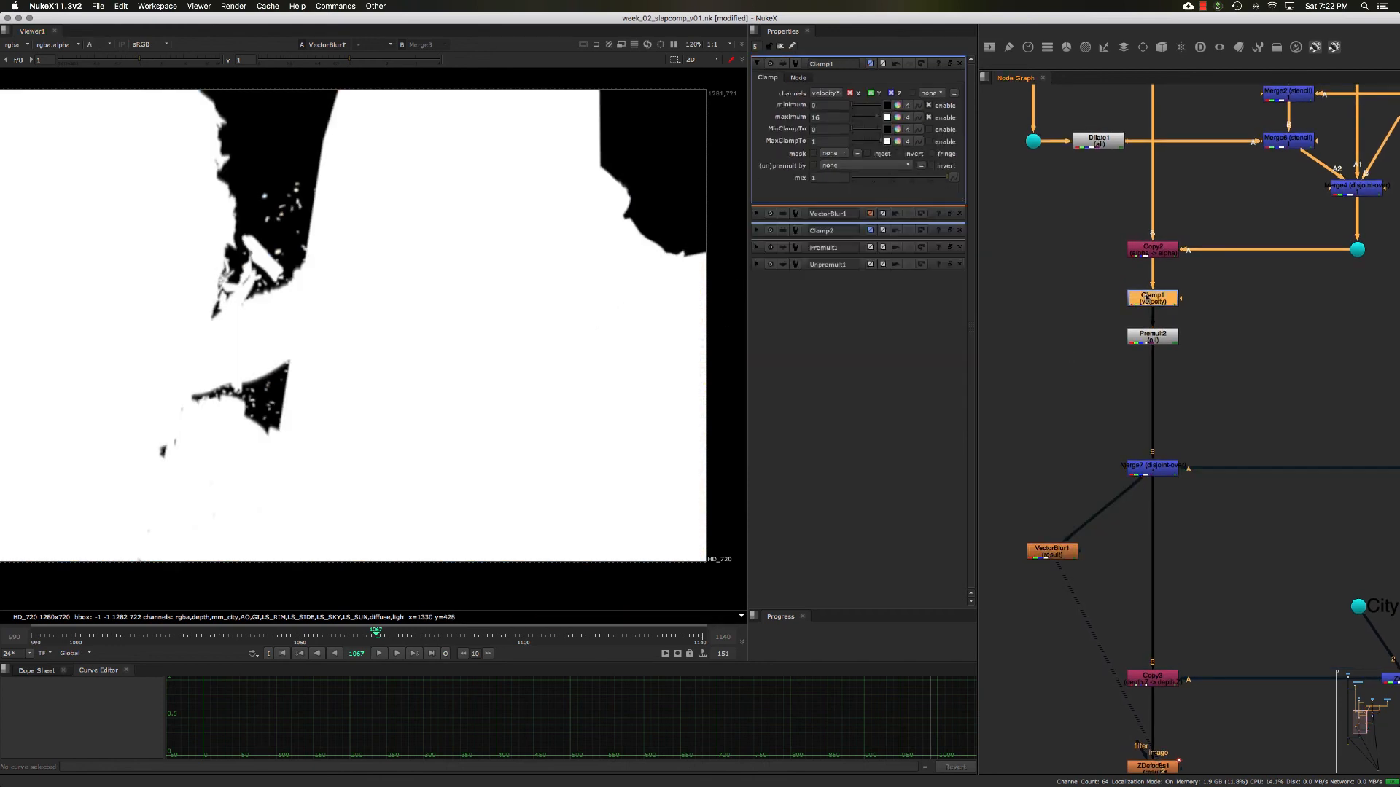
pyautogui.click(820, 106)
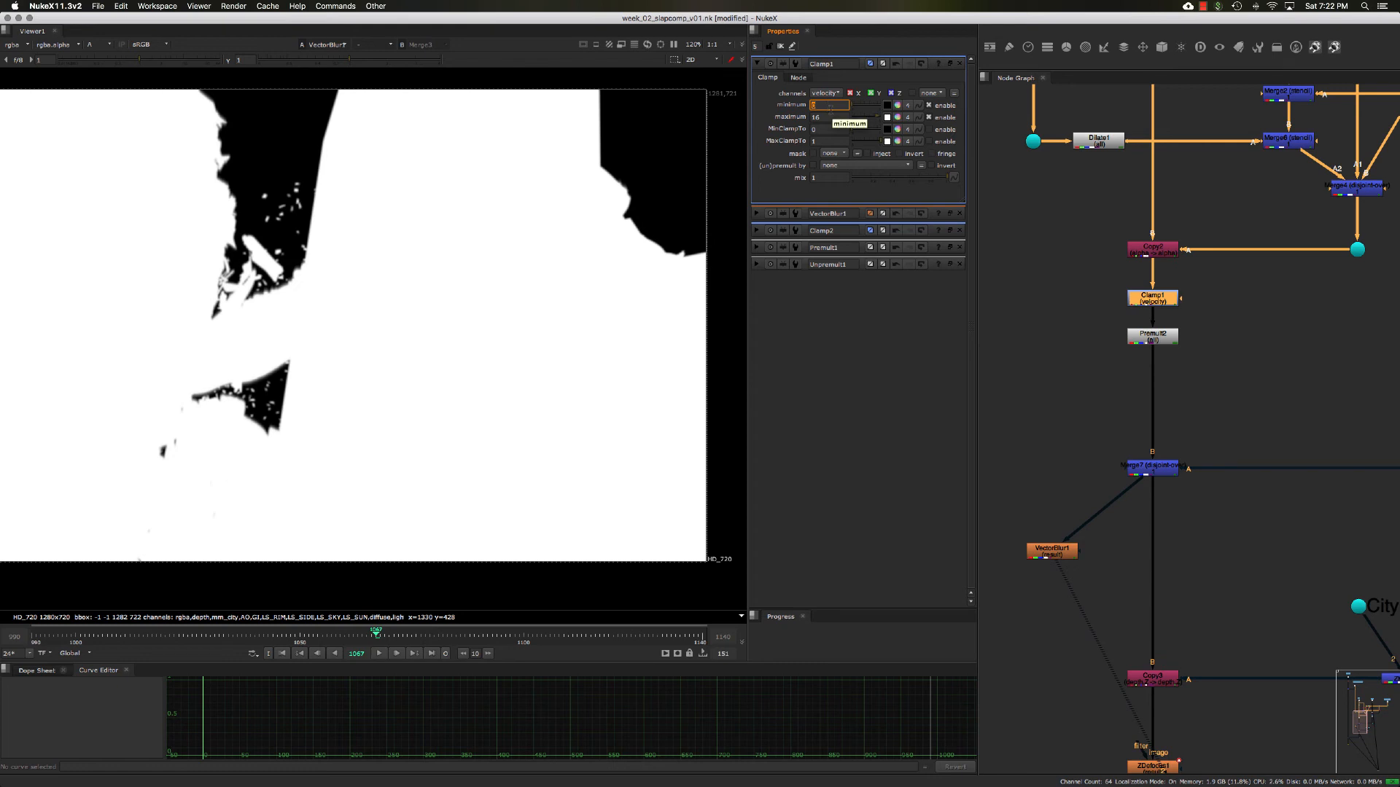
pyautogui.press('Return')
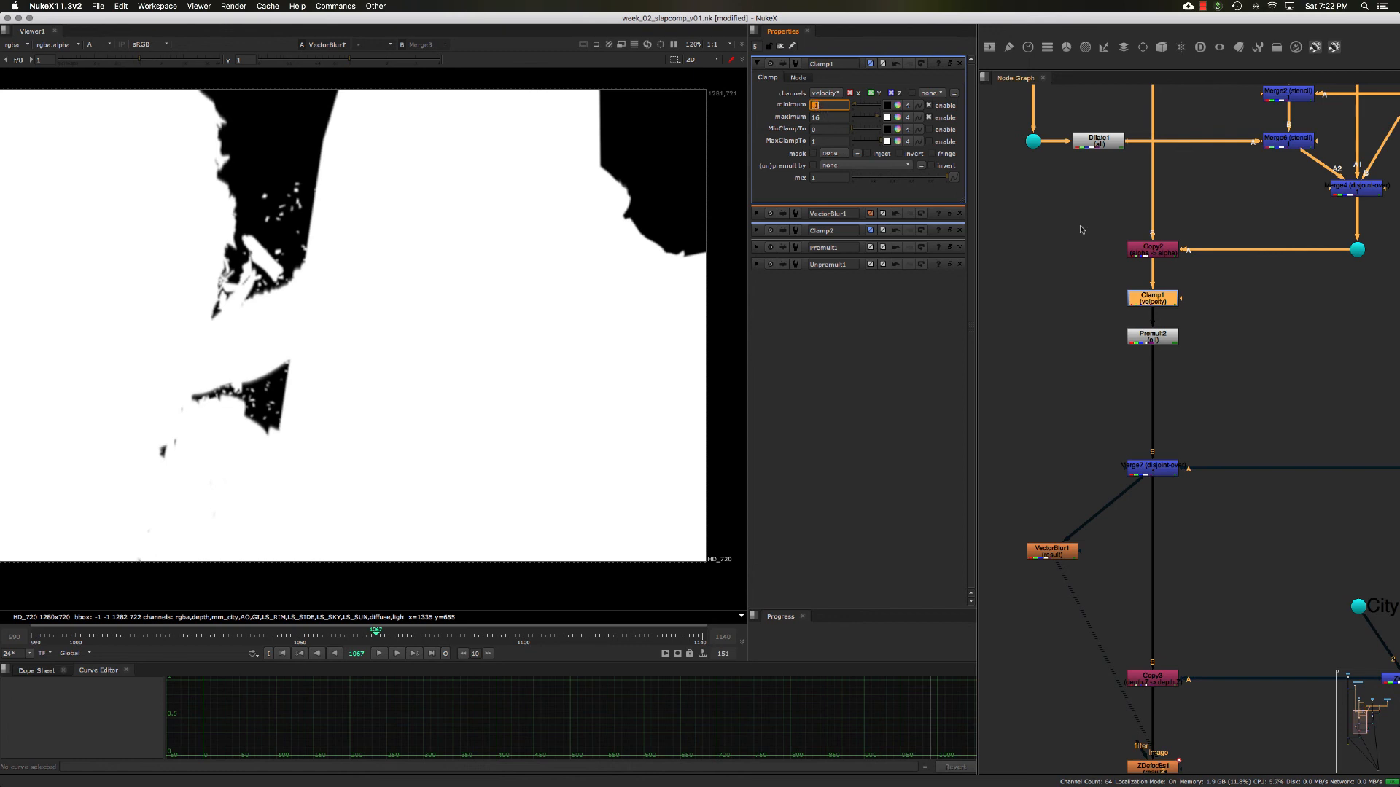
# - Set Clamp2's minimum velocity value to -1 and return the viewer to color
pyautogui.moveTo(1224, 299); pyautogui.dragTo(1055, 301, button='middle')
pyautogui.moveTo(1348, 223); pyautogui.dragTo(1276, 234, button='middle')
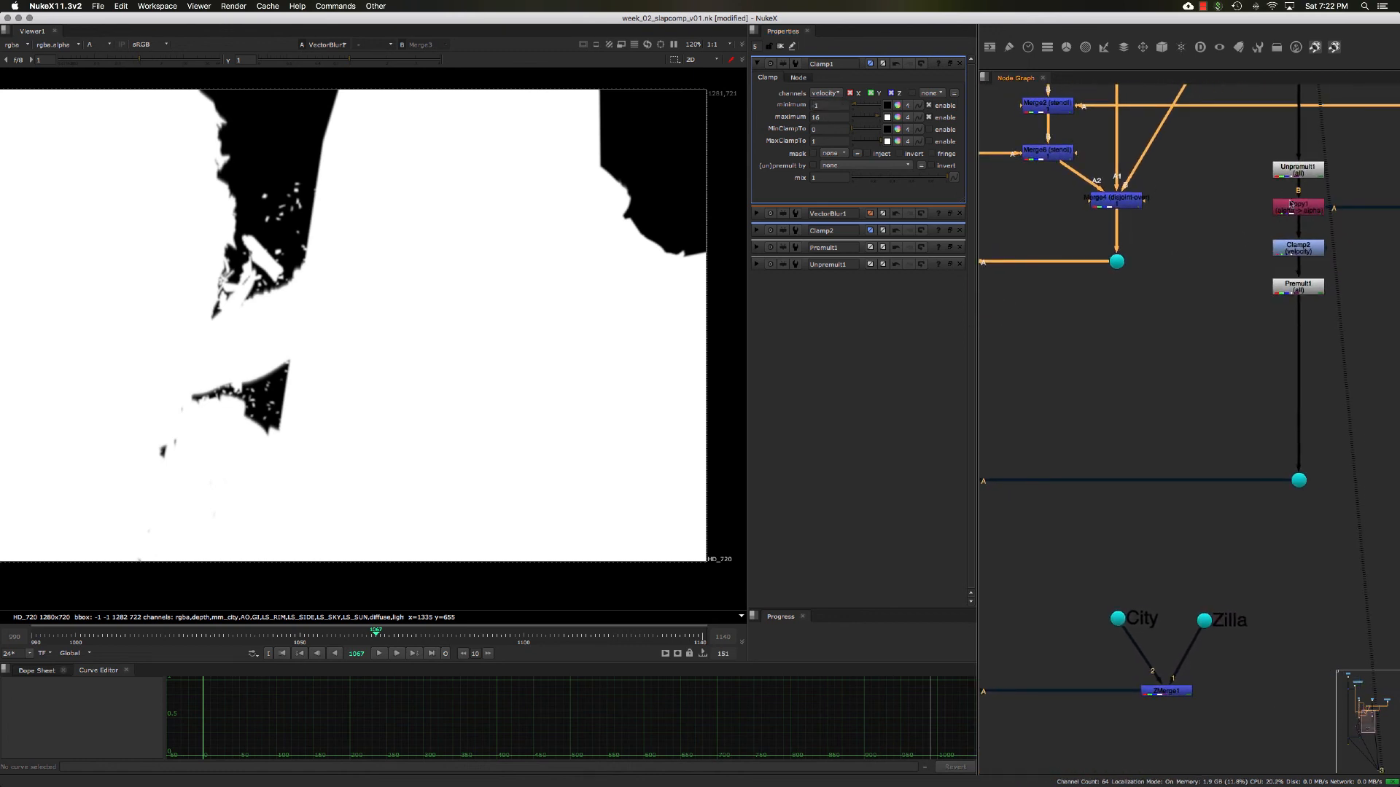
pyautogui.doubleClick(1292, 249)
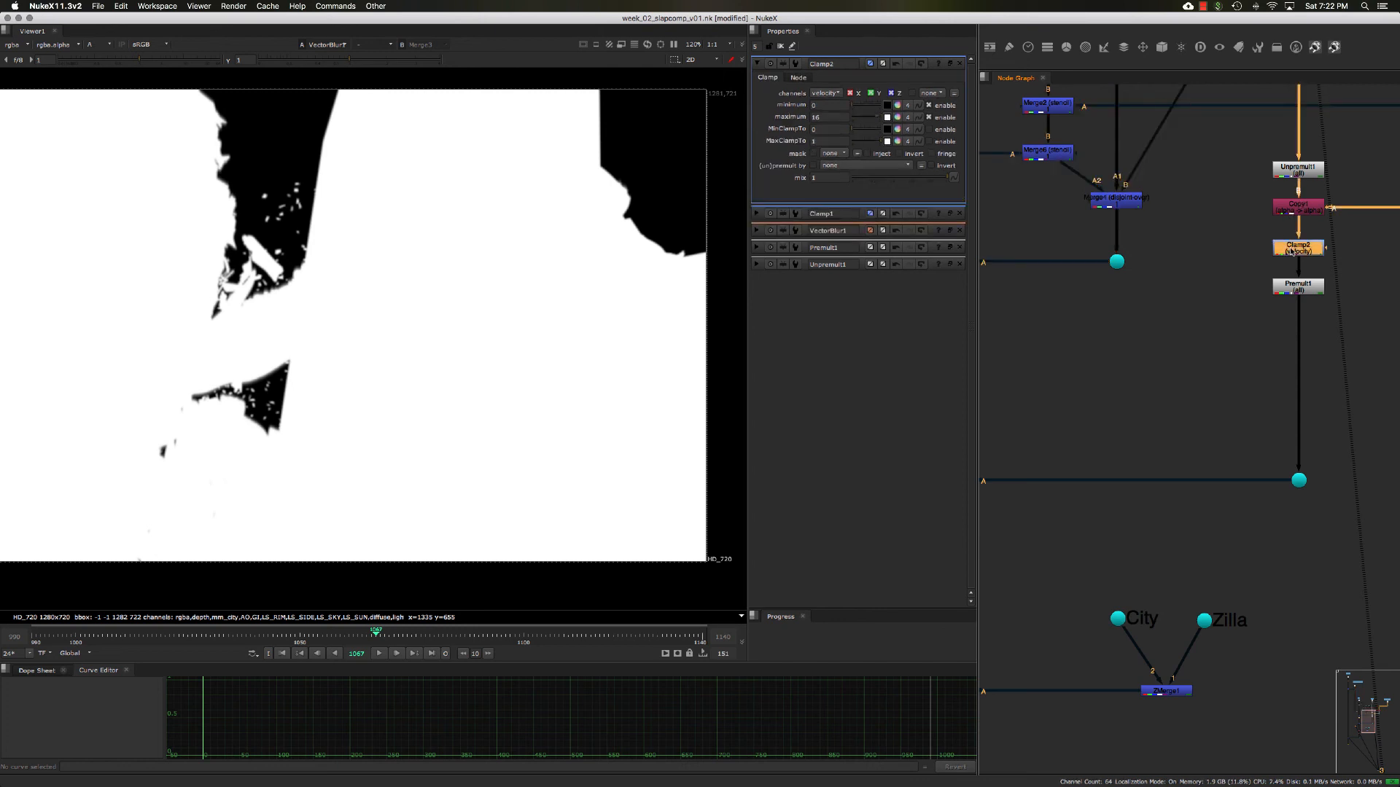
pyautogui.click(827, 105)
pyautogui.press('Return')
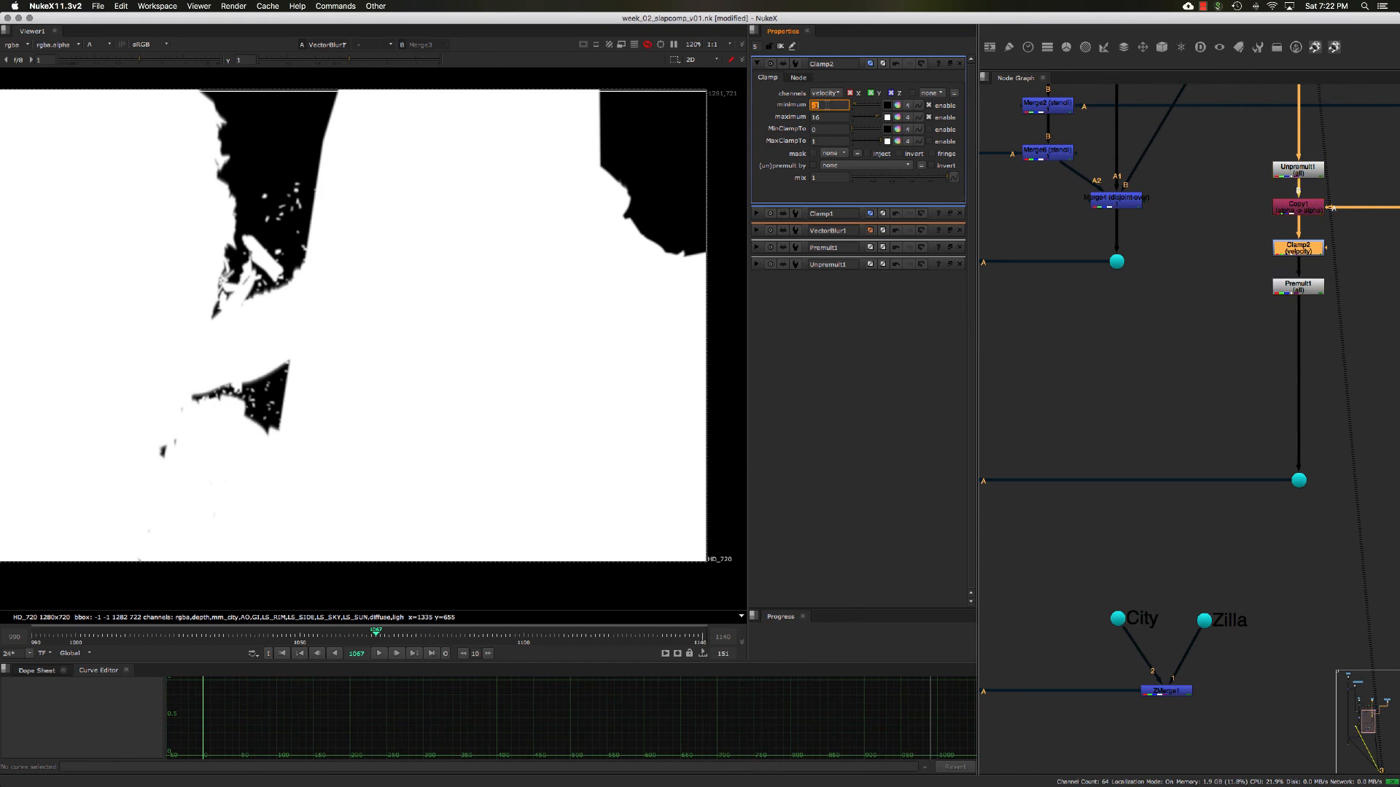
pyautogui.click(430, 290)
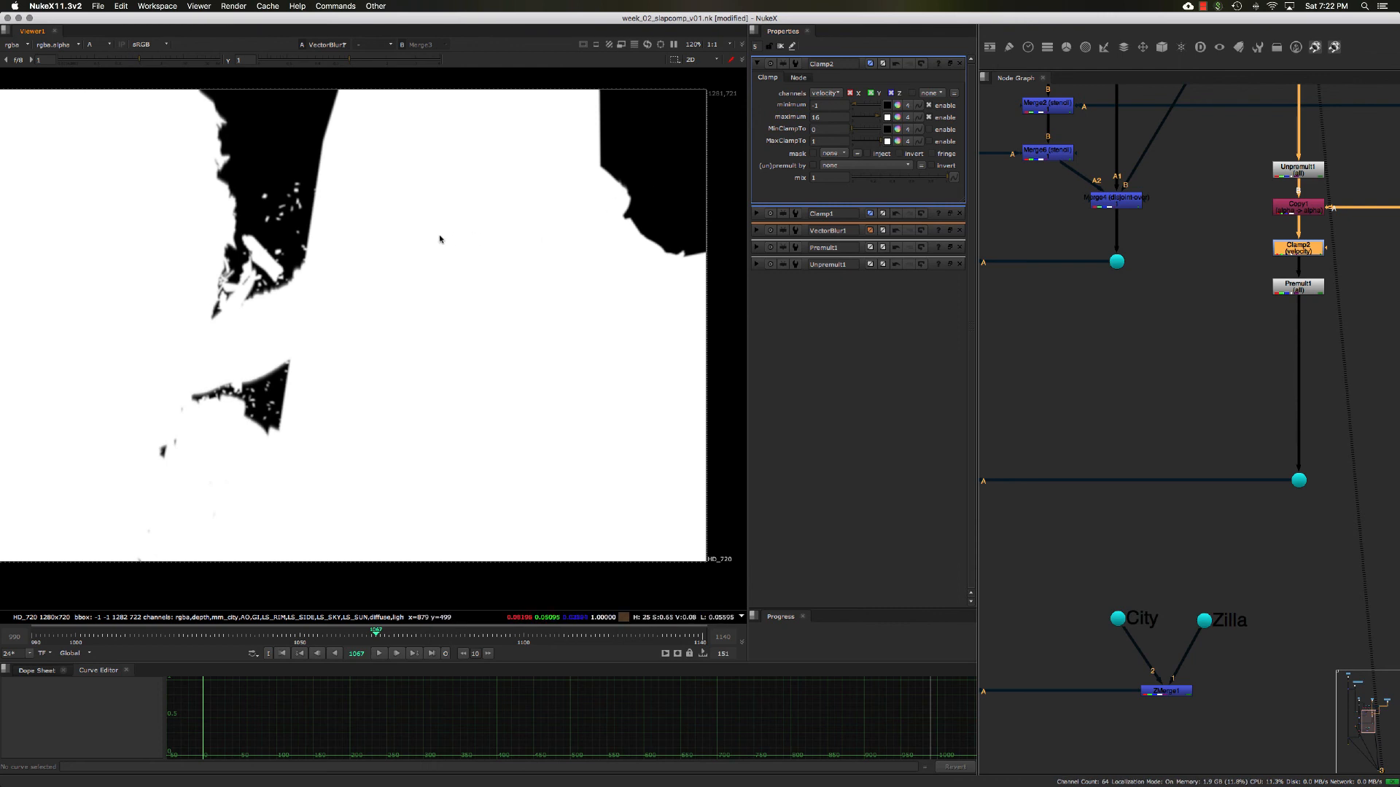
pyautogui.press('a')
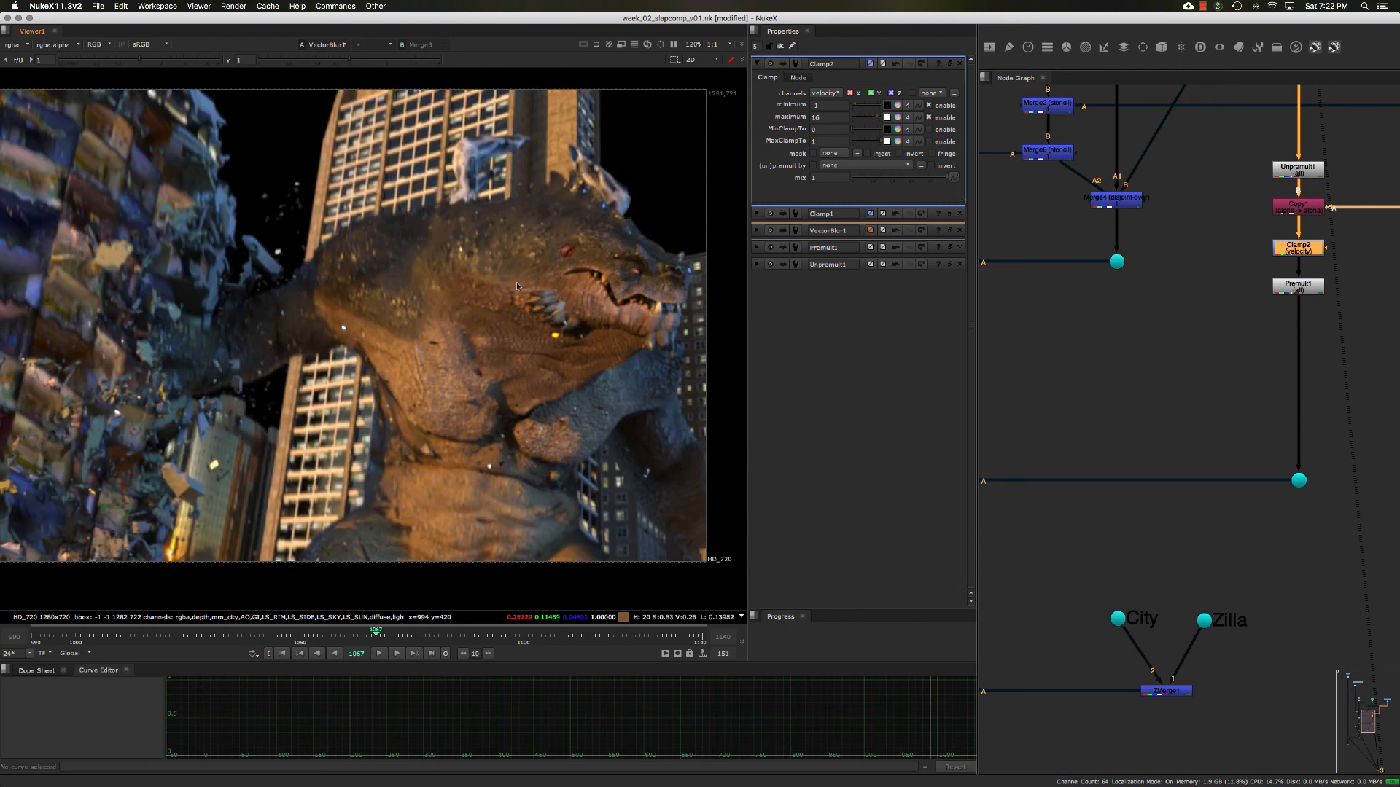
# - Fit the full frame in the viewer and compare it with VectorBlur1 toggled off and on, leaving it enabled
pyautogui.press('f')
pyautogui.moveTo(1063, 416); pyautogui.dragTo(1166, 343, button='middle')
pyautogui.scroll(-3, 1159, 350)
pyautogui.moveTo(1074, 392); pyautogui.dragTo(1112, 321, button='middle')
pyautogui.doubleClick(1069, 358)
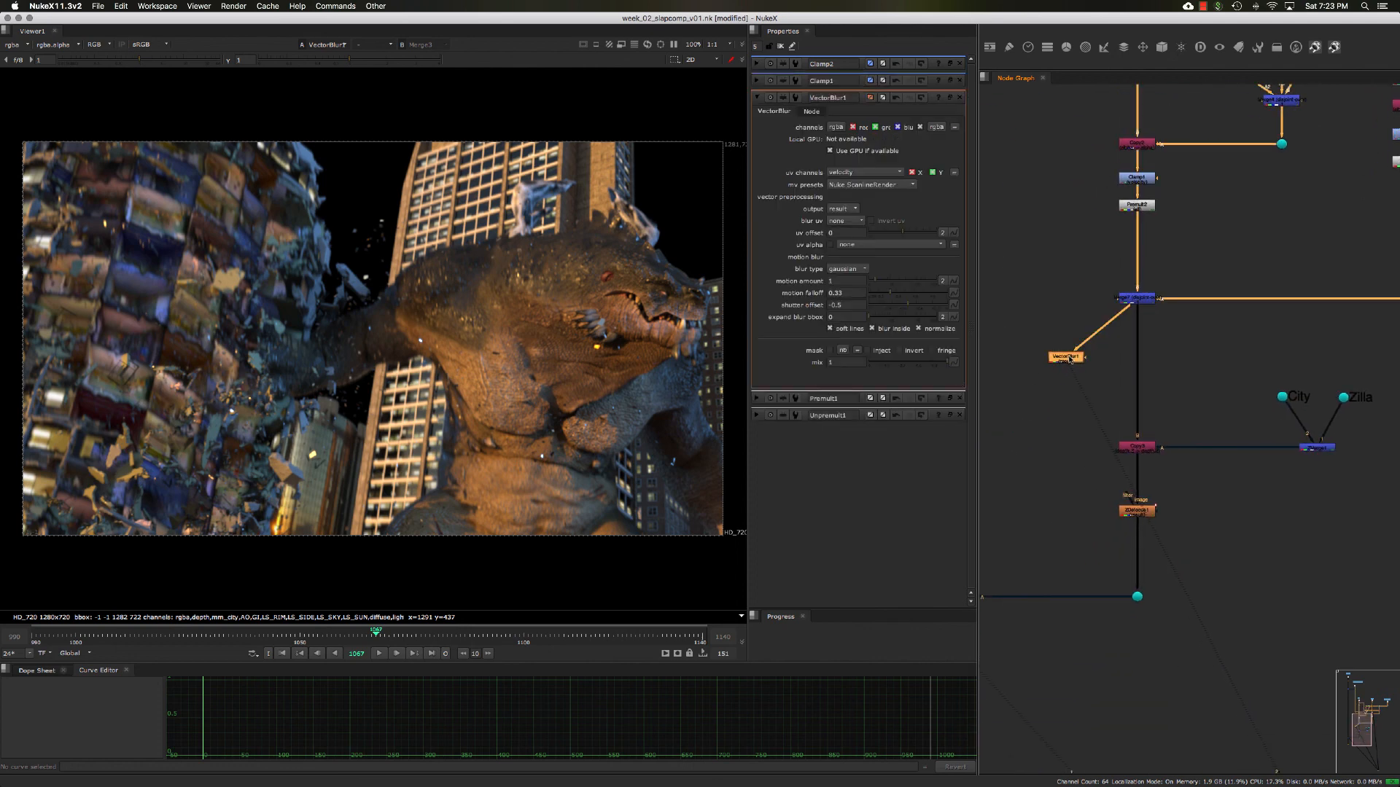
pyautogui.press('d')
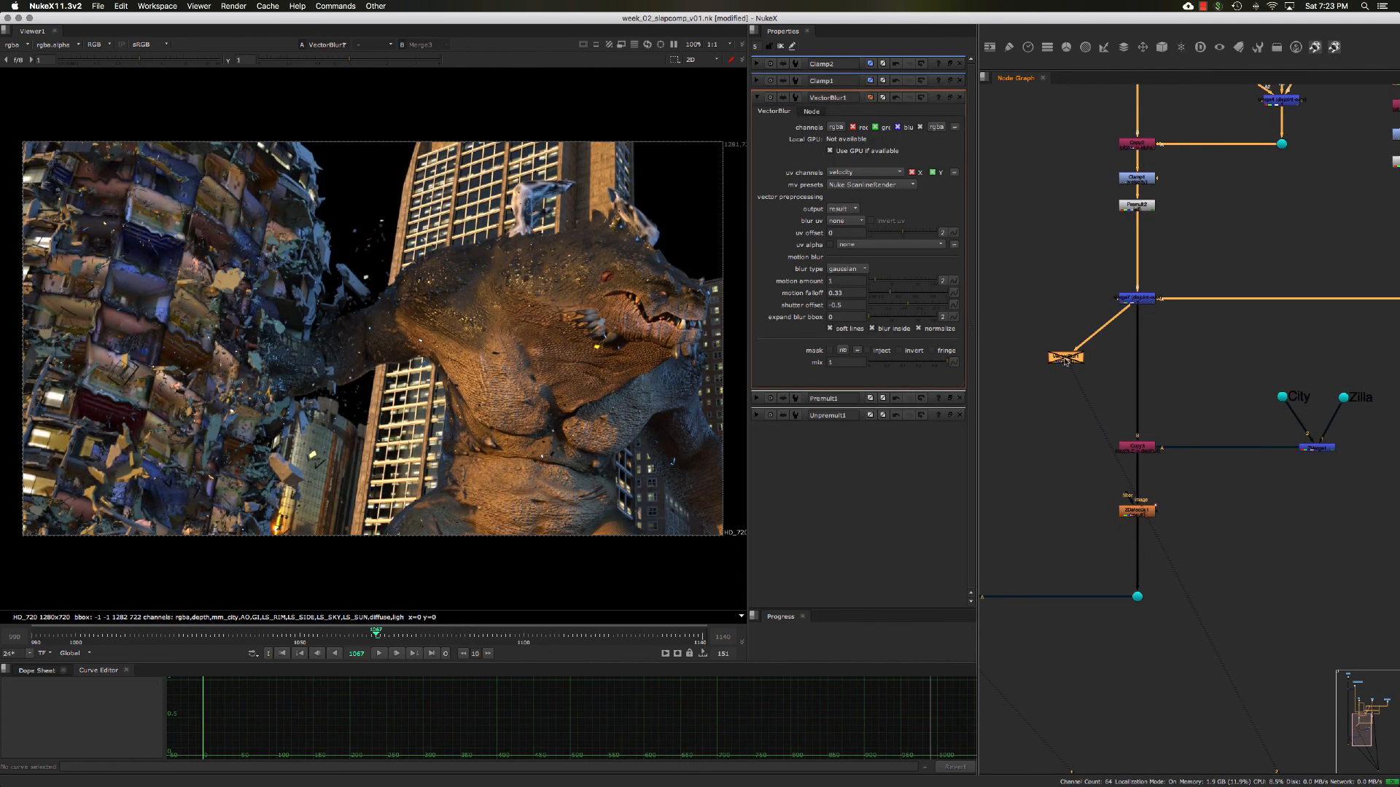
pyautogui.press('d')
pyautogui.press('d')
pyautogui.press('d')
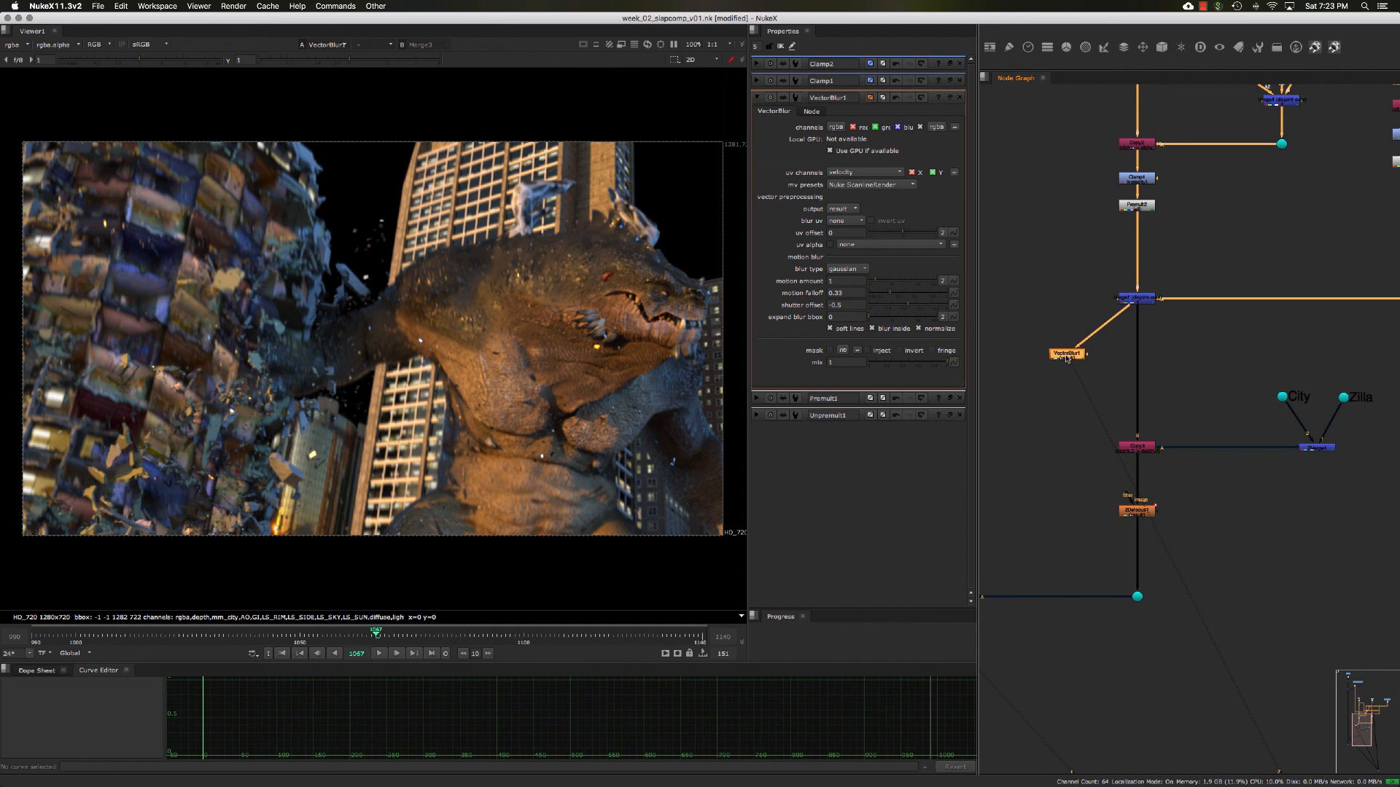
pyautogui.press('d')
pyautogui.press('d')
# - View the output of Premult2, above the disjoint-over merge, to inspect the city render alone
pyautogui.click(1093, 366)
pyautogui.moveTo(1102, 335); pyautogui.dragTo(1098, 342, button='middle')
pyautogui.scroll(2, 1099, 341)
pyautogui.moveTo(1084, 258)
pyautogui.mouseDown(button='middle')
pyautogui.moveTo(1084, 288)
pyautogui.moveTo(1099, 254)
pyautogui.mouseUp(button='middle')
pyautogui.click(1146, 196)
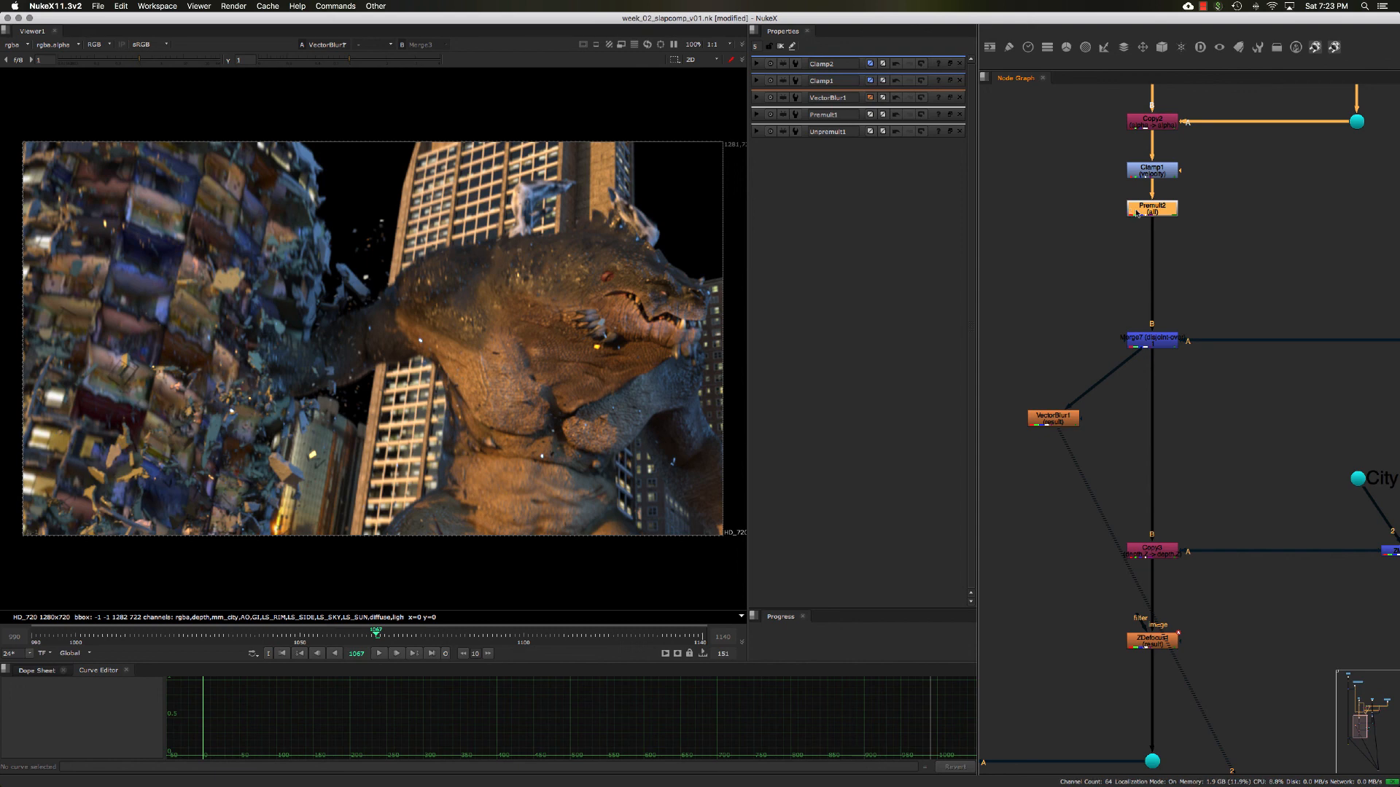
pyautogui.press('1')
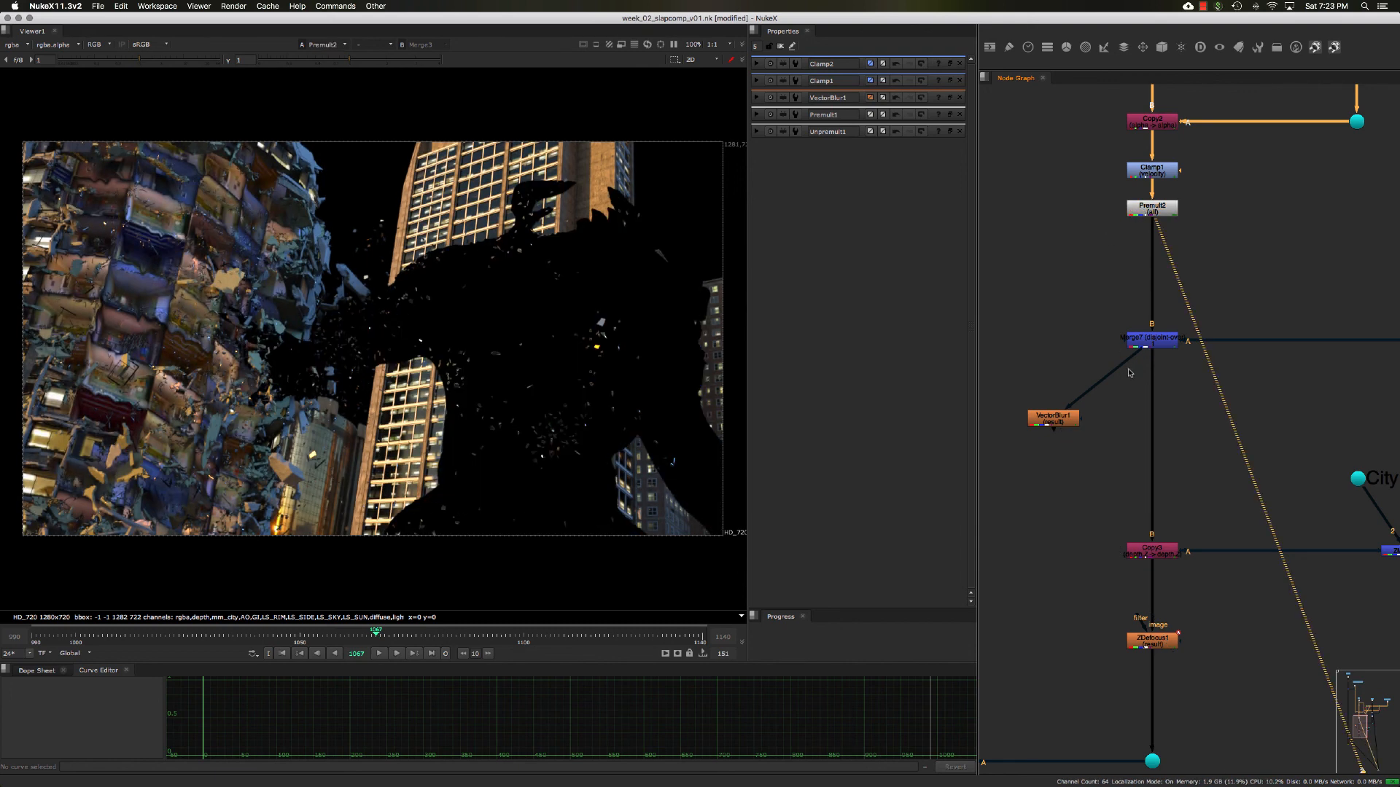
# - Open the settings of the disjoint-over Merge7 node and check its operation and the velocity channels in also merge
pyautogui.click(1172, 341)
pyautogui.doubleClick(1051, 420)
pyautogui.moveTo(1051, 420); pyautogui.dragTo(1085, 399, button='middle')
pyautogui.click(1084, 400)
pyautogui.moveTo(1127, 430); pyautogui.dragTo(1148, 457)
pyautogui.moveTo(1082, 398); pyautogui.dragTo(1084, 395)
pyautogui.moveTo(1055, 366)
pyautogui.mouseDown()
pyautogui.moveTo(1151, 446)
pyautogui.moveTo(1005, 342)
pyautogui.mouseUp()
pyautogui.moveTo(1209, 324); pyautogui.dragTo(1168, 348, button='middle')
pyautogui.doubleClick(1153, 340)
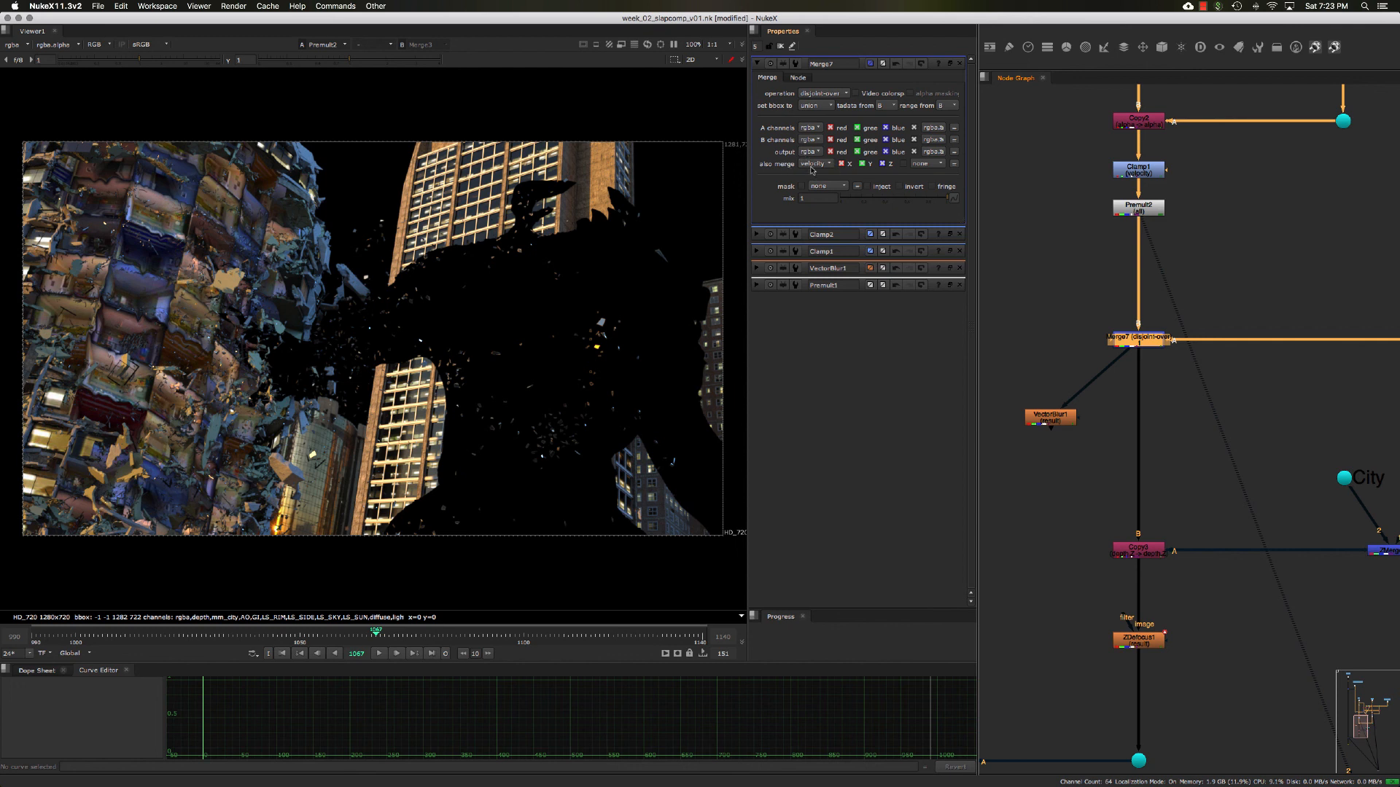
pyautogui.moveTo(1093, 250)
pyautogui.mouseDown(button='middle')
pyautogui.moveTo(1120, 249)
pyautogui.moveTo(1100, 255)
pyautogui.mouseUp(button='middle')
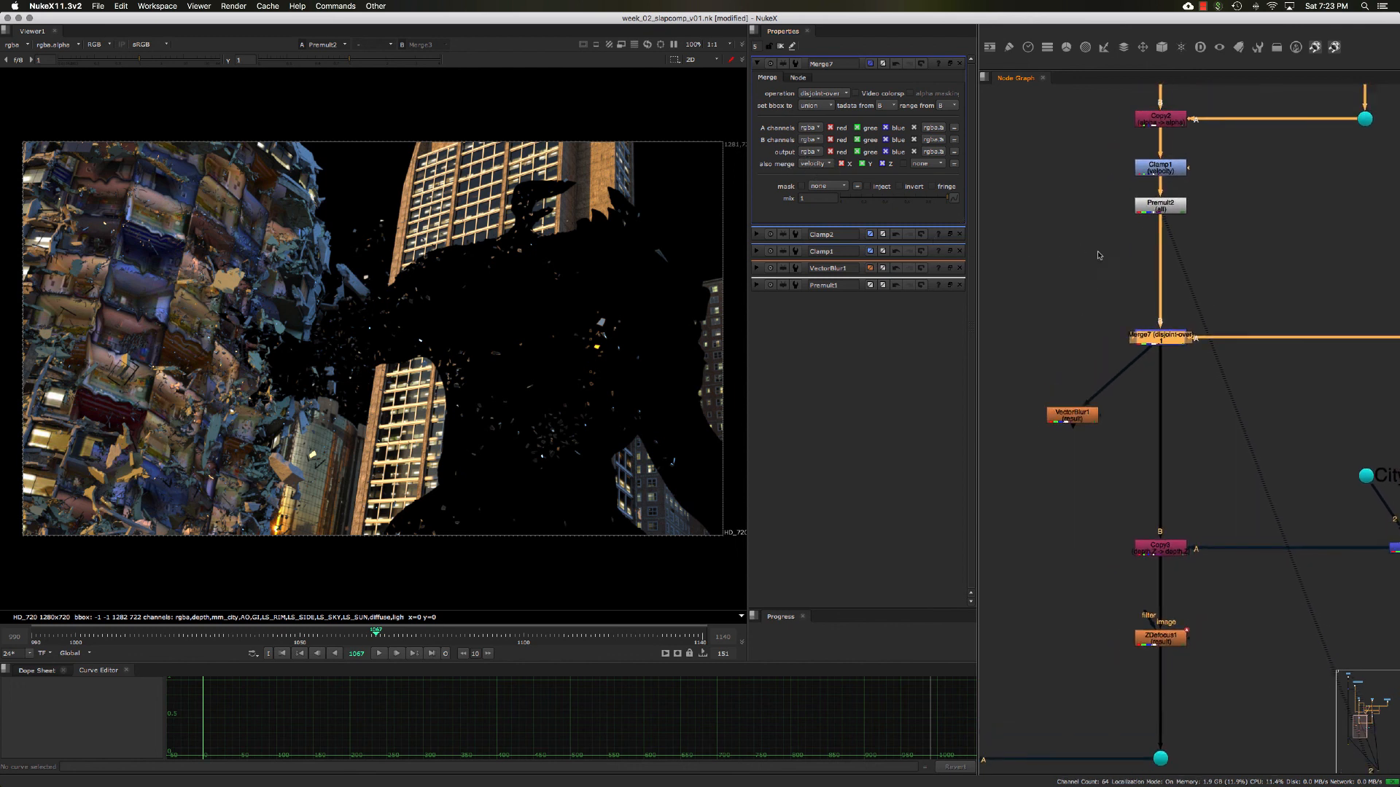
# - Insert VectorBlur1 into the main pipe between the disjoint-over Merge7 and the Copy node below it
pyautogui.scroll(-3, 1091, 365)
pyautogui.doubleClick(1081, 376)
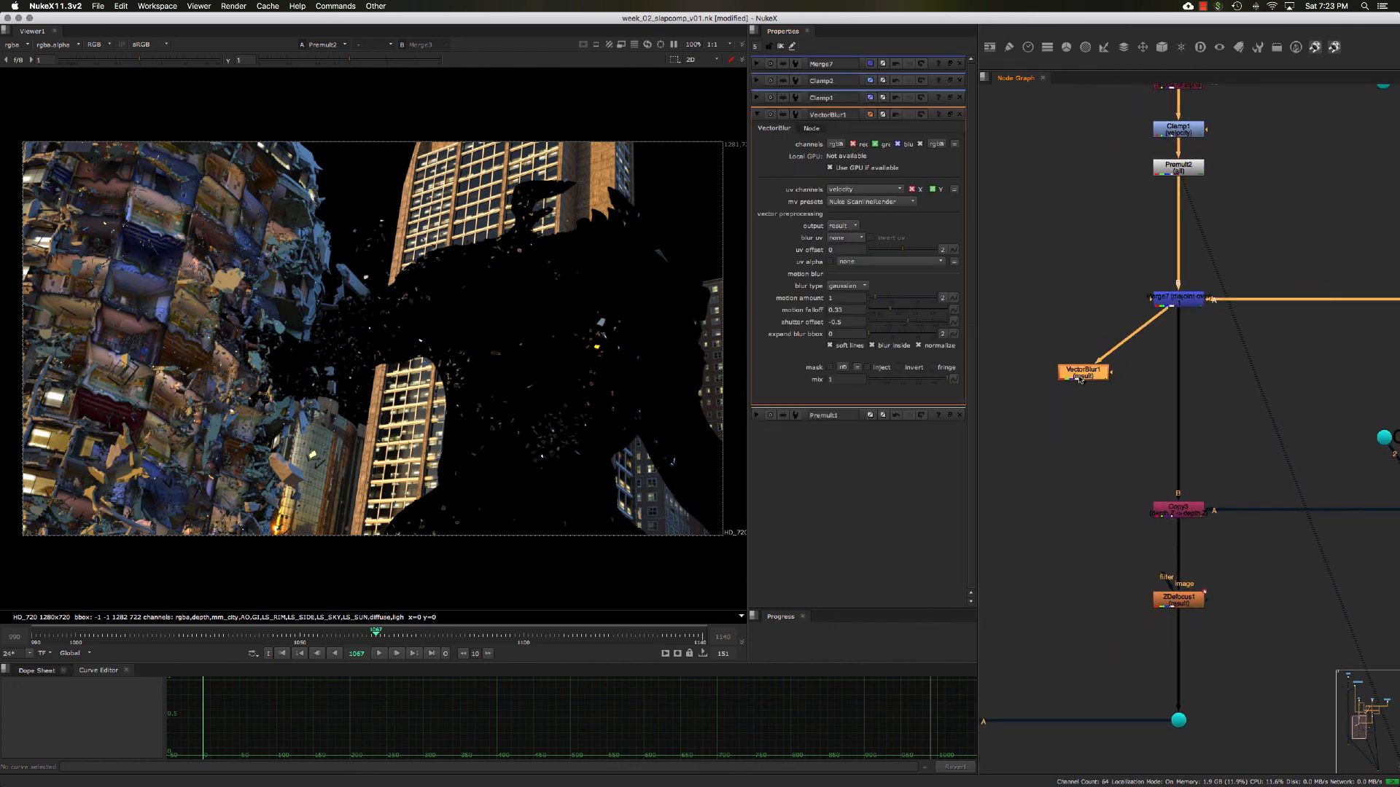
pyautogui.moveTo(1083, 378); pyautogui.dragTo(1091, 377)
pyautogui.click(1158, 356)
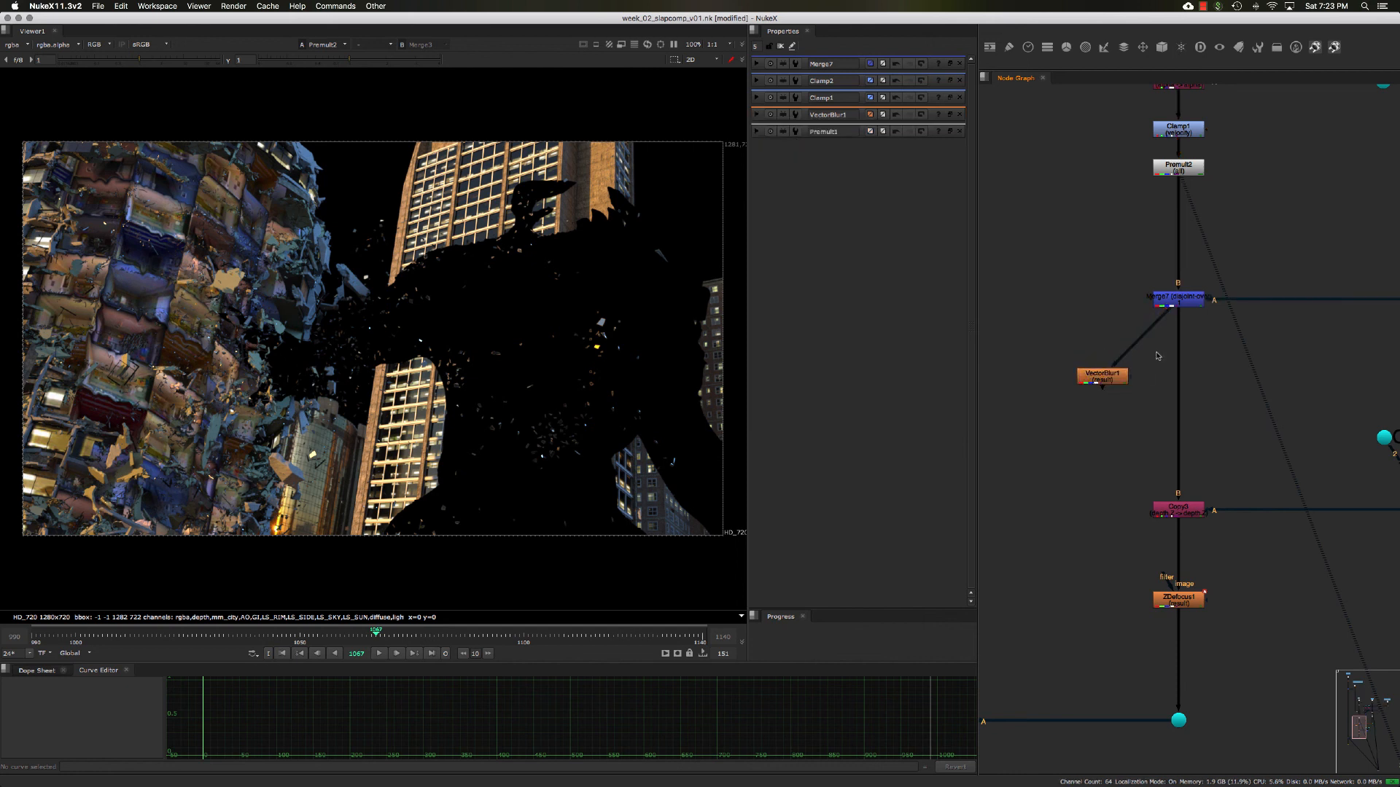
pyautogui.moveTo(1095, 380); pyautogui.dragTo(1167, 400)
pyautogui.scroll(-2, 1167, 401)
pyautogui.scroll(-3, 1133, 421)
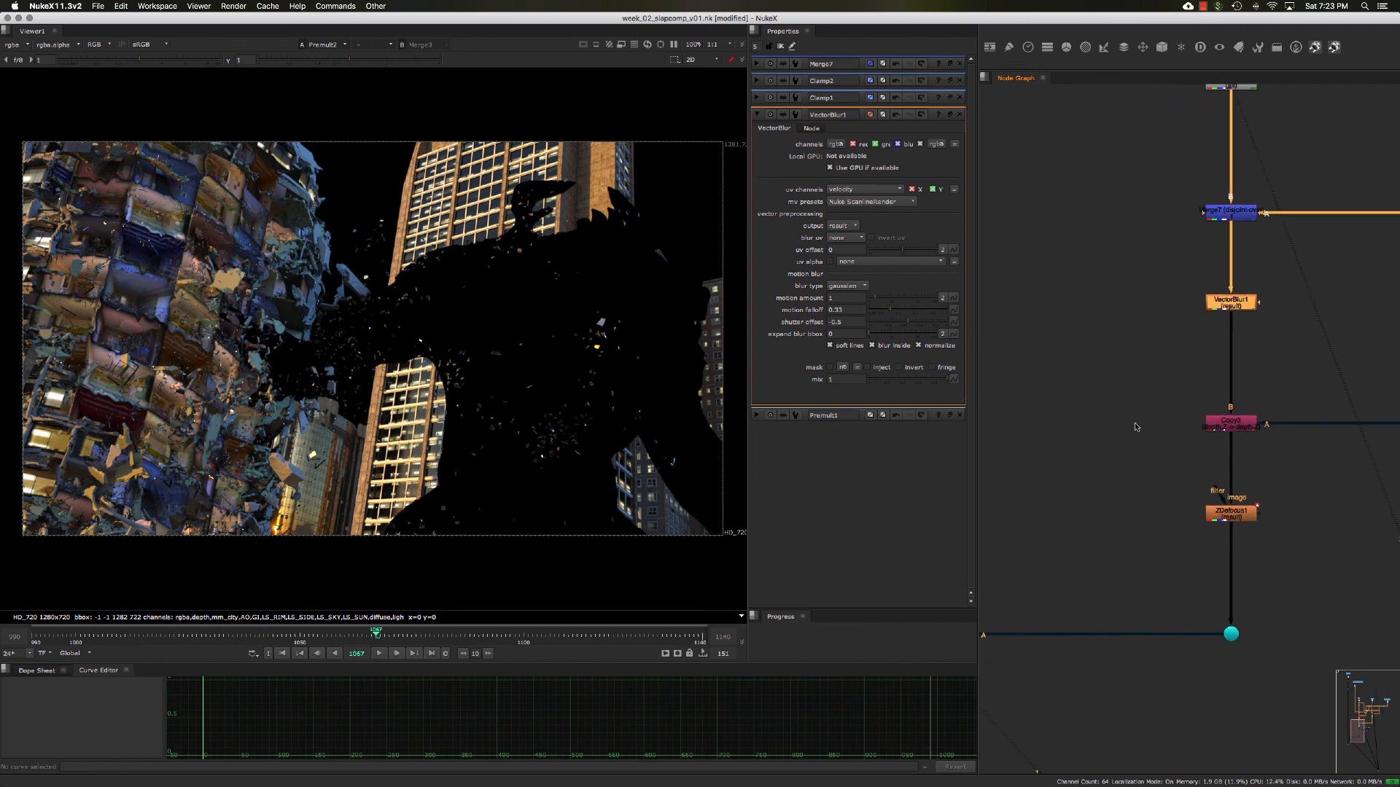
# - View the output of Merge3, the final merge above the end of the script, to check the full composite
pyautogui.scroll(-3, 1113, 439)
pyautogui.moveTo(1113, 439); pyautogui.dragTo(1155, 368, button='middle')
pyautogui.click(1047, 493)
pyautogui.moveTo(1043, 435); pyautogui.dragTo(1110, 481)
pyautogui.press('1')
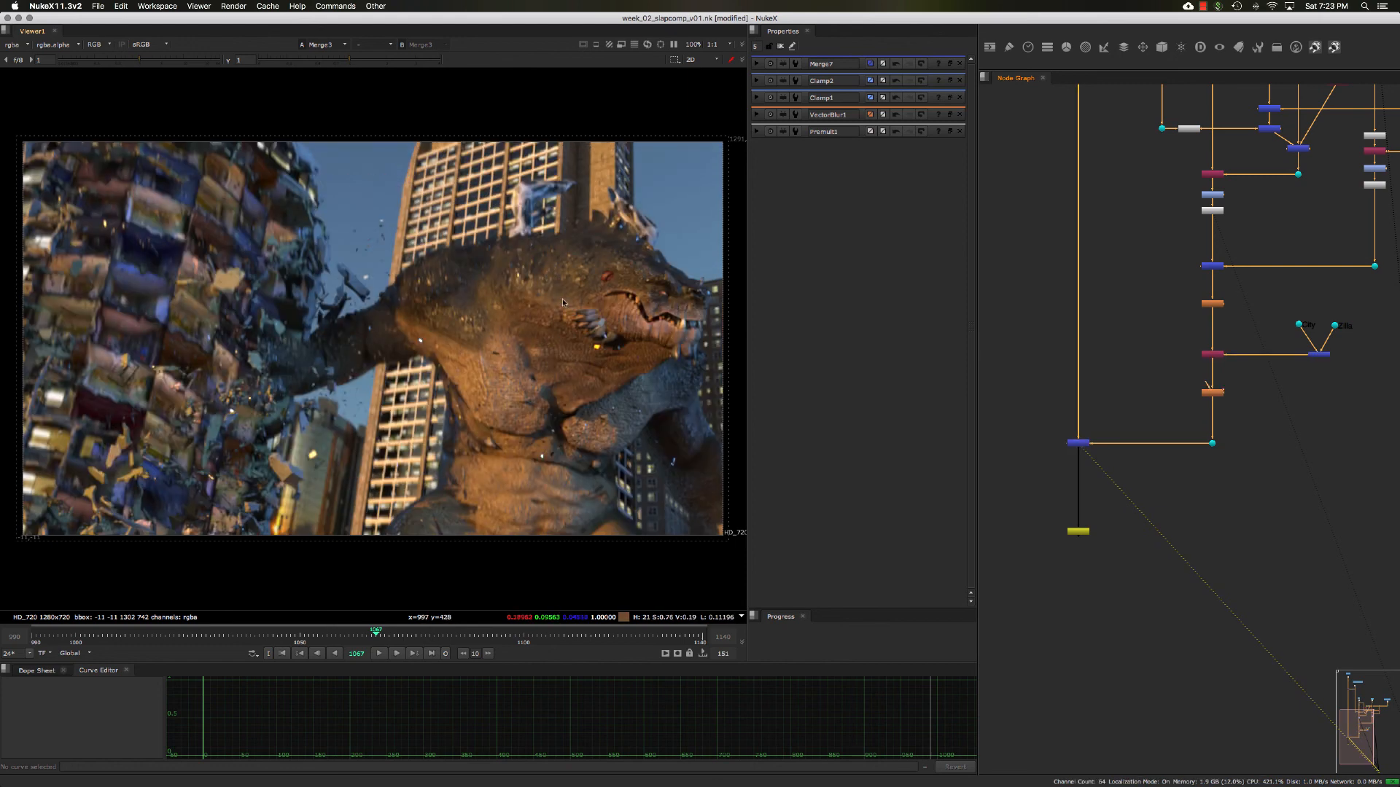
# - Compare the composite with VectorBlur1 off and on, moving to frame 1092, and leave the node enabled with its settings open
pyautogui.moveTo(1170, 291); pyautogui.dragTo(1230, 323)
pyautogui.press('d')
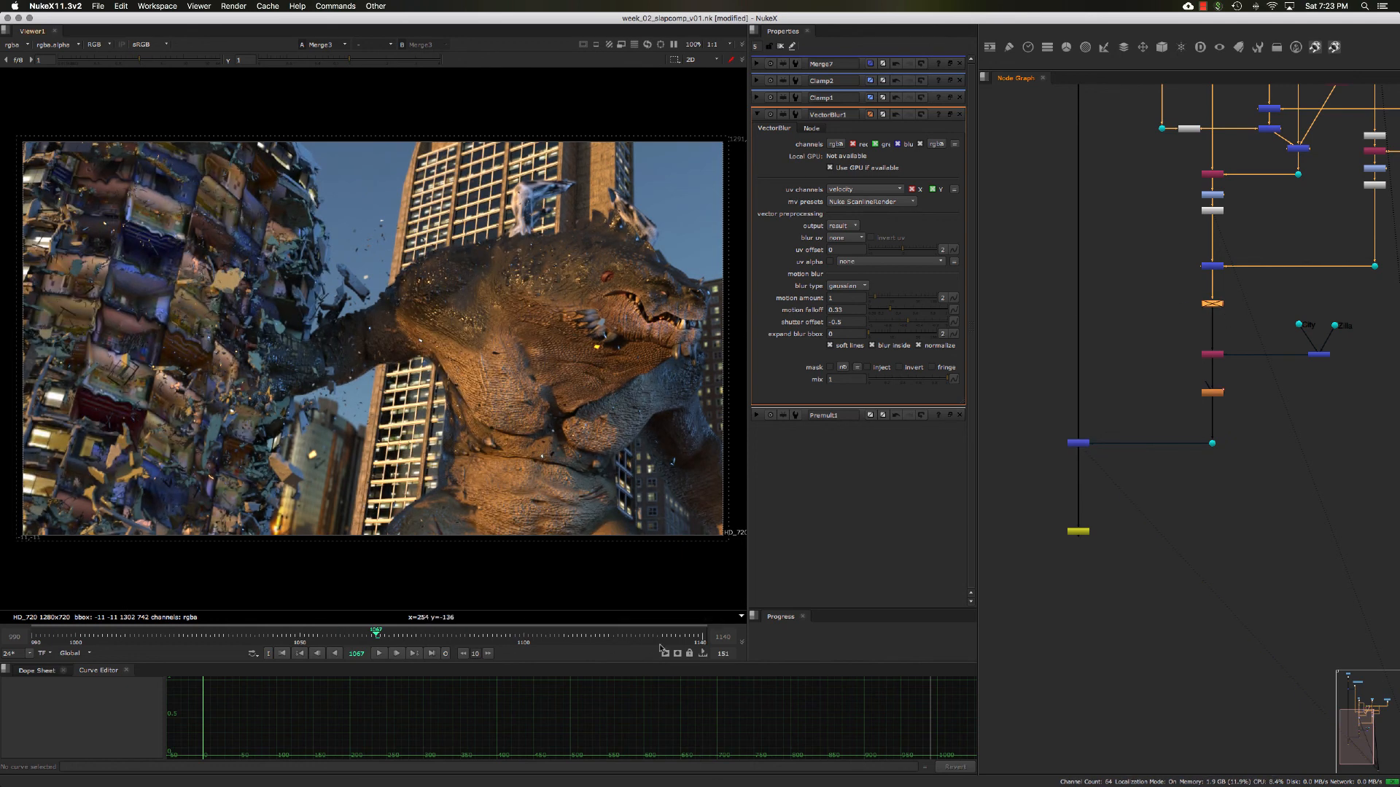
pyautogui.click(488, 637)
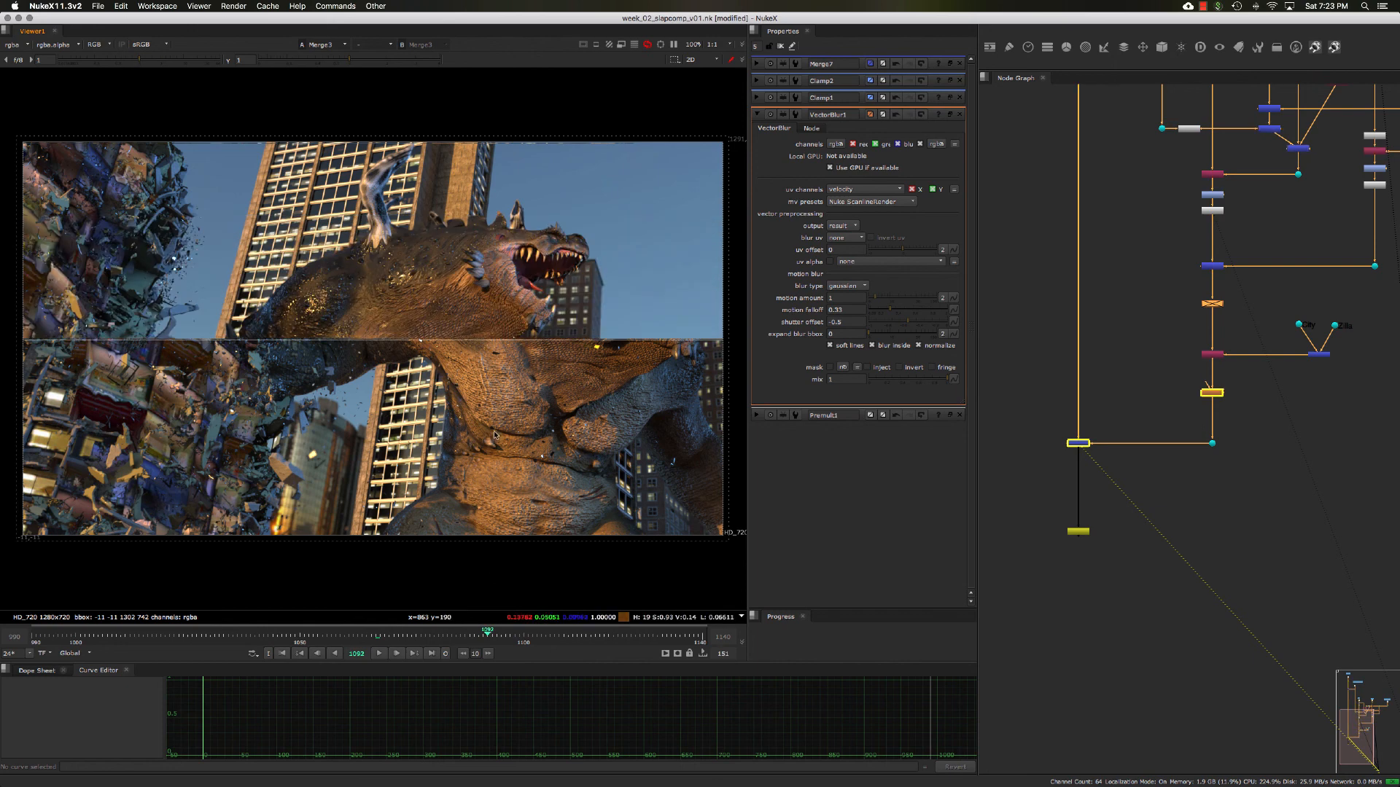
pyautogui.press('d')
pyautogui.moveTo(1194, 298); pyautogui.dragTo(1245, 323)
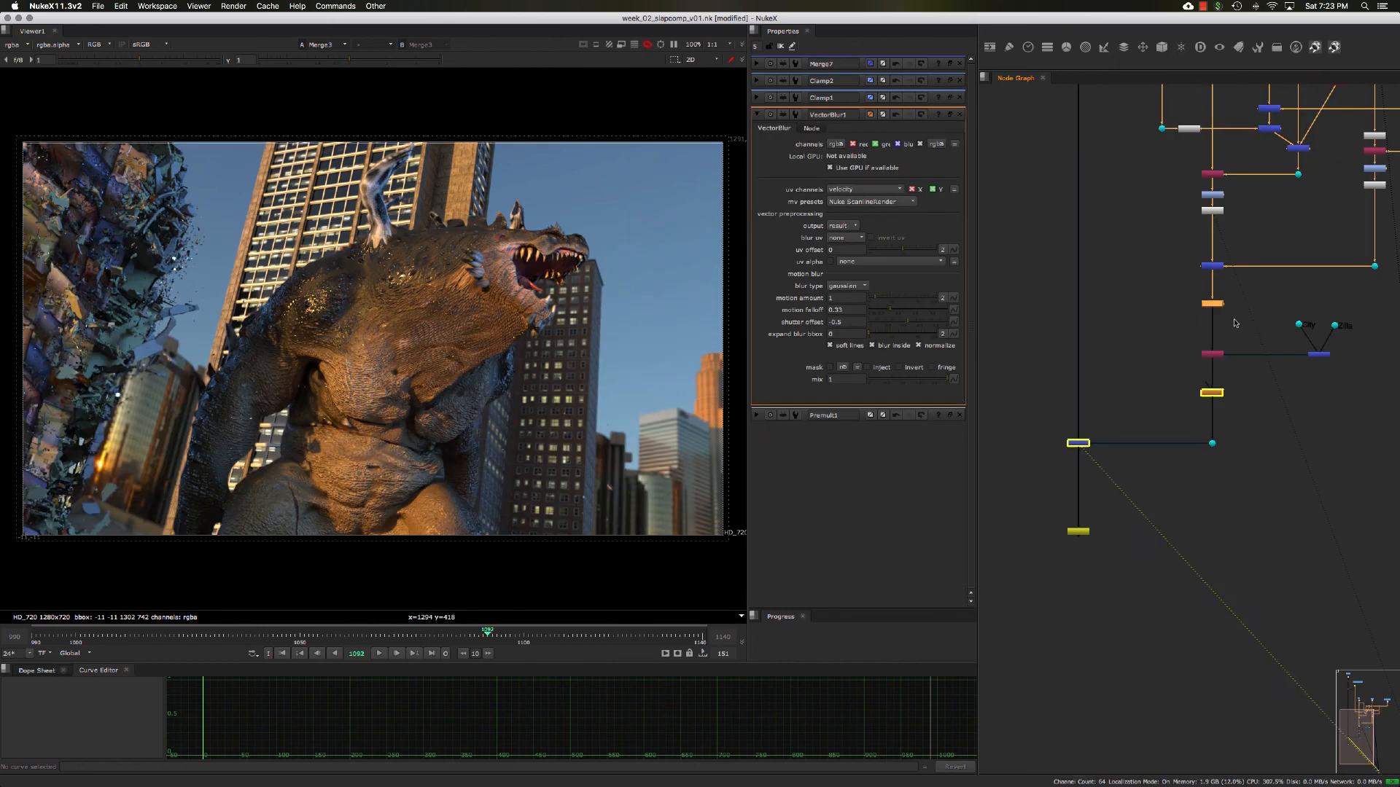
pyautogui.click(1235, 323)
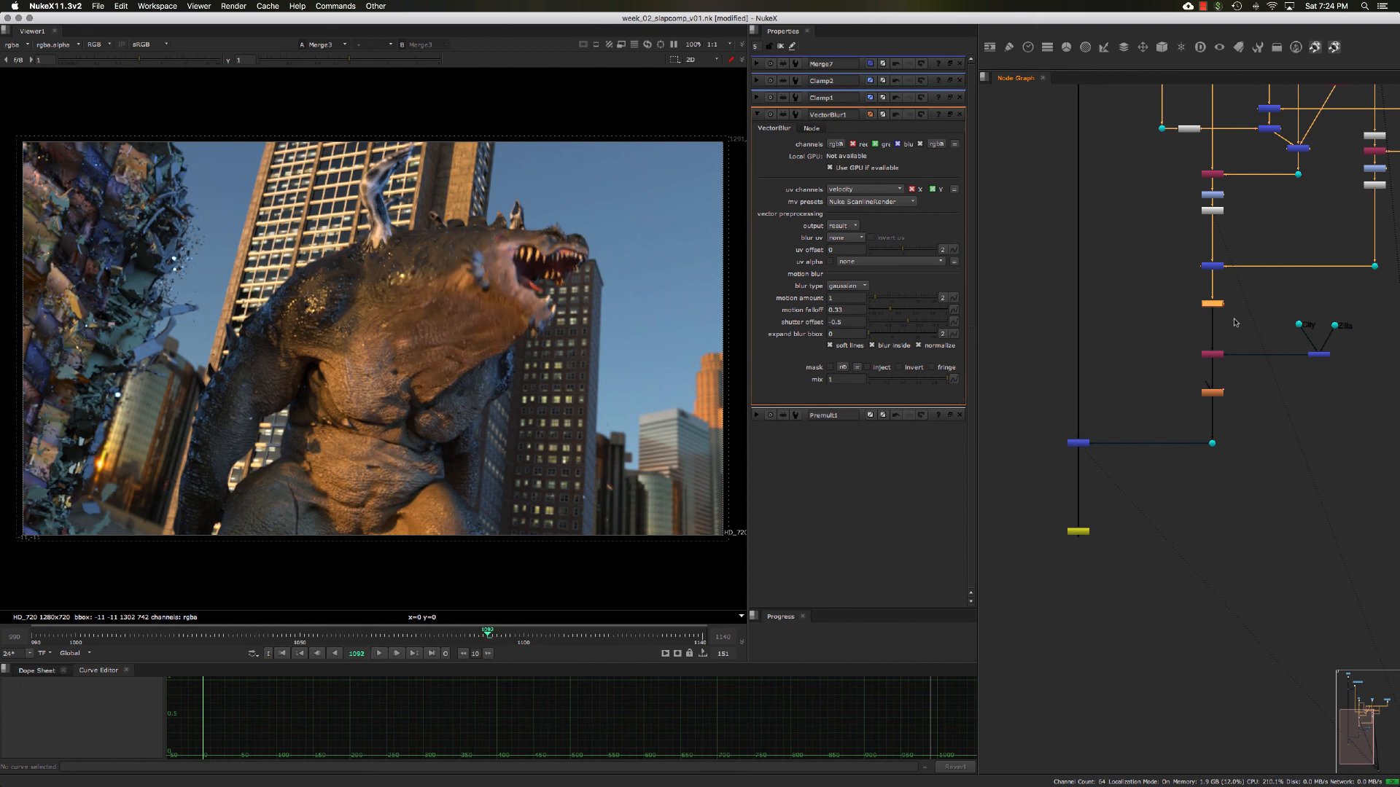
pyautogui.press('d')
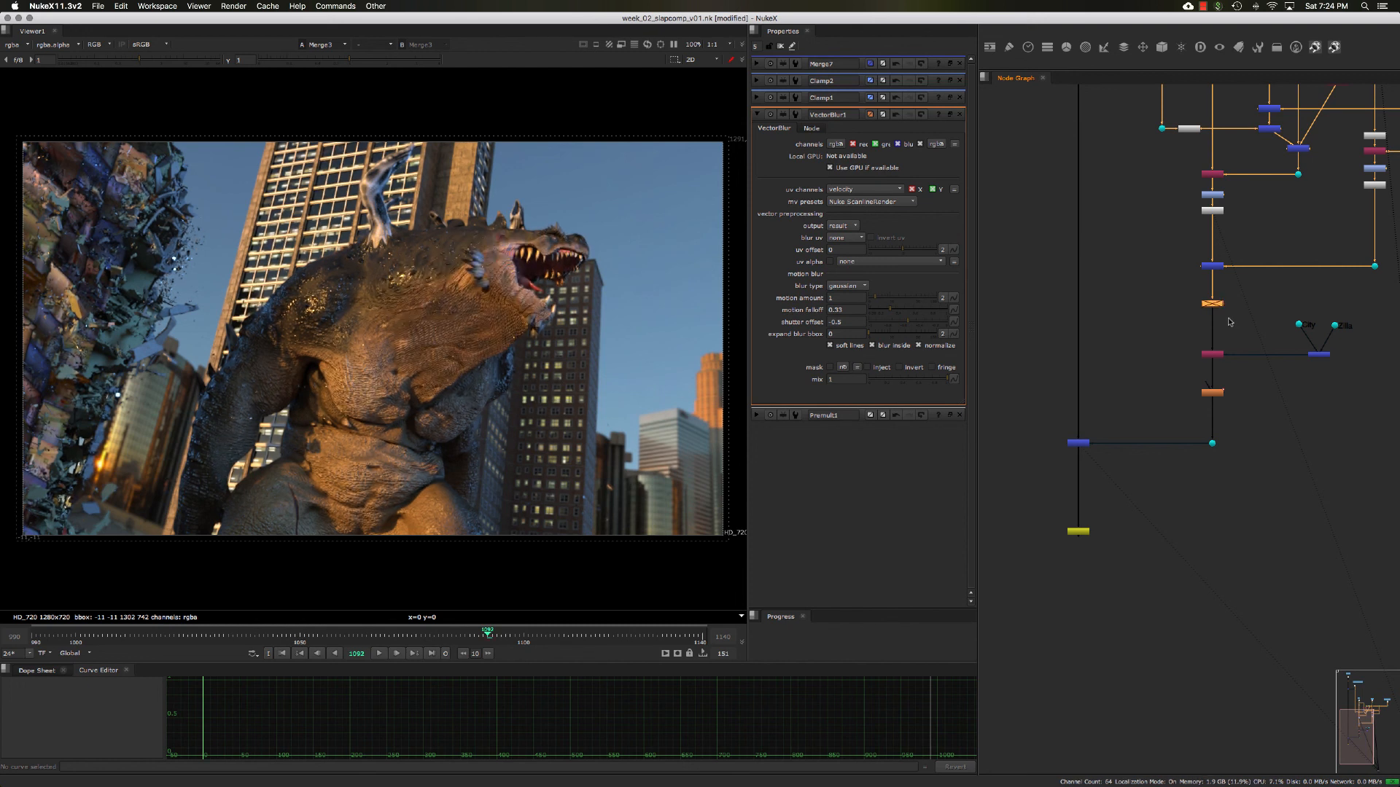
pyautogui.press('d')
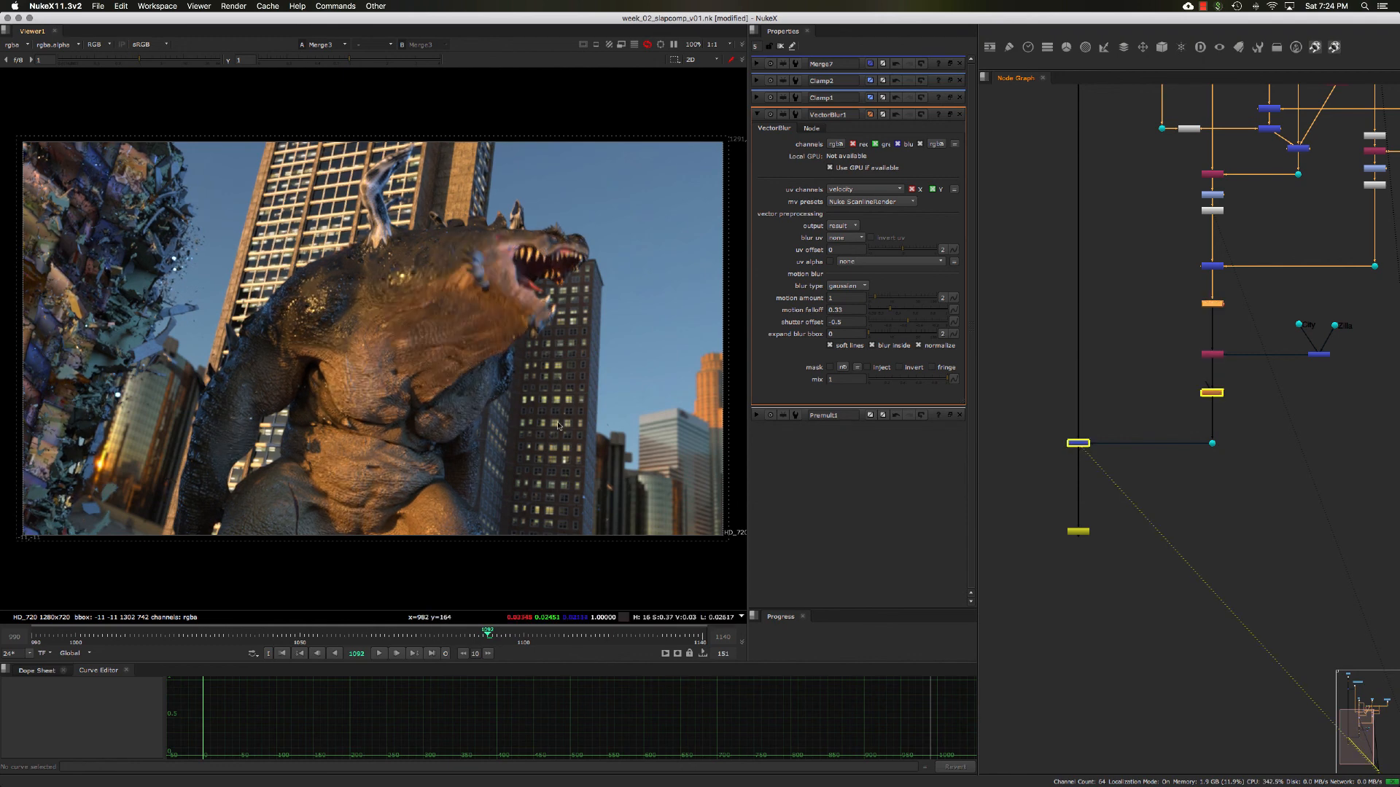
pyautogui.click(1173, 295)
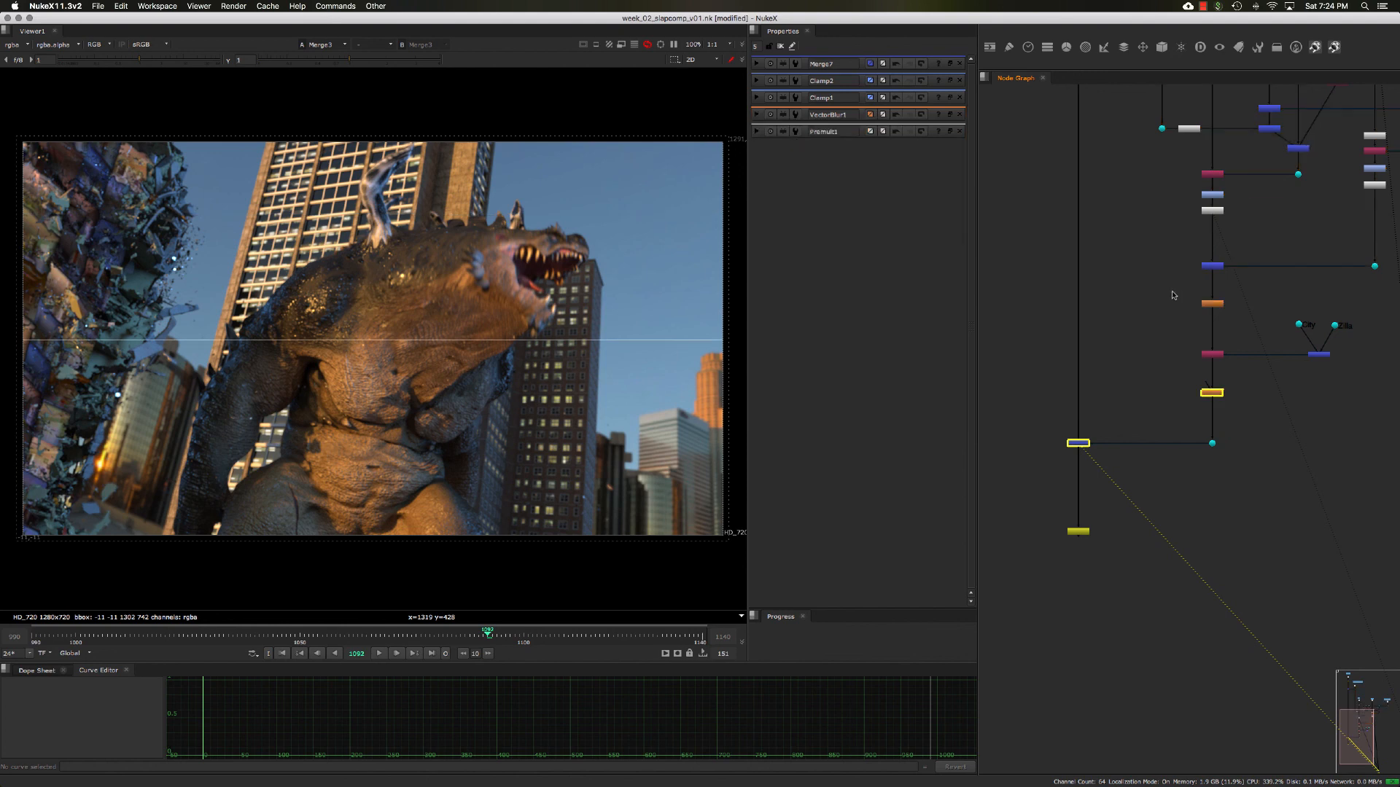
pyautogui.doubleClick(1212, 303)
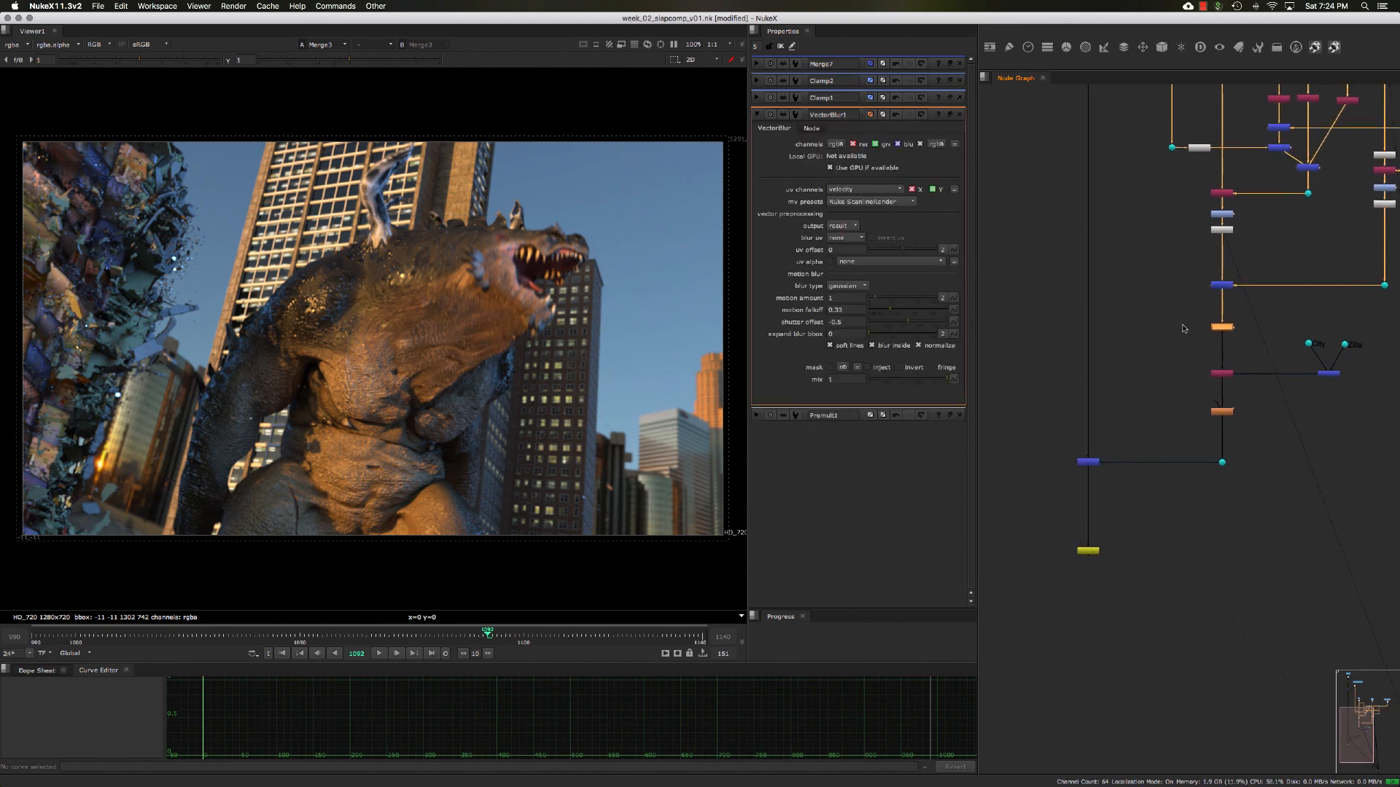